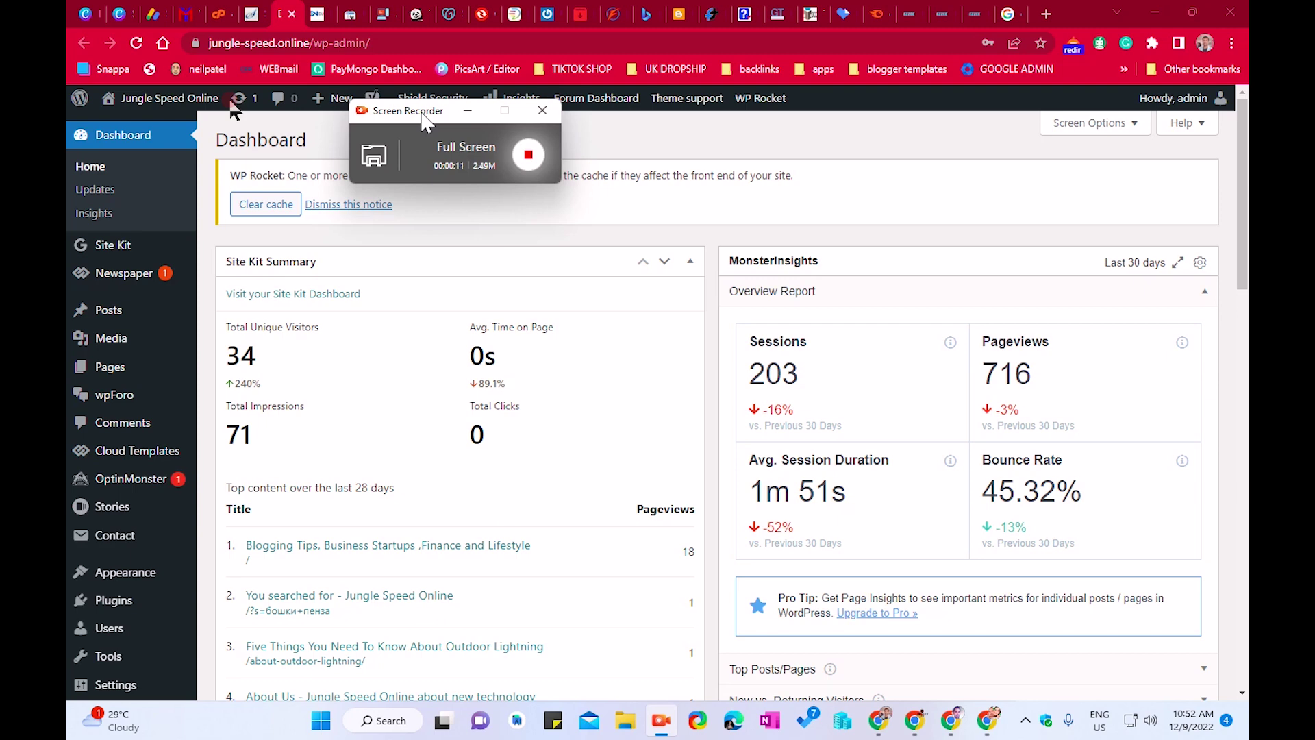
Open the Jungle Speed Online front page in a new browser tab and view it
{"action": "left_click", "coordinate": [423, 115]}
{"action": "right_click", "coordinate": [148, 125]}
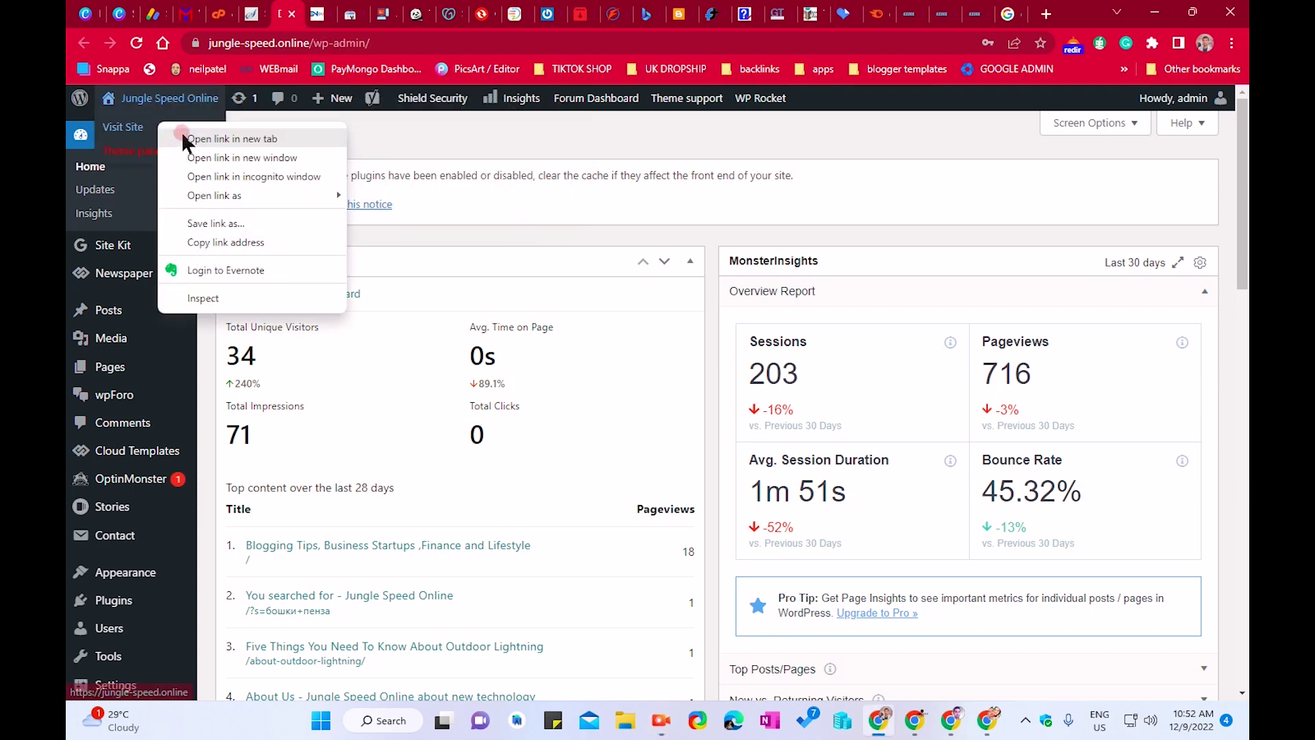
{"action": "left_click", "coordinate": [199, 131]}
{"action": "left_click", "coordinate": [314, 15]}
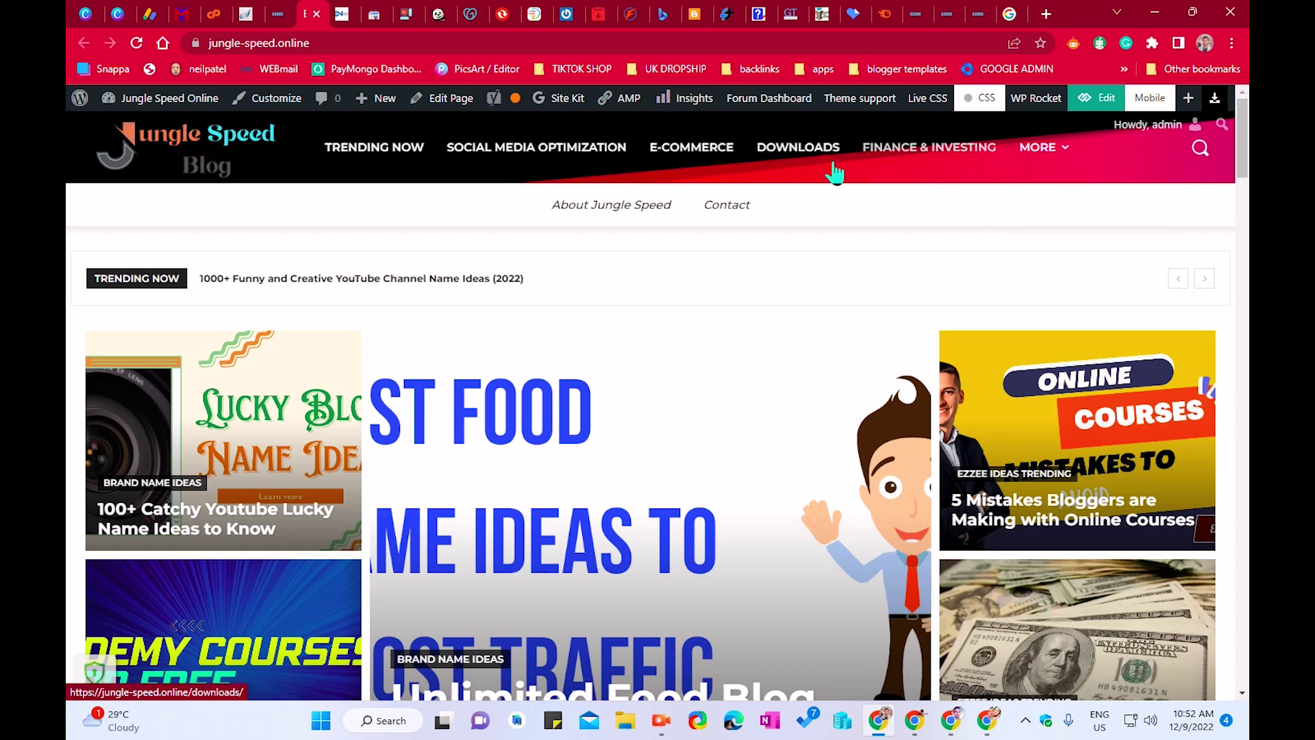
Return to the WordPress dashboard and open the post Categories page with its form for adding a category
{"action": "left_click", "coordinate": [291, 12]}
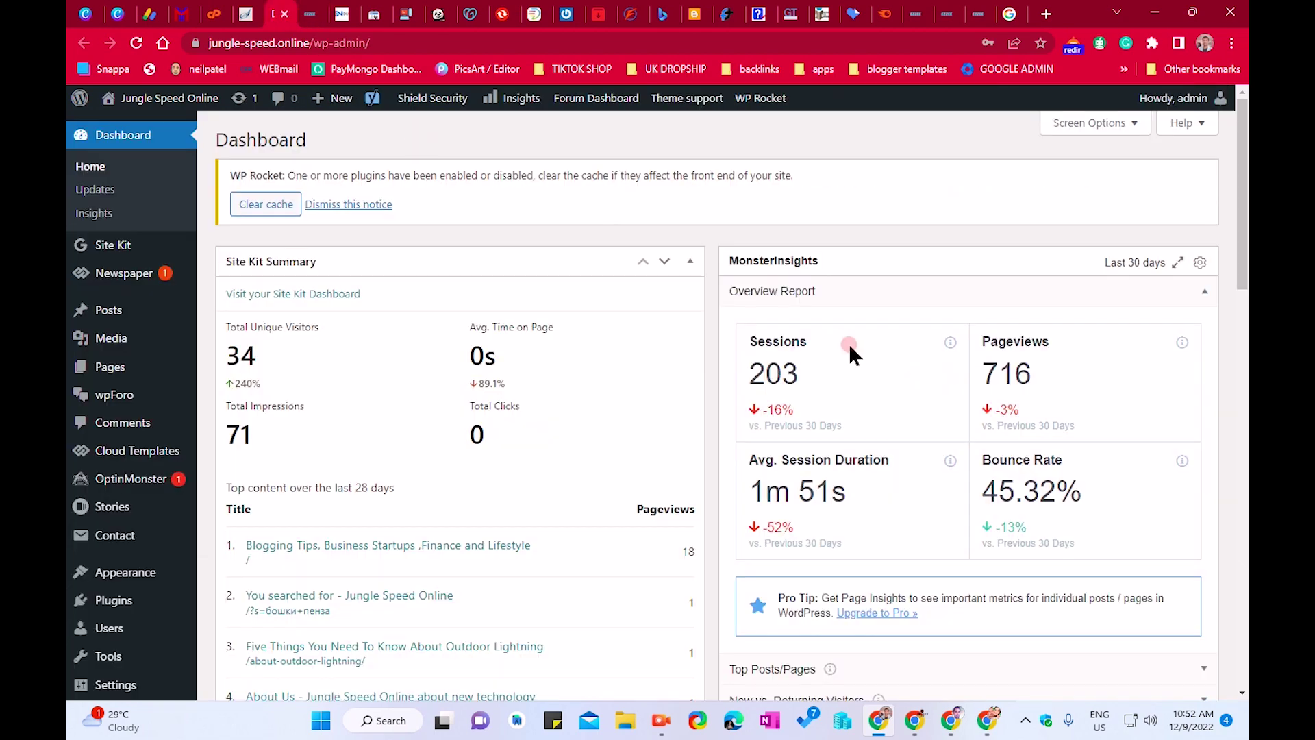
{"action": "scroll", "coordinate": [533, 294], "scroll_direction": "down", "scroll_amount": 3}
{"action": "scroll", "coordinate": [598, 375], "scroll_direction": "up", "scroll_amount": 4}
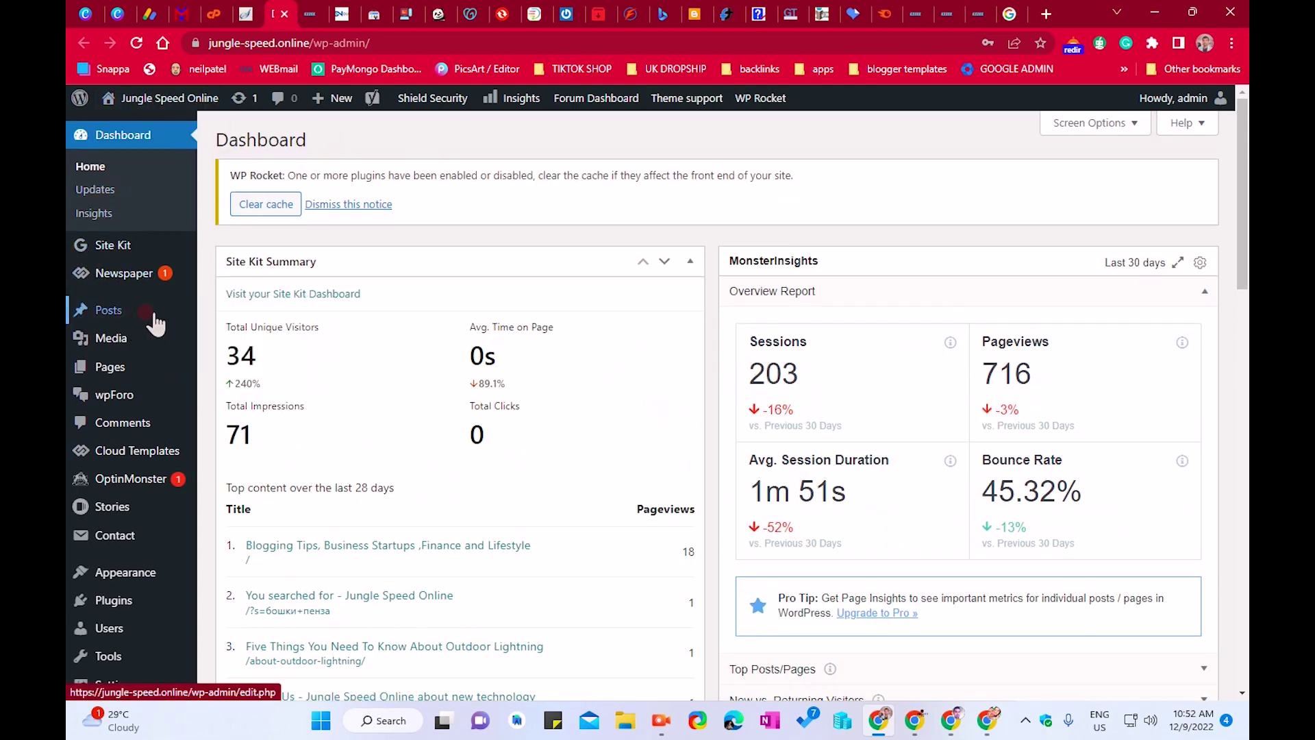
{"action": "mouse_move", "coordinate": [84, 314]}
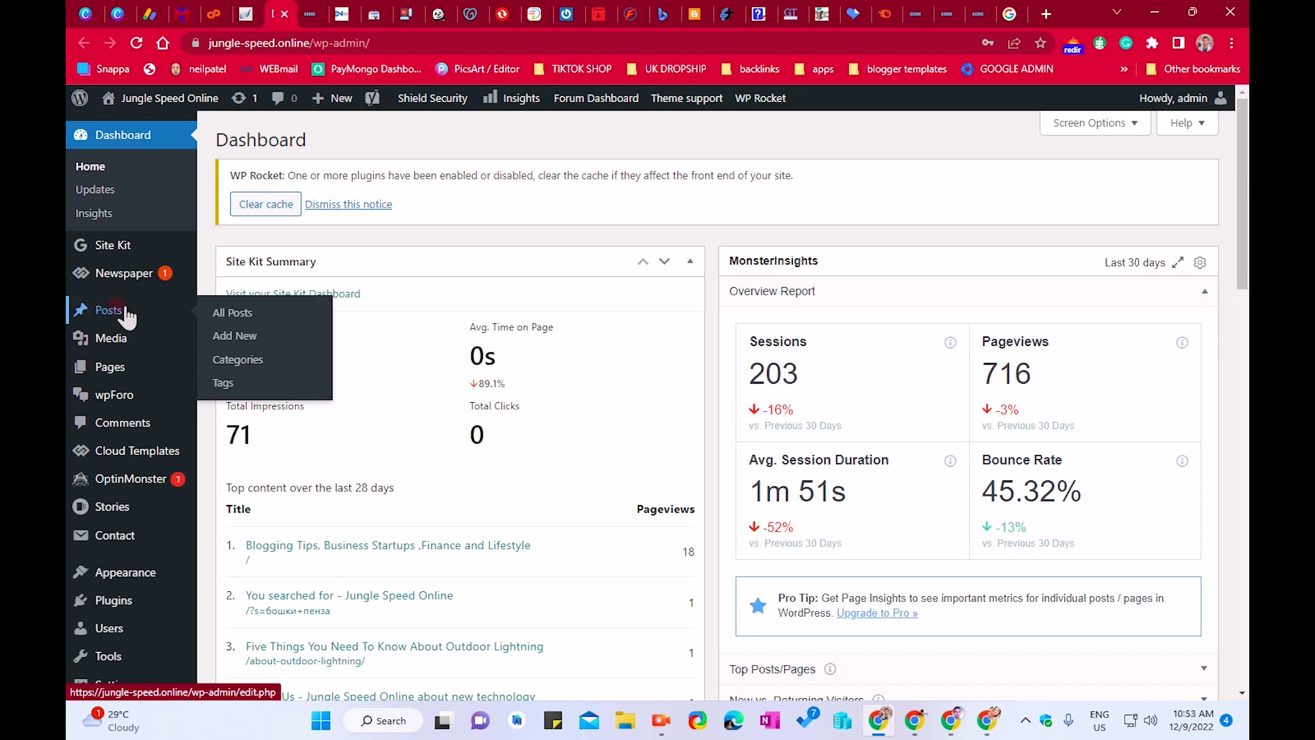
{"action": "left_click", "coordinate": [255, 362]}
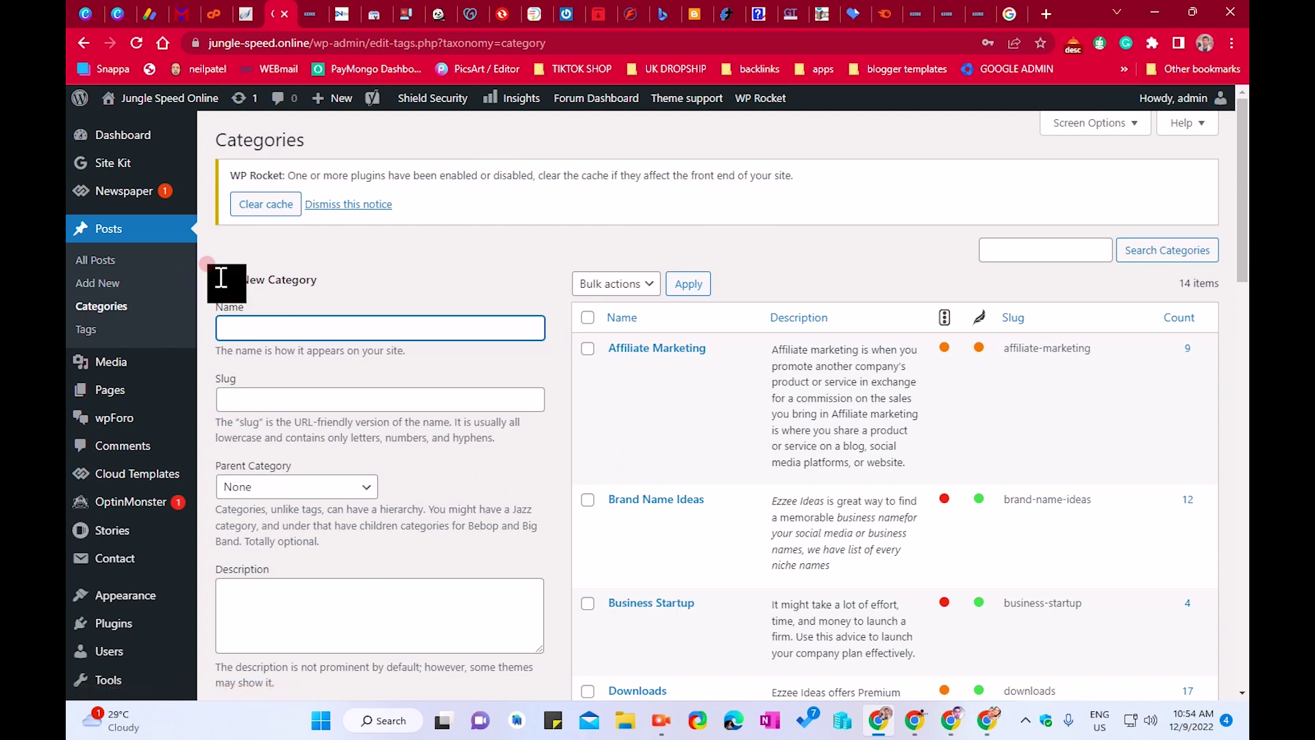
{"action": "left_click_drag", "start_coordinate": [220, 279], "coordinate": [361, 282]}
{"action": "left_click", "coordinate": [361, 280]}
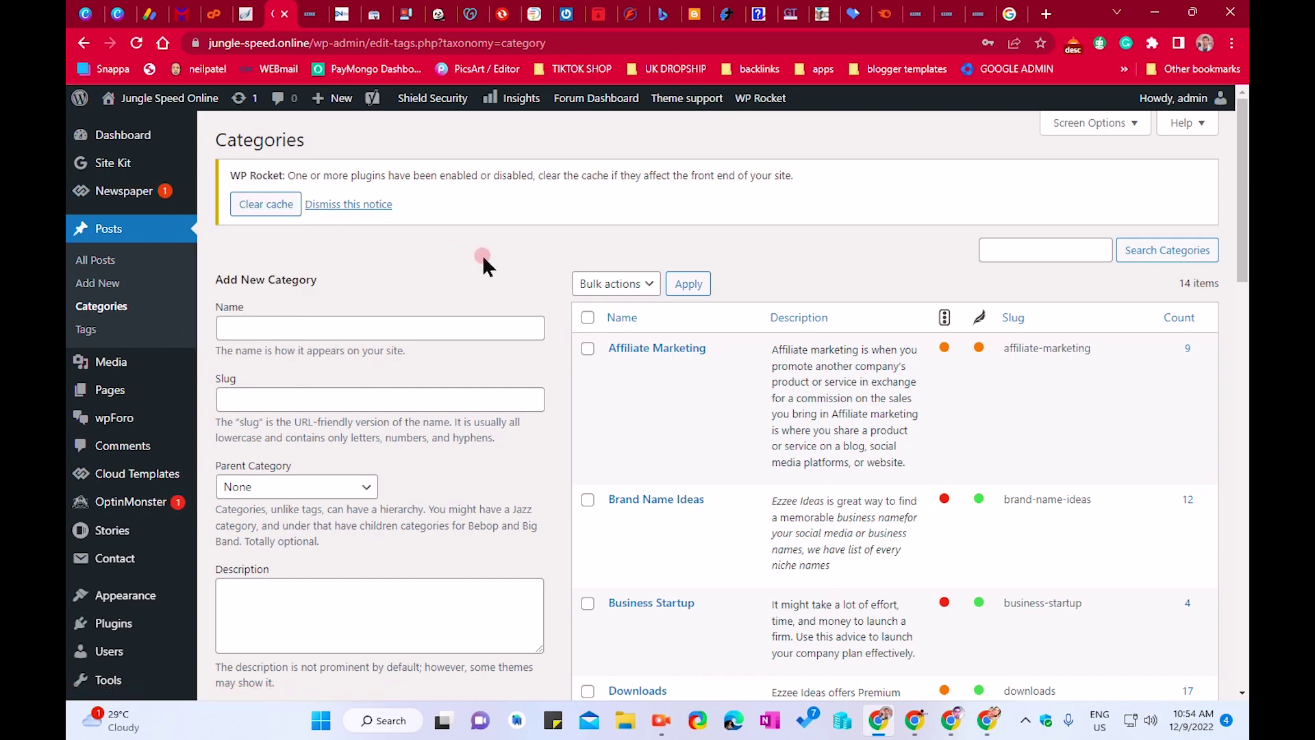
Open the Newspaper theme's prebuilt websites and examine the Include content option of the Black Version PRO demo
{"action": "mouse_move", "coordinate": [123, 191]}
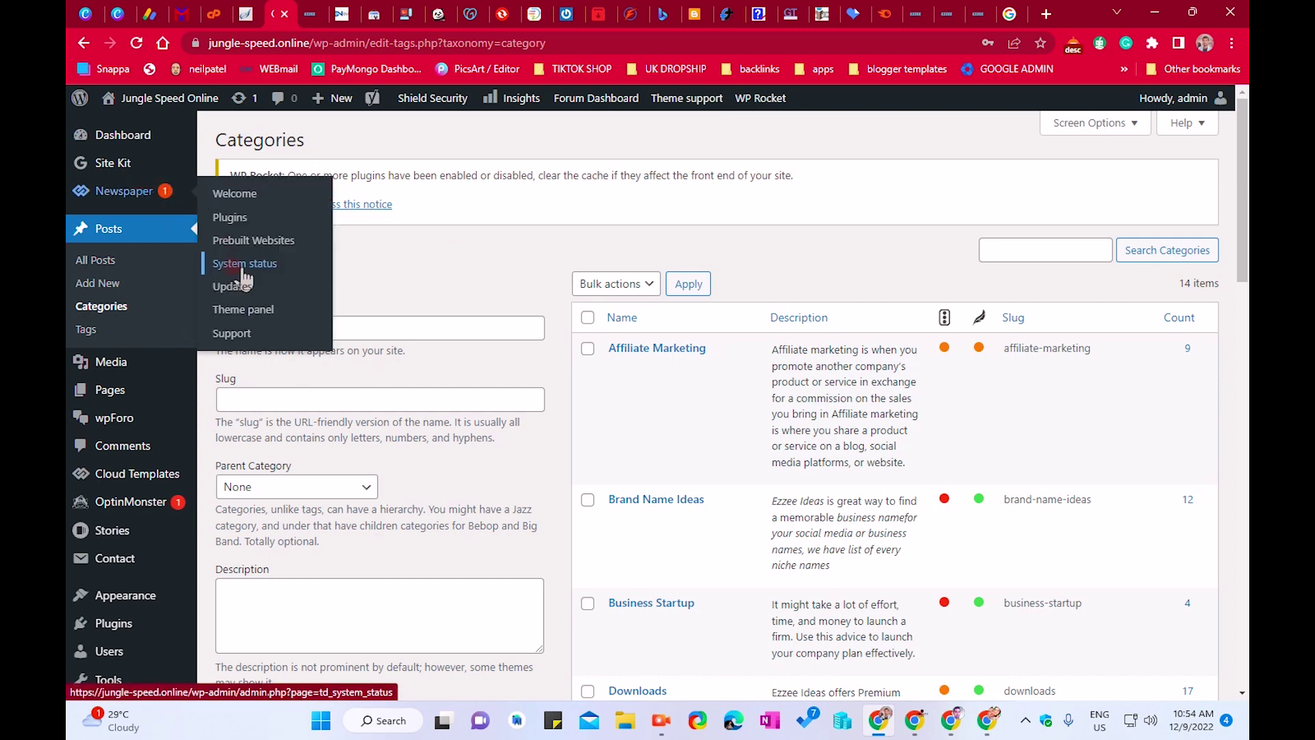
{"action": "left_click", "coordinate": [245, 240]}
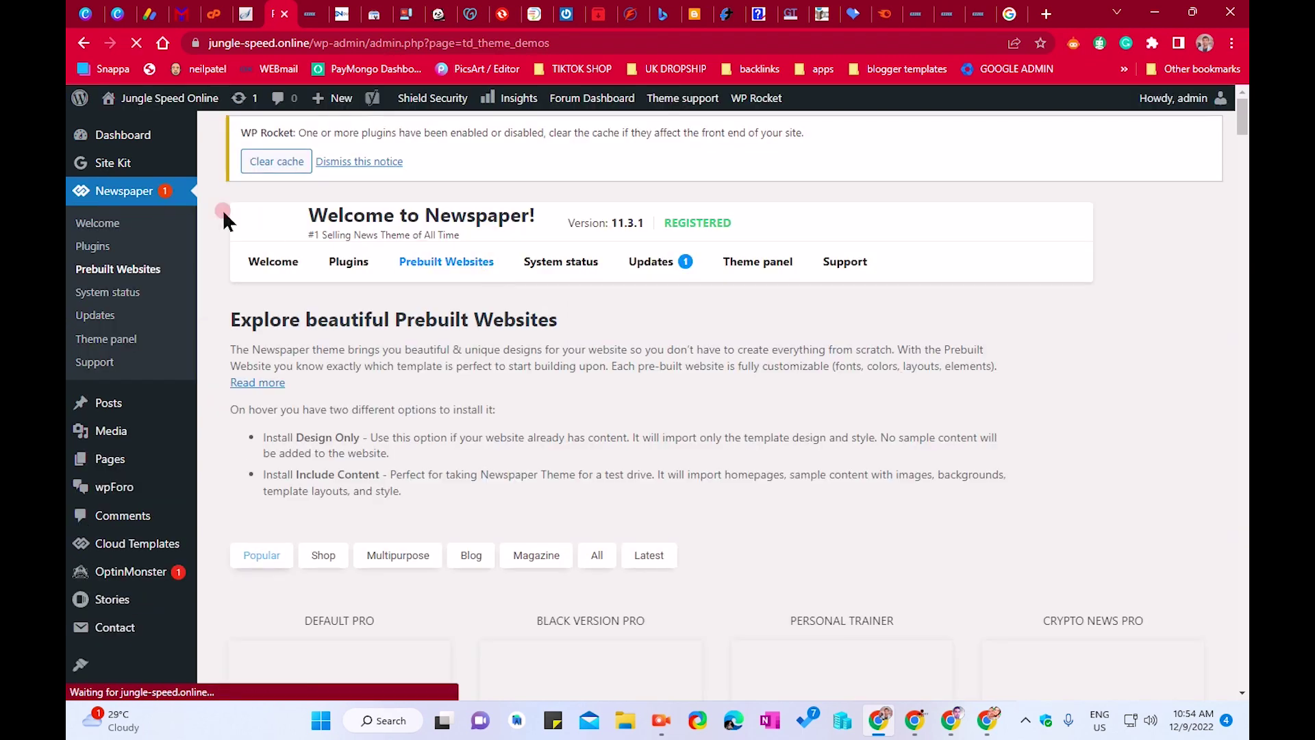
{"action": "scroll", "coordinate": [388, 293], "scroll_direction": "down", "scroll_amount": 3}
{"action": "scroll", "coordinate": [387, 293], "scroll_direction": "down", "scroll_amount": 2}
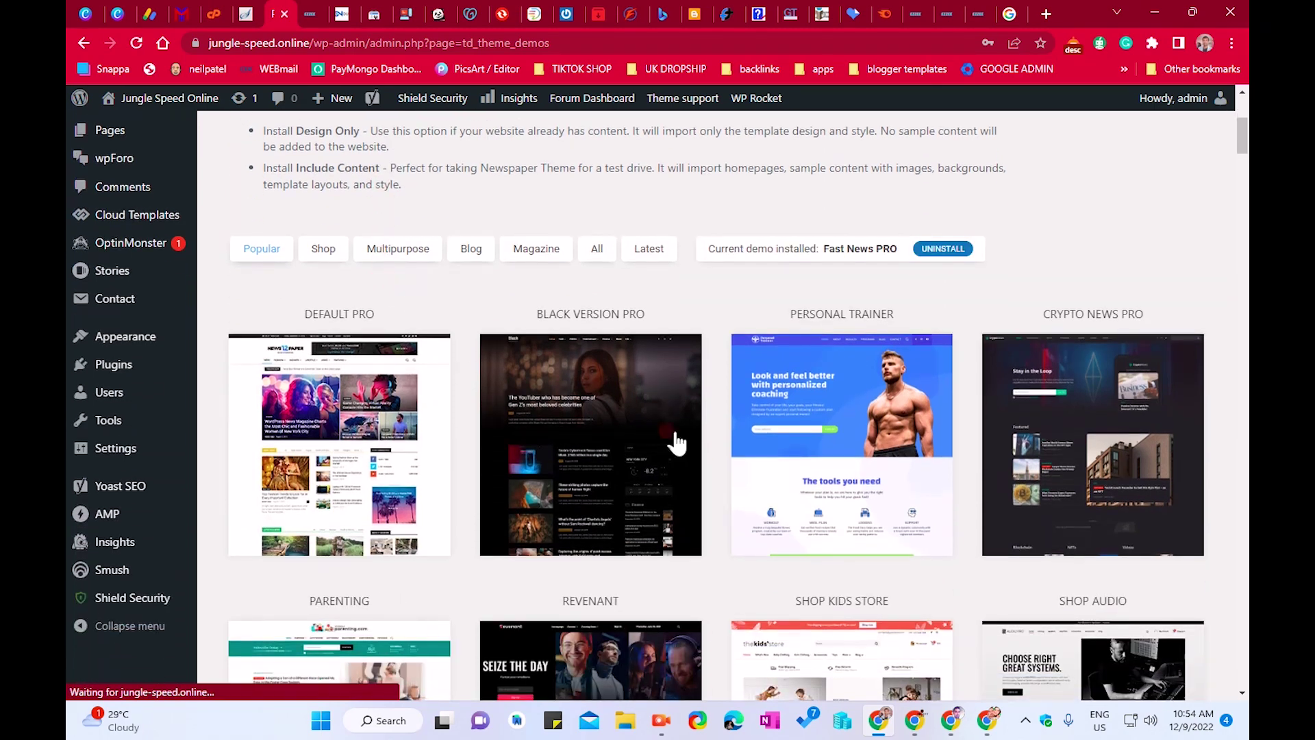
{"action": "mouse_move", "coordinate": [625, 455]}
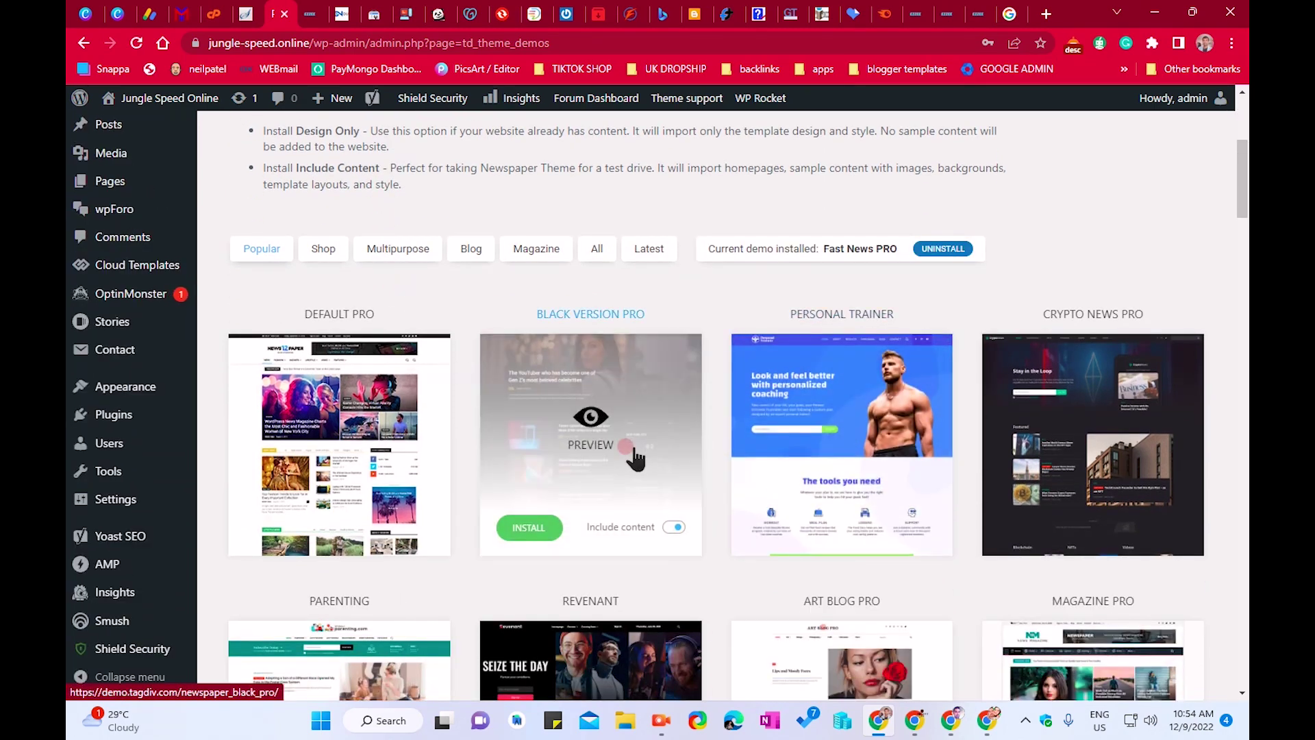
{"action": "left_click", "coordinate": [672, 527]}
{"action": "left_click", "coordinate": [675, 528]}
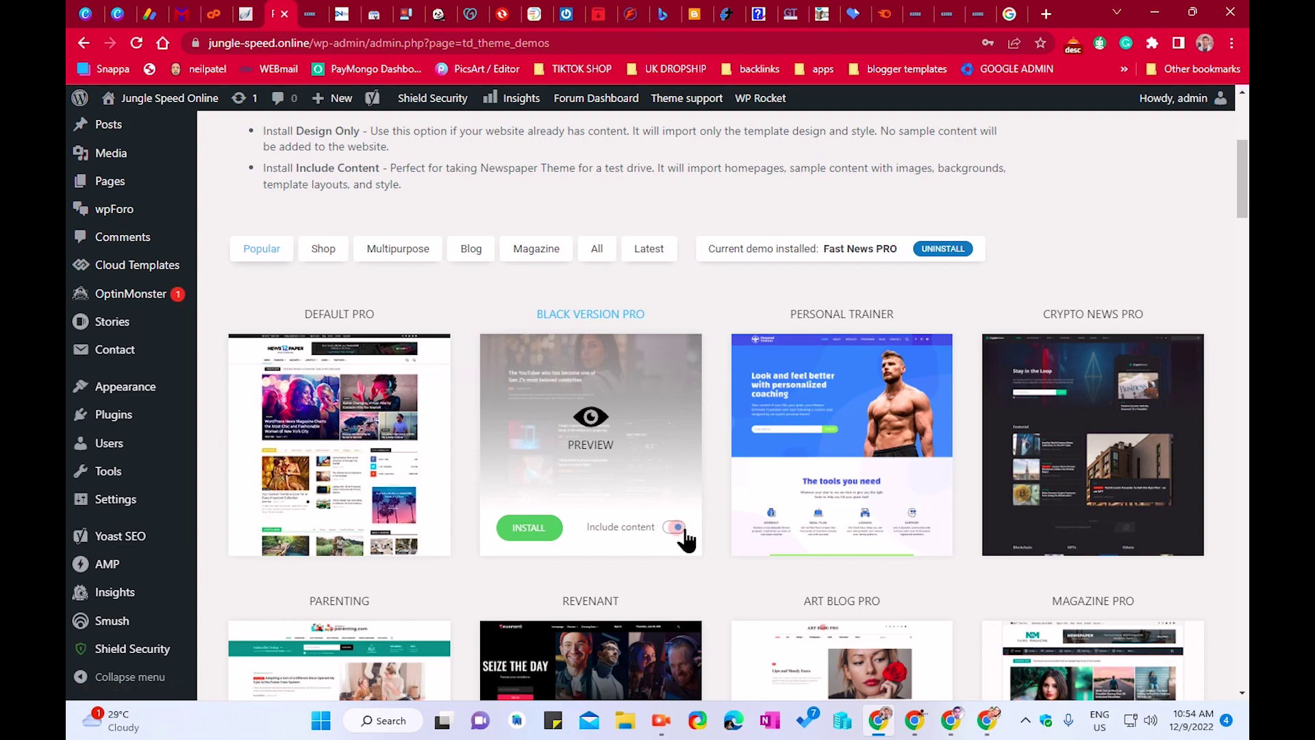
{"action": "scroll", "coordinate": [675, 528], "scroll_direction": "up", "scroll_amount": 4}
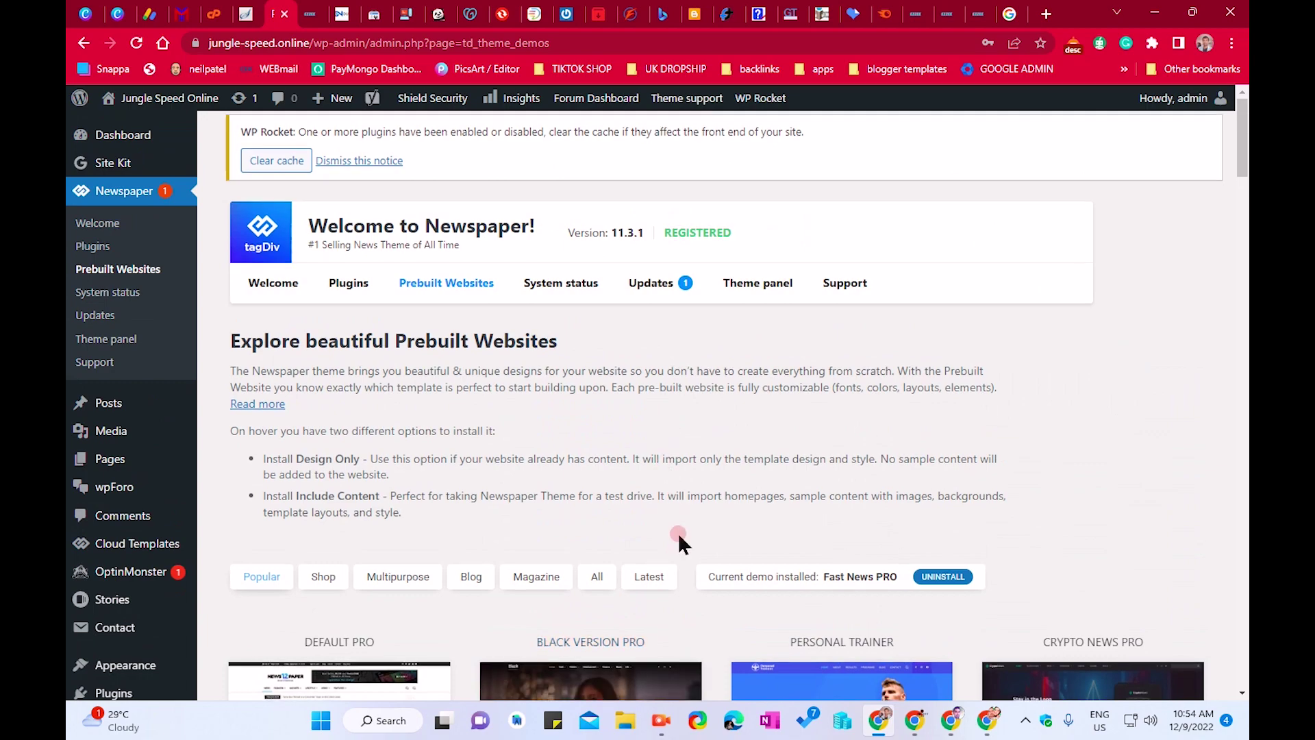
{"action": "scroll", "coordinate": [676, 532], "scroll_direction": "down", "scroll_amount": 4}
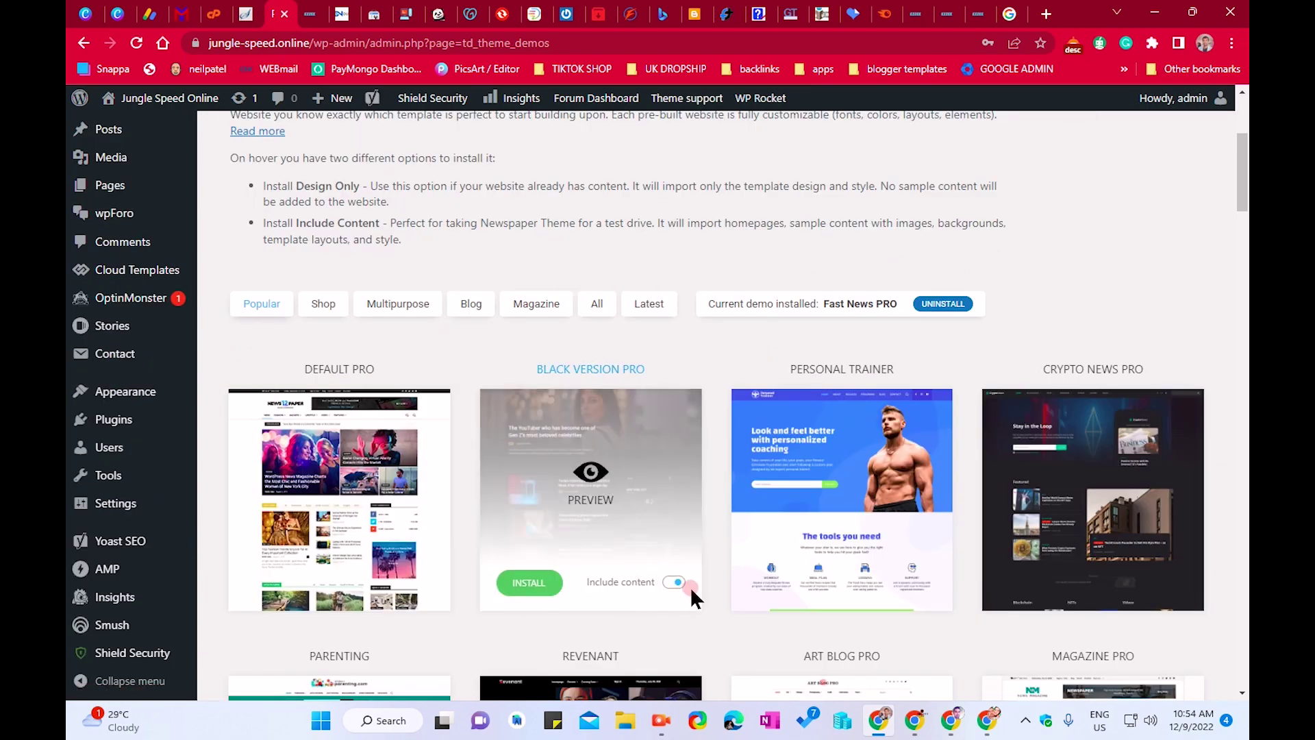
{"action": "scroll", "coordinate": [687, 584], "scroll_direction": "up", "scroll_amount": 4}
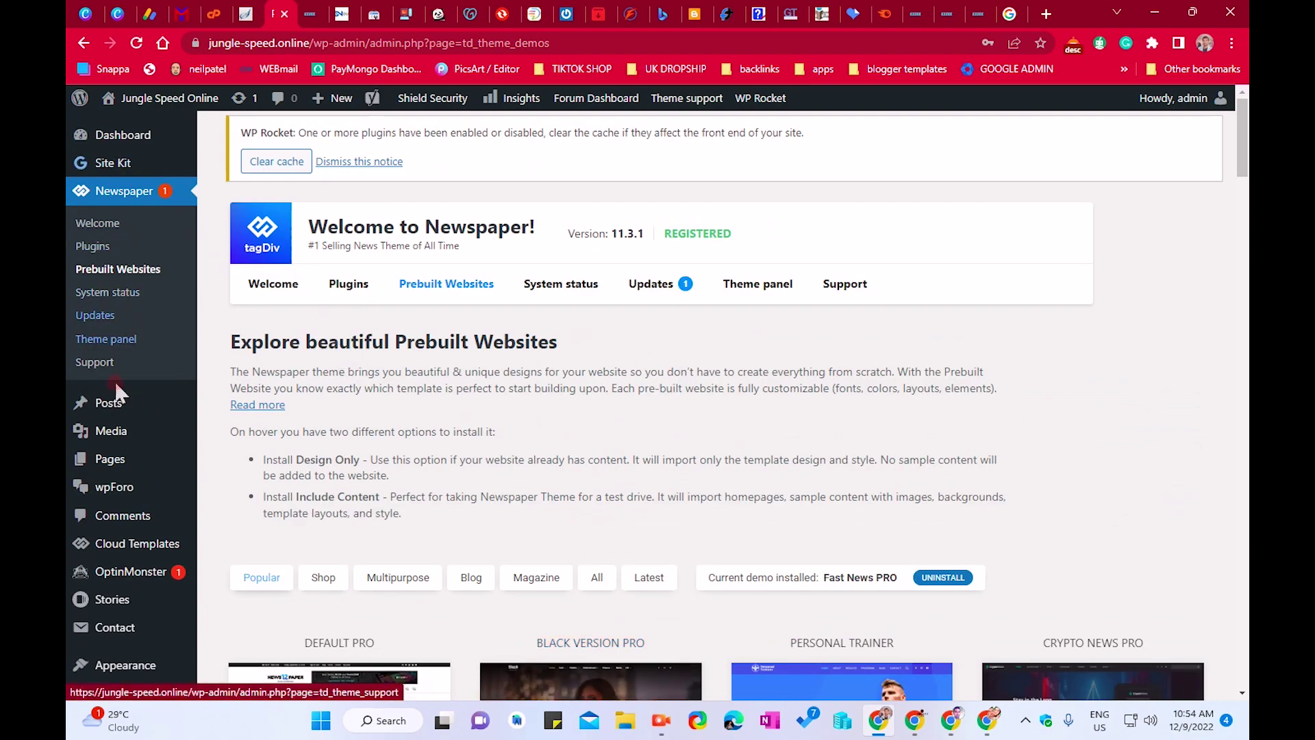
Go back to the post Categories page and enter Facebook as the new category's name
{"action": "mouse_move", "coordinate": [113, 402]}
{"action": "left_click", "coordinate": [237, 451]}
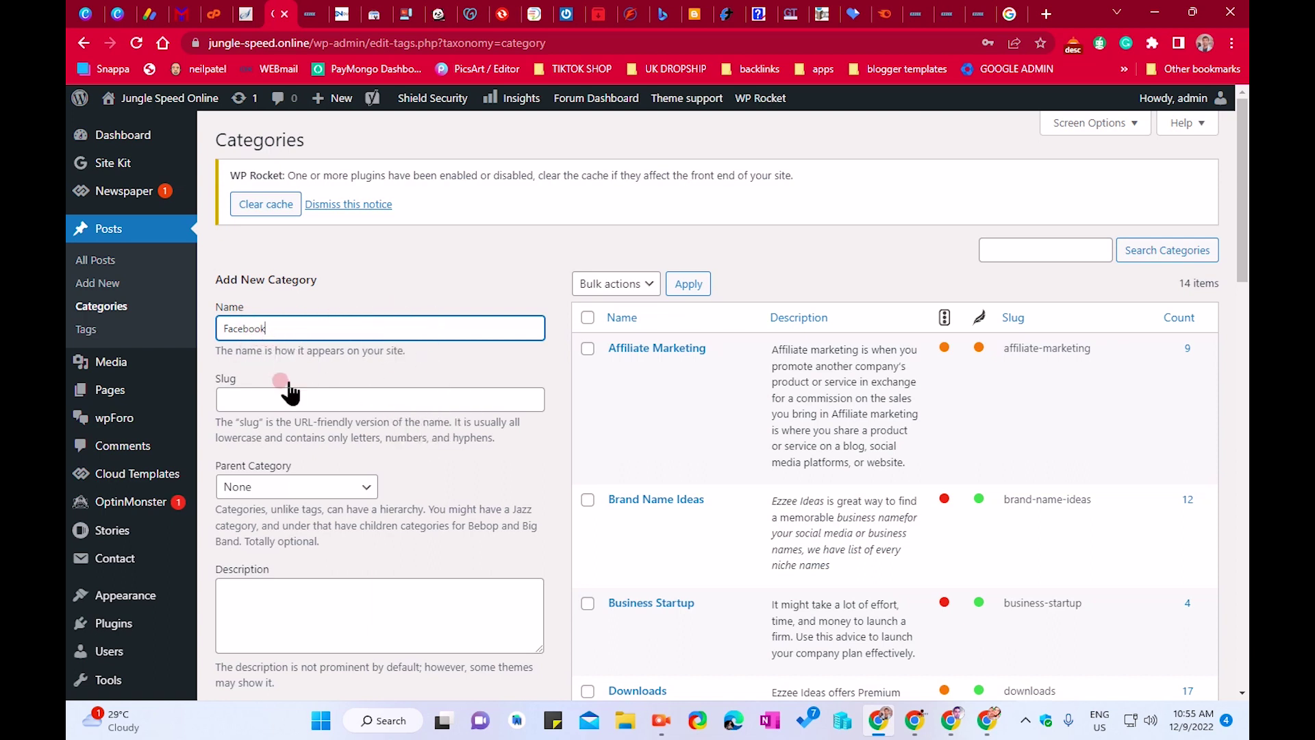
{"action": "left_click", "coordinate": [272, 399]}
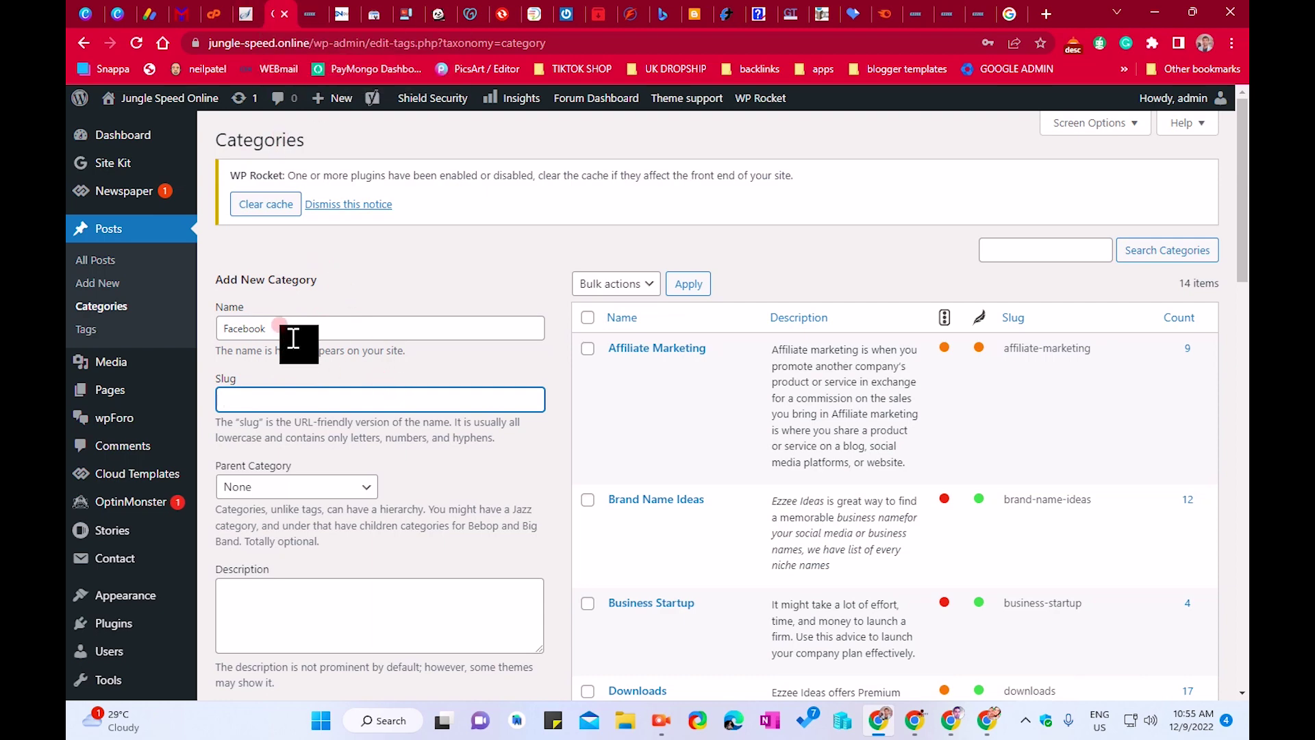
{"action": "left_click", "coordinate": [272, 391]}
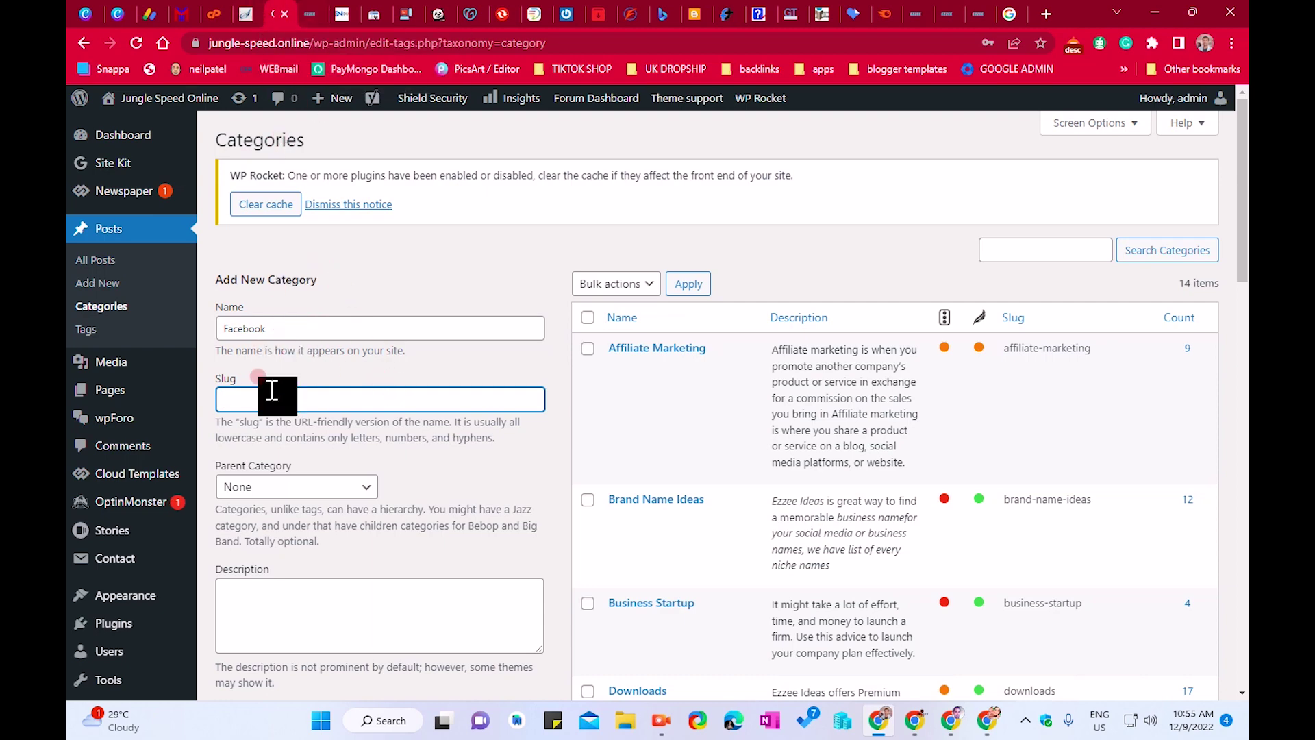
Add /facebook to the site's address in the front-page browser tab to illustrate the category's URL, without loading it
{"action": "left_click", "coordinate": [294, 13]}
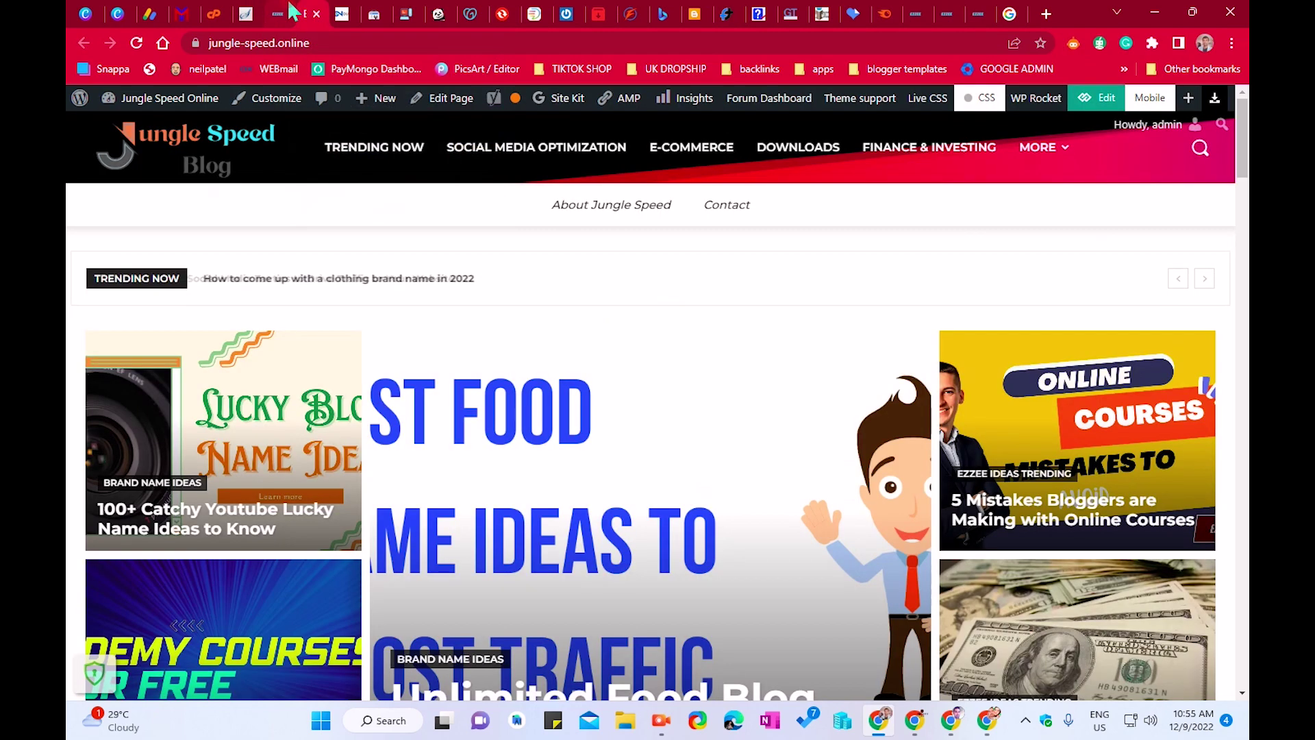
{"action": "left_click", "coordinate": [351, 43]}
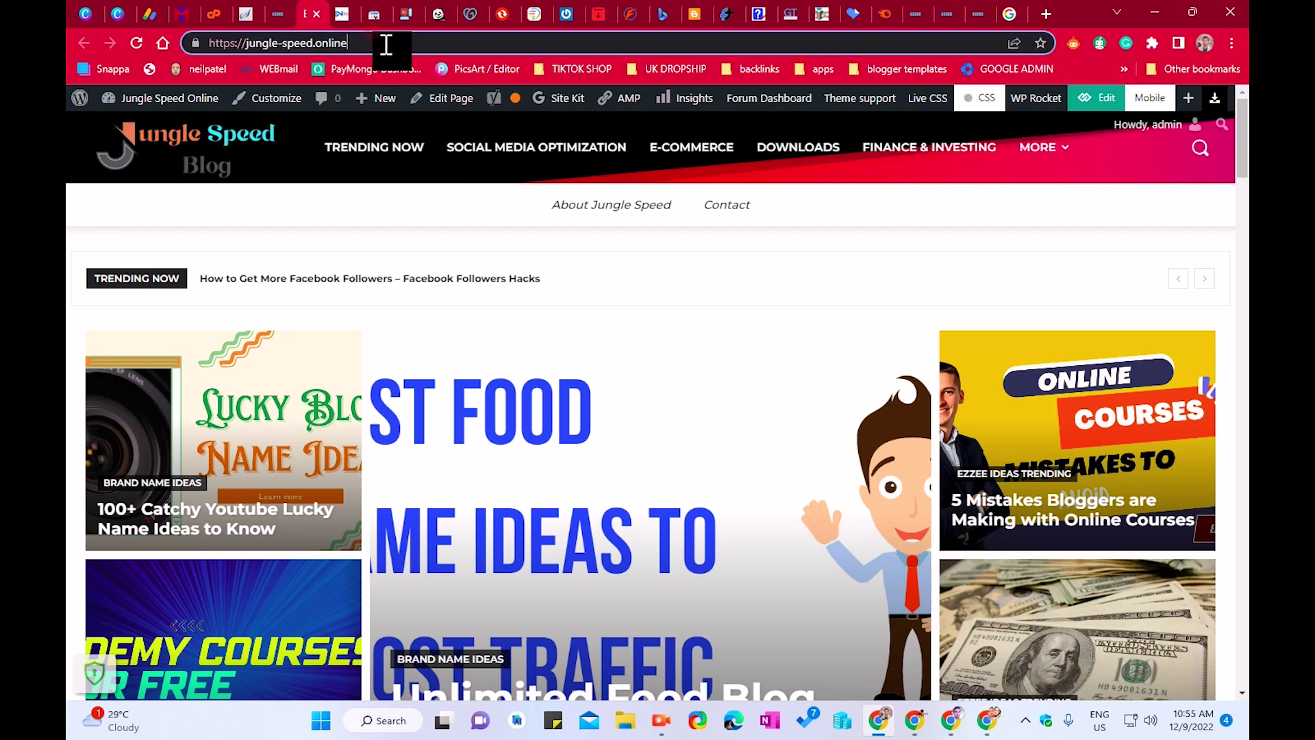
{"action": "type", "text": "/"}
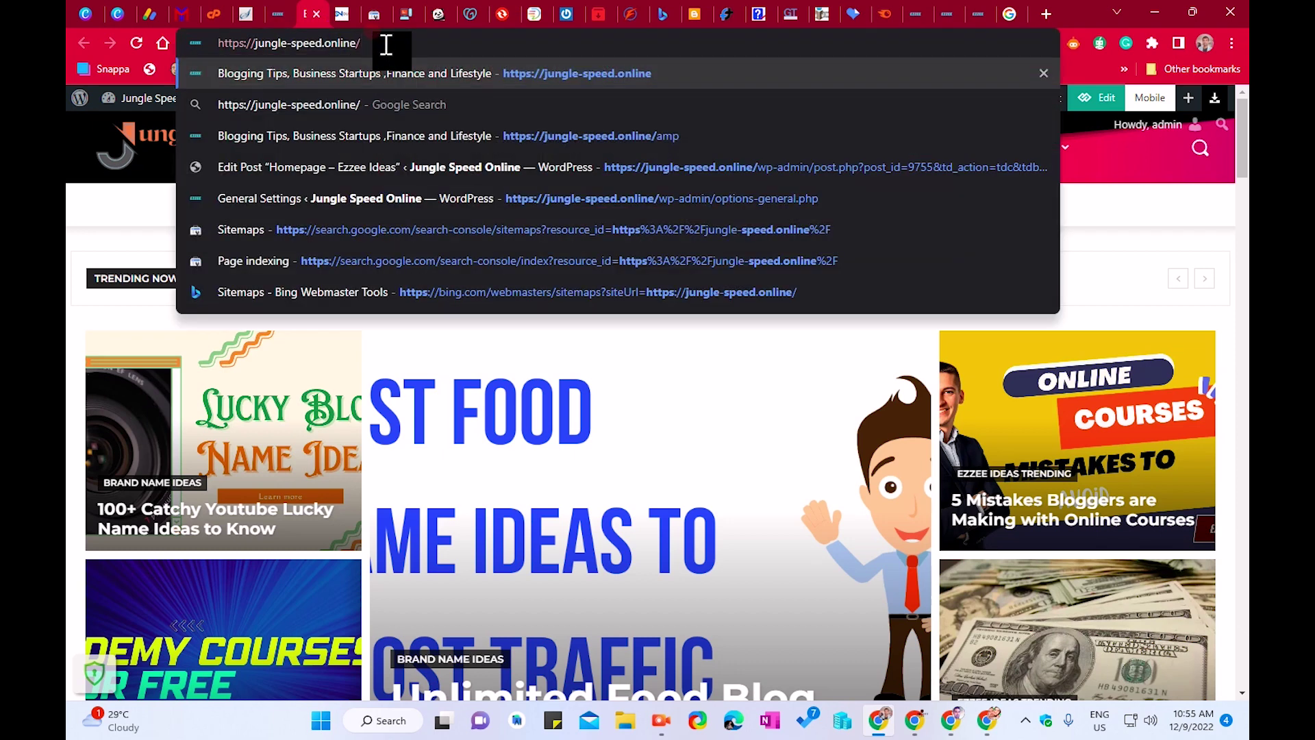
{"action": "type", "text": "facebo"}
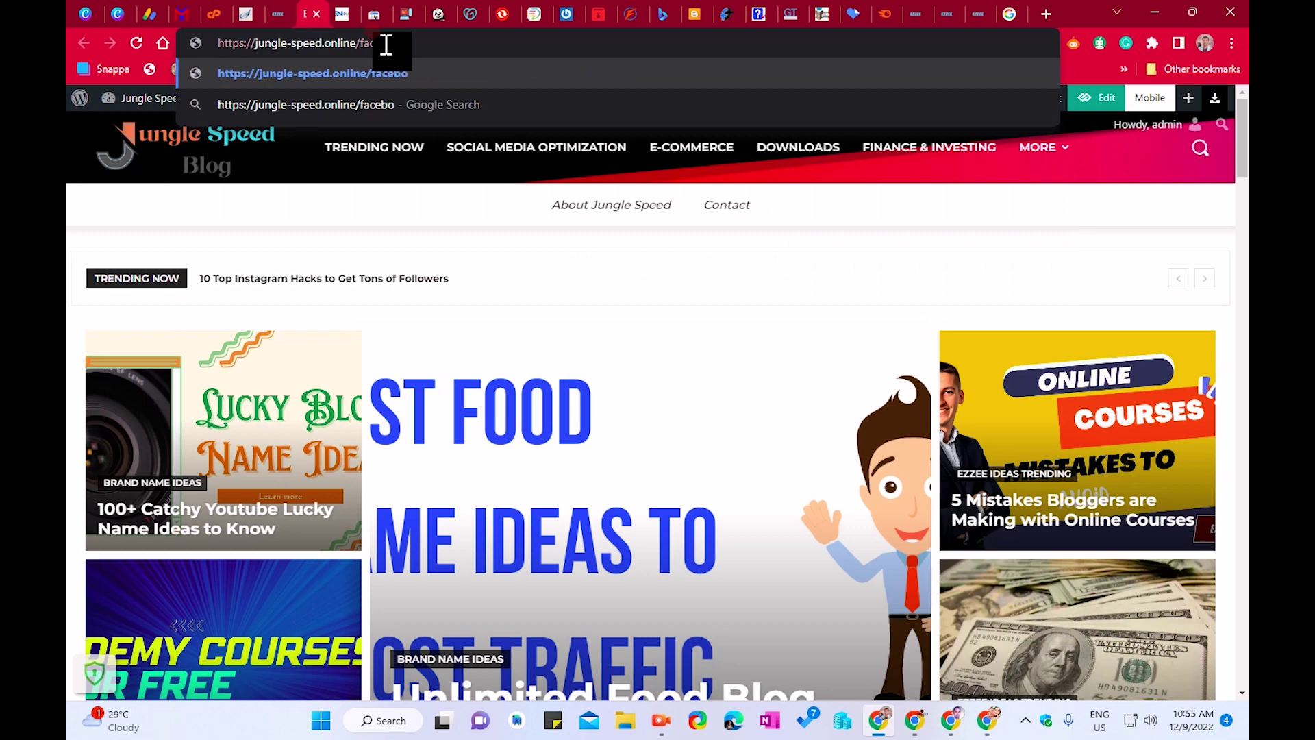
{"action": "type", "text": "ok"}
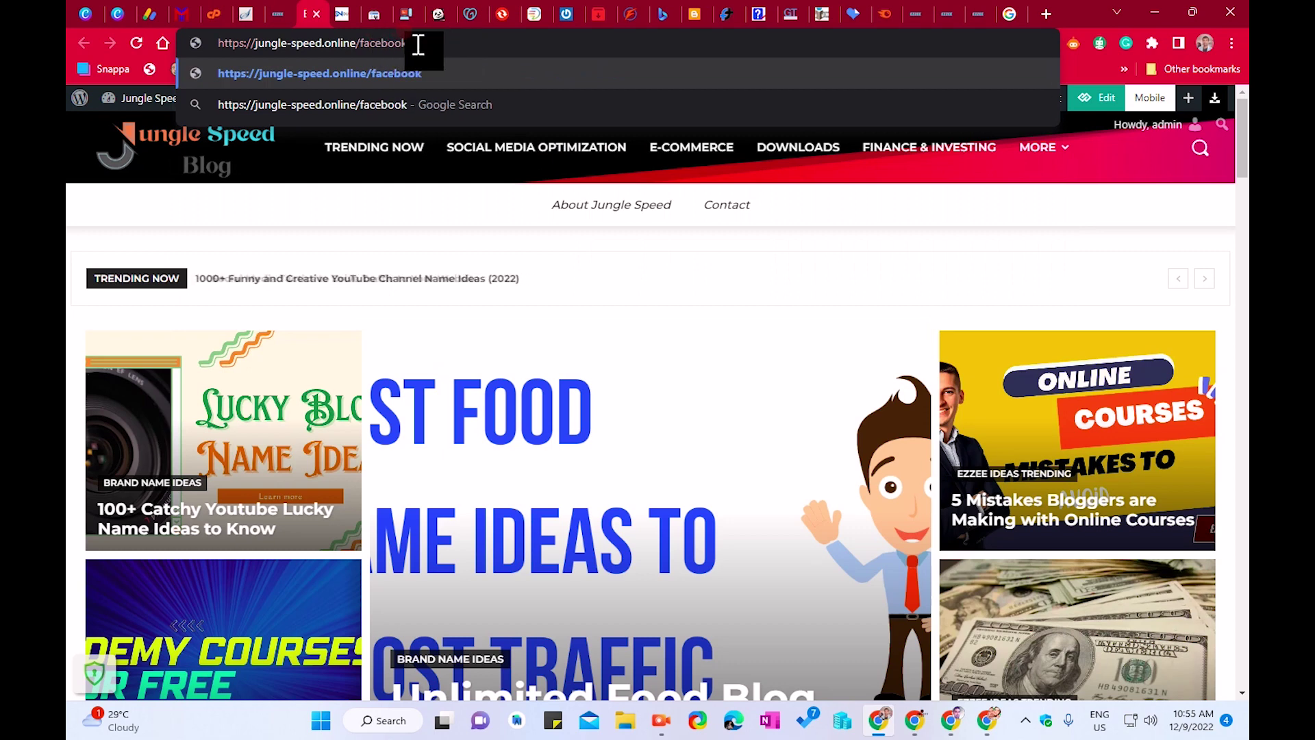
Return to the new category form, set the slug to facebook, and activate the Description field
{"action": "left_click", "coordinate": [278, 14]}
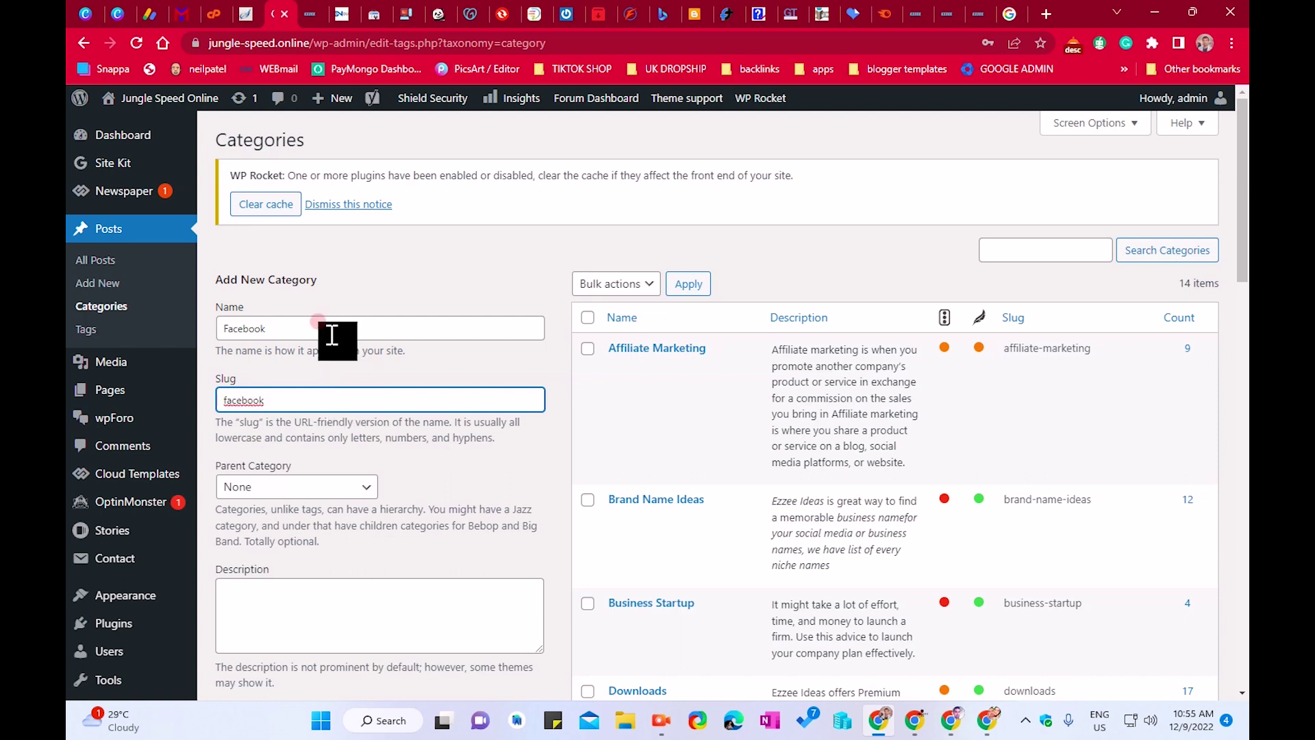
{"action": "scroll", "coordinate": [309, 443], "scroll_direction": "down", "scroll_amount": 1}
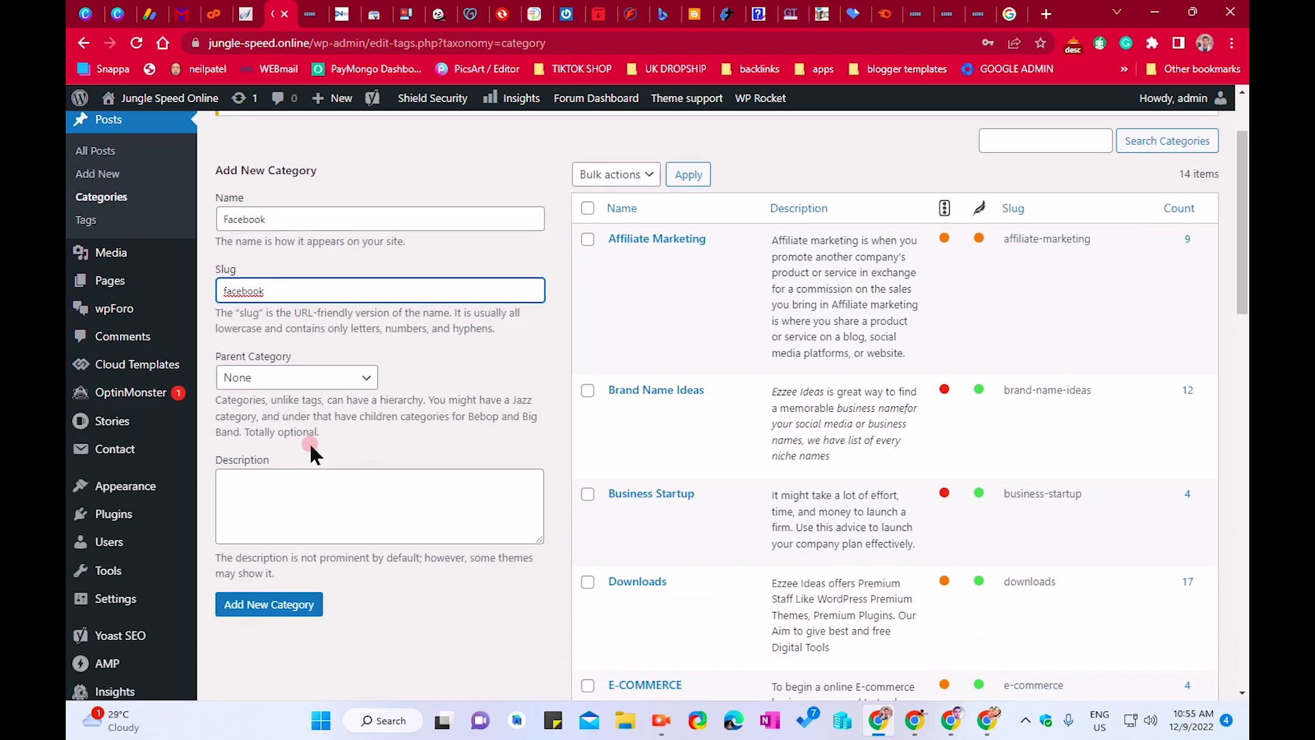
{"action": "left_click", "coordinate": [368, 491]}
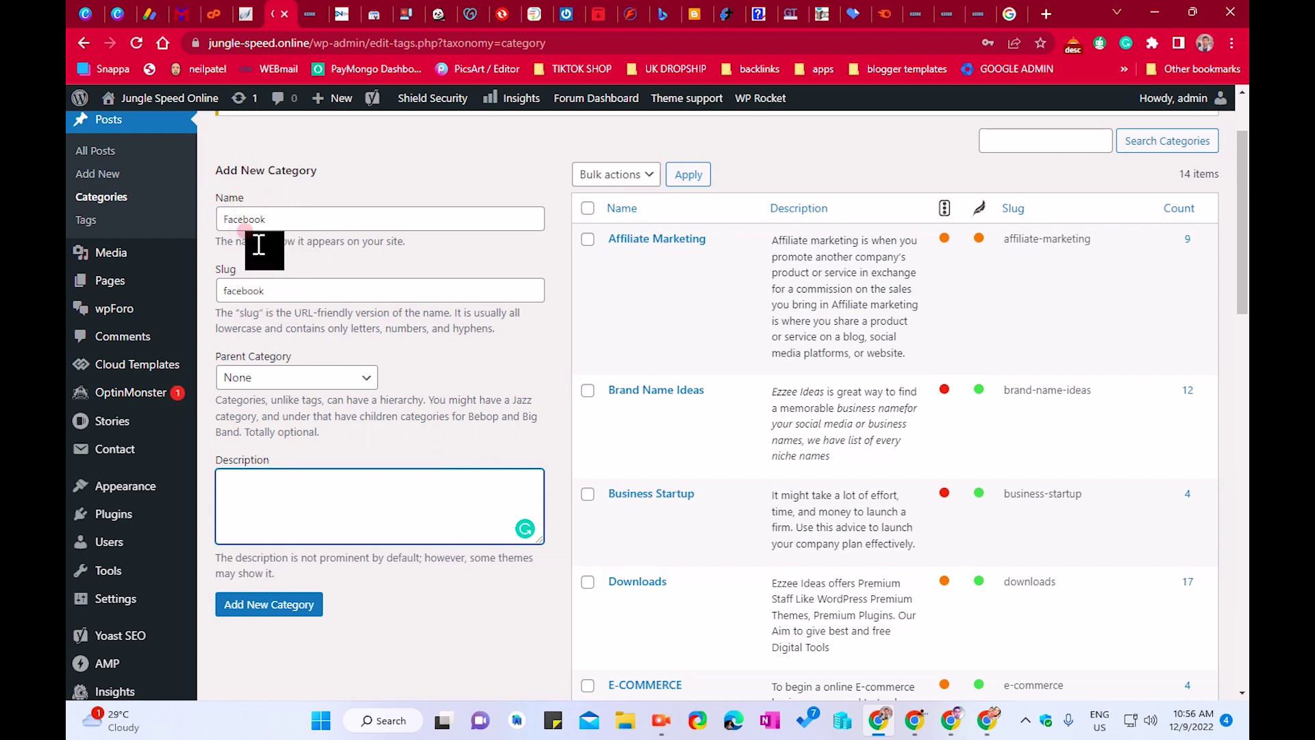
Search Google for "facebook tips" and look through the results for ideas for the category description
{"action": "left_click", "coordinate": [1013, 14]}
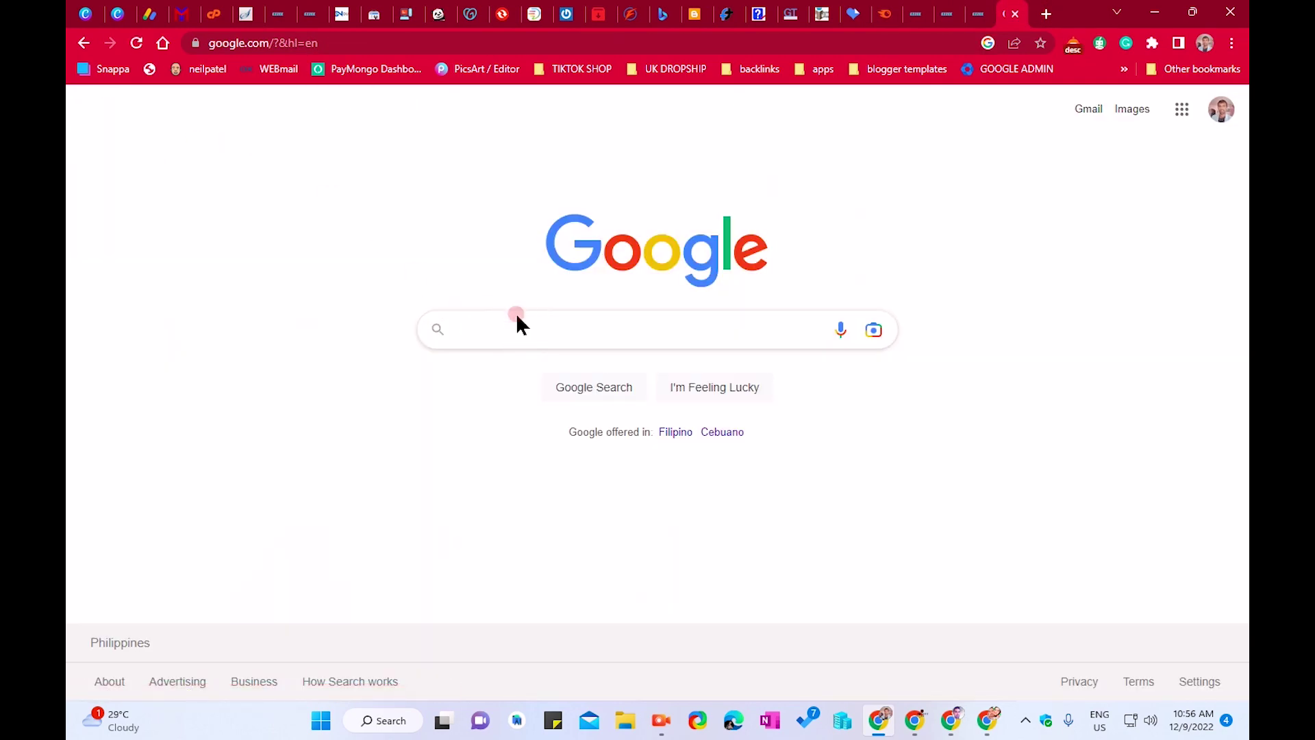
{"action": "type", "text": "faceboo"}
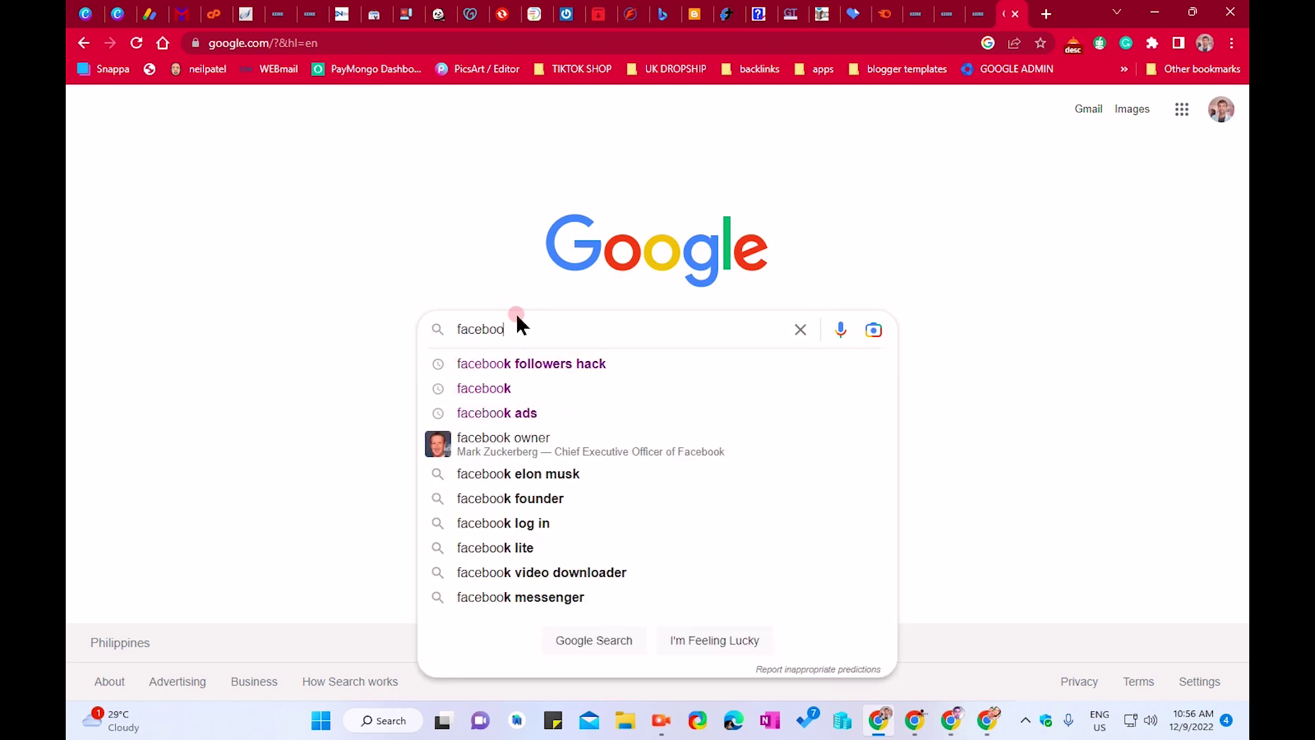
{"action": "type", "text": "k tips"}
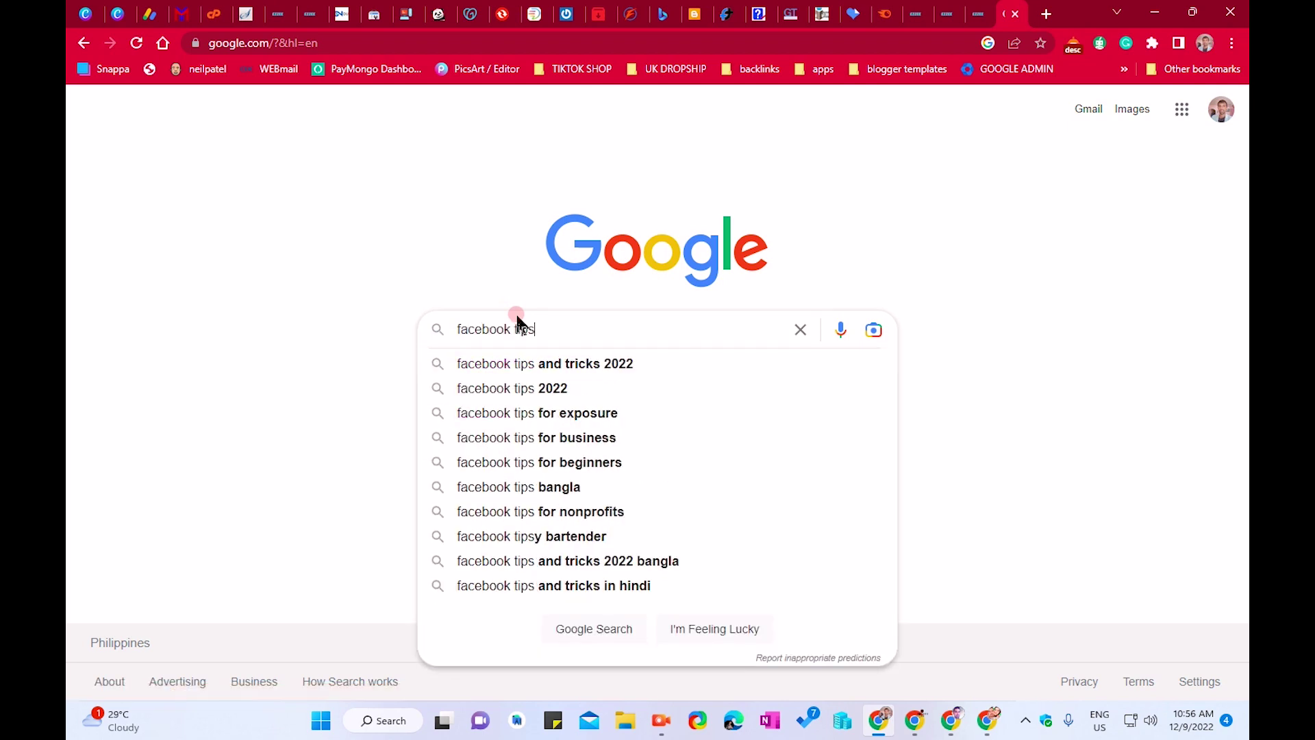
{"action": "key", "text": "Return"}
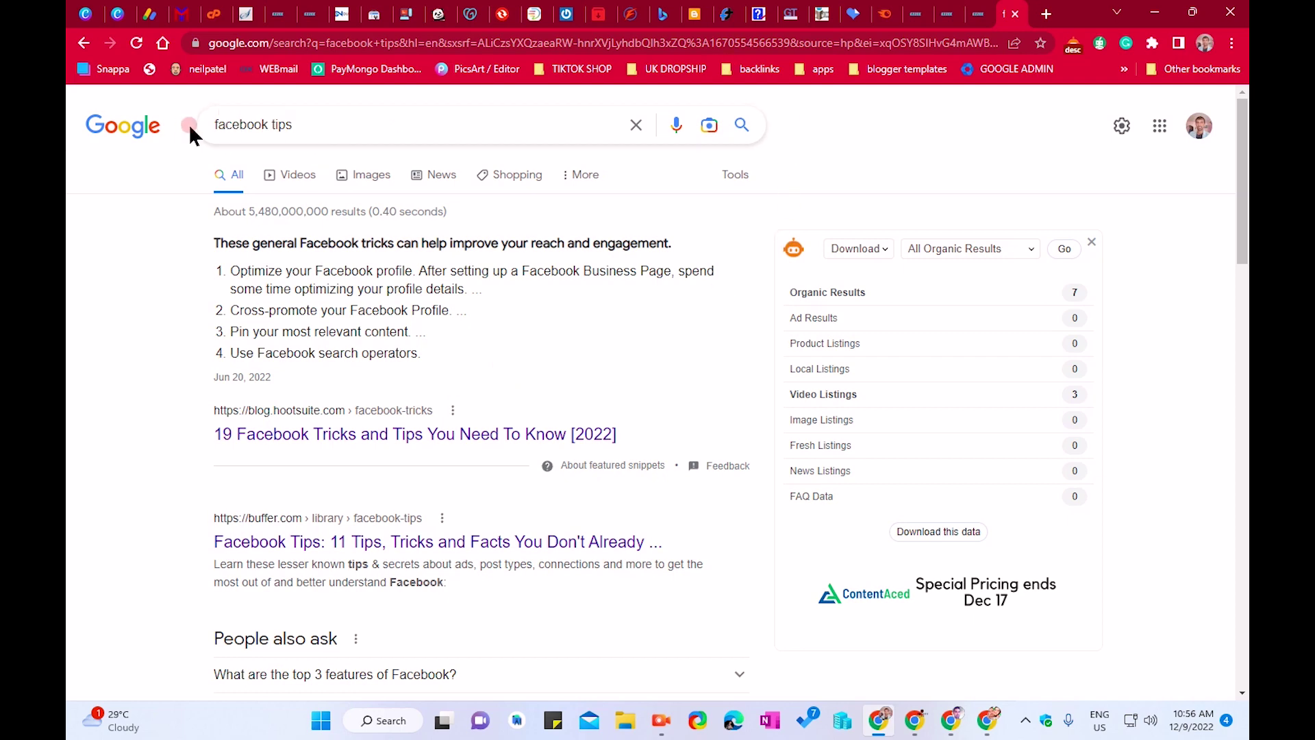
{"action": "scroll", "coordinate": [257, 433], "scroll_direction": "down", "scroll_amount": 8}
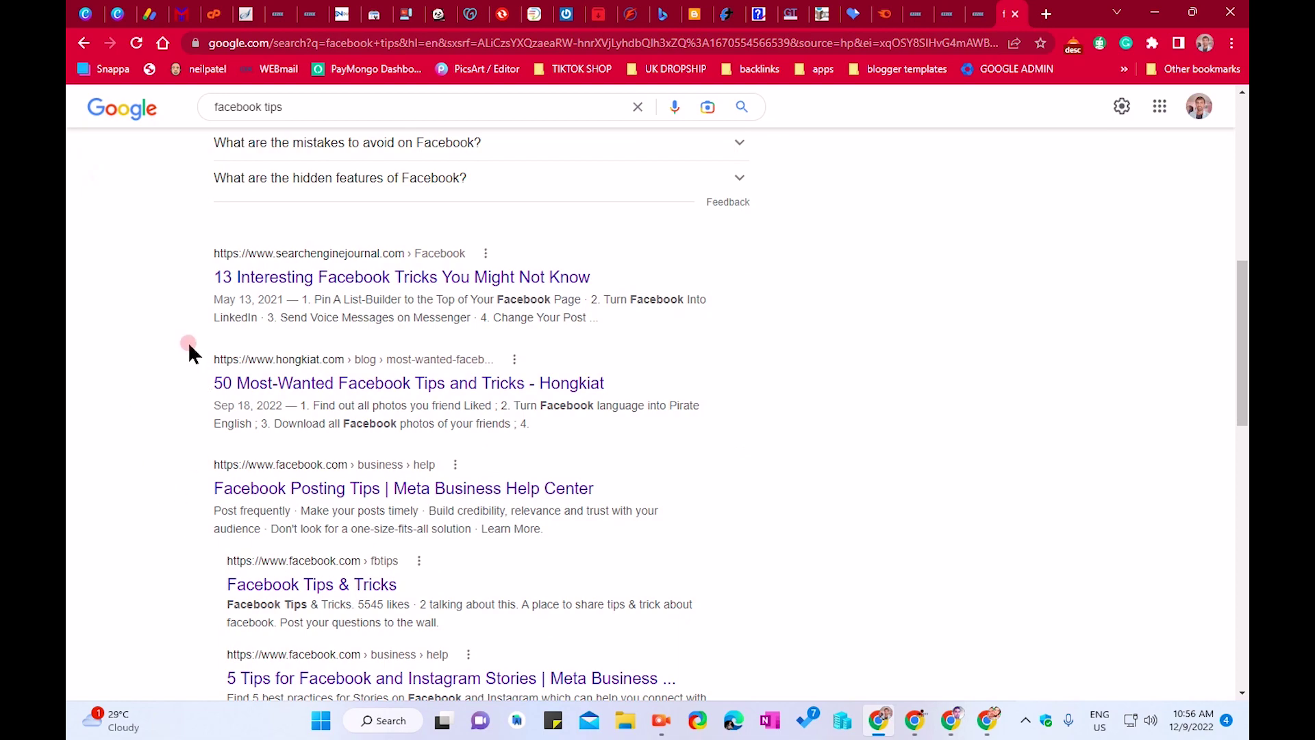
{"action": "scroll", "coordinate": [189, 345], "scroll_direction": "down", "scroll_amount": 11}
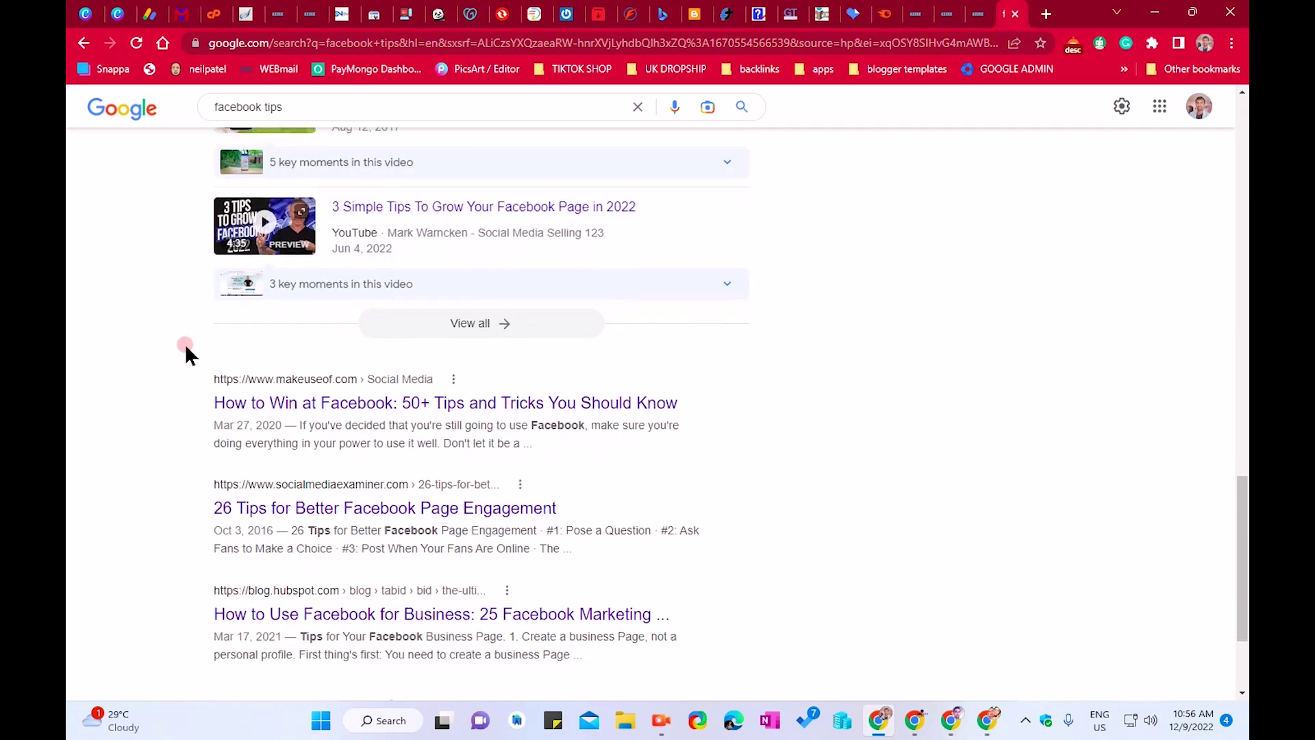
{"action": "scroll", "coordinate": [185, 352], "scroll_direction": "down", "scroll_amount": 3}
{"action": "scroll", "coordinate": [185, 347], "scroll_direction": "up", "scroll_amount": 5}
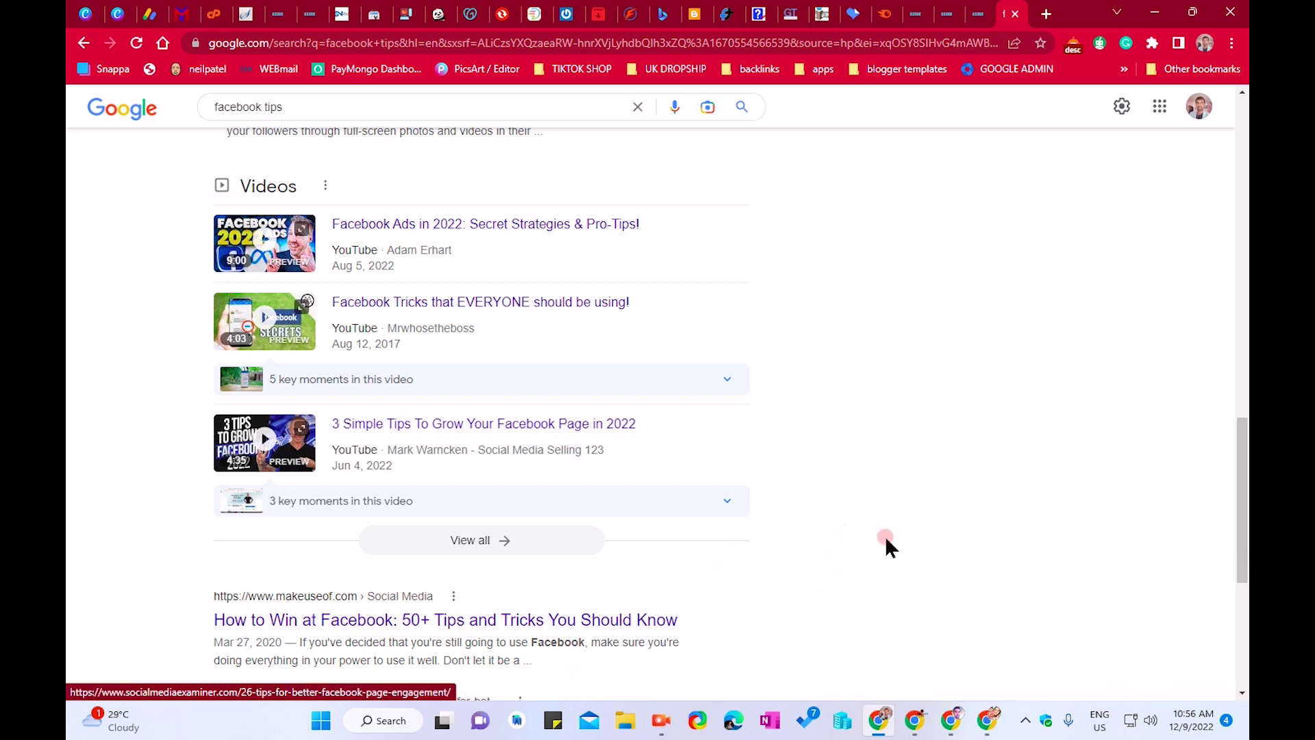
Open Sticky Notes, create a blank note, and place it over the search results page
{"action": "left_click", "coordinate": [553, 720]}
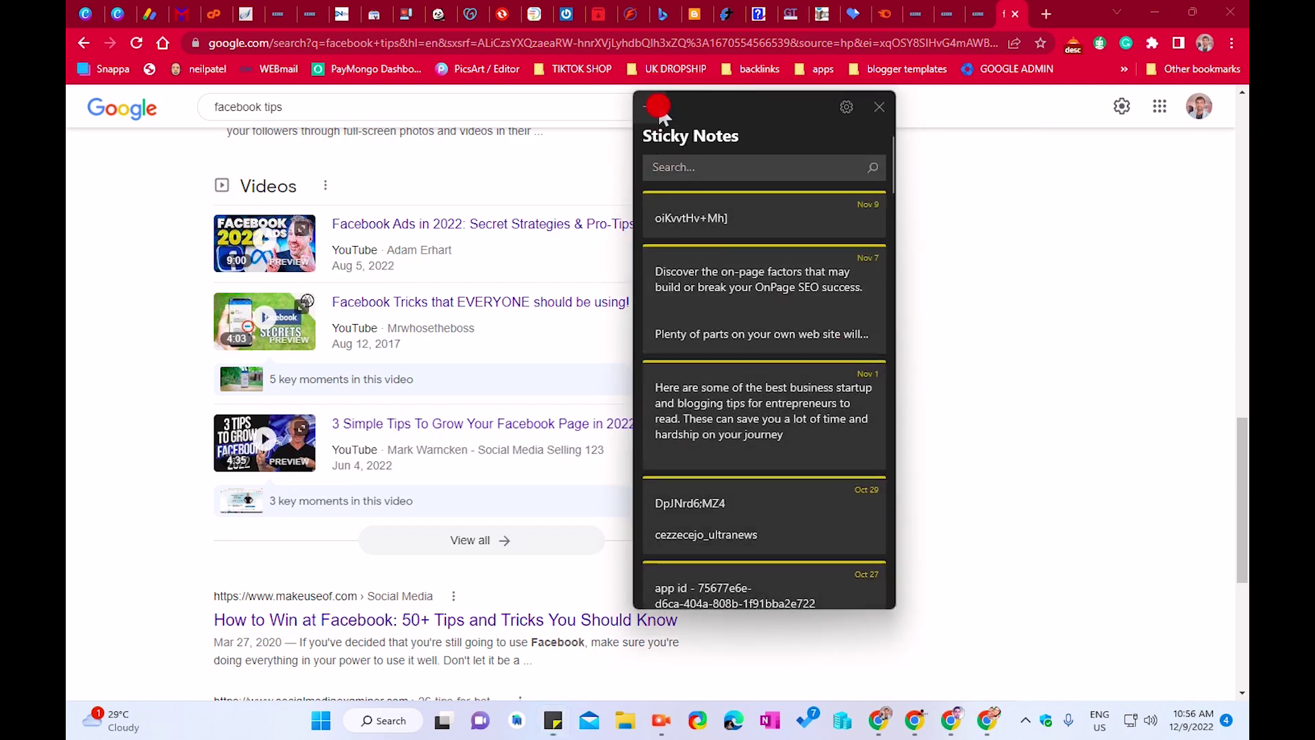
{"action": "left_click", "coordinate": [658, 106]}
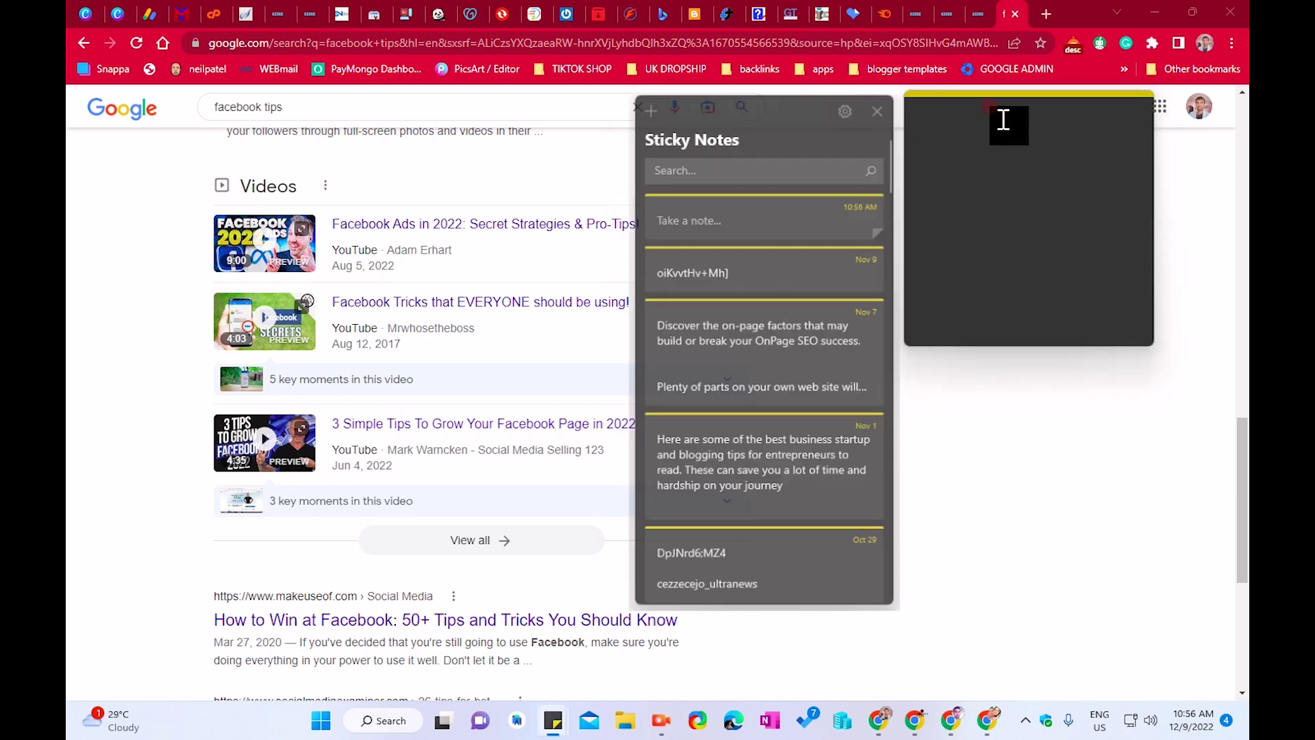
{"action": "left_click_drag", "start_coordinate": [1028, 113], "coordinate": [880, 230]}
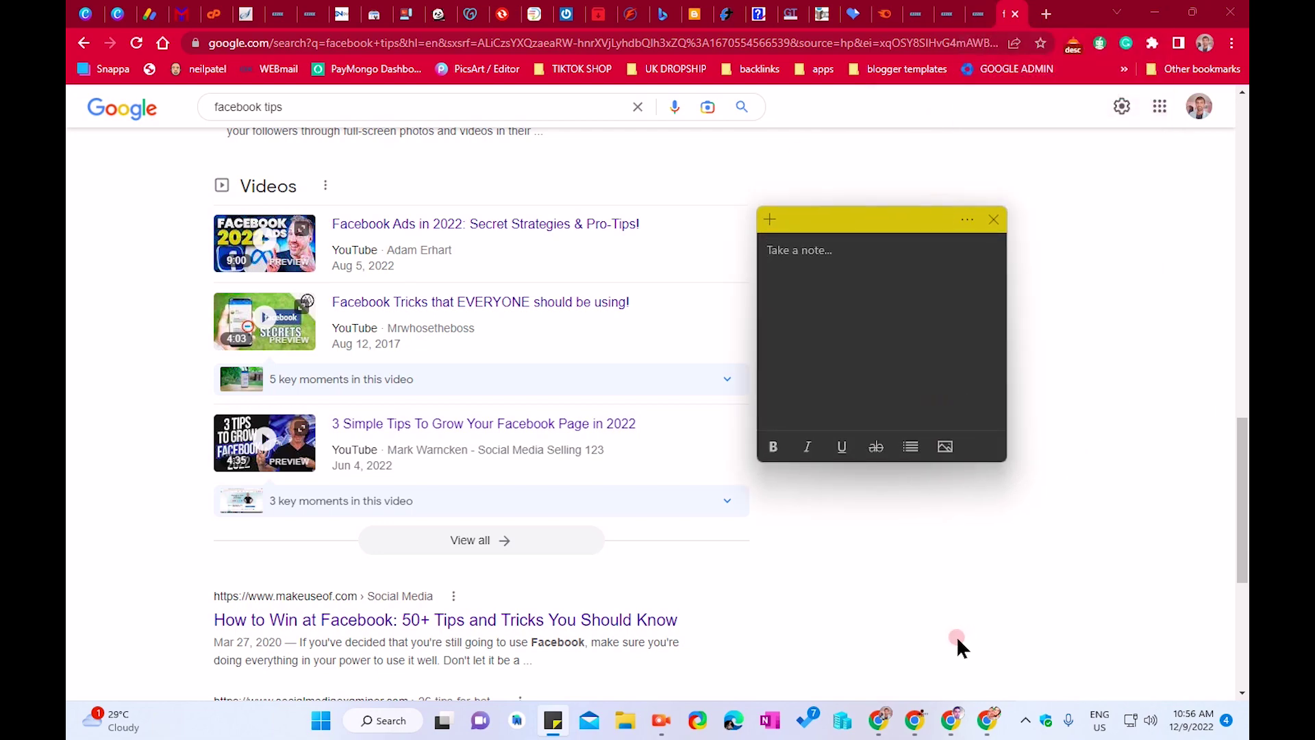
Switch to the other browser window holding the Instagram hacks search and search Google there for "facebook tips"
{"action": "left_click", "coordinate": [952, 720]}
{"action": "left_click", "coordinate": [953, 722]}
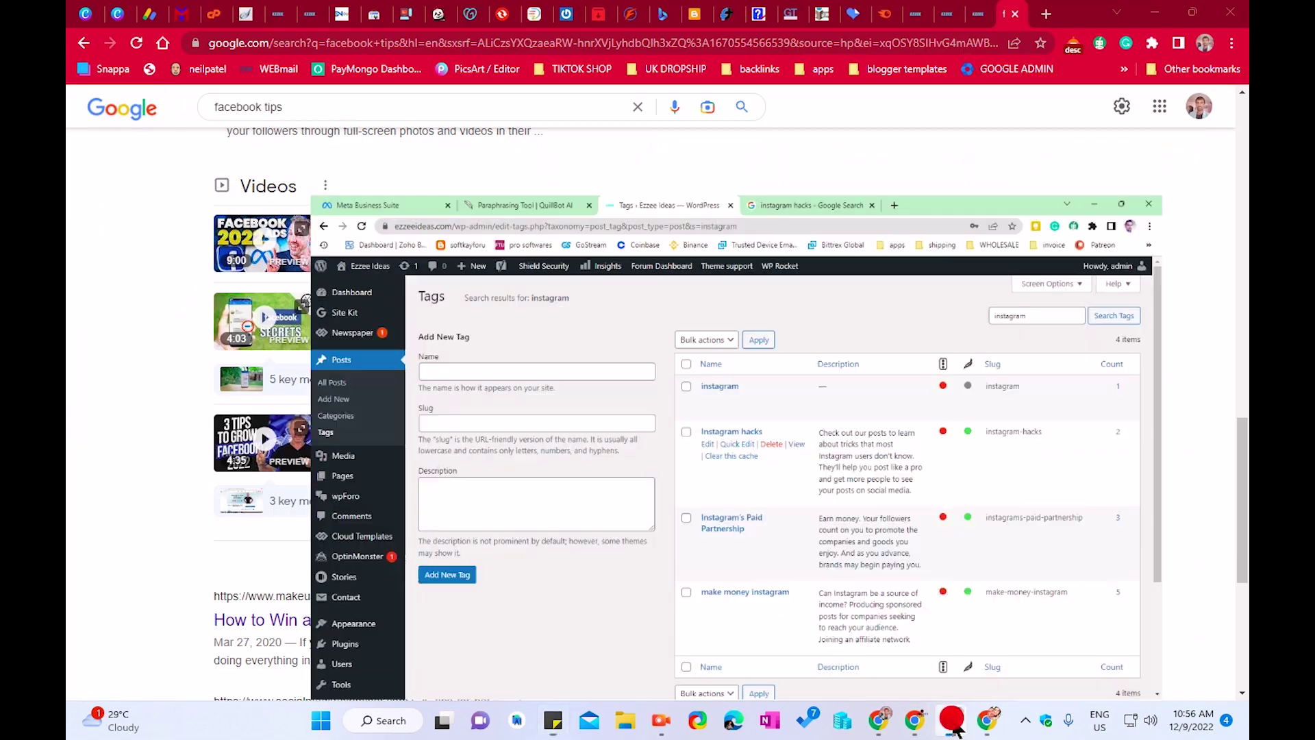
{"action": "left_click", "coordinate": [795, 11]}
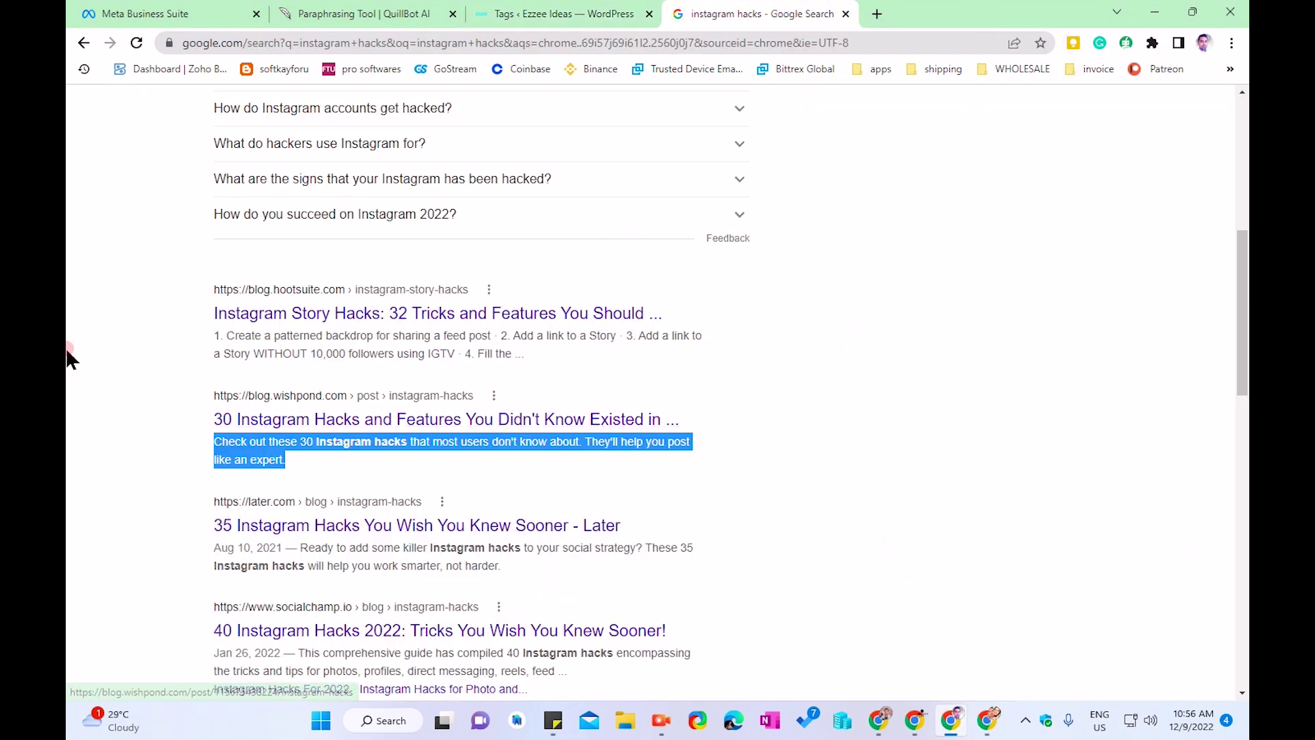
{"action": "scroll", "coordinate": [79, 367], "scroll_direction": "up", "scroll_amount": 7}
{"action": "left_click", "coordinate": [272, 124]}
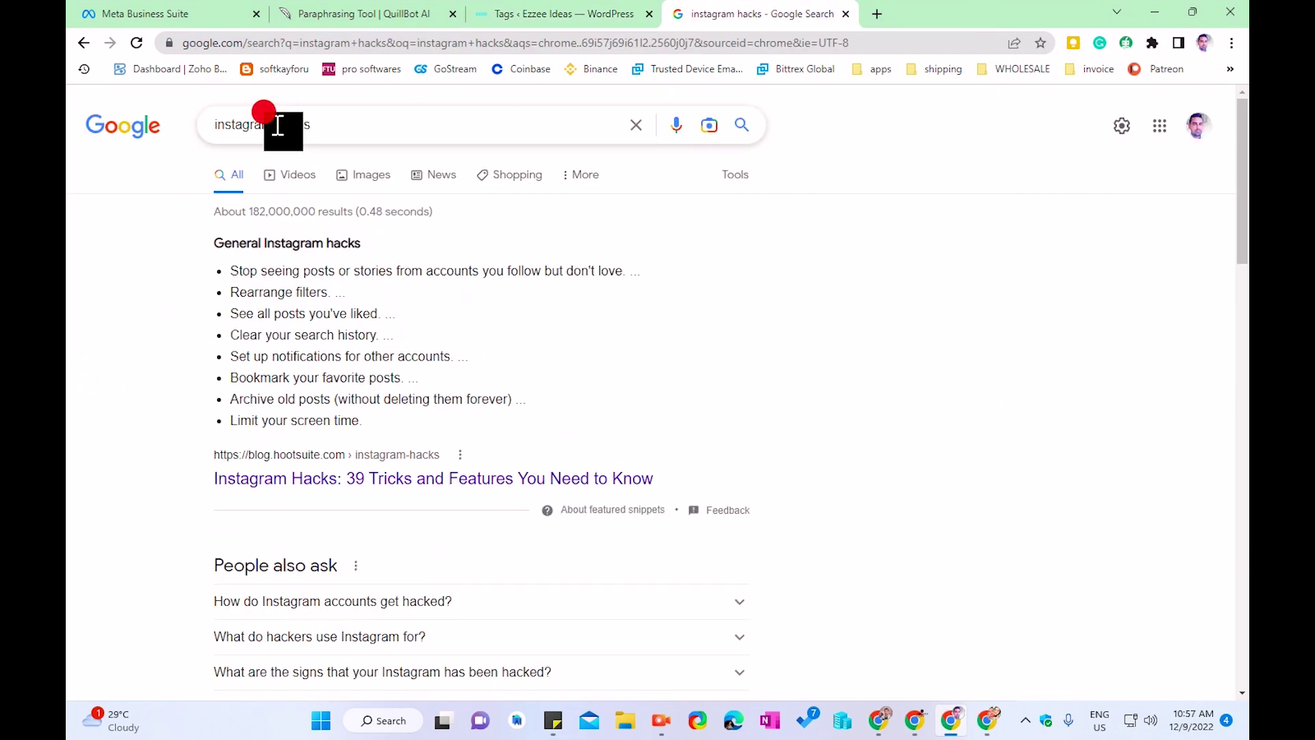
{"action": "left_click_drag", "start_coordinate": [271, 124], "coordinate": [204, 129]}
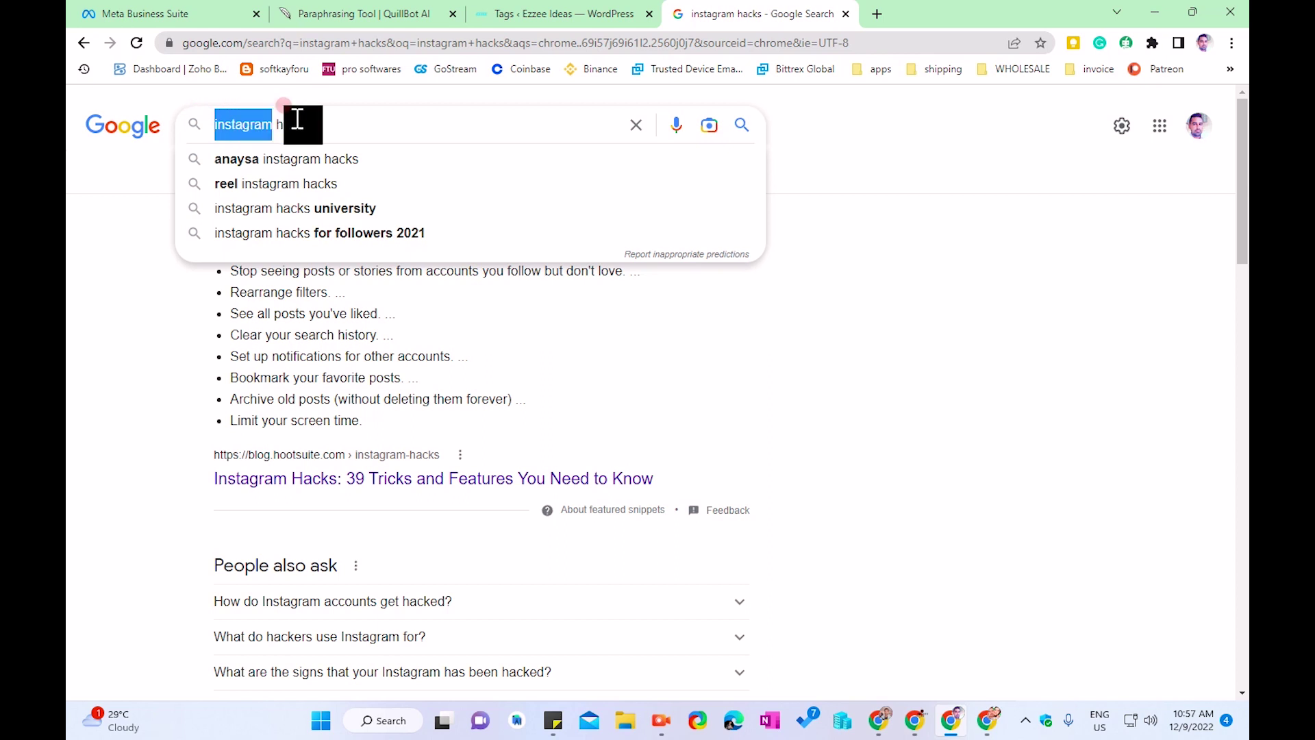
{"action": "left_click_drag", "start_coordinate": [328, 124], "coordinate": [198, 134]}
{"action": "type", "text": "faceb"}
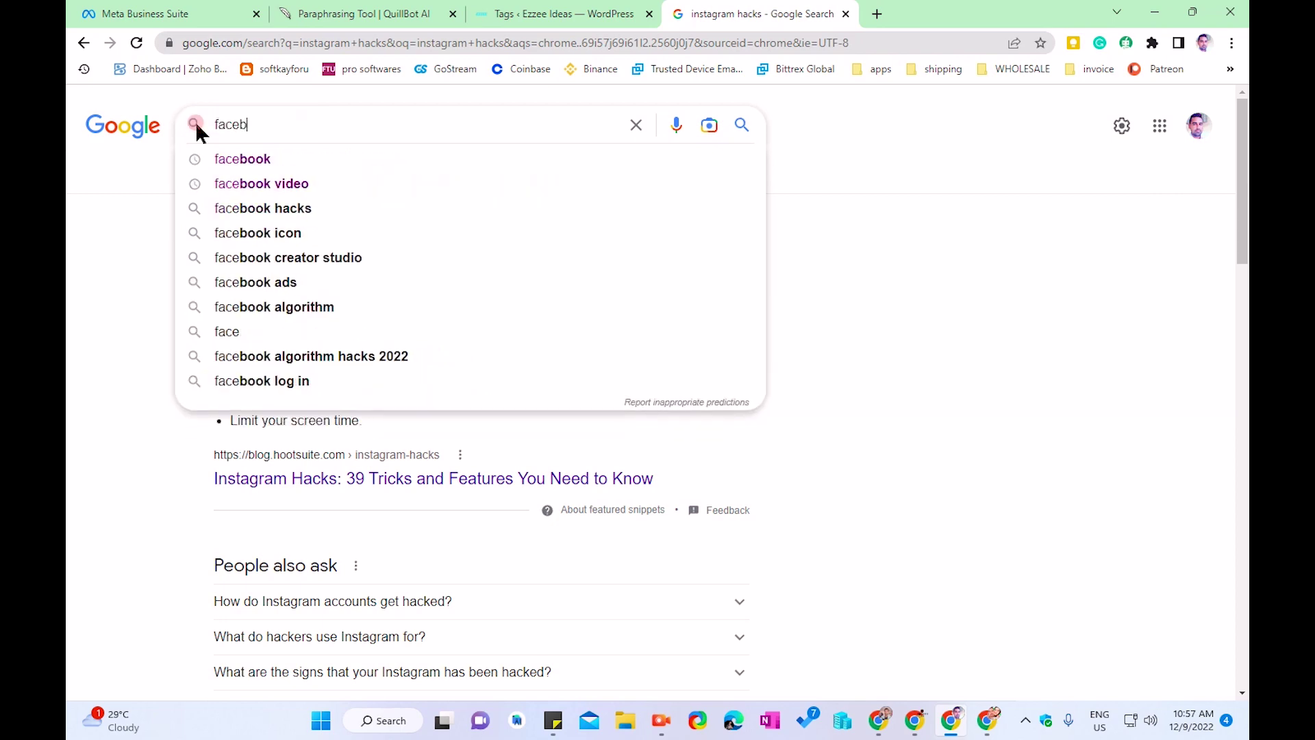
{"action": "type", "text": "ook tips"}
{"action": "key", "text": "Return"}
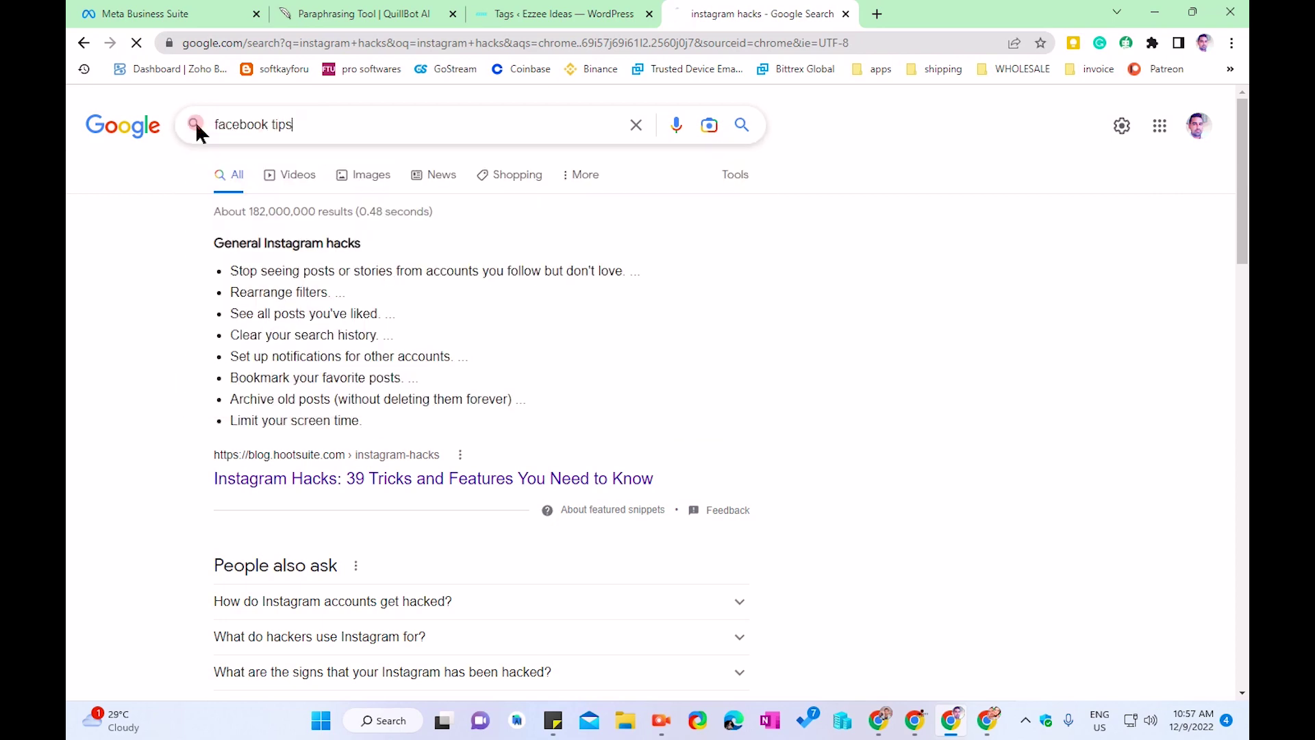
Examine the Facebook tips result snippets, highlighting those from Buffer, Search Engine Journal and the Meta Business Help Center
{"action": "scroll", "coordinate": [182, 372], "scroll_direction": "down", "scroll_amount": 8}
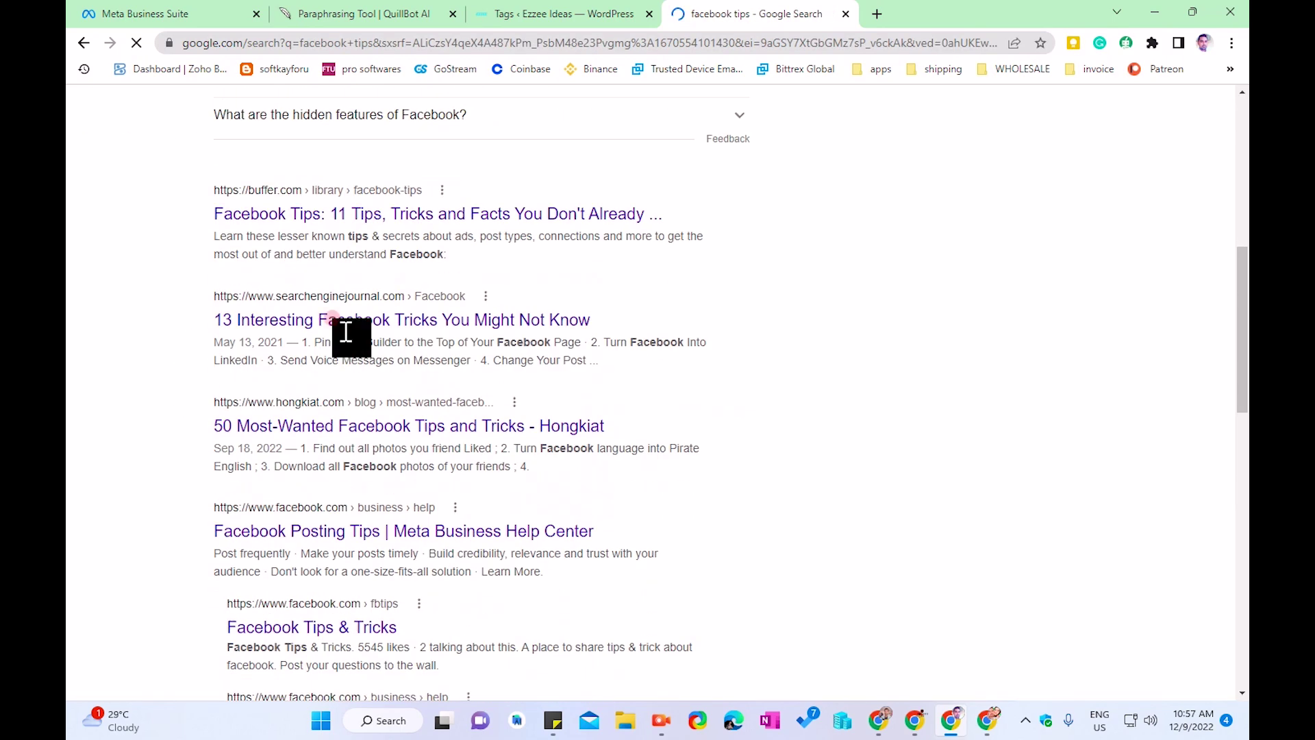
{"action": "left_click_drag", "start_coordinate": [409, 242], "coordinate": [380, 248]}
{"action": "left_click", "coordinate": [214, 228]}
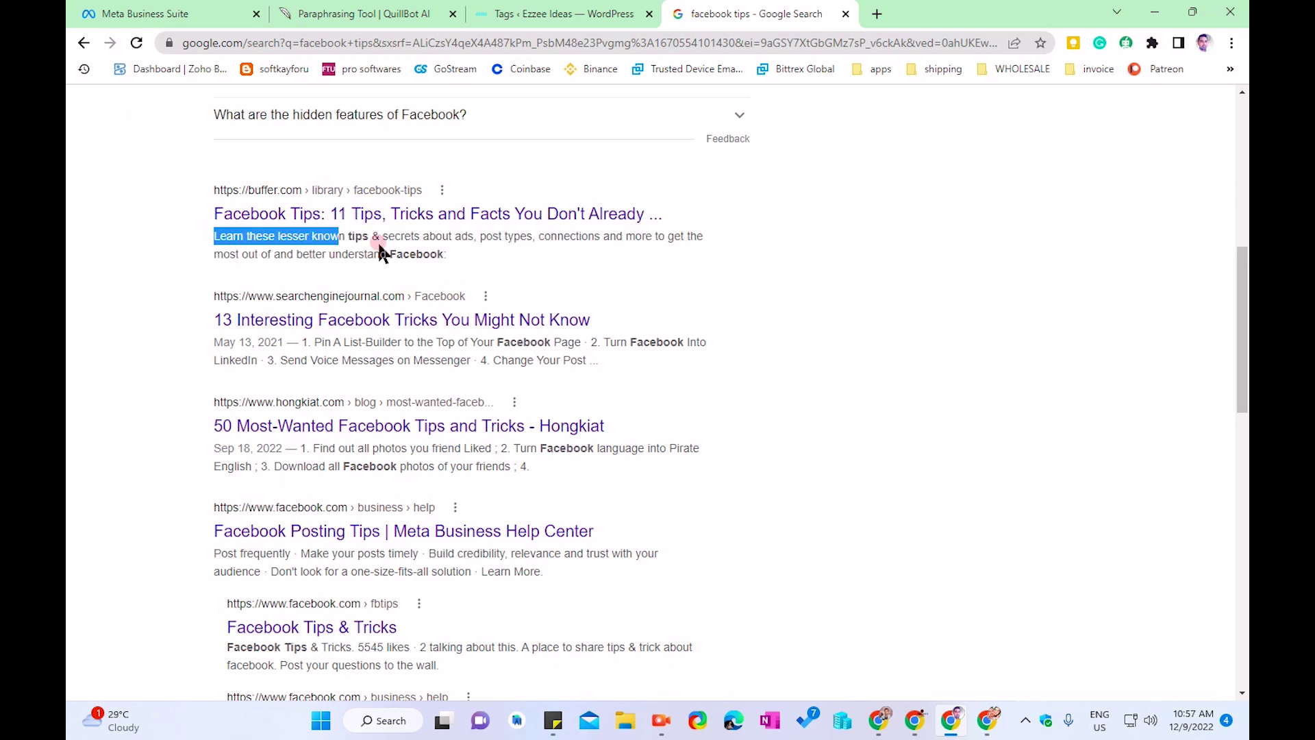
{"action": "left_click_drag", "start_coordinate": [486, 245], "coordinate": [488, 255]}
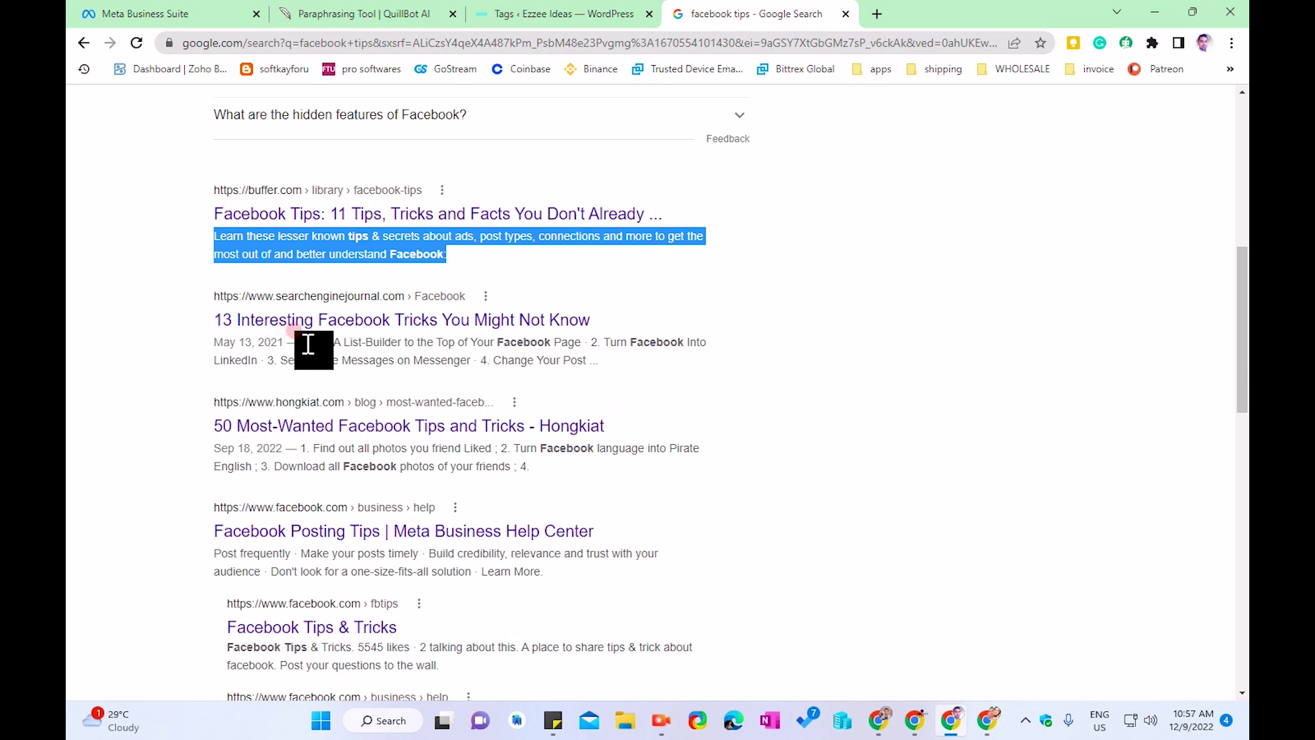
{"action": "left_click_drag", "start_coordinate": [308, 343], "coordinate": [597, 362]}
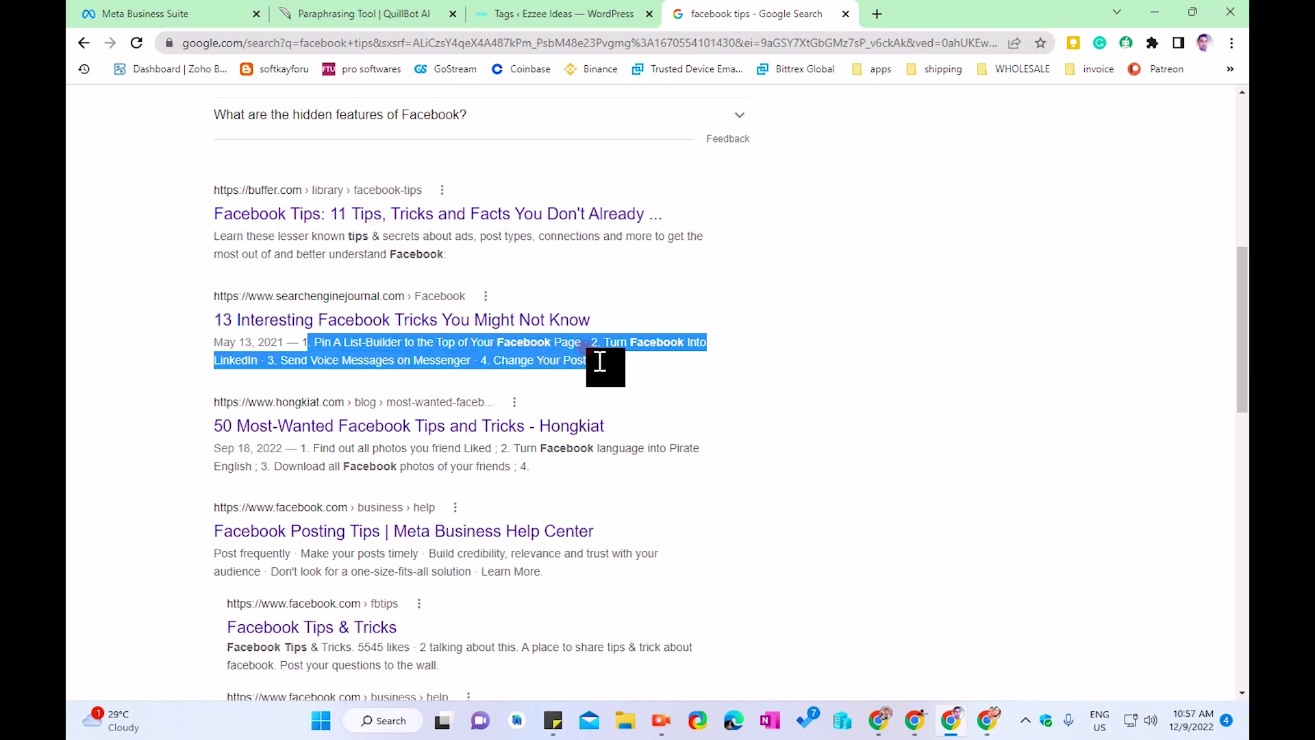
{"action": "scroll", "coordinate": [600, 364], "scroll_direction": "down", "scroll_amount": 3}
{"action": "mouse_move", "coordinate": [529, 302]}
{"action": "left_mouse_down"}
{"action": "mouse_move", "coordinate": [304, 282]}
{"action": "mouse_move", "coordinate": [547, 305]}
{"action": "left_mouse_up"}
{"action": "left_click_drag", "start_coordinate": [559, 404], "coordinate": [216, 403]}
{"action": "left_click", "coordinate": [219, 383]}
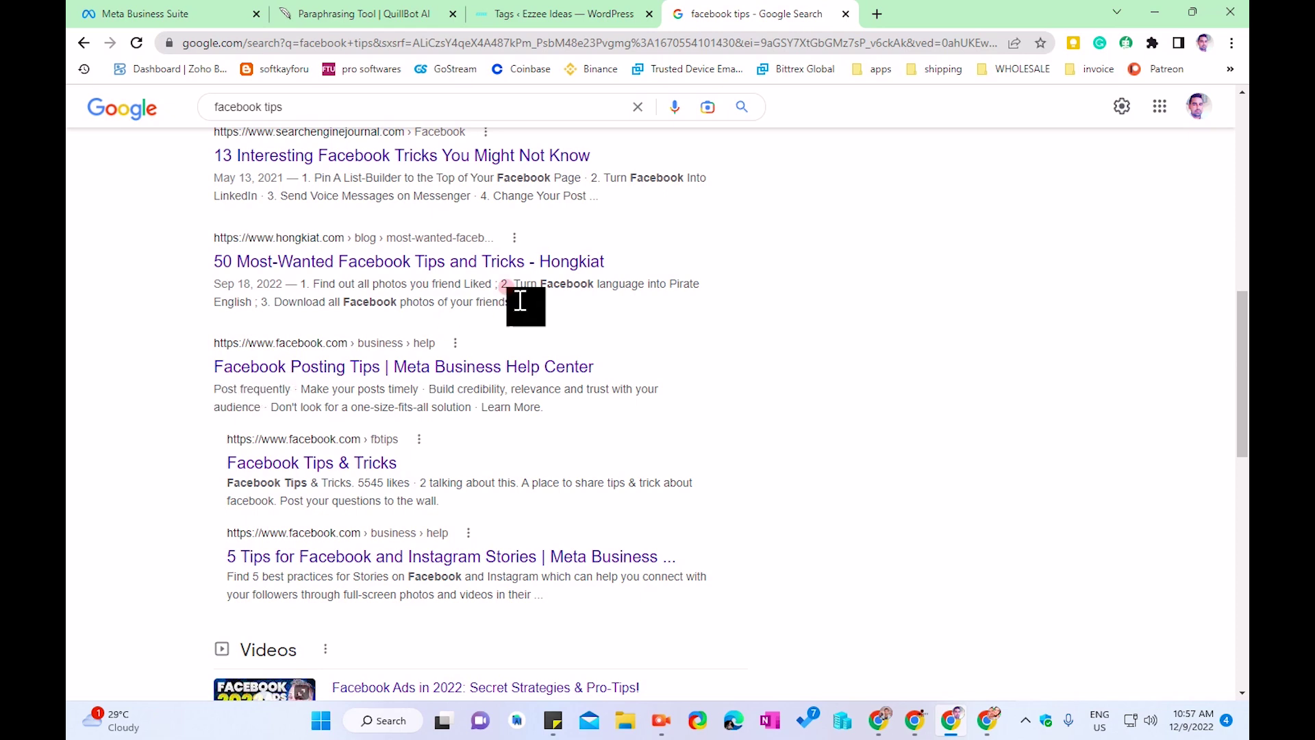
{"action": "left_click", "coordinate": [534, 437]}
{"action": "left_click_drag", "start_coordinate": [569, 403], "coordinate": [218, 342]}
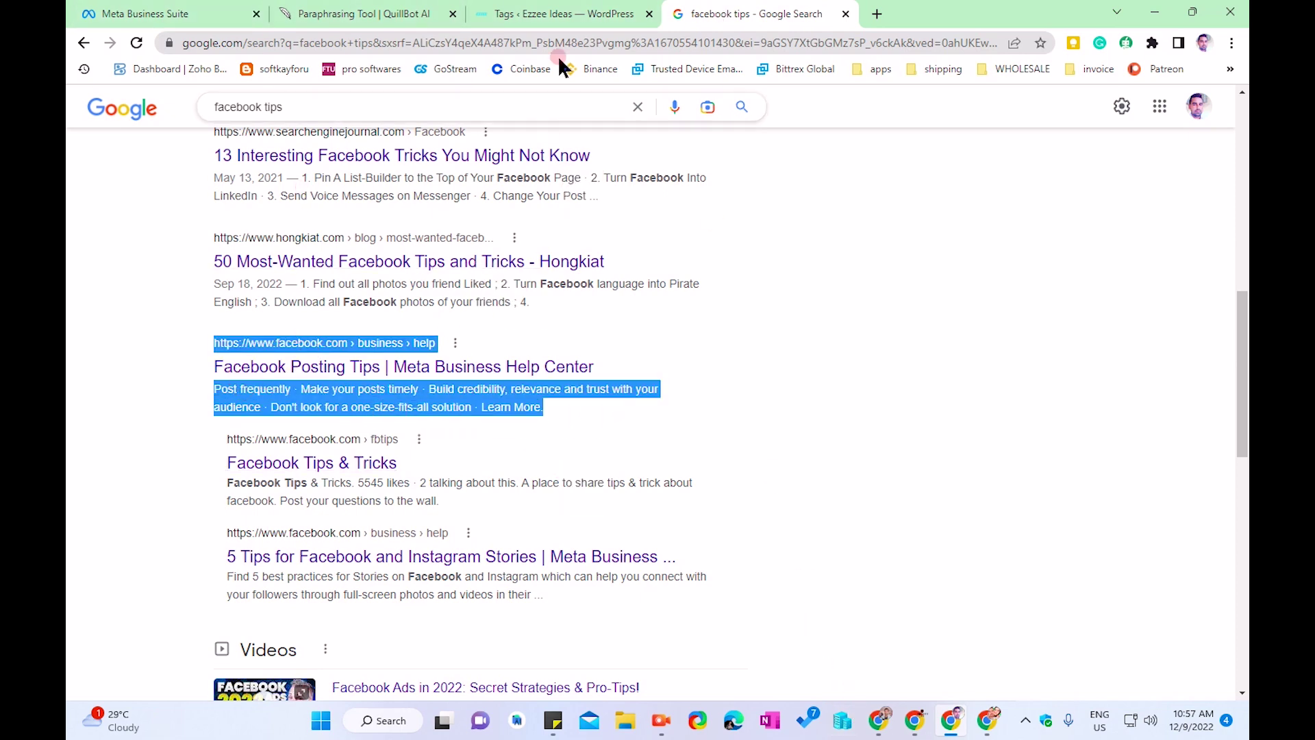
Look at the empty tag Description field on the Ezzee Ideas Tags page, and return to the Facebook tips results
{"action": "left_click", "coordinate": [563, 14]}
{"action": "left_click", "coordinate": [335, 428]}
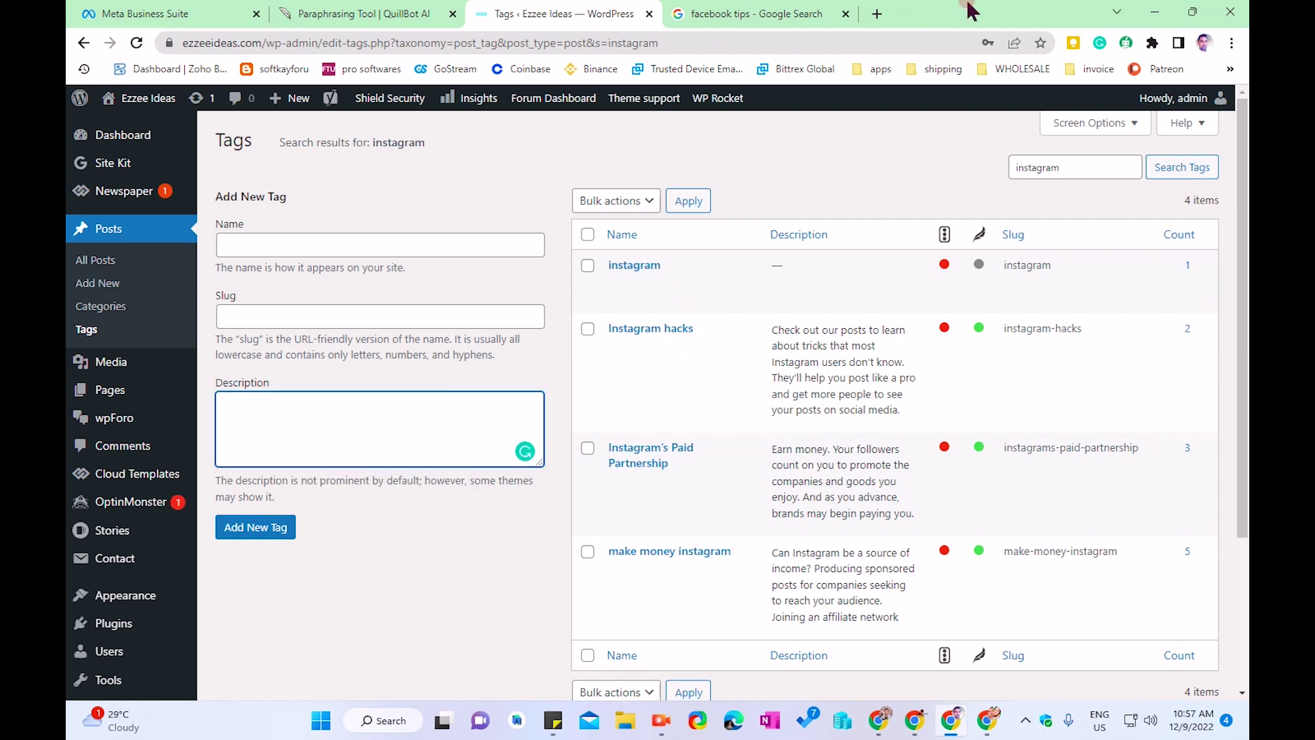
{"action": "left_click", "coordinate": [841, 12]}
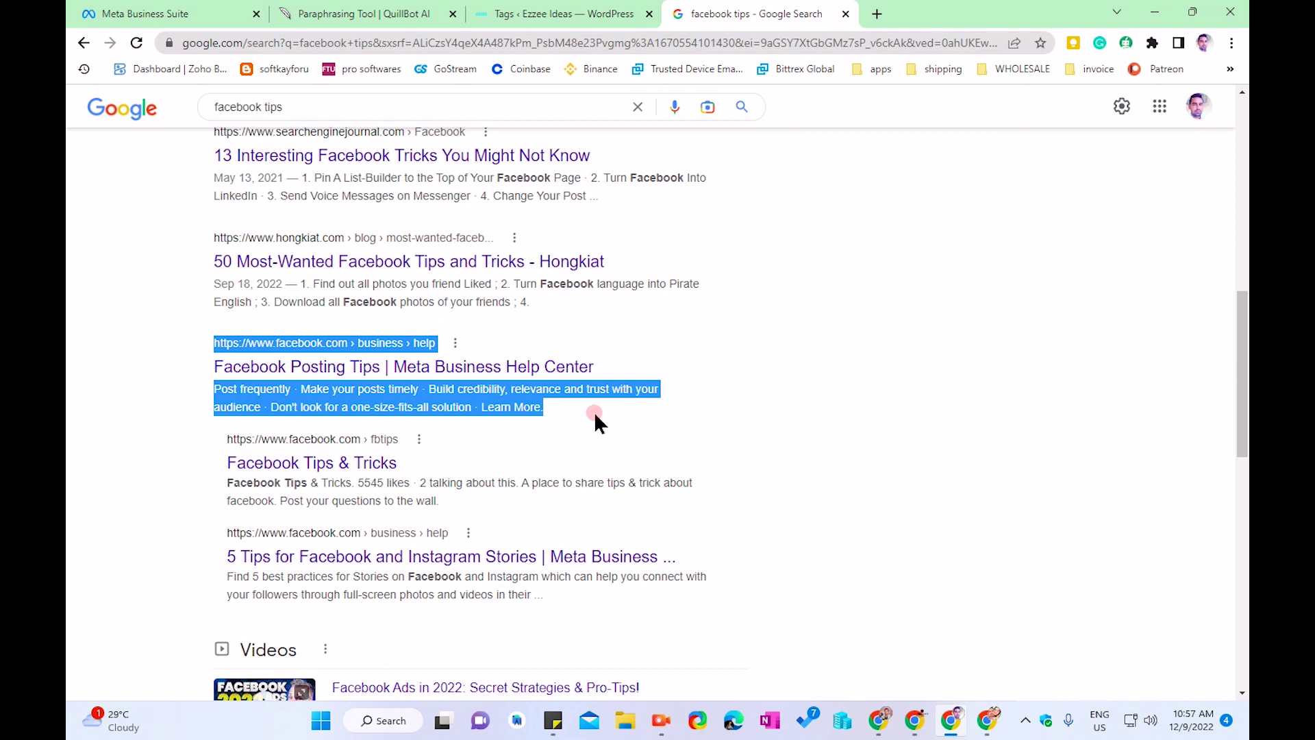
{"action": "left_click", "coordinate": [531, 404]}
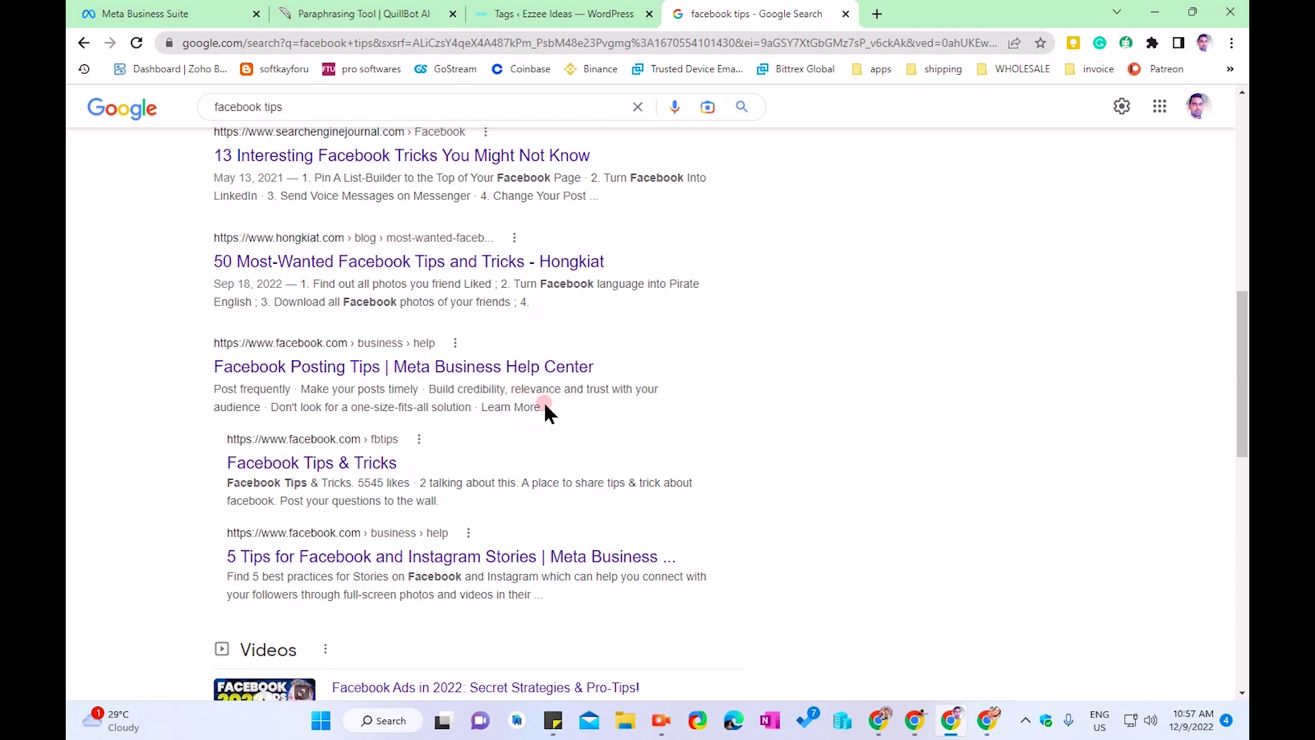
{"action": "scroll", "coordinate": [544, 401], "scroll_direction": "down", "scroll_amount": 2}
{"action": "scroll", "coordinate": [578, 522], "scroll_direction": "up", "scroll_amount": 3}
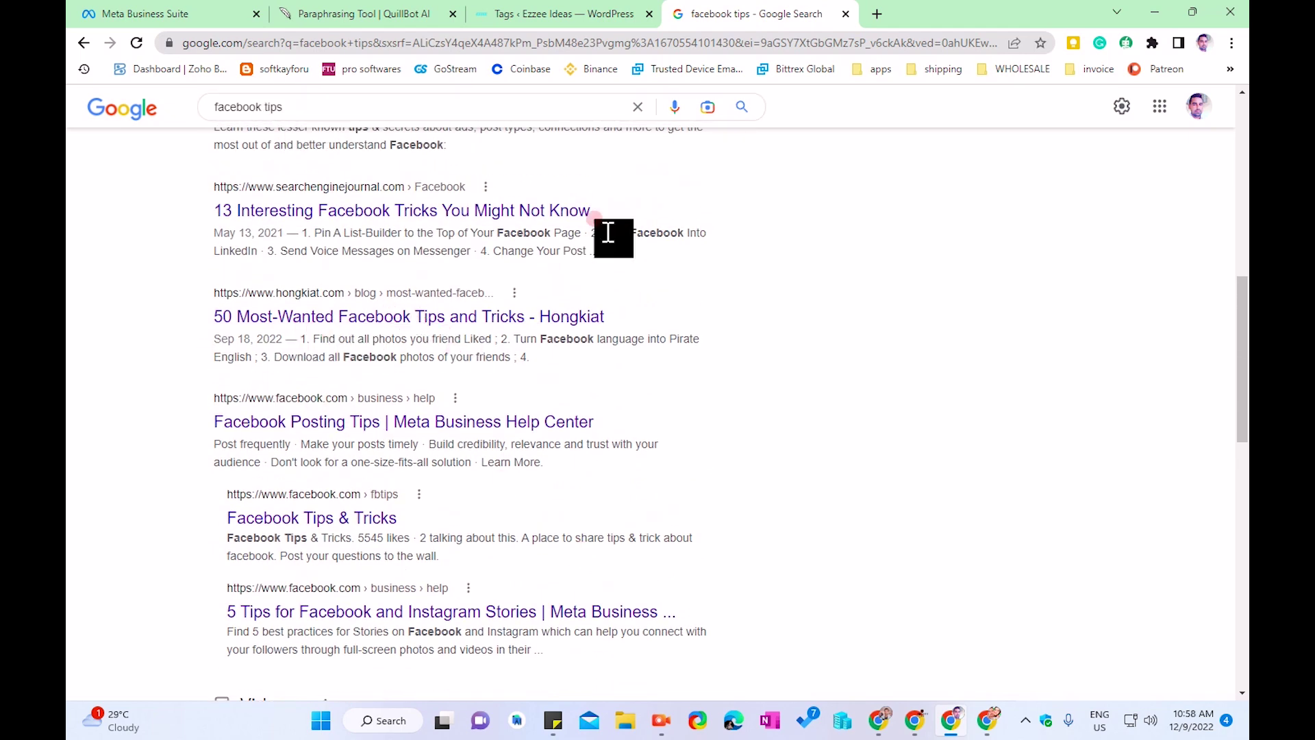
Bring up the blank sticky note, and check the QuillBot paraphraser and the Ezzee Ideas Tags page
{"action": "left_click", "coordinate": [554, 726]}
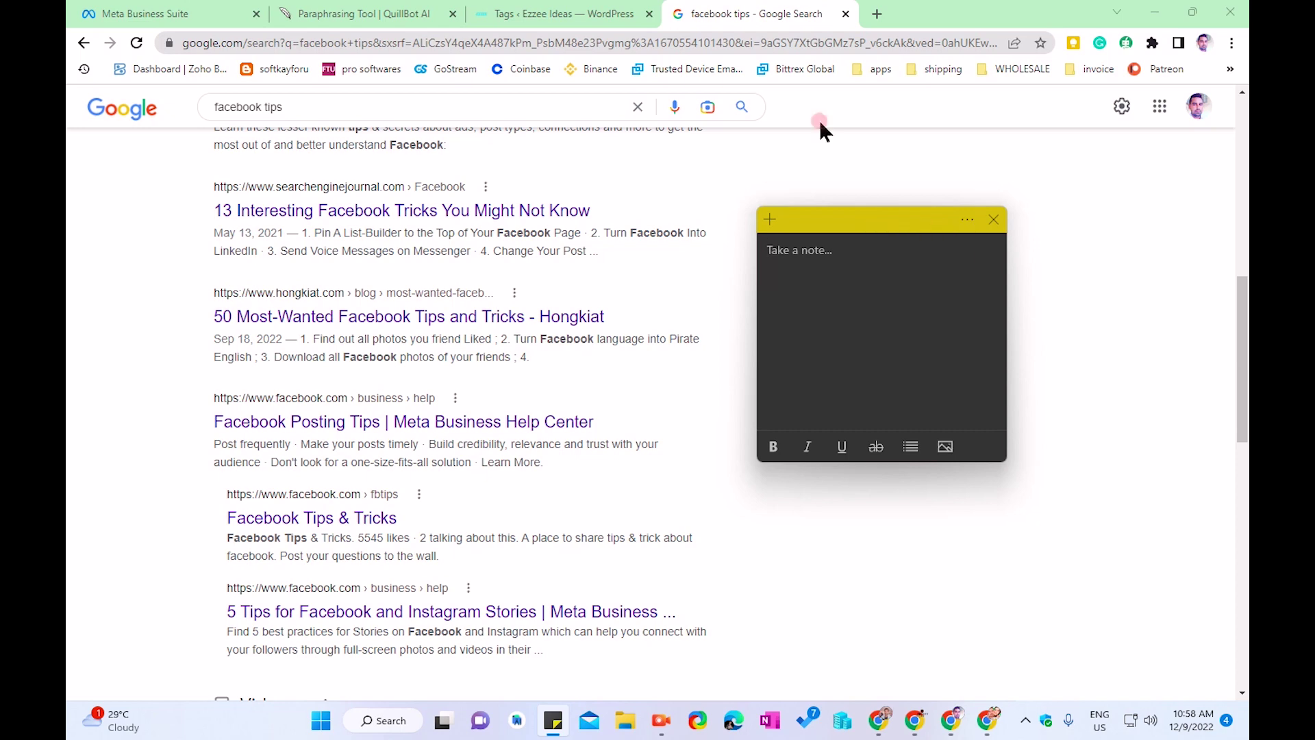
{"action": "left_click", "coordinate": [165, 14]}
{"action": "left_click", "coordinate": [357, 12]}
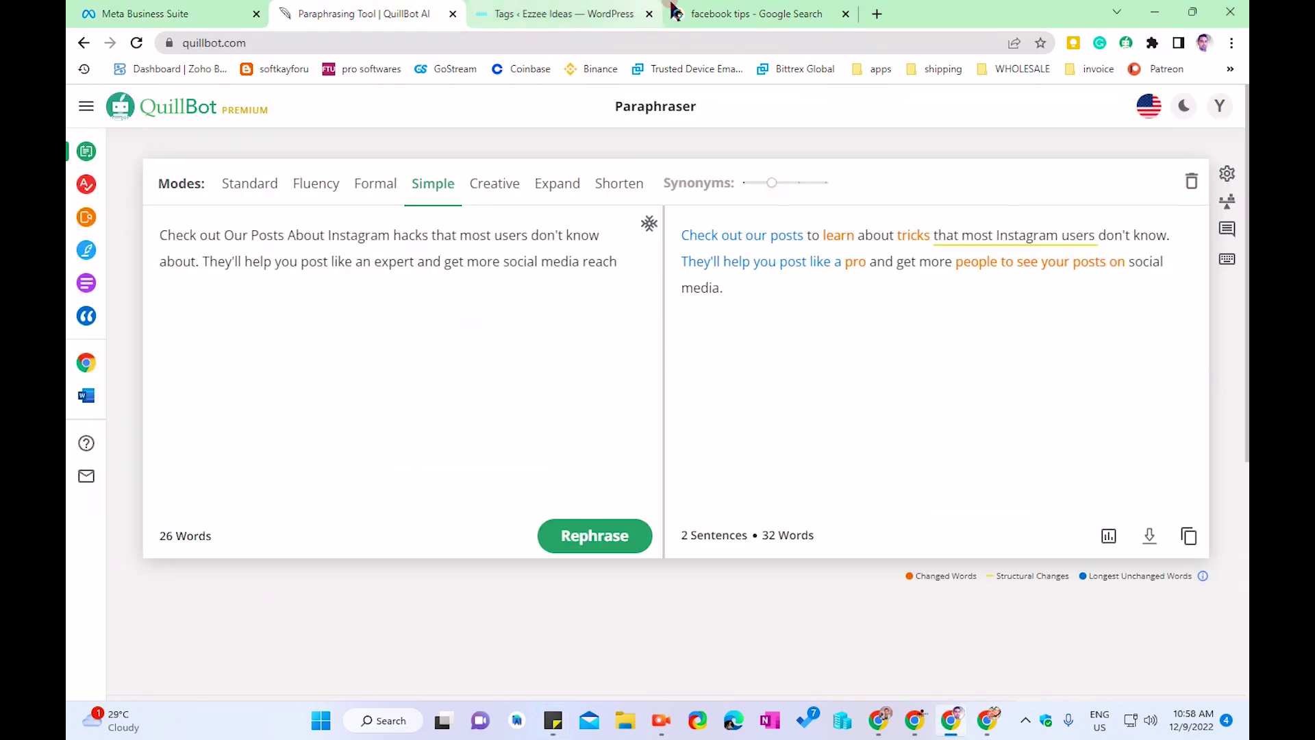
{"action": "left_click", "coordinate": [688, 12]}
{"action": "left_click", "coordinate": [627, 12]}
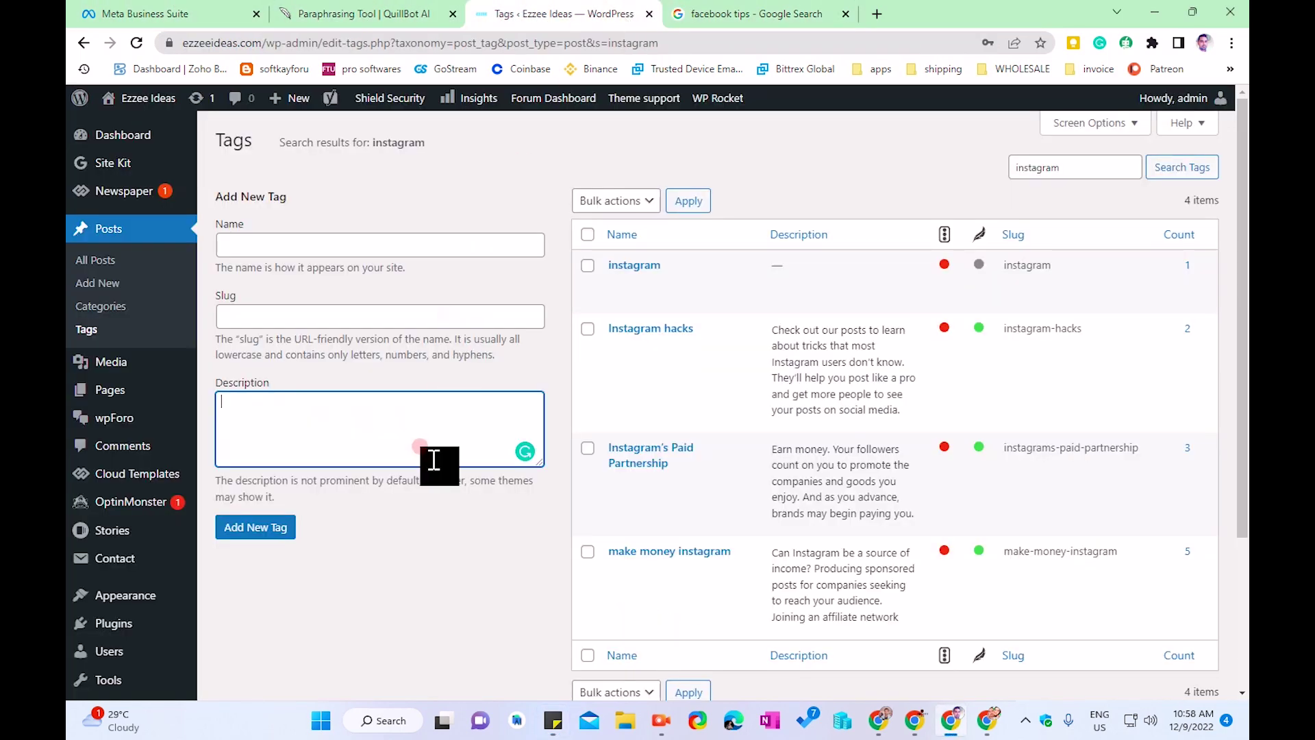
{"action": "mouse_move", "coordinate": [127, 102]}
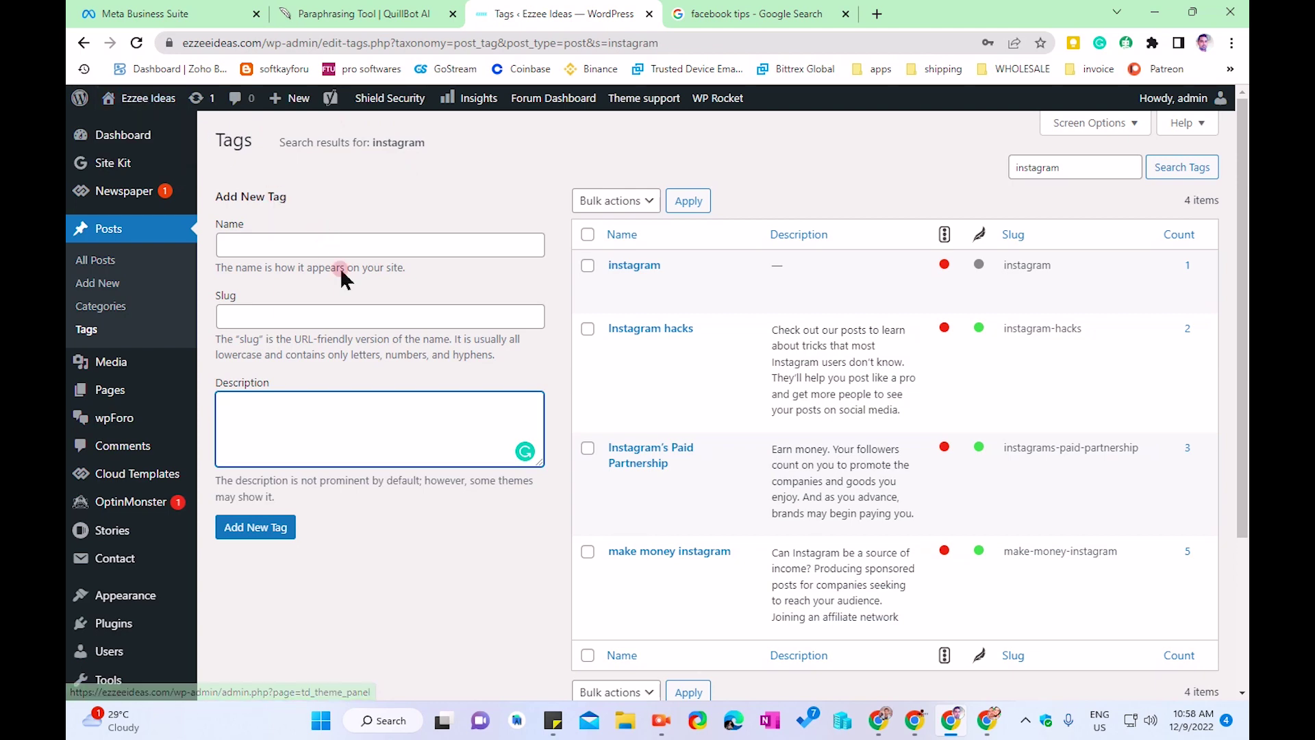
Return to the Jungle Speed Online new category form and activate its Description field
{"action": "left_click", "coordinate": [884, 723]}
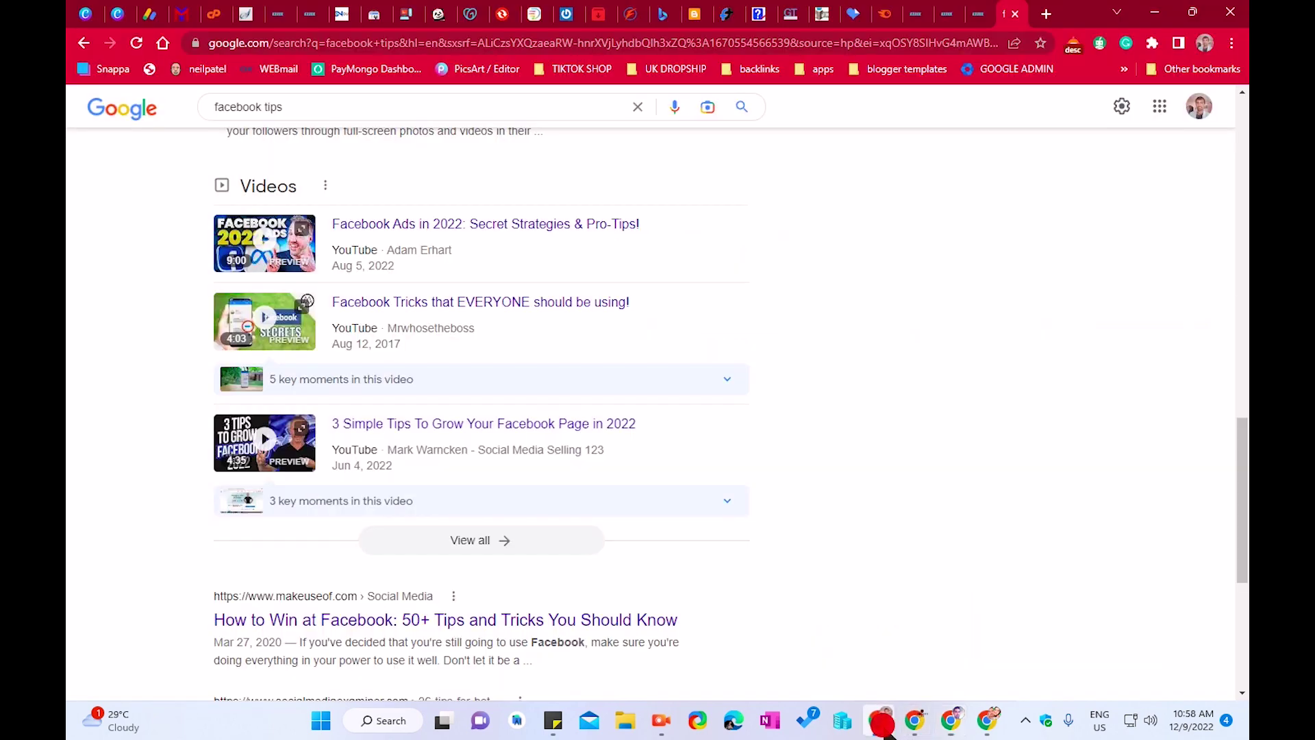
{"action": "left_click", "coordinate": [280, 10]}
{"action": "left_click", "coordinate": [339, 471]}
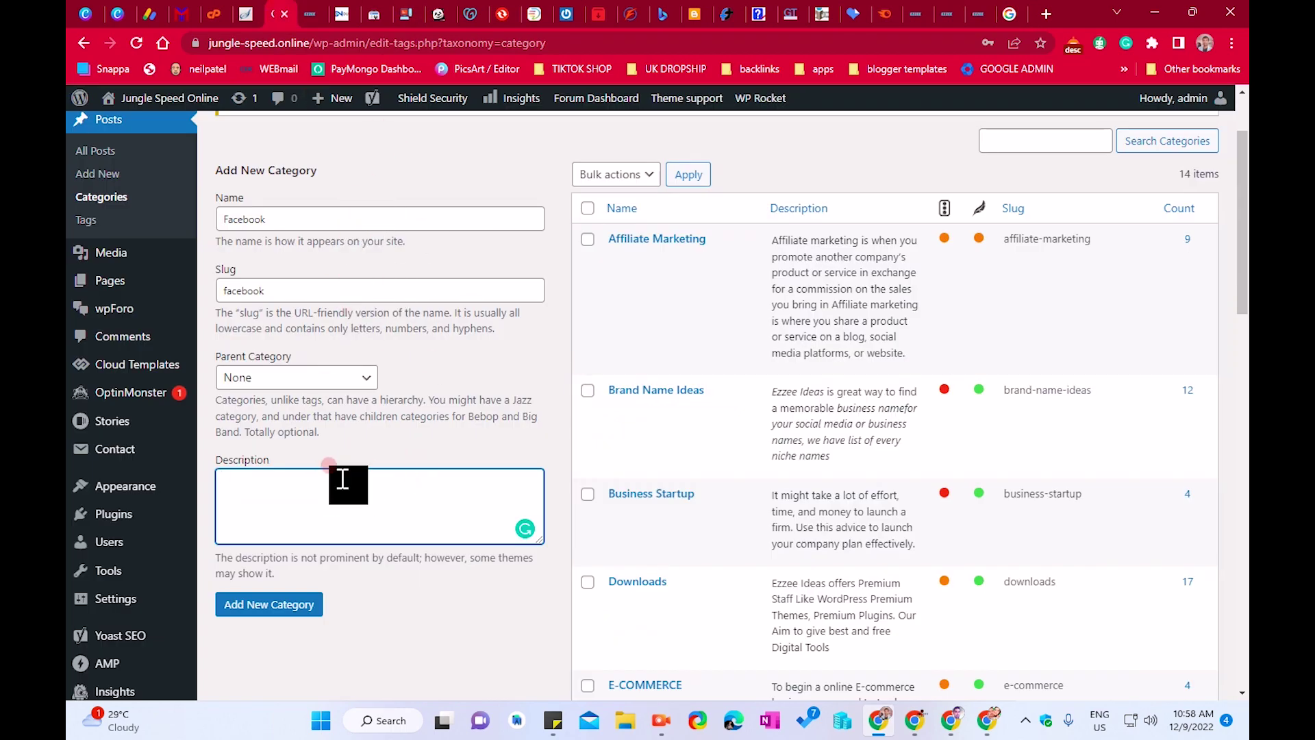
Switch to the blank sticky note and start the category description with "jundle spped blog has alot of caterogies"
{"action": "mouse_move", "coordinate": [148, 109]}
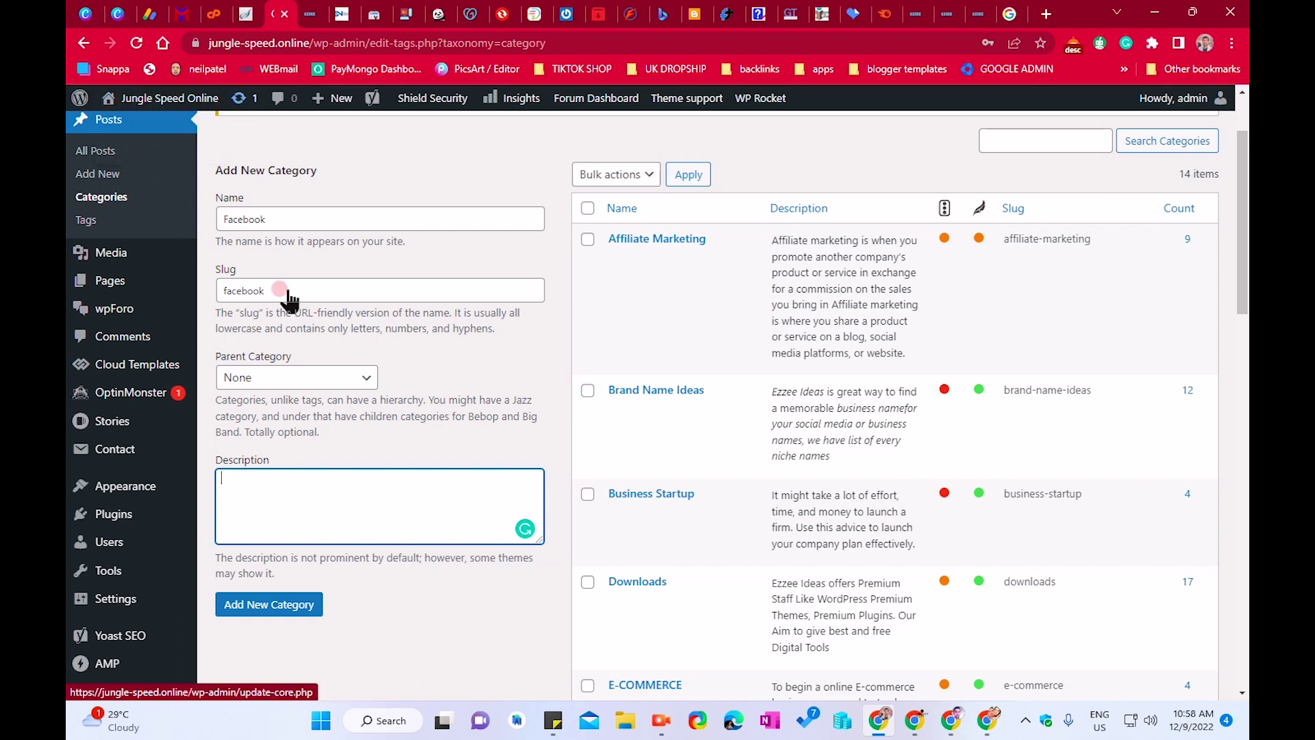
{"action": "left_click", "coordinate": [560, 730]}
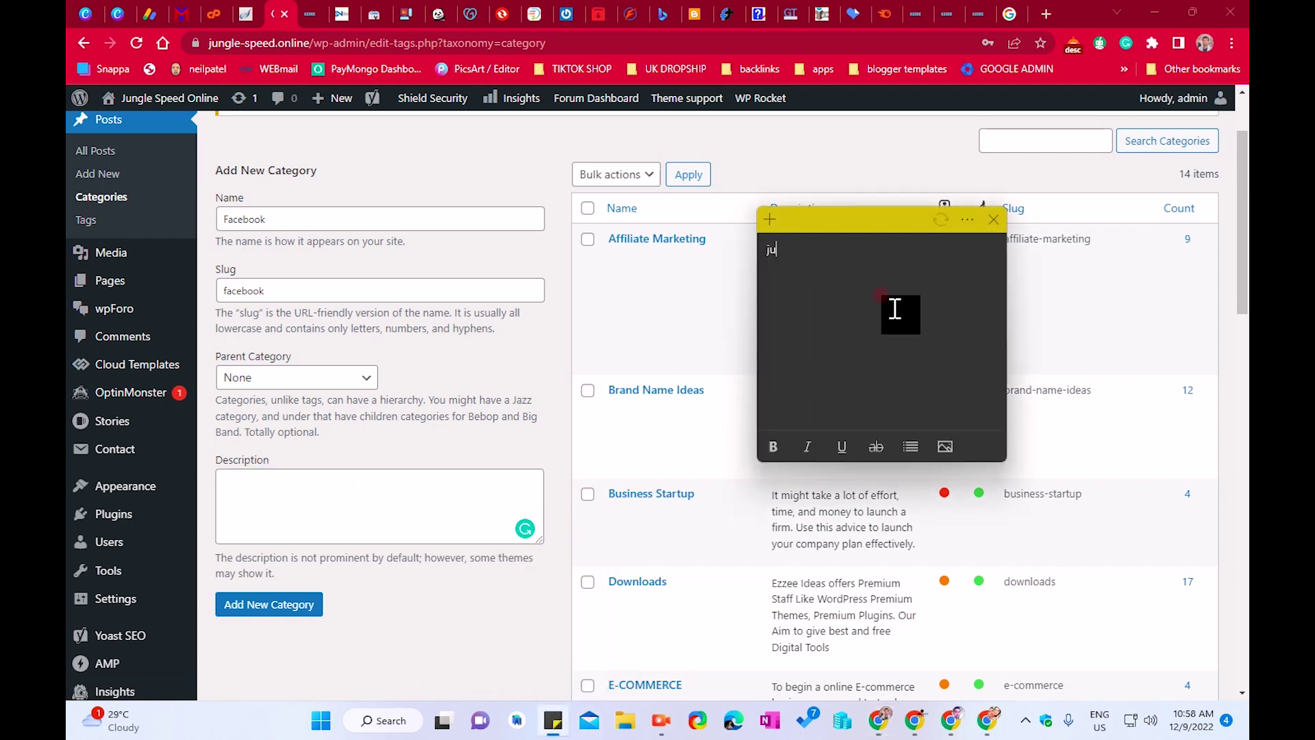
{"action": "type", "text": "jundle spped blog"}
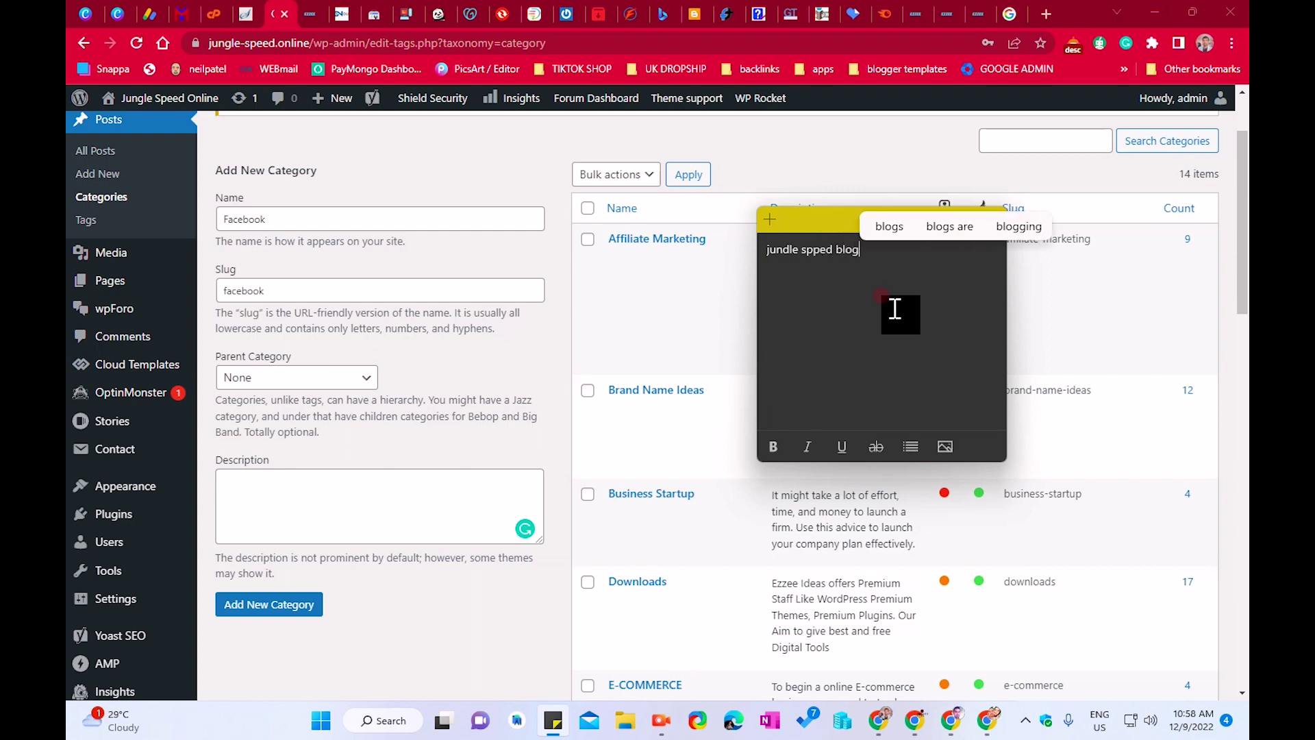
{"action": "type", "text": " has "}
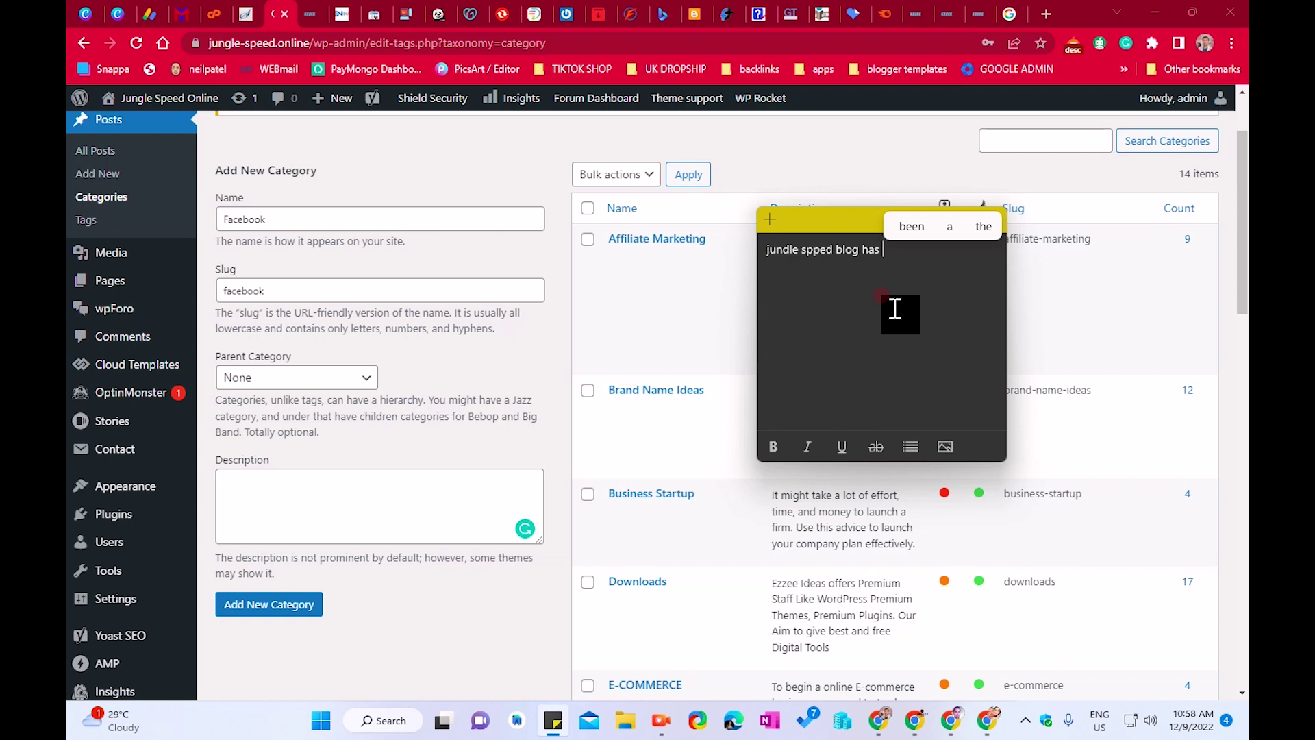
{"action": "type", "text": "alot of "}
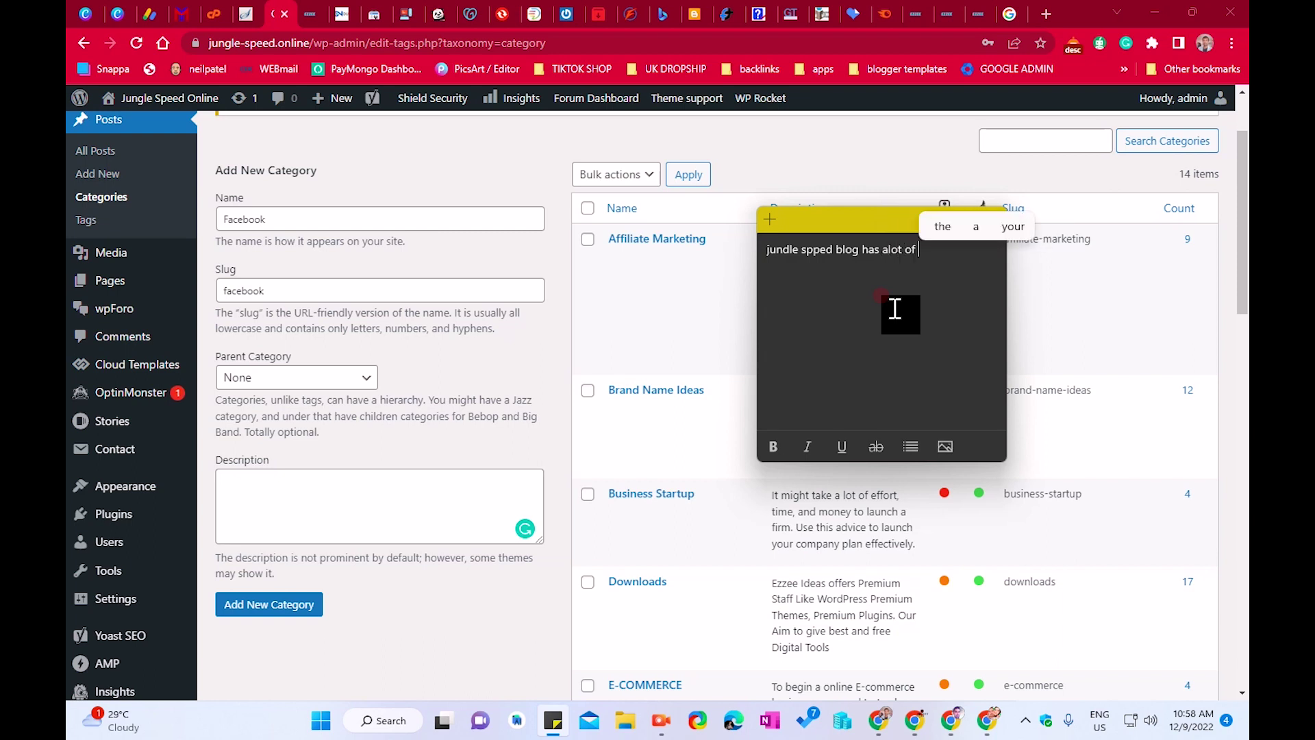
{"action": "type", "text": "ca"}
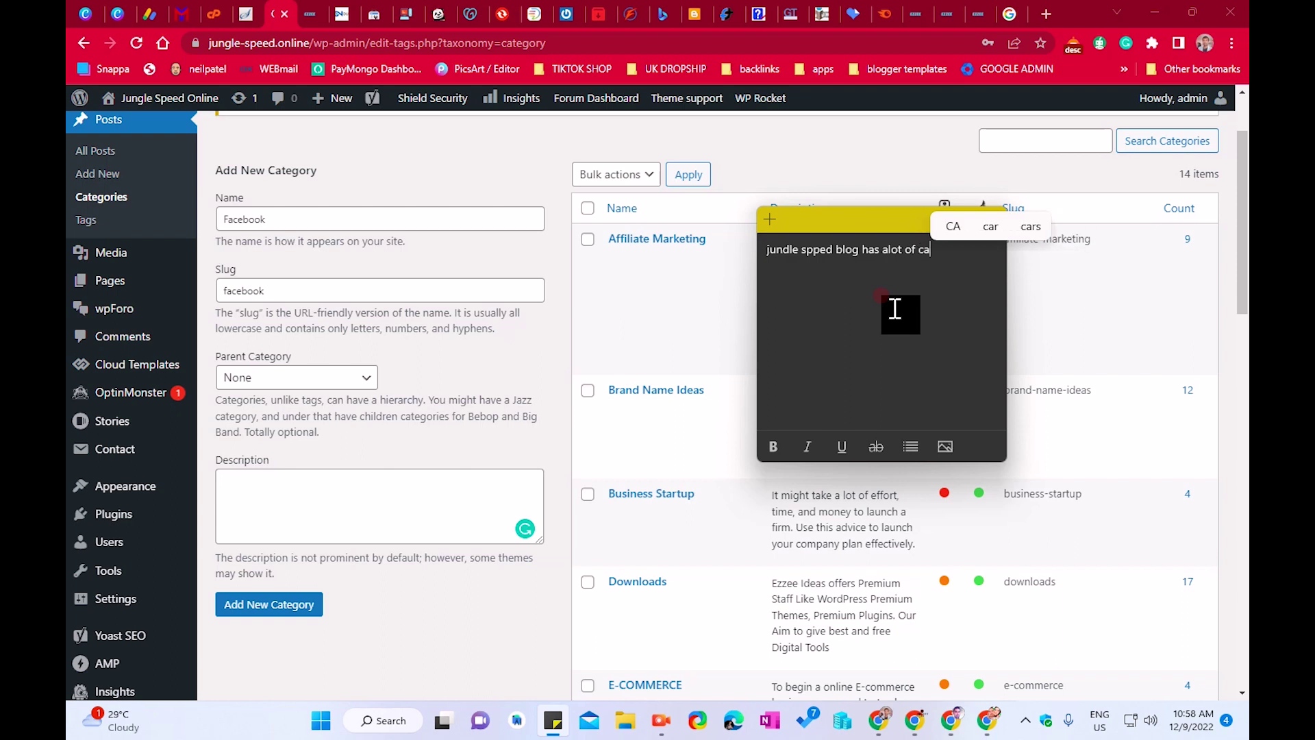
{"action": "type", "text": "terogies "}
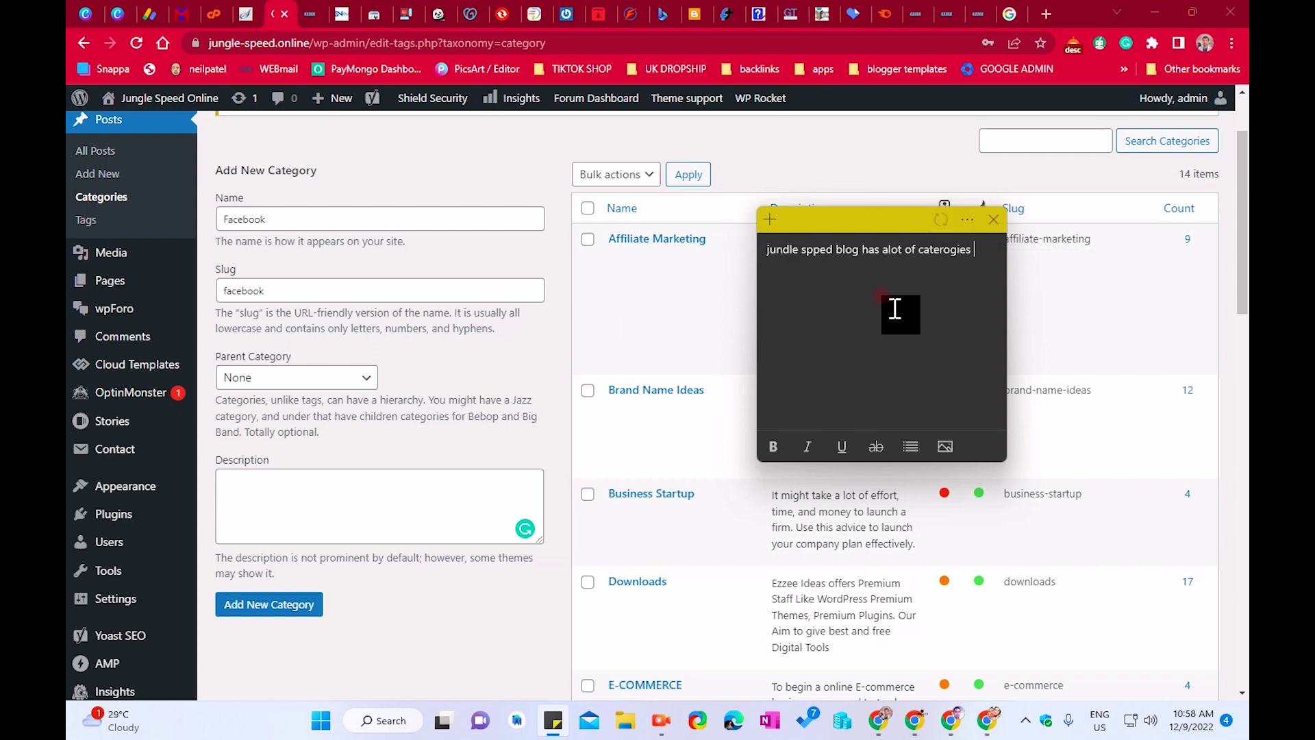
Continue the sticky note's sentence with "ralated to digital markting"
{"action": "type", "text": "ralated t"}
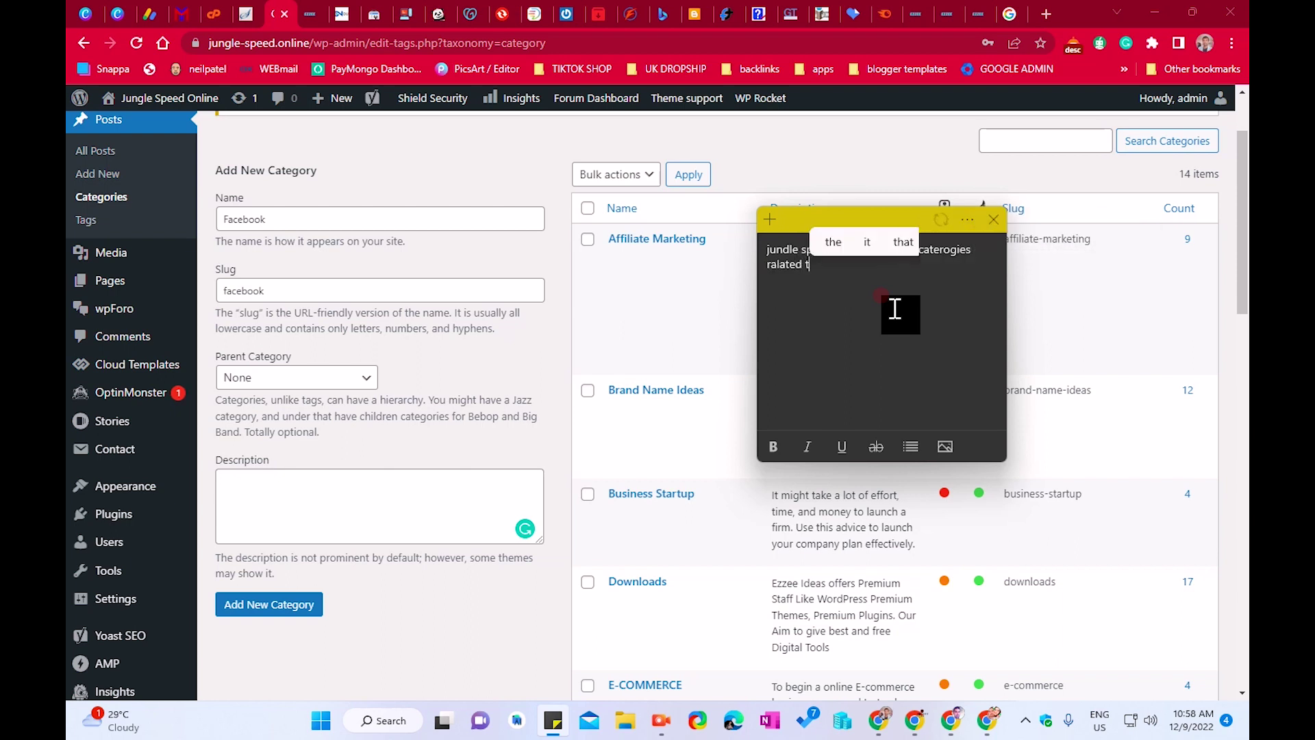
{"action": "type", "text": "o digital "}
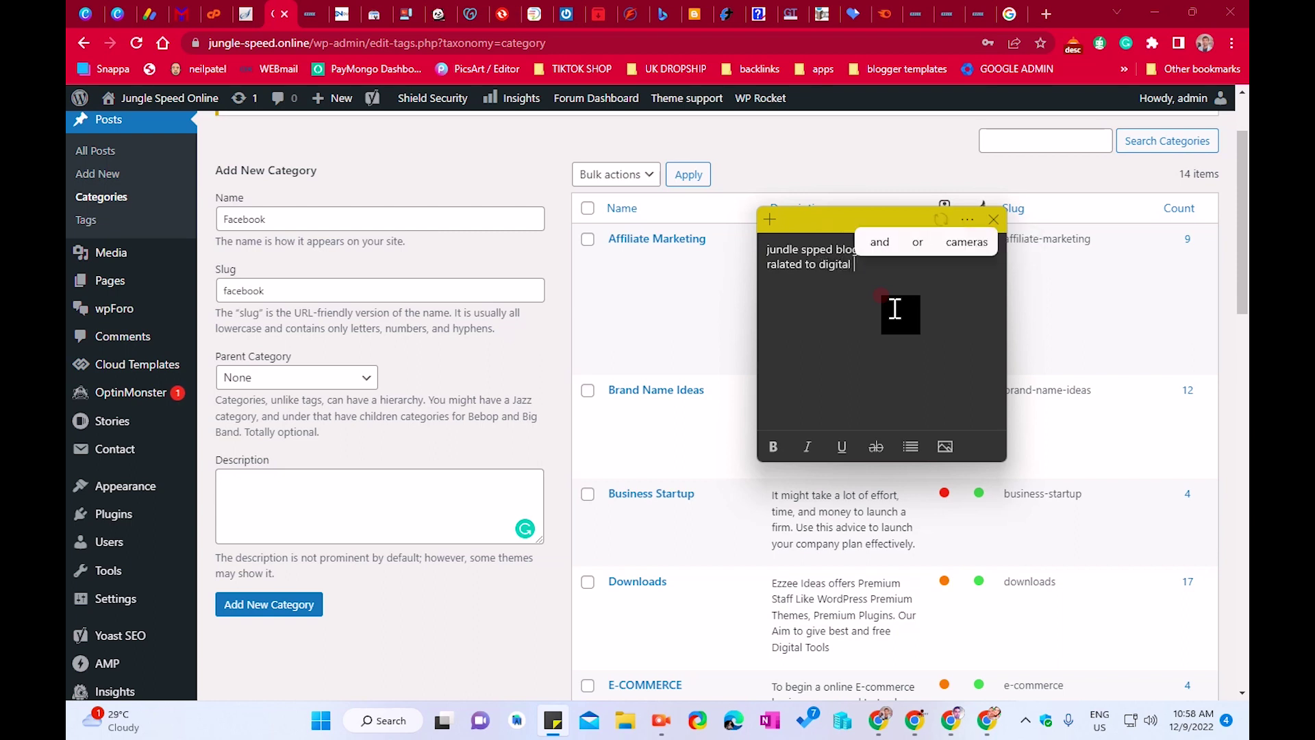
{"action": "type", "text": "markteint"}
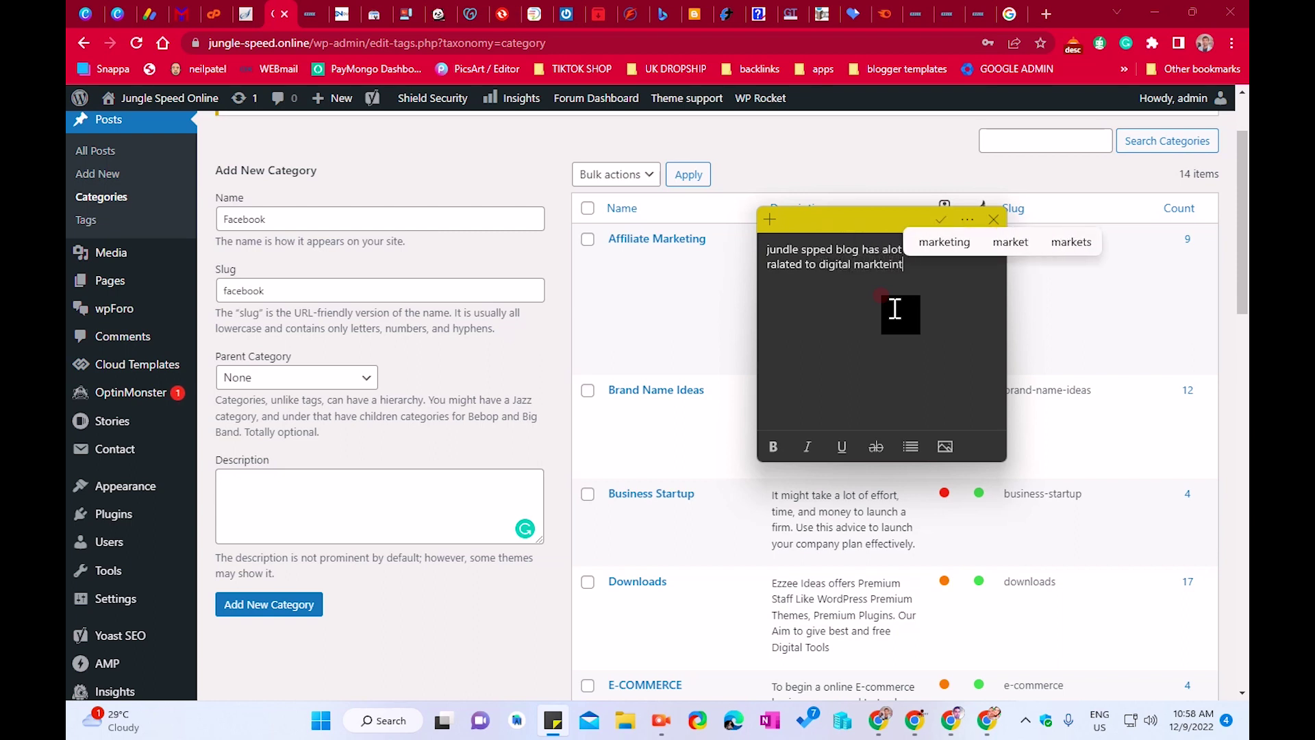
{"action": "key", "text": "BackSpace"}
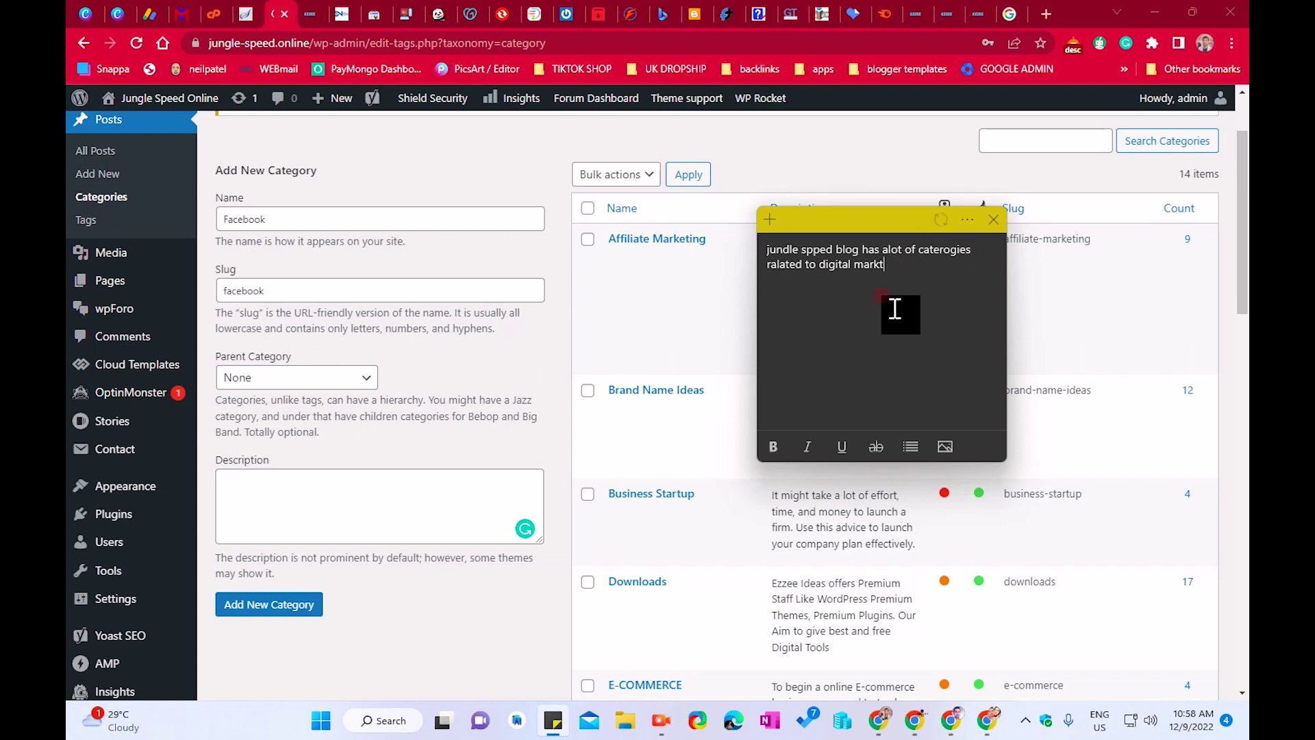
{"action": "type", "text": "ing sa"}
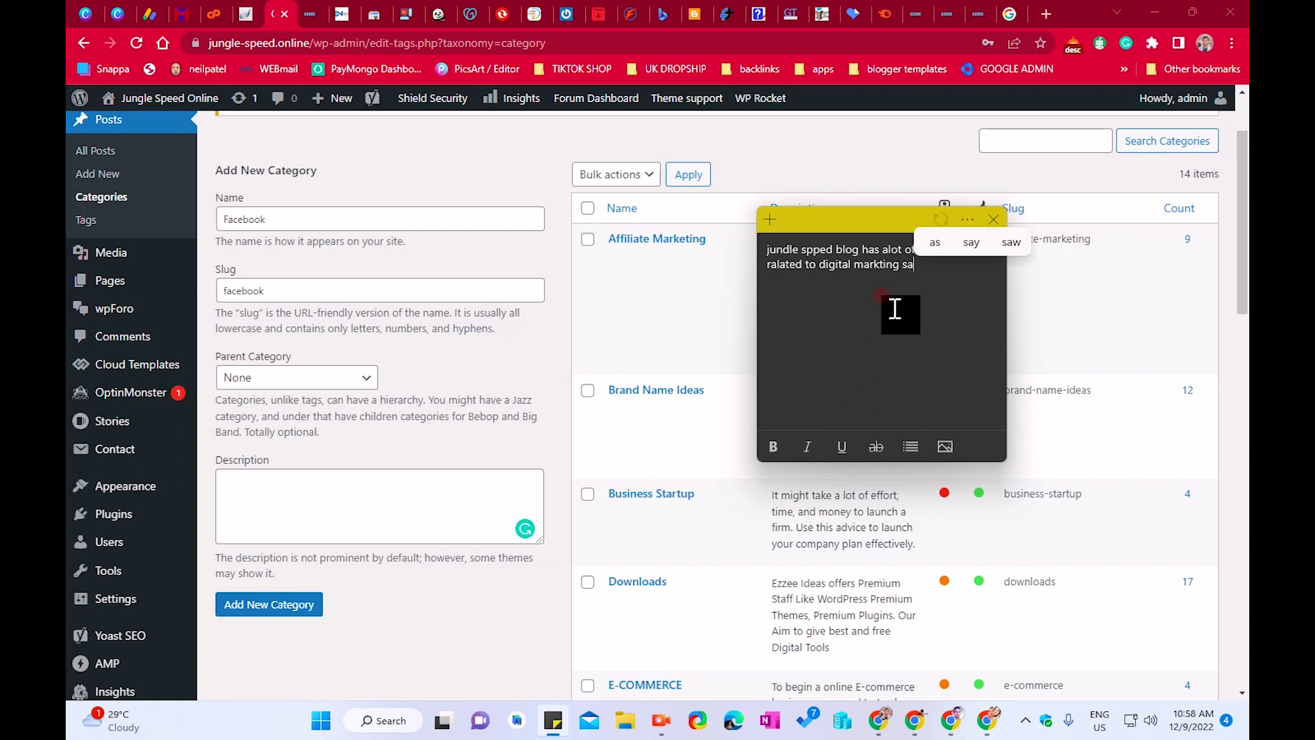
{"action": "key", "text": "BackSpace"}
{"action": "key", "text": "BackSpace"}
Extend the sticky note's sentence with "and you will able to find some great social media facebbok tips"
{"action": "type", "text": "and "}
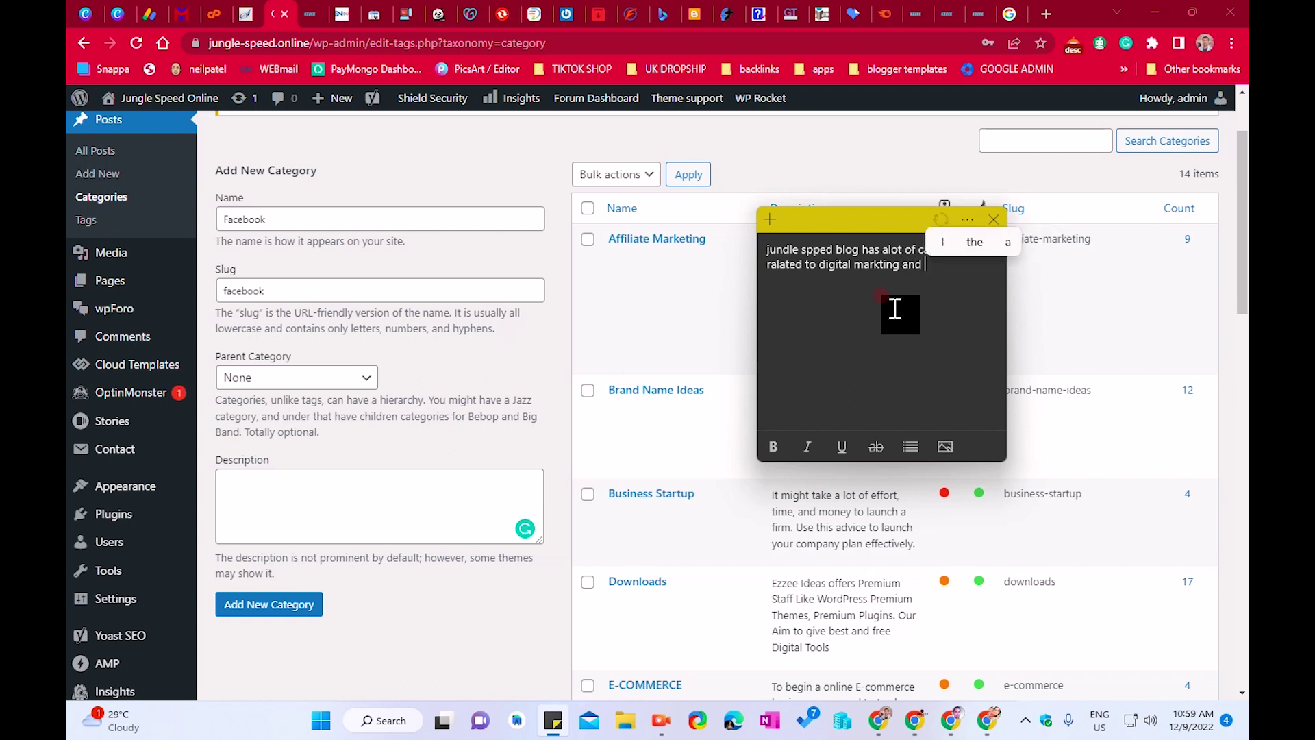
{"action": "type", "text": "you wi"}
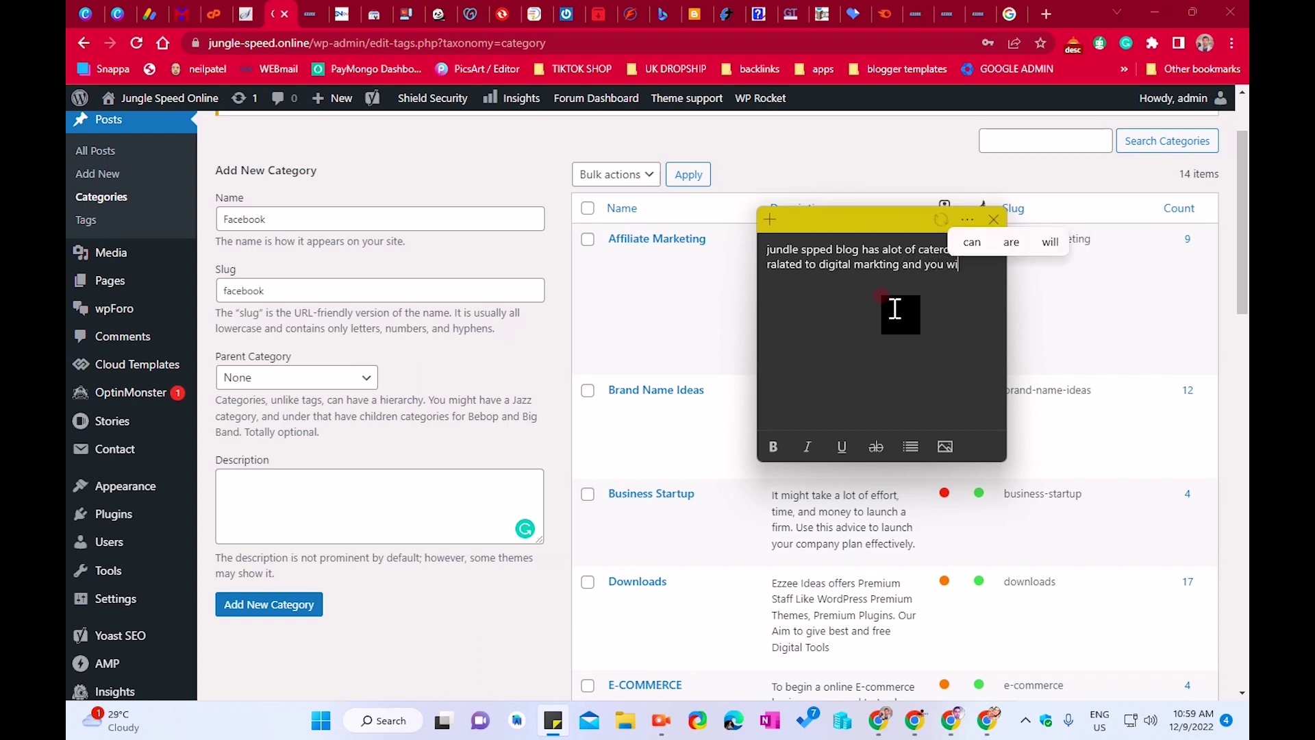
{"action": "type", "text": "ll able to f"}
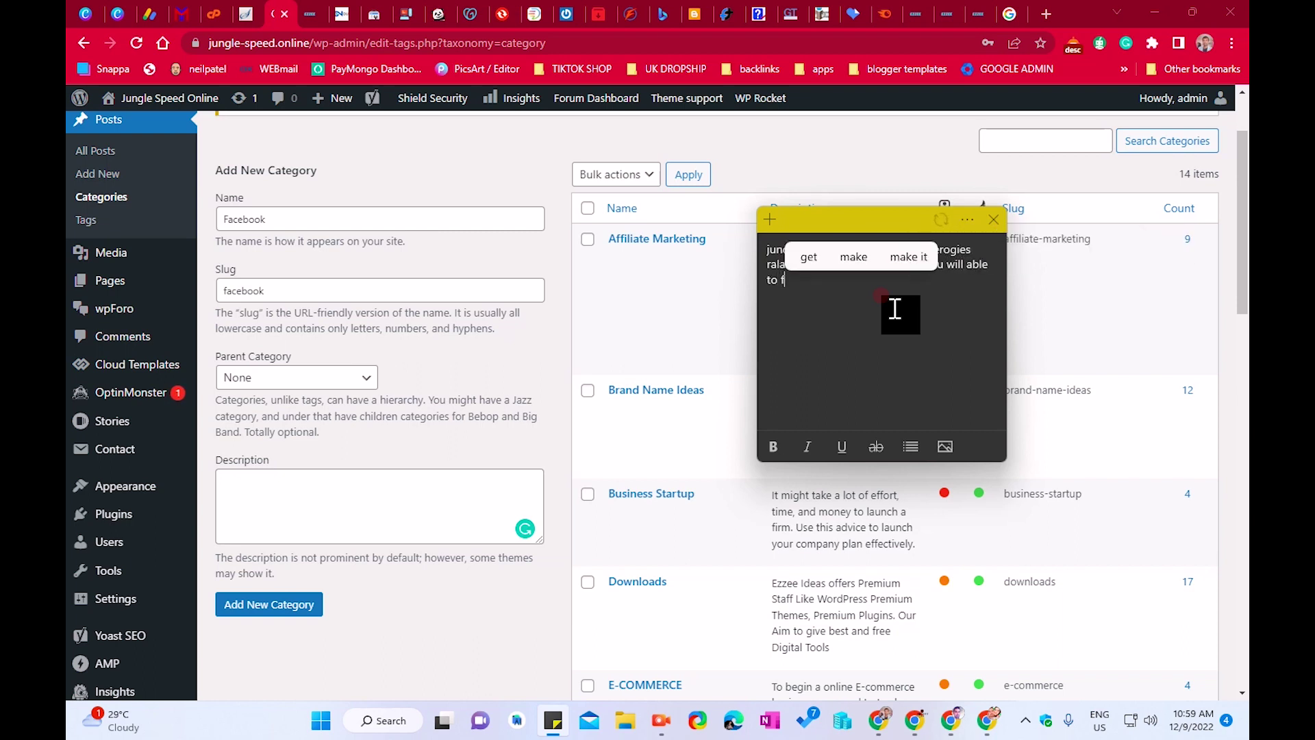
{"action": "type", "text": "ind some g"}
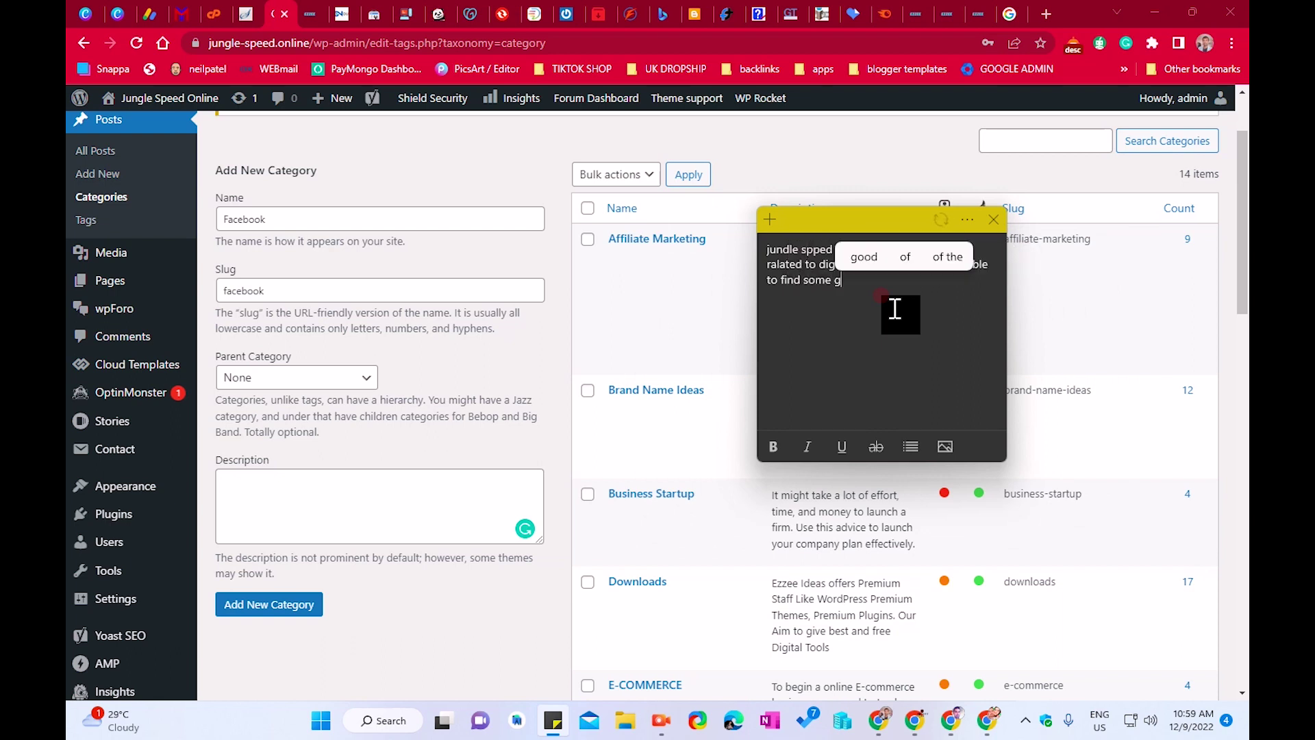
{"action": "type", "text": "rea"}
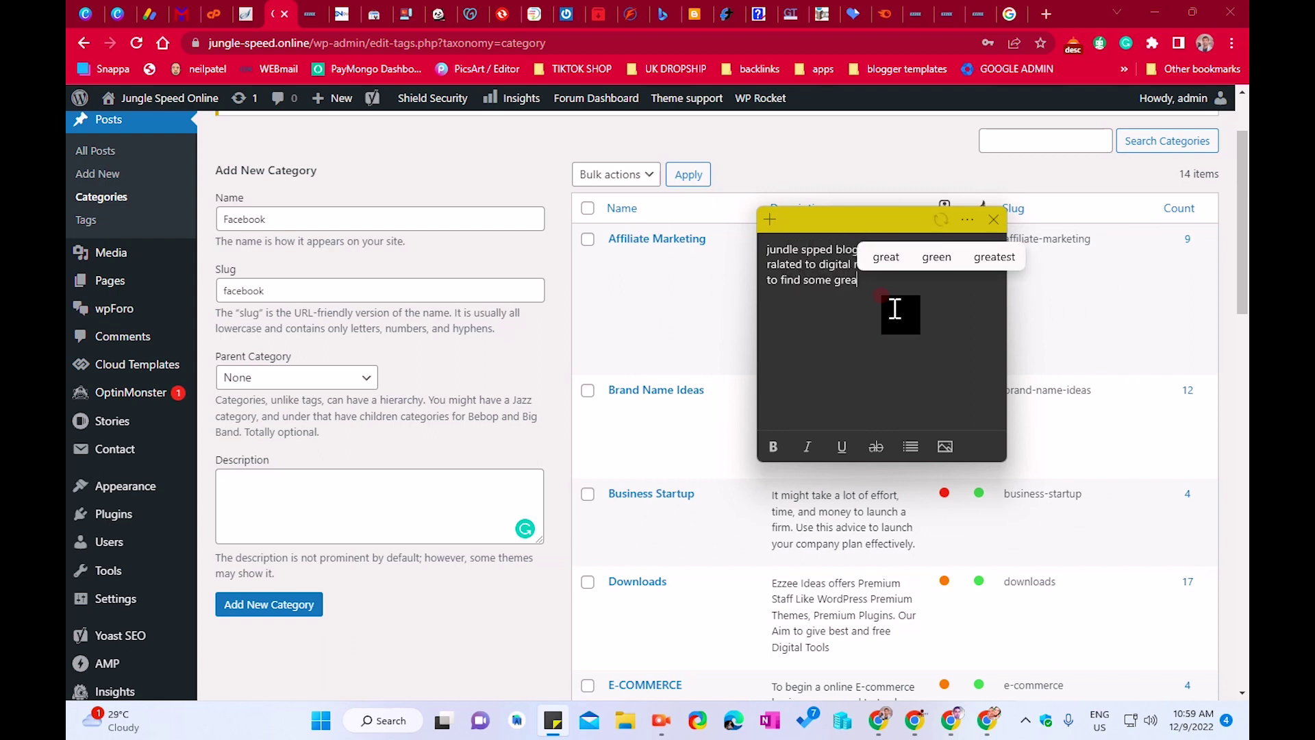
{"action": "type", "text": "t soci"}
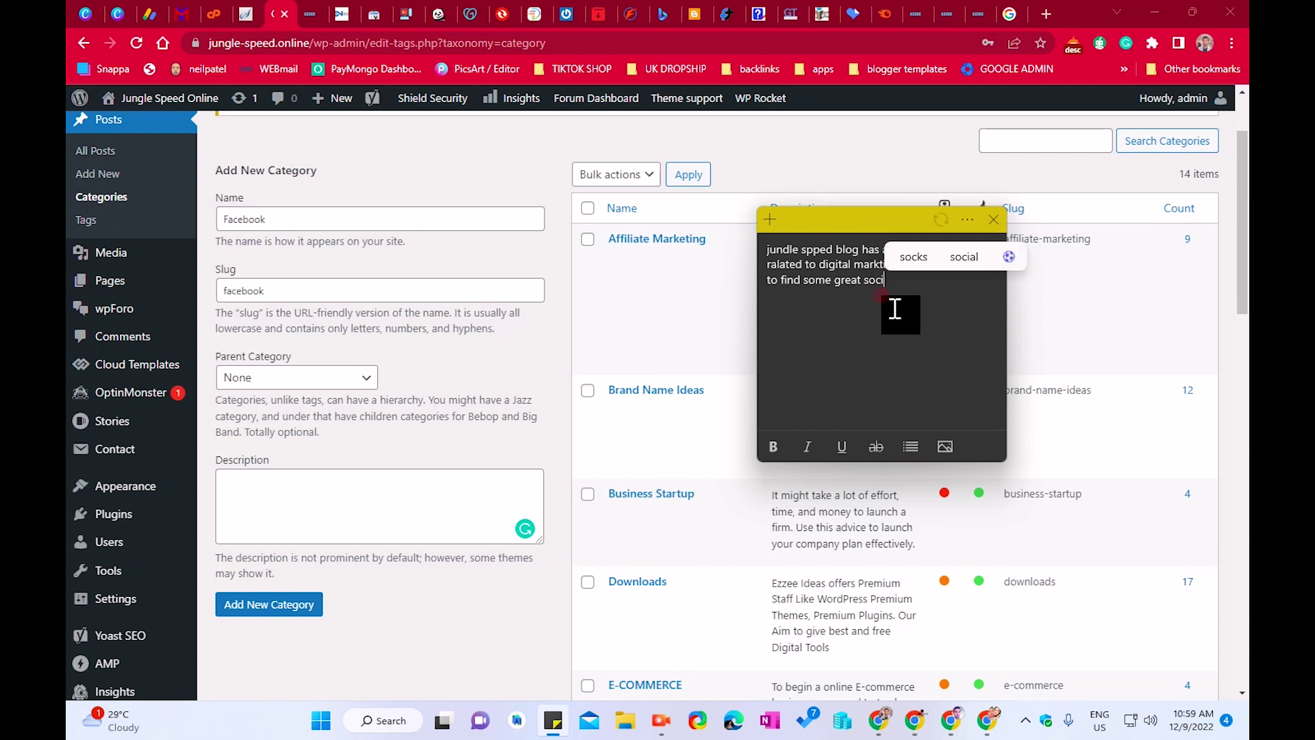
{"action": "type", "text": "al media f"}
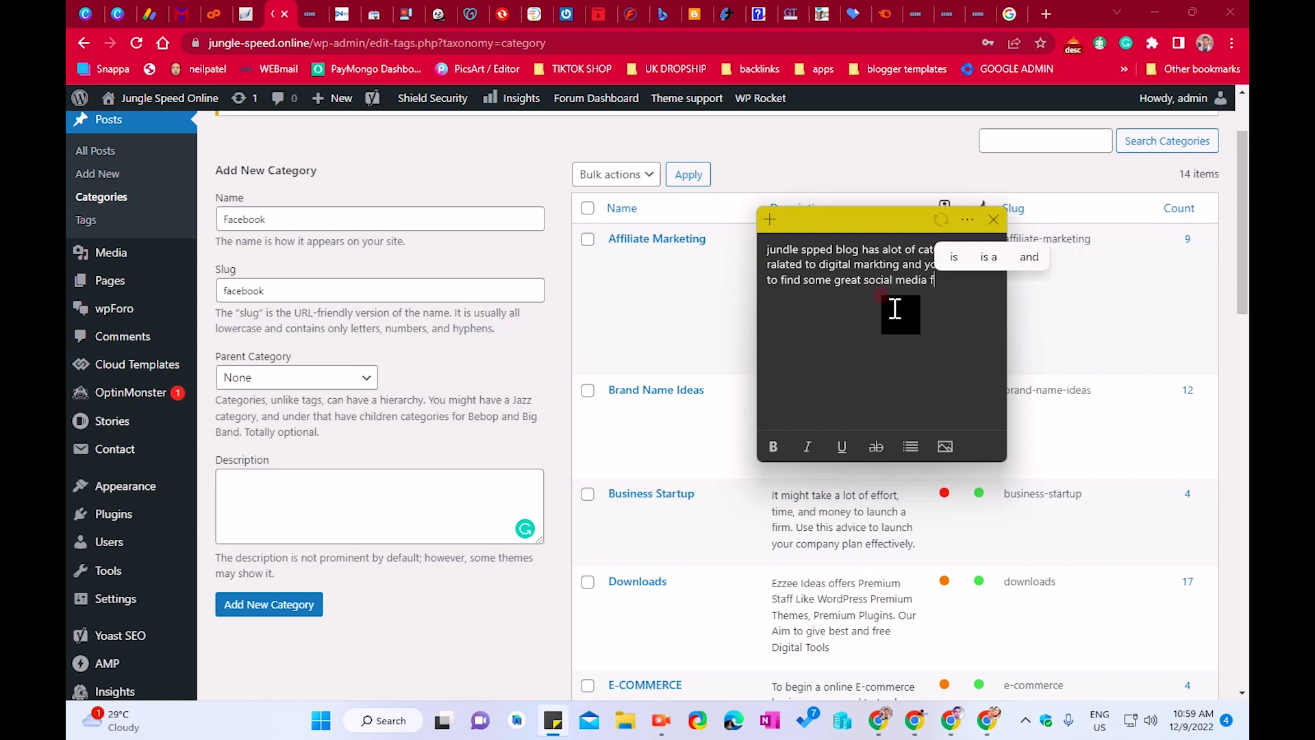
{"action": "type", "text": "acebbok tips"}
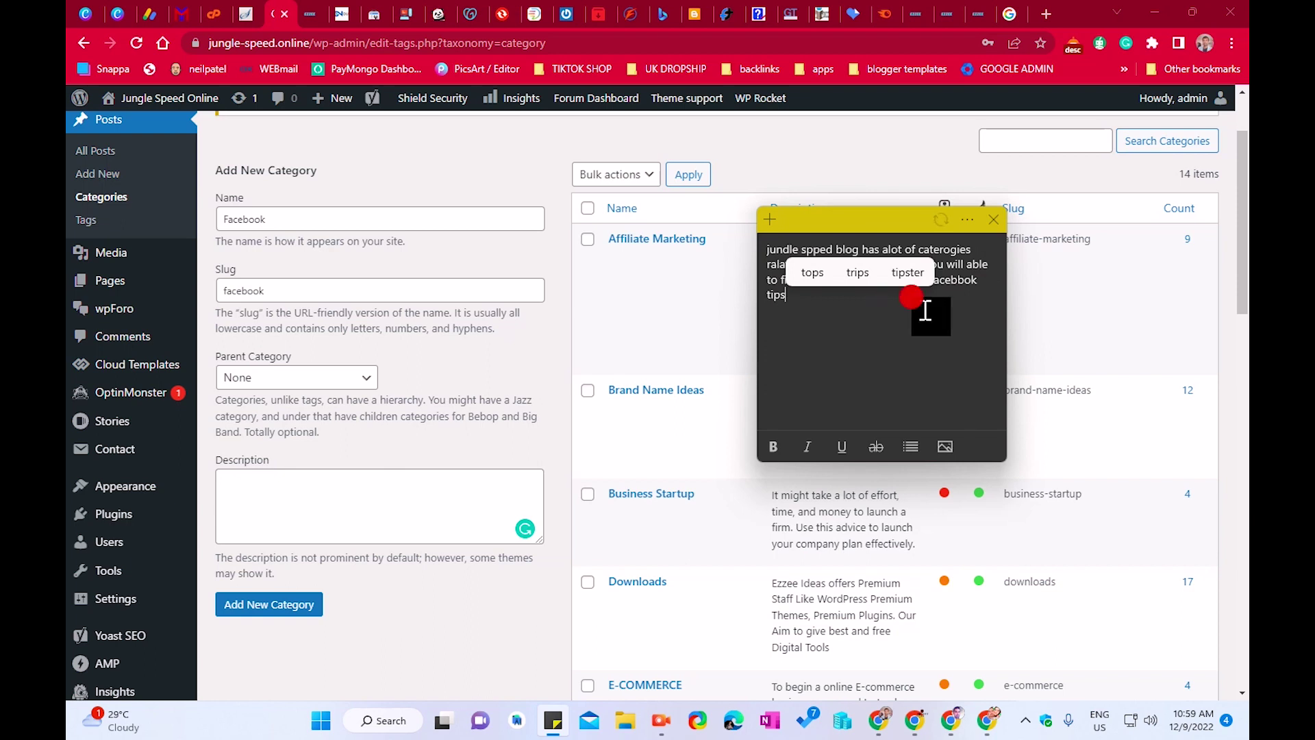
Correct the misspelled "facebbok" to "facebook" in the sticky note
{"action": "left_click", "coordinate": [971, 279]}
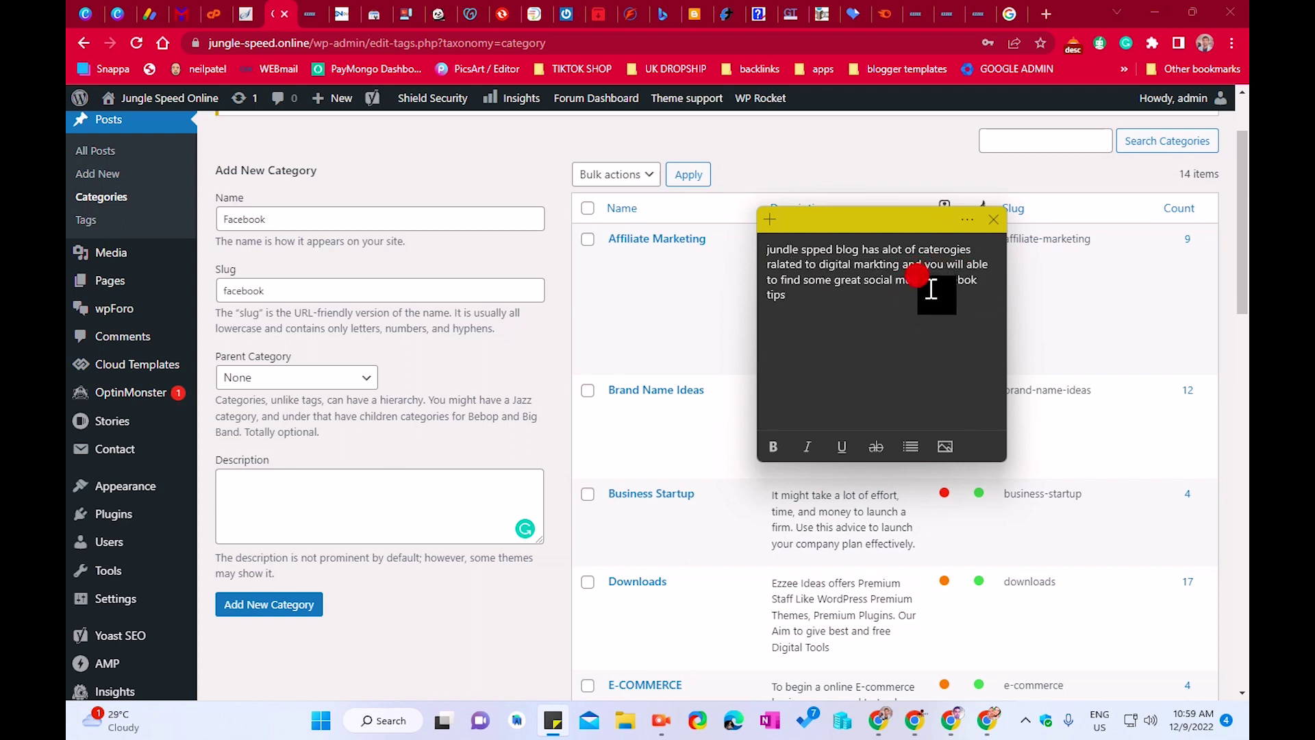
{"action": "left_click", "coordinate": [953, 279]}
{"action": "key", "text": "Delete"}
{"action": "key", "text": "Delete"}
{"action": "key", "text": "Delete"}
{"action": "key", "text": "Delete"}
{"action": "key", "text": "Delete"}
{"action": "key", "text": "Delete"}
{"action": "key", "text": "Delete"}
{"action": "key", "text": "Delete"}
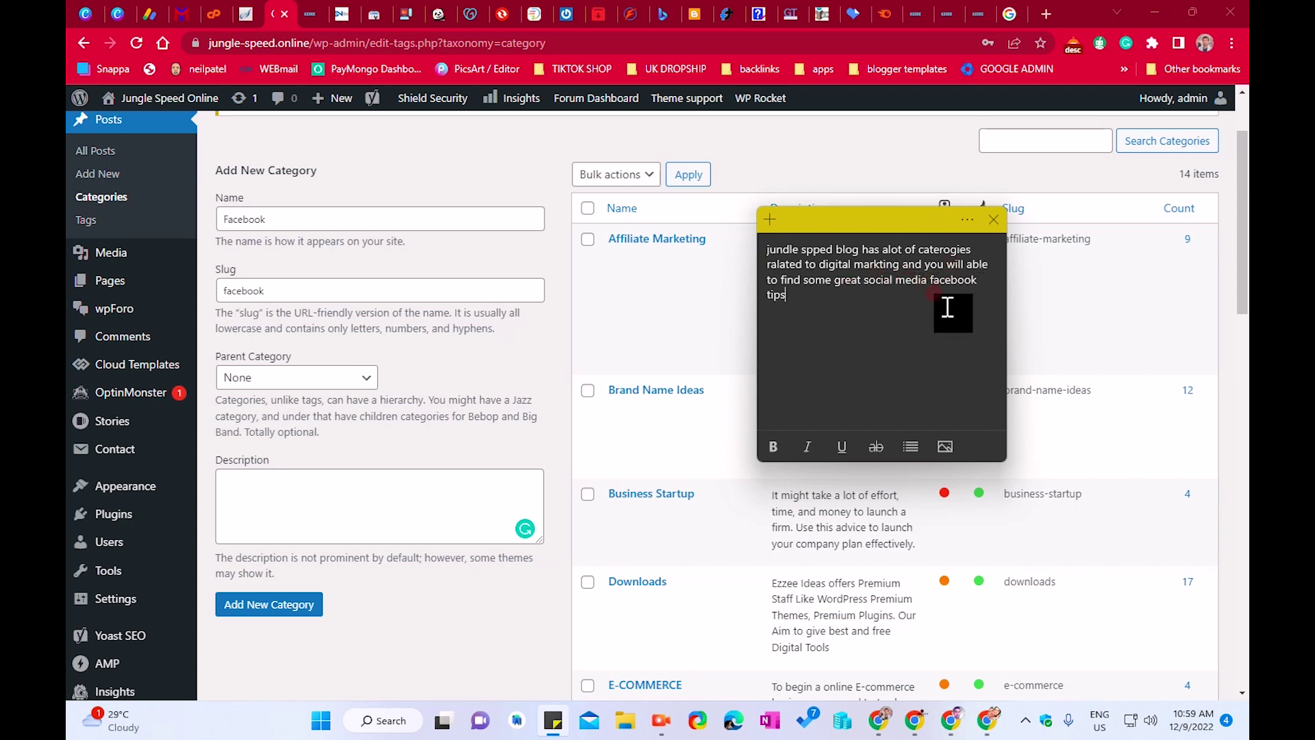
Finish the sticky note's sentence with "and tricks" and copy the whole text
{"action": "type", "text": "and t"}
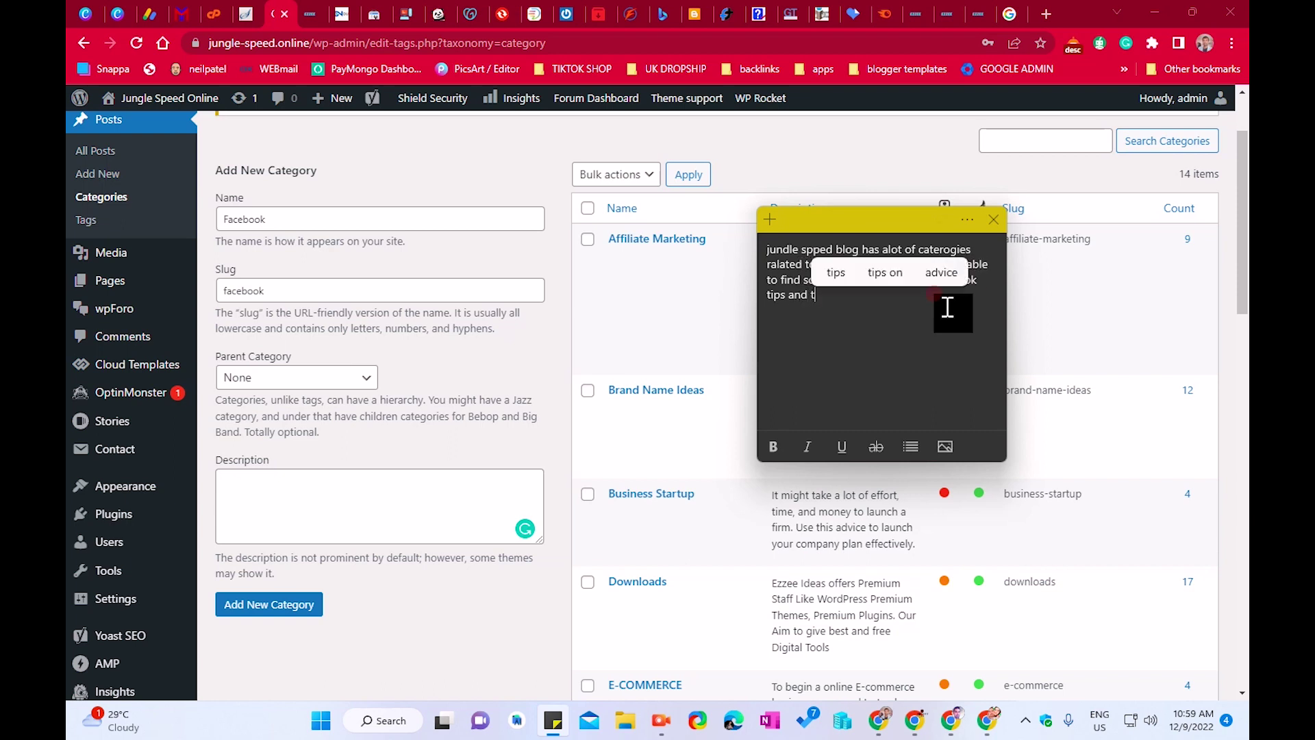
{"action": "type", "text": "ricks"}
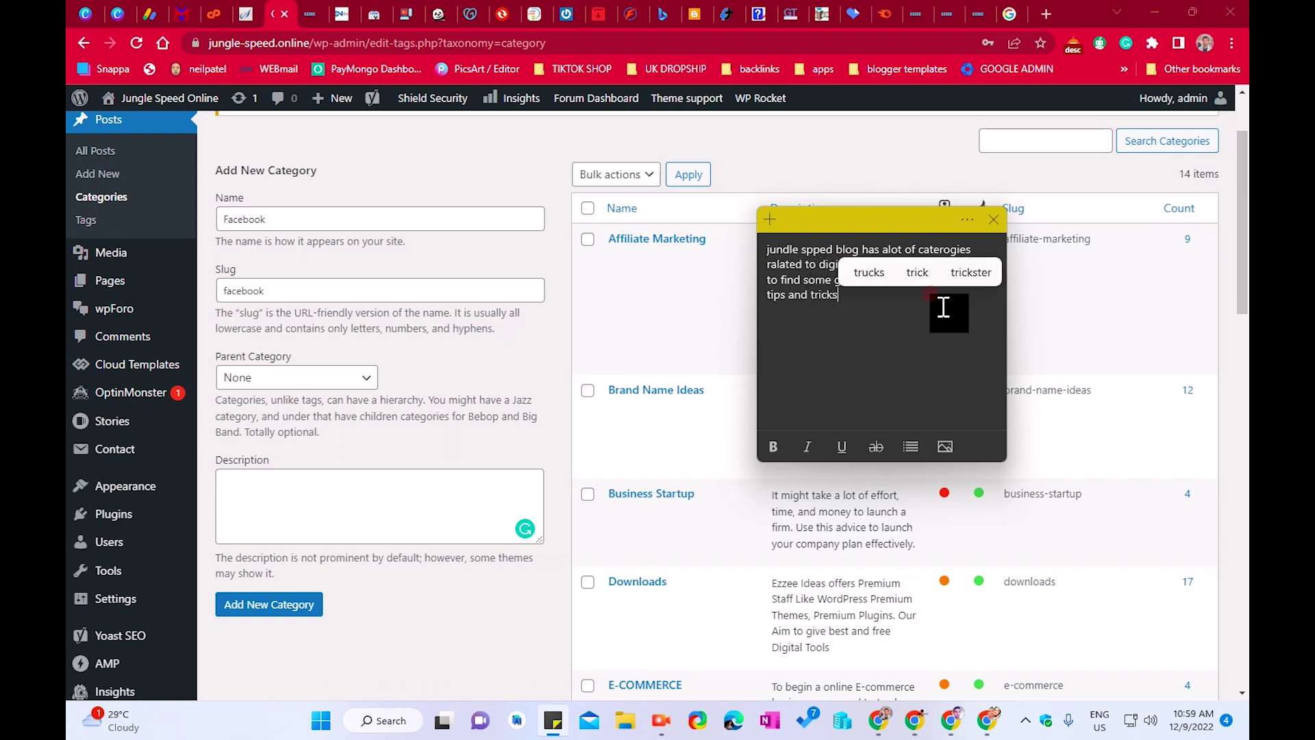
{"action": "left_click_drag", "start_coordinate": [881, 302], "coordinate": [768, 253]}
{"action": "key", "text": "ctrl+c"}
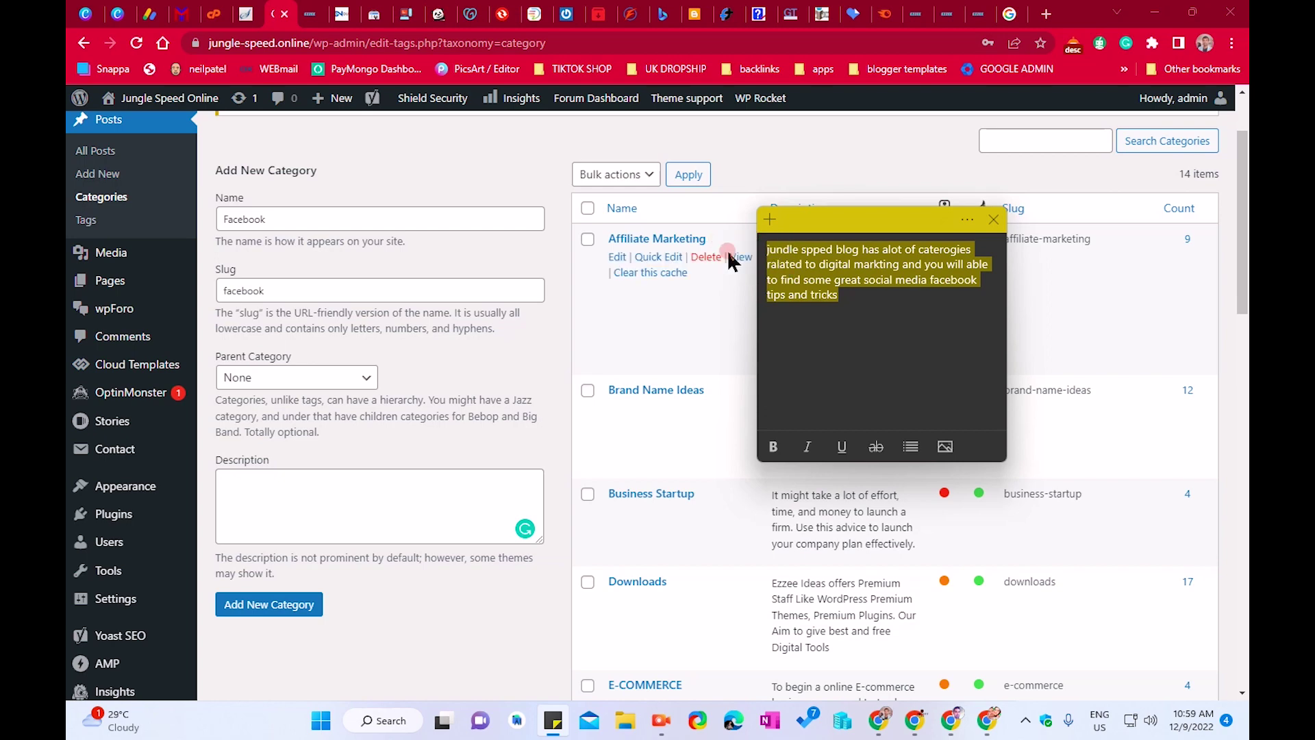
Switch to the QuillBot paraphraser, set it to Standard mode, and replace the Instagram text with the copied description
{"action": "left_click", "coordinate": [951, 719]}
{"action": "left_click", "coordinate": [449, 12]}
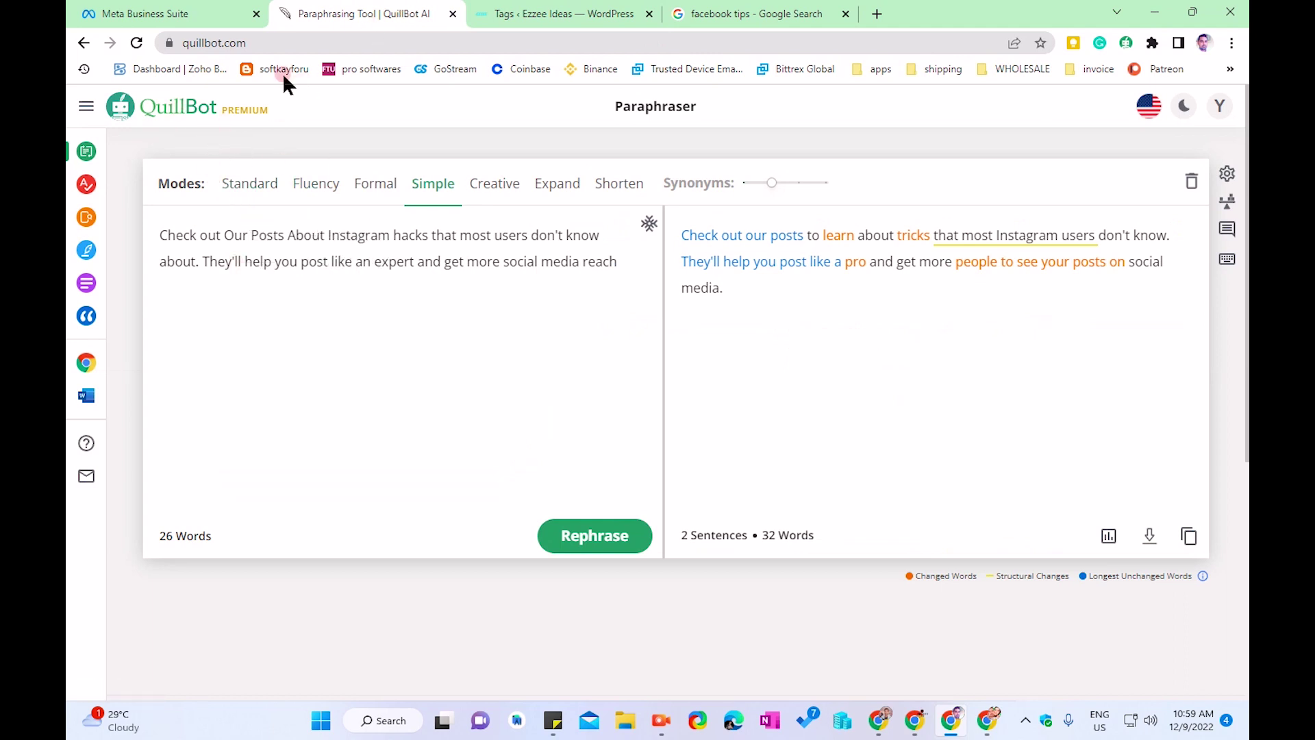
{"action": "left_click", "coordinate": [265, 187]}
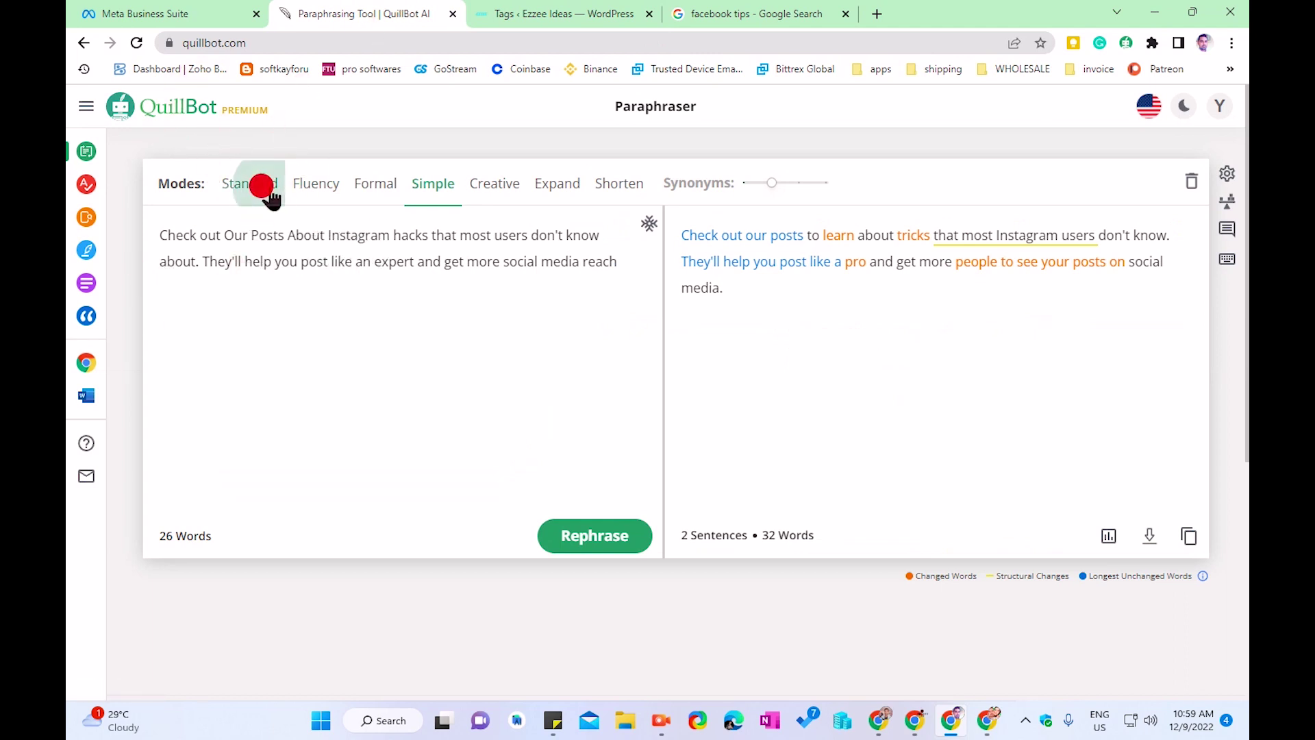
{"action": "left_click", "coordinate": [552, 255]}
{"action": "key", "text": "ctrl+a"}
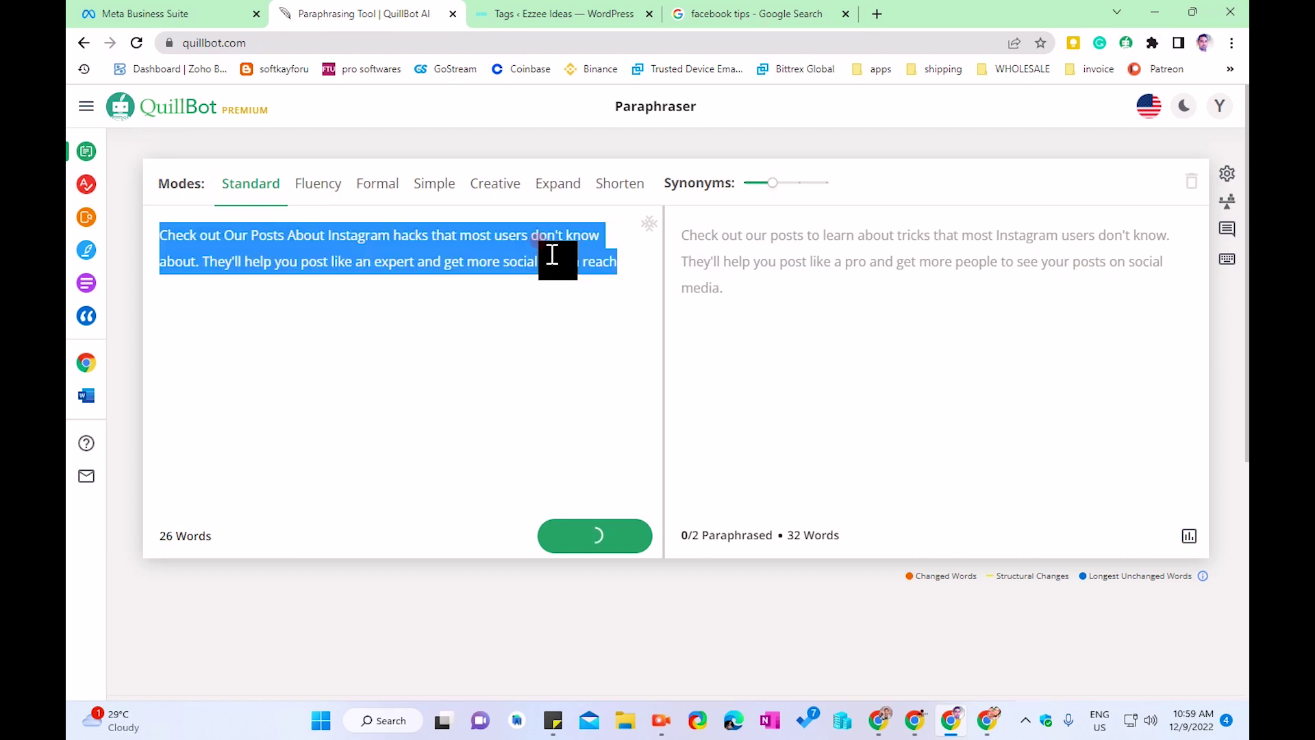
{"action": "key", "text": "ctrl+v"}
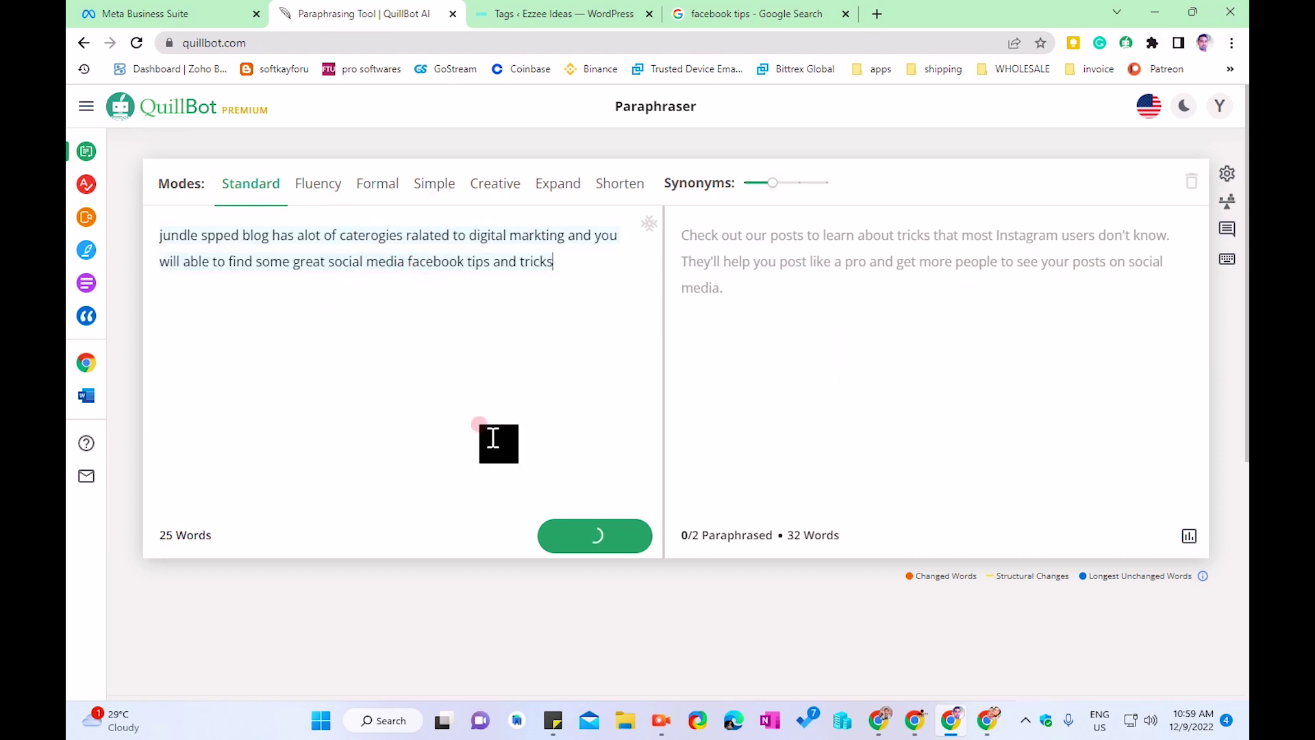
Copy the description from the paraphraser's input and reload the QuillBot page
{"action": "triple_click", "coordinate": [557, 269]}
{"action": "key", "text": "ctrl+c"}
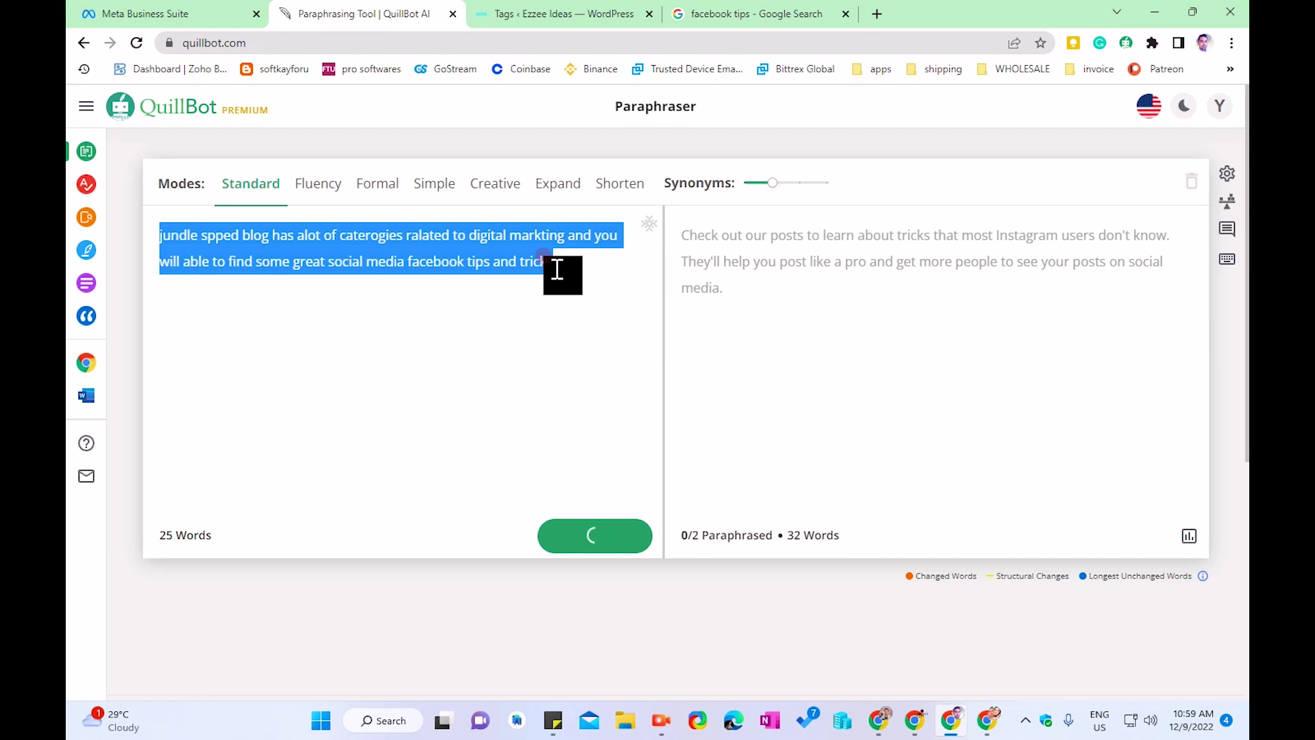
{"action": "right_click", "coordinate": [563, 156]}
{"action": "left_click", "coordinate": [587, 210]}
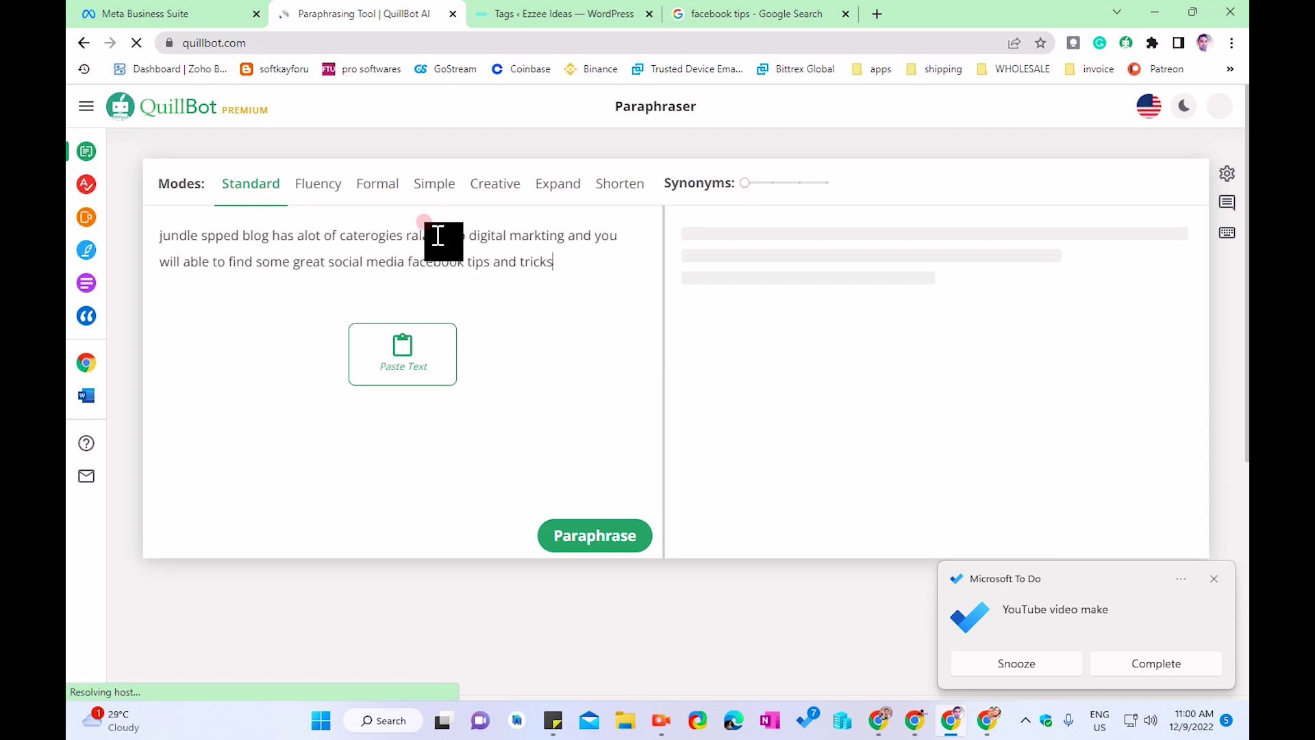
Paste the description into the reloaded paraphraser and paraphrase it in Standard mode, dismissing the Microsoft To Do reminder
{"action": "left_click", "coordinate": [561, 719]}
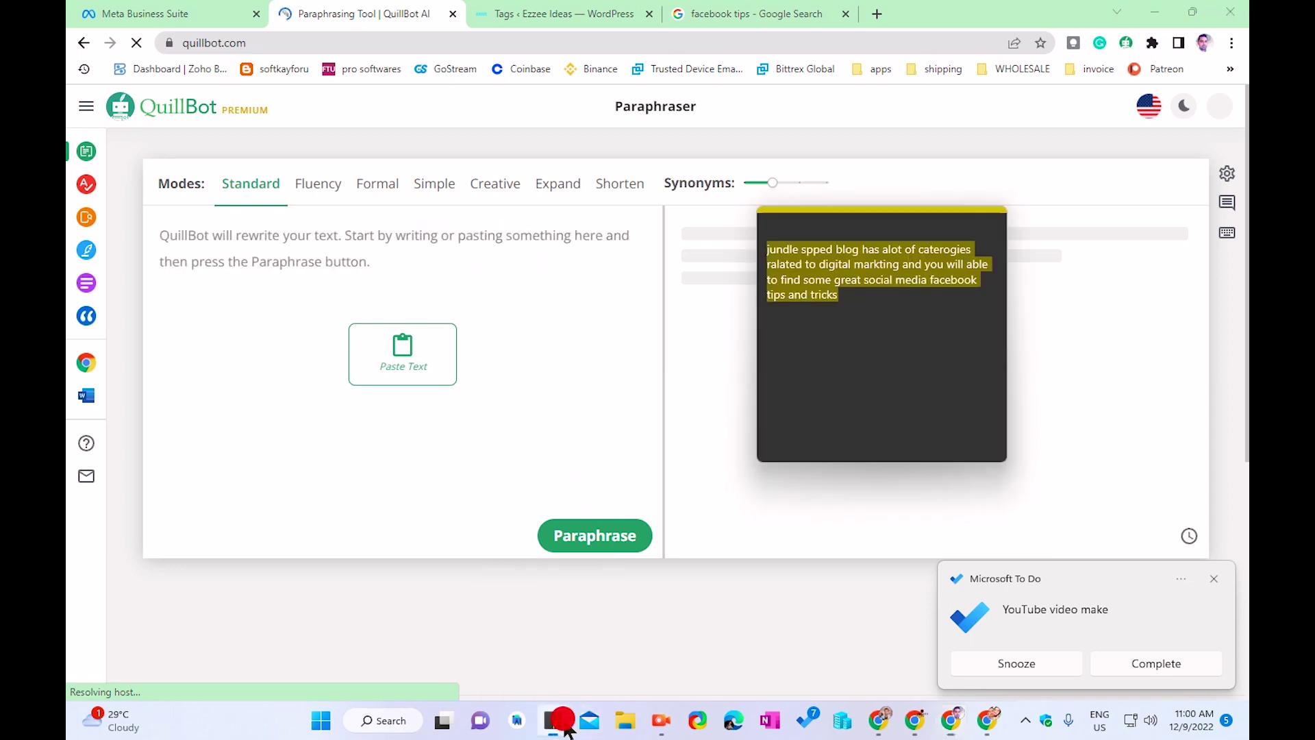
{"action": "left_click", "coordinate": [560, 720]}
{"action": "left_click", "coordinate": [415, 277]}
{"action": "key", "text": "ctrl+v"}
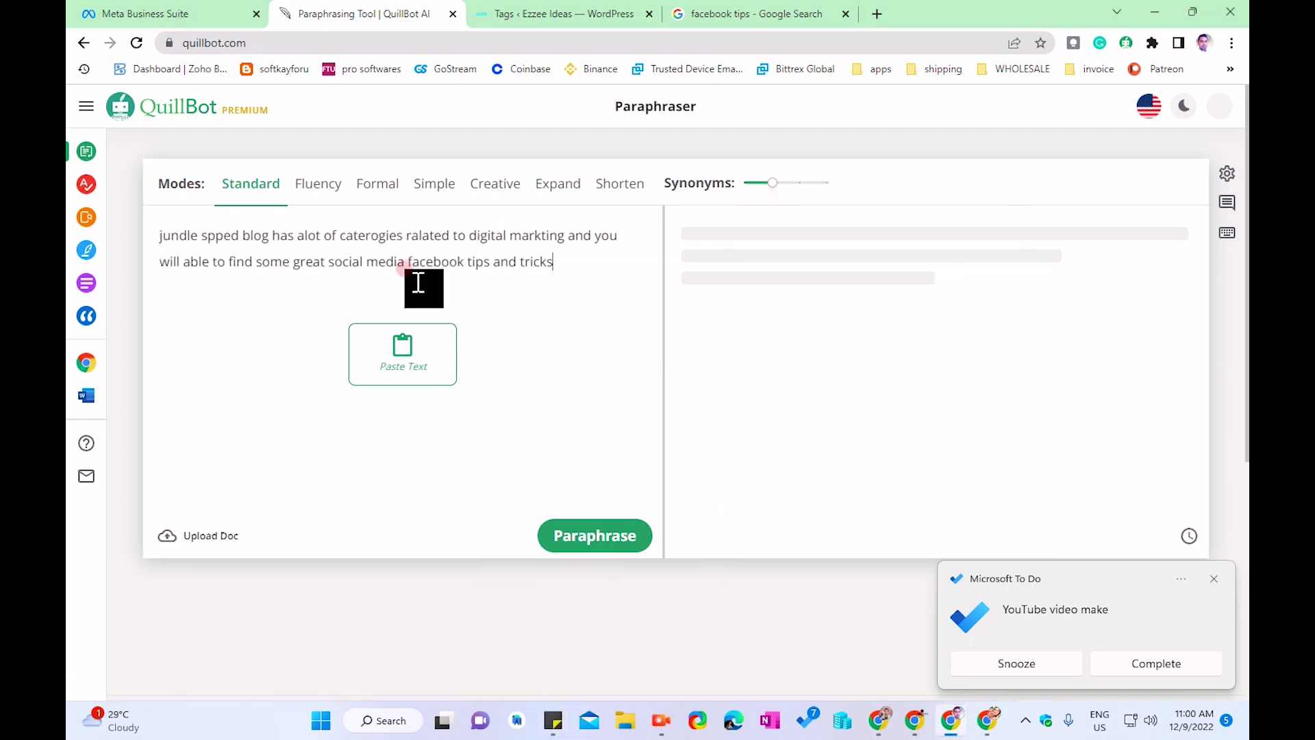
{"action": "left_click", "coordinate": [574, 543]}
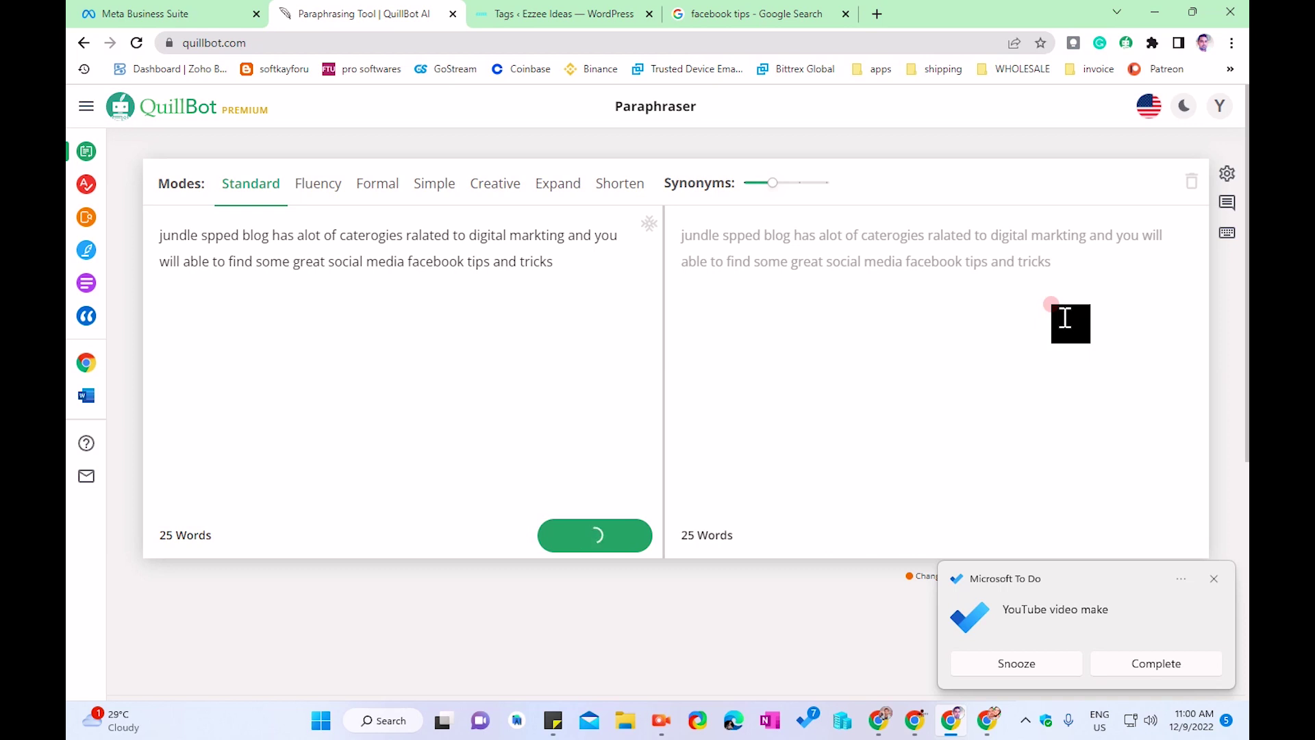
{"action": "left_click", "coordinate": [1211, 580]}
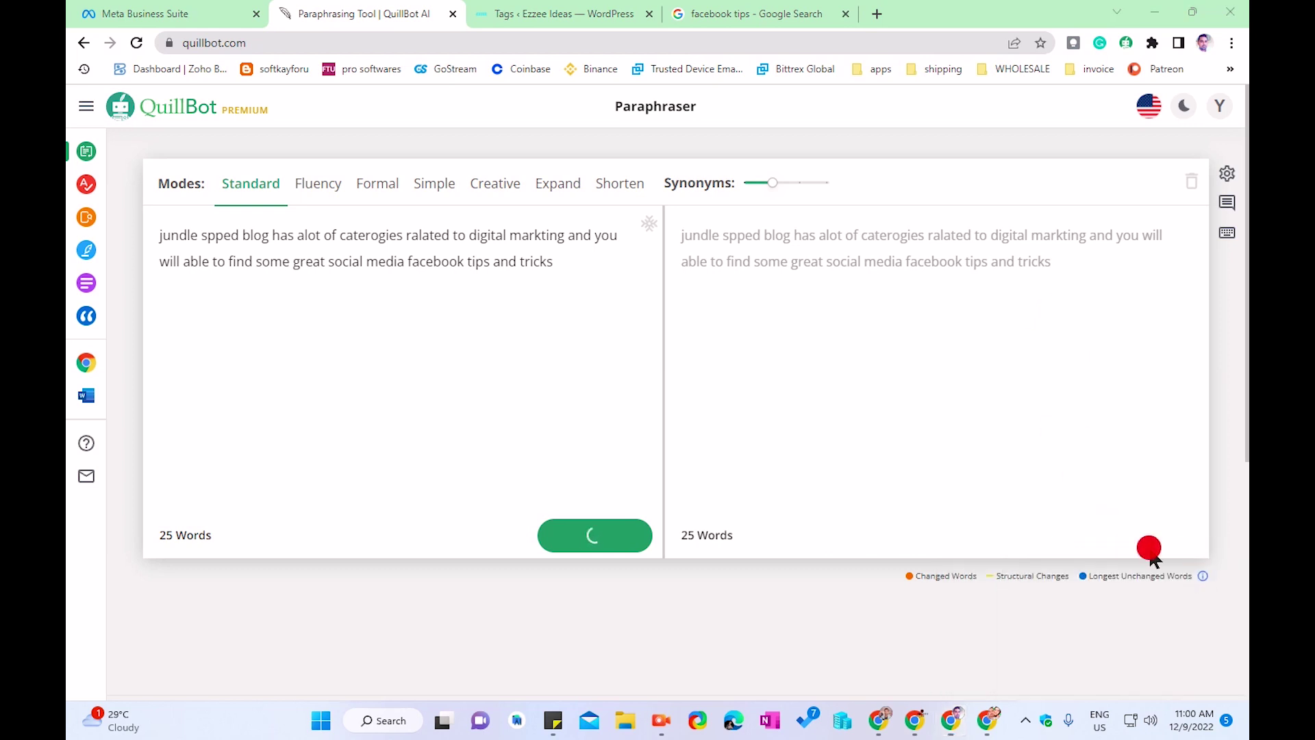
Reload the QuillBot page, paste the blog description back into the paraphraser, and paraphrase it in Standard mode
{"action": "right_click", "coordinate": [411, 143]}
{"action": "left_click", "coordinate": [451, 196]}
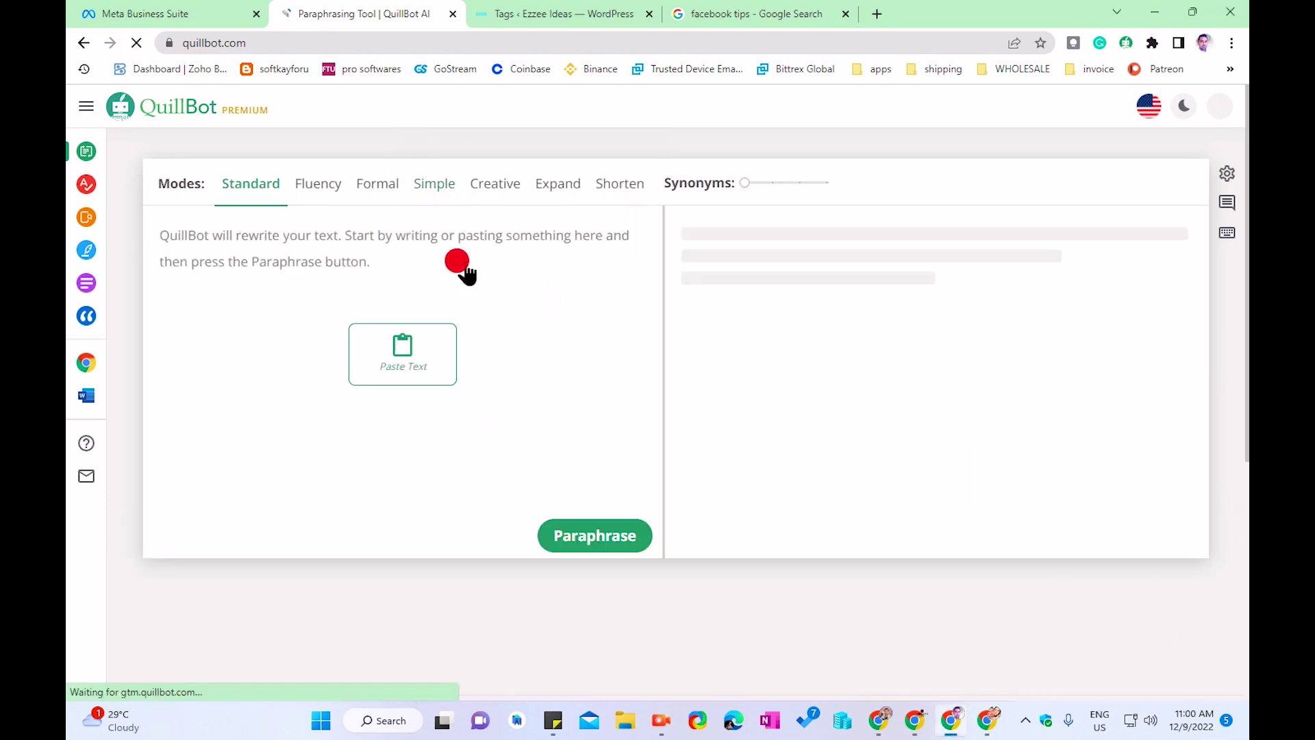
{"action": "left_click", "coordinate": [468, 267]}
{"action": "type", "text": "Ezzee Ideas blog has alot of categories related to digital marketing and you will able to find some great social media facebook tips and tricks"}
{"action": "left_click", "coordinate": [596, 535]}
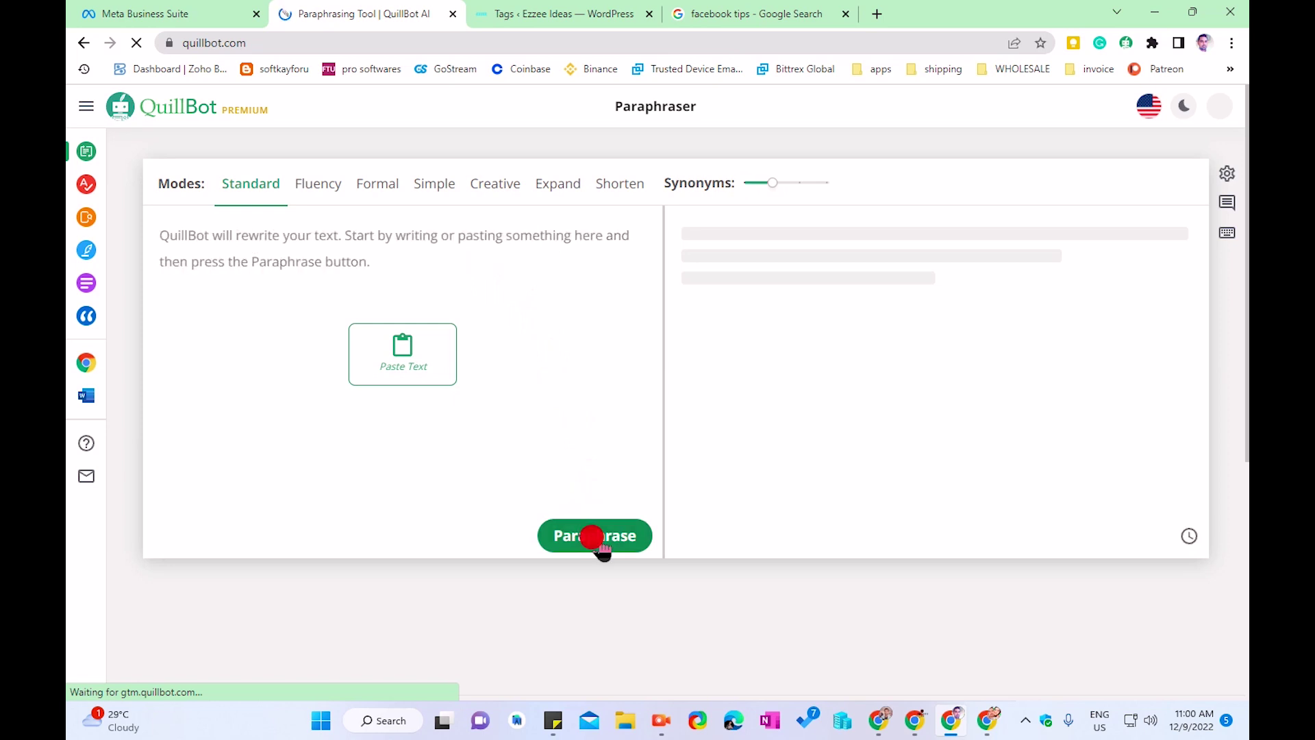
{"action": "left_click", "coordinate": [603, 535]}
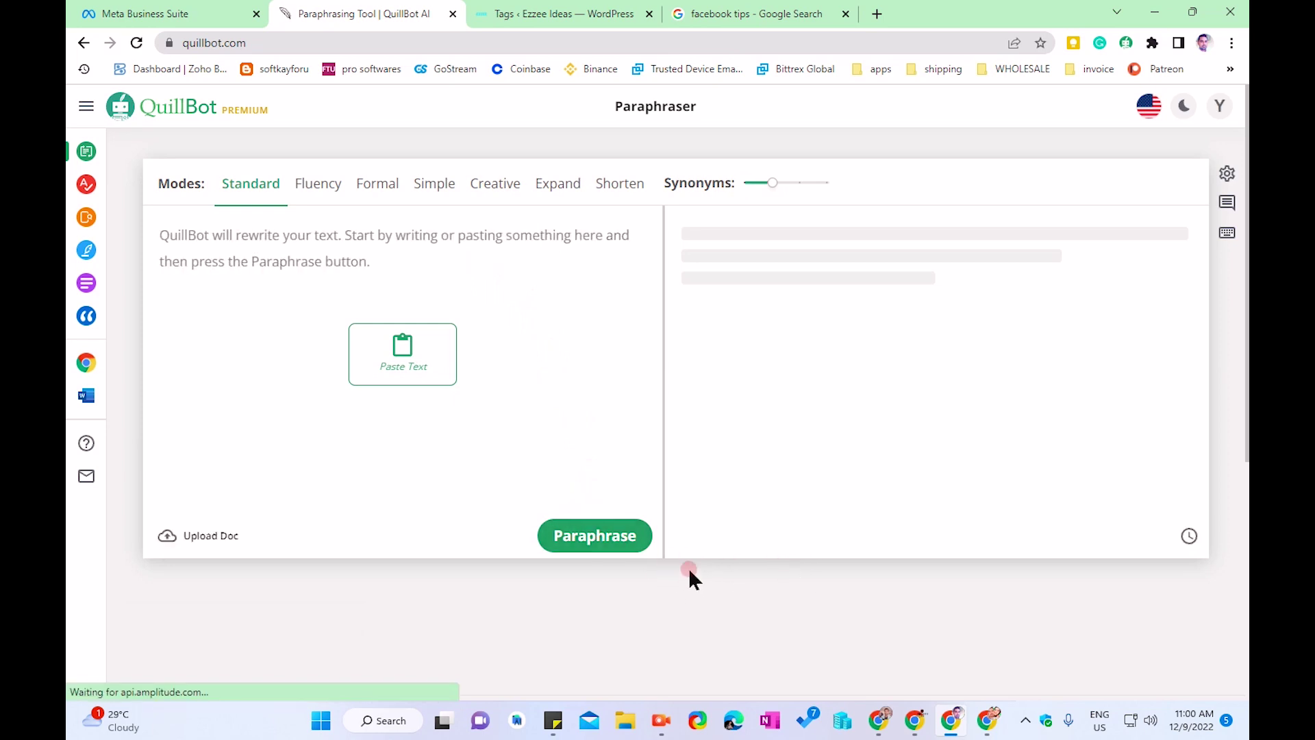
{"action": "left_click", "coordinate": [626, 536]}
{"action": "left_click", "coordinate": [620, 531]}
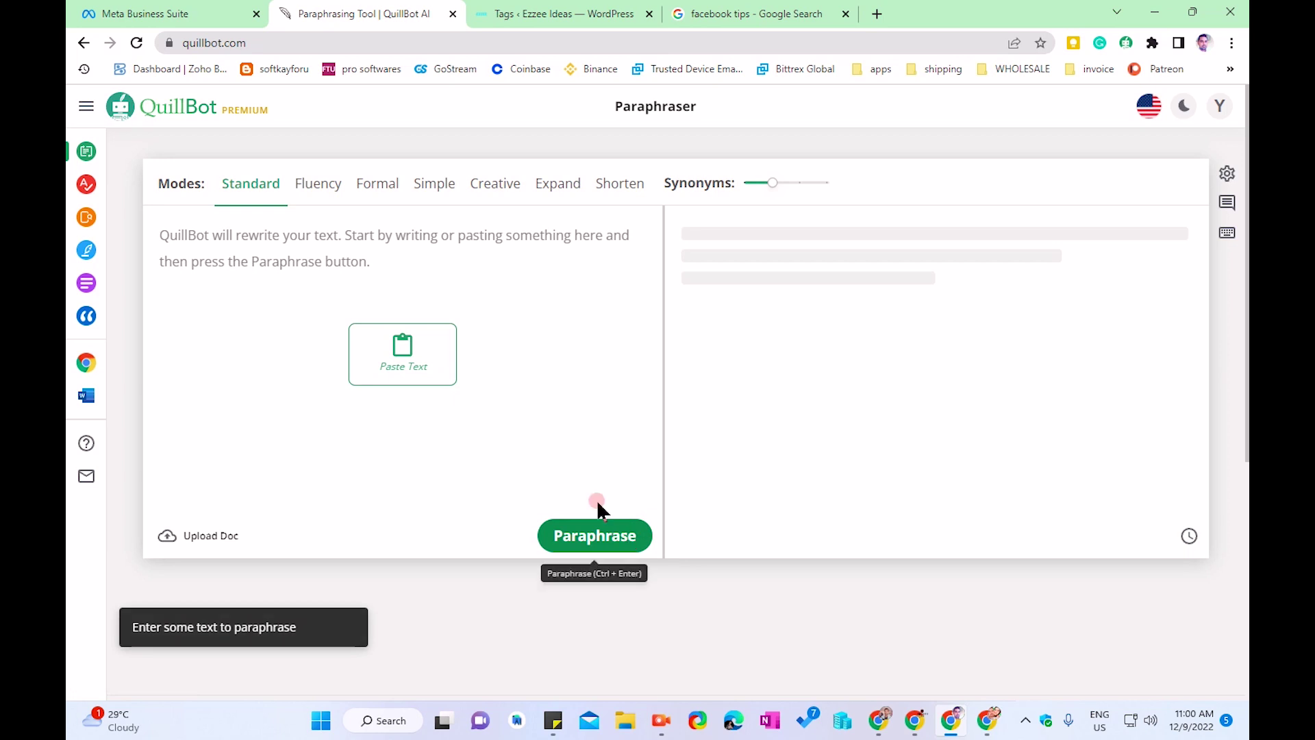
{"action": "left_click", "coordinate": [447, 296]}
{"action": "key", "text": "ctrl+v"}
{"action": "left_click", "coordinate": [593, 537]}
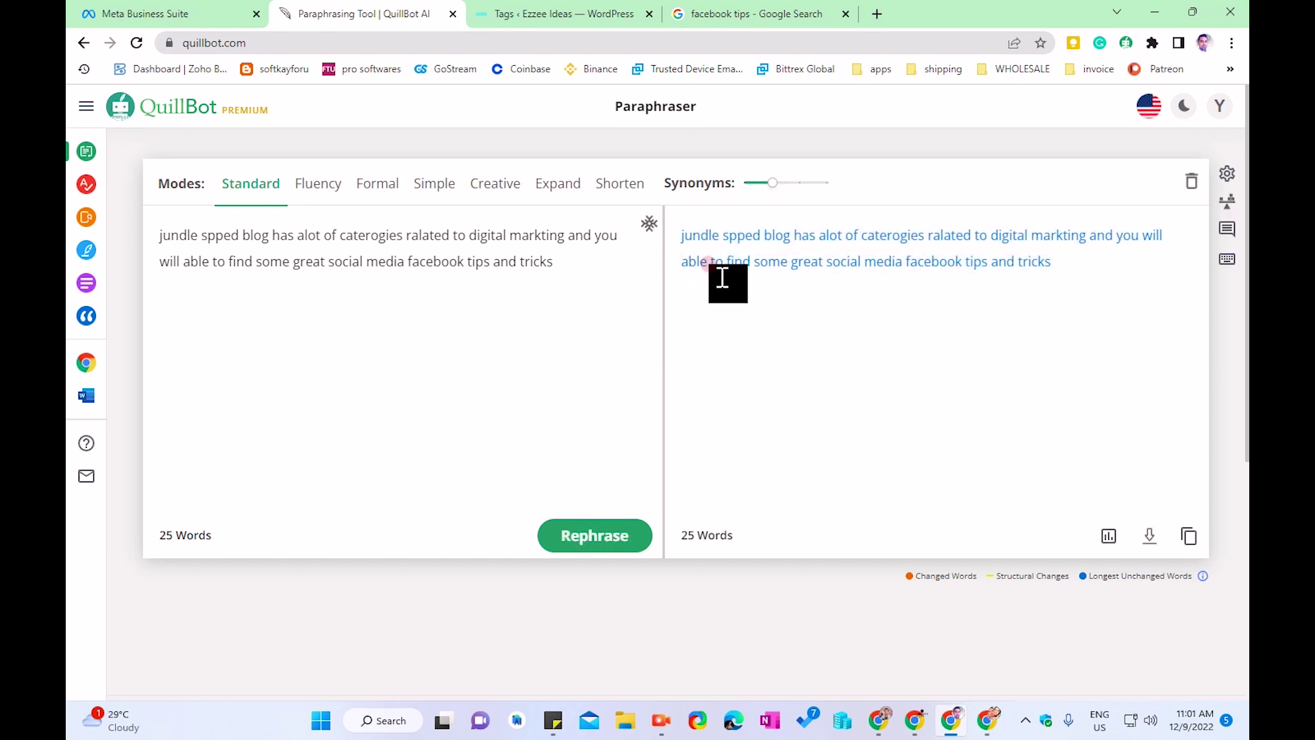
Rephrase the description in Creative mode and copy the paraphrased text
{"action": "left_click", "coordinate": [507, 194]}
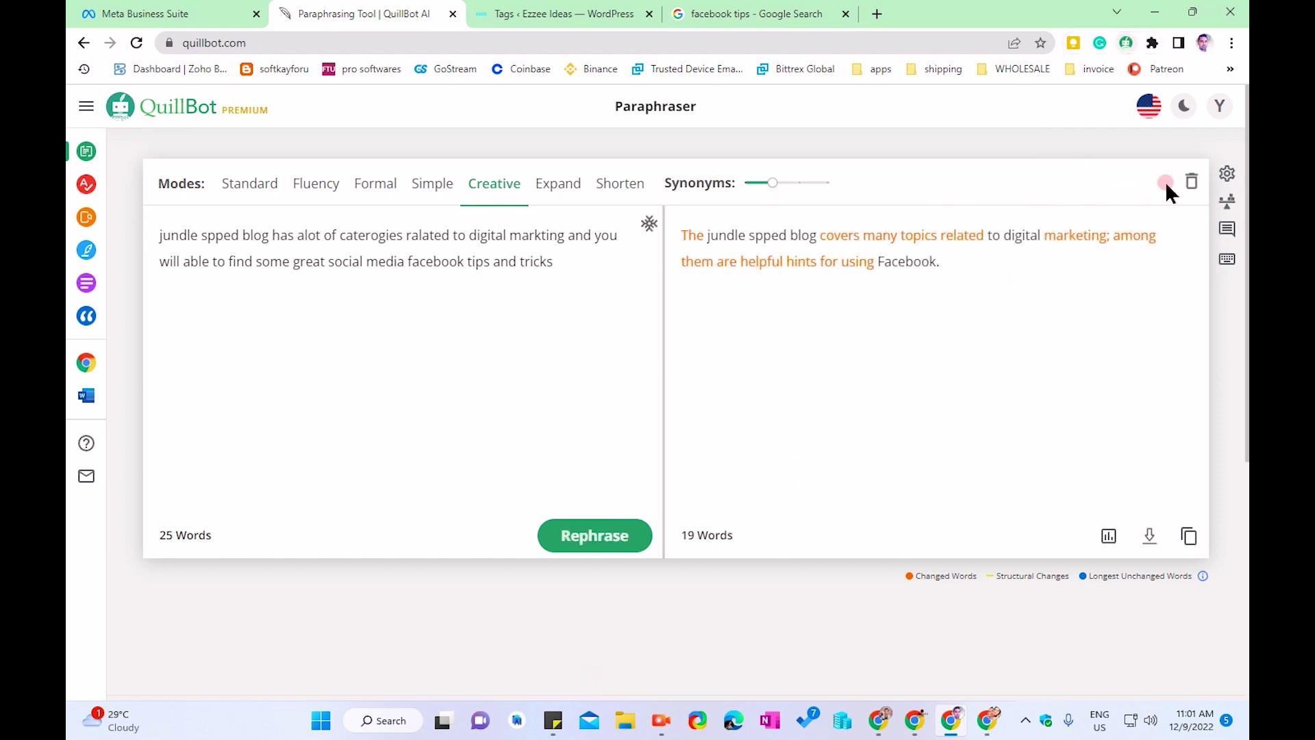
{"action": "left_click", "coordinate": [1127, 43]}
{"action": "left_click", "coordinate": [1127, 43]}
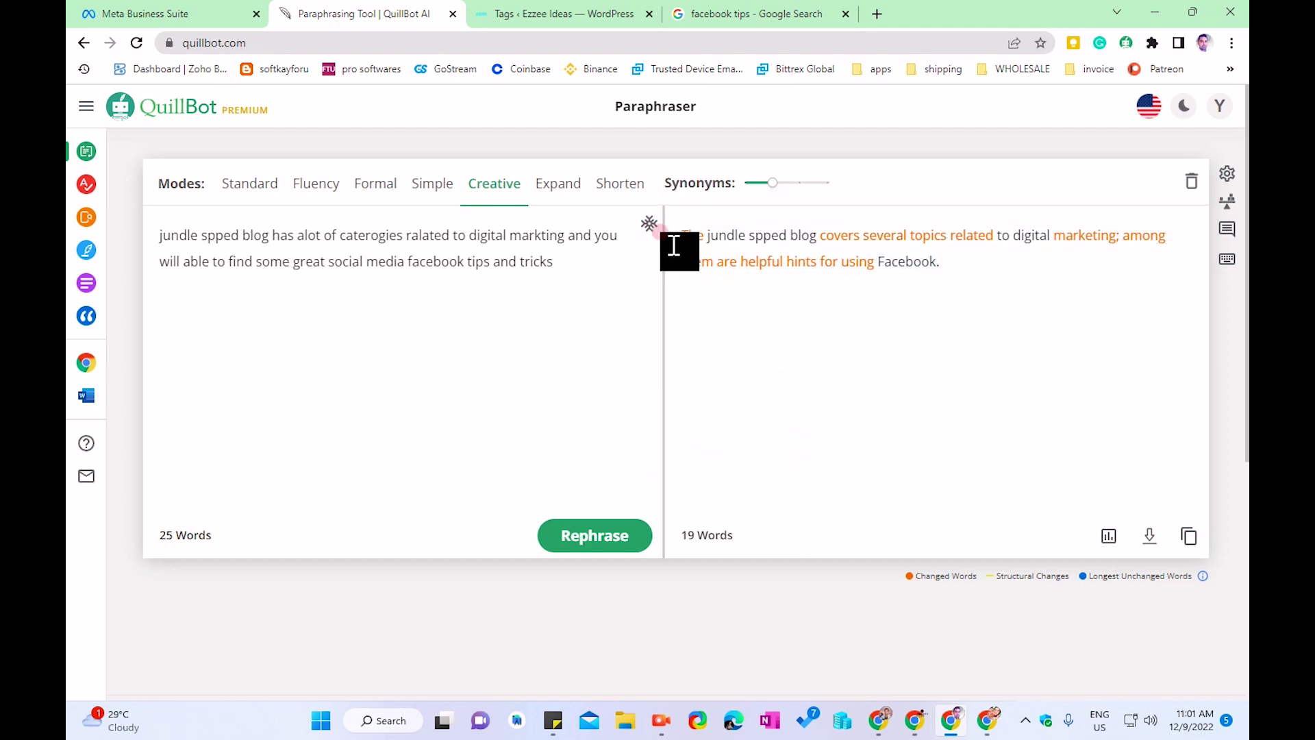
{"action": "left_click_drag", "start_coordinate": [998, 274], "coordinate": [653, 244]}
{"action": "key", "text": "ctrl+c"}
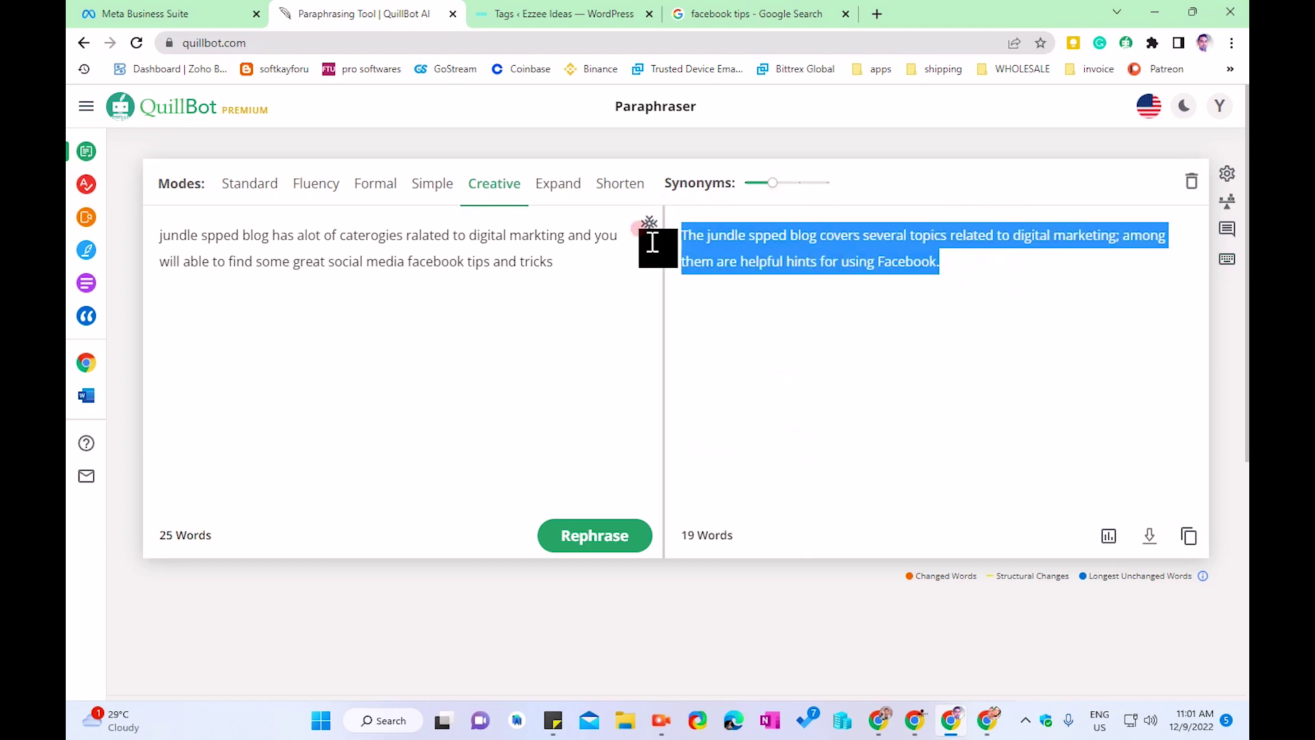
Switch to the WordPress categories page, paste the paraphrase as the Facebook category's description, and add the category
{"action": "left_click", "coordinate": [879, 719]}
{"action": "key", "text": "ctrl+v"}
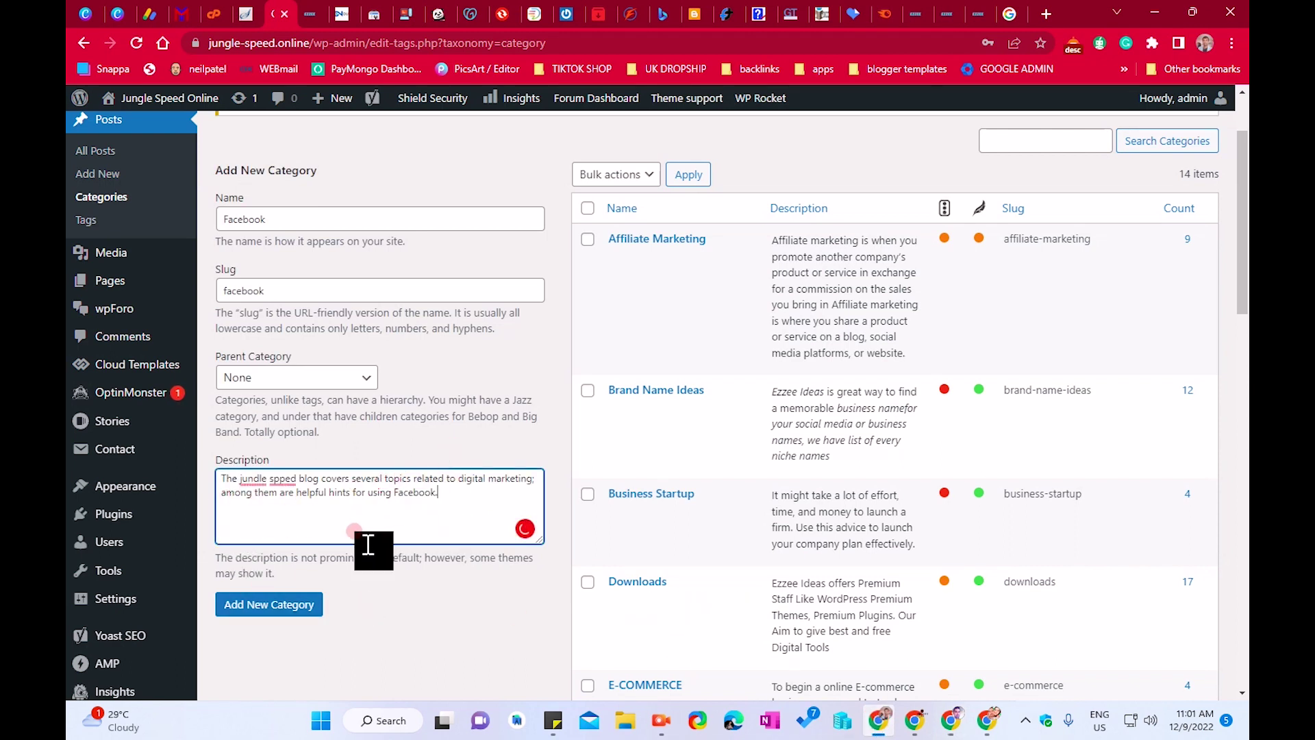
{"action": "left_click", "coordinate": [311, 606]}
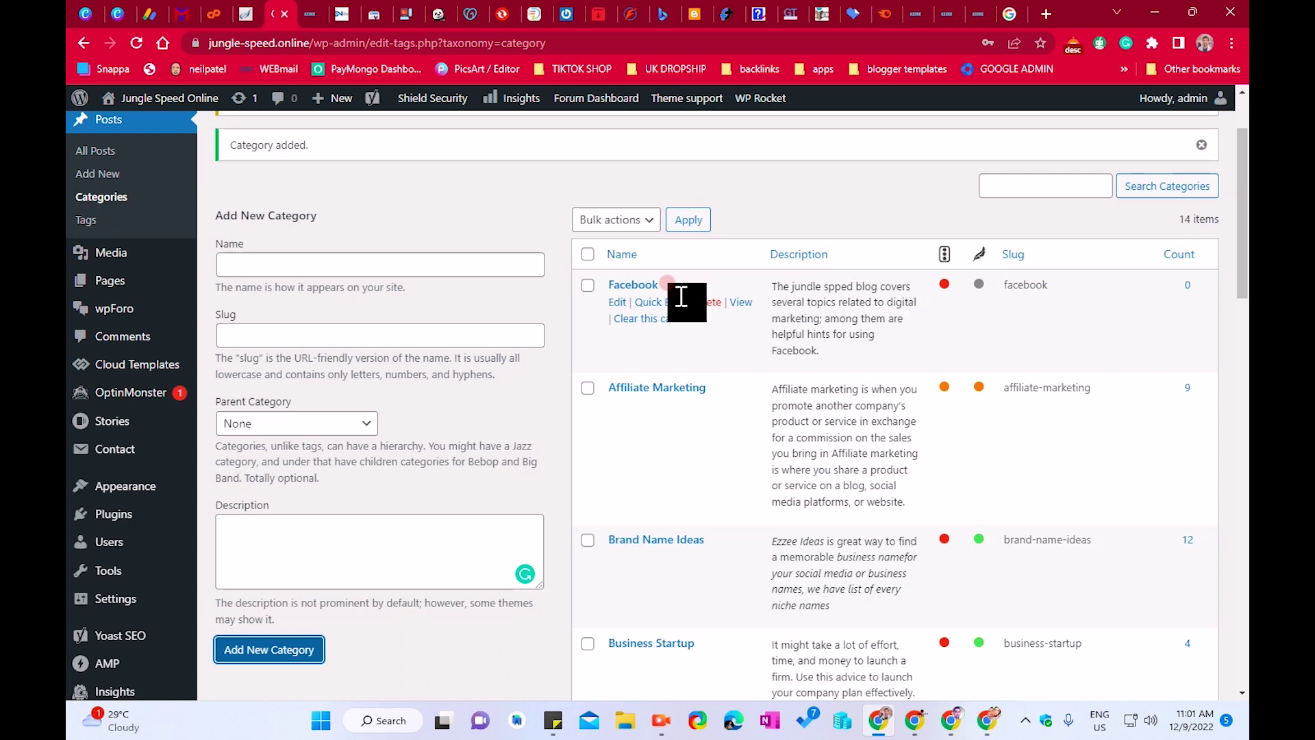
Name the next new category "Social media tips" and copy that name into its slug
{"action": "left_click", "coordinate": [456, 261]}
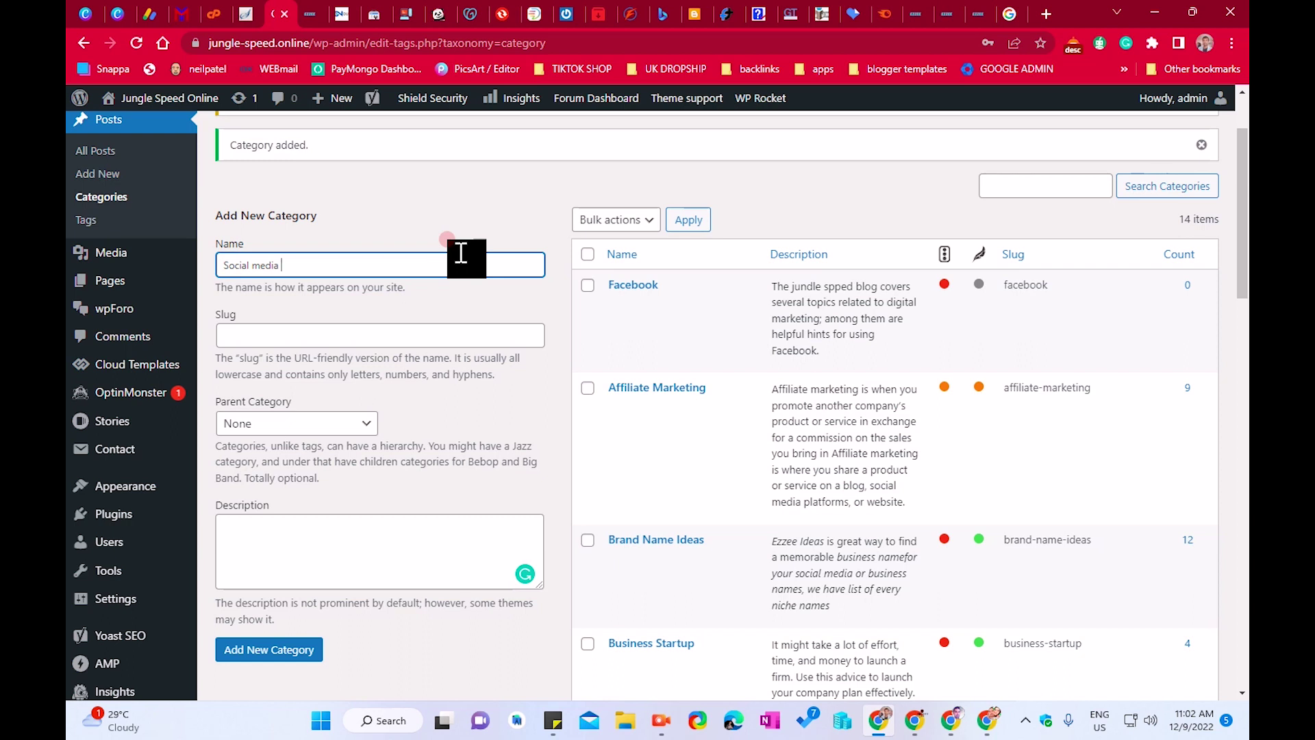
{"action": "left_click_drag", "start_coordinate": [461, 253], "coordinate": [200, 265]}
{"action": "key", "text": "ctrl+c"}
{"action": "left_click", "coordinate": [251, 333]}
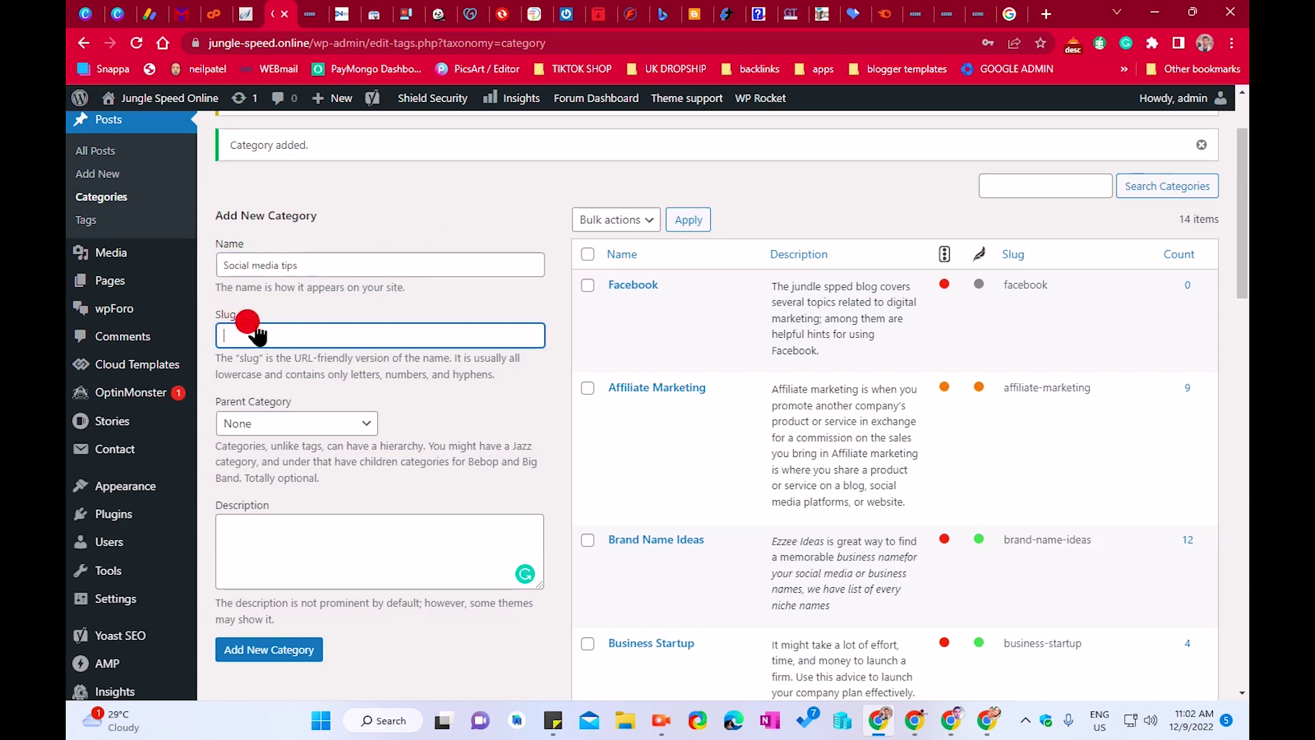
{"action": "key", "text": "ctrl+v"}
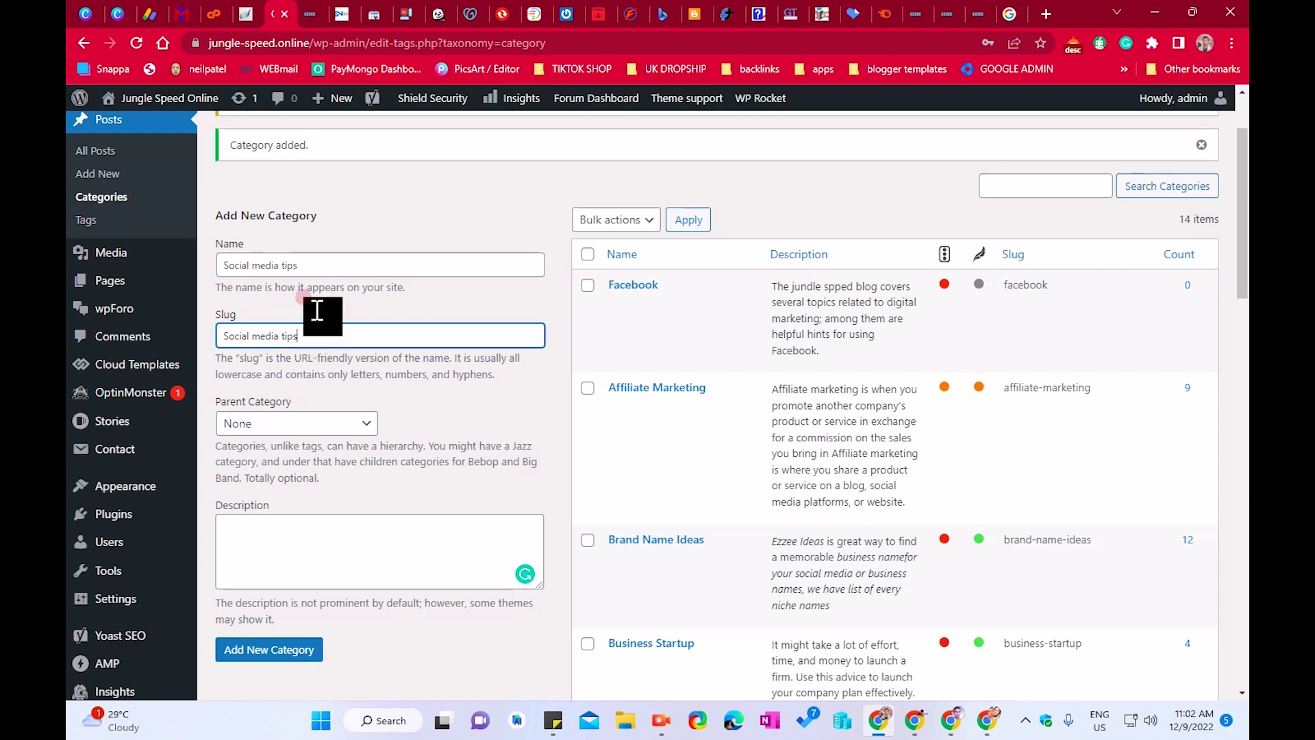
{"action": "left_click_drag", "start_coordinate": [305, 268], "coordinate": [236, 265]}
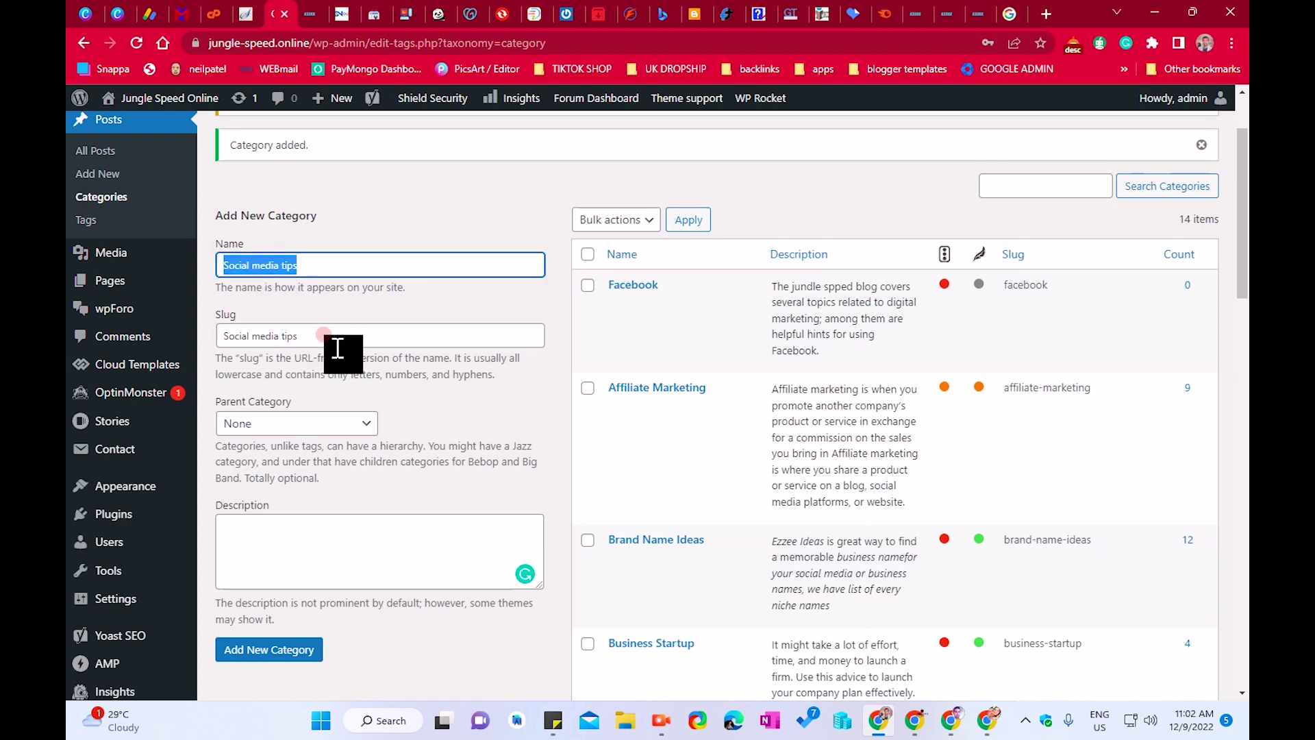
{"action": "left_click", "coordinate": [411, 335]}
{"action": "left_click", "coordinate": [438, 385]}
{"action": "scroll", "coordinate": [487, 359], "scroll_direction": "down", "scroll_amount": 1}
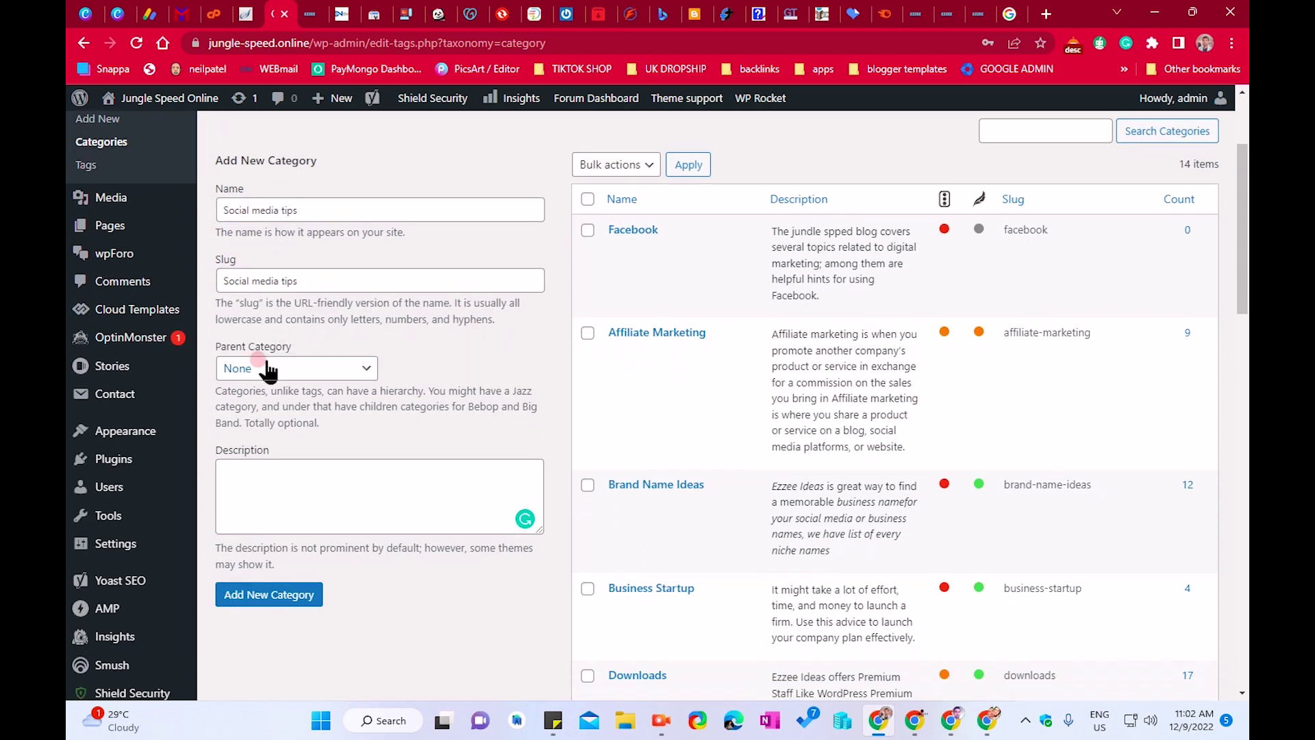
Look through the available parent categories and the row actions of the Facebook category
{"action": "left_click", "coordinate": [269, 367]}
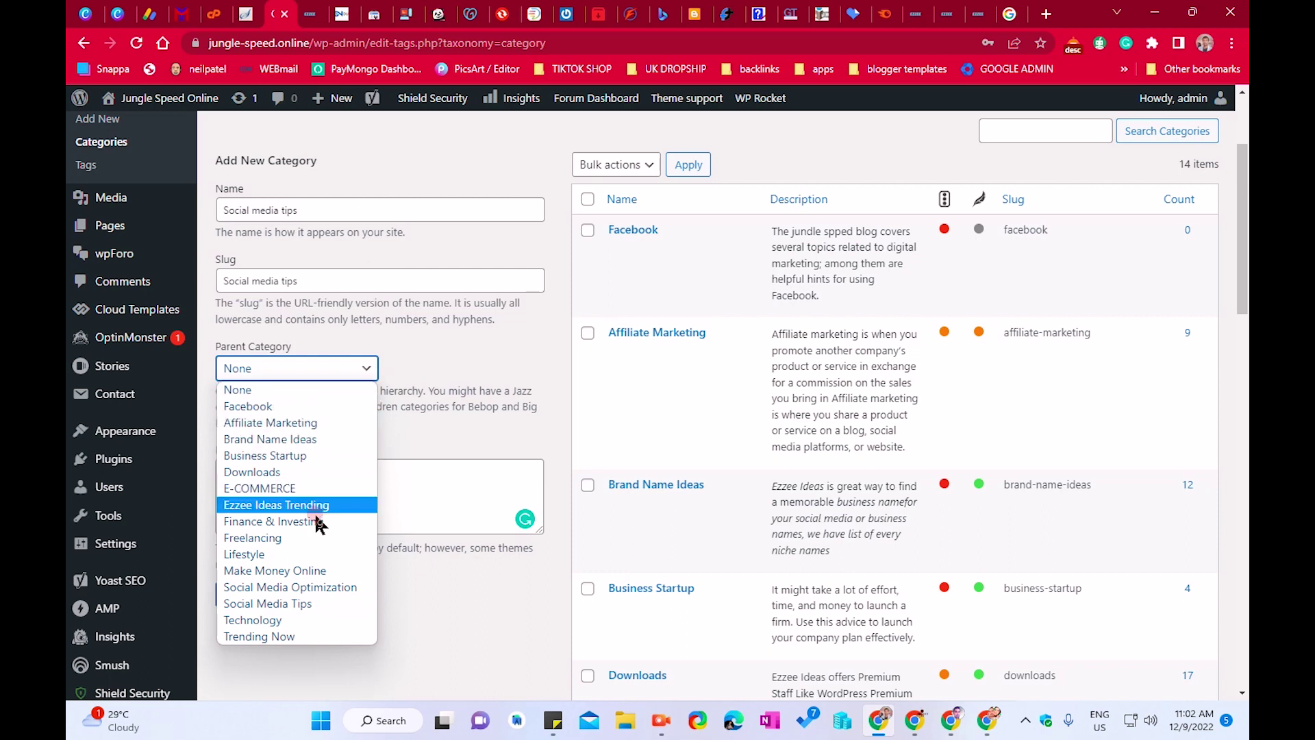
{"action": "left_click", "coordinate": [387, 337]}
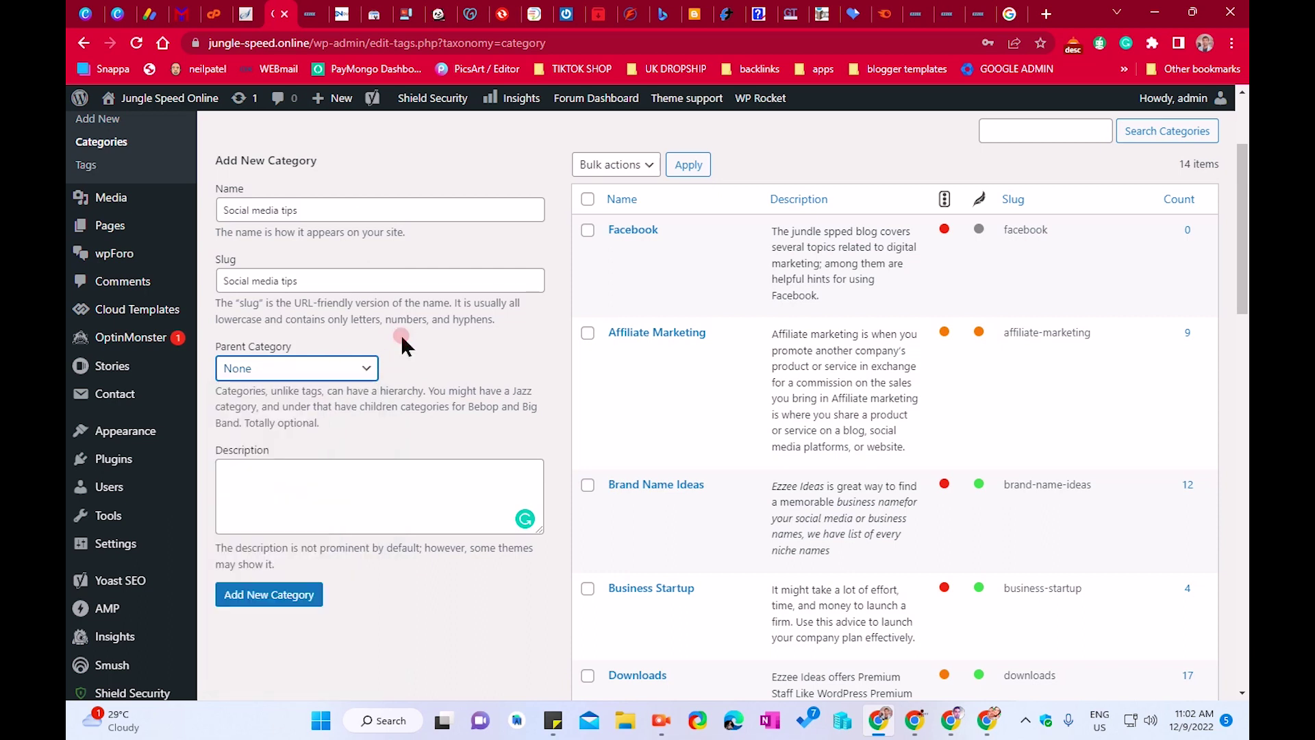
{"action": "left_click", "coordinate": [365, 364]}
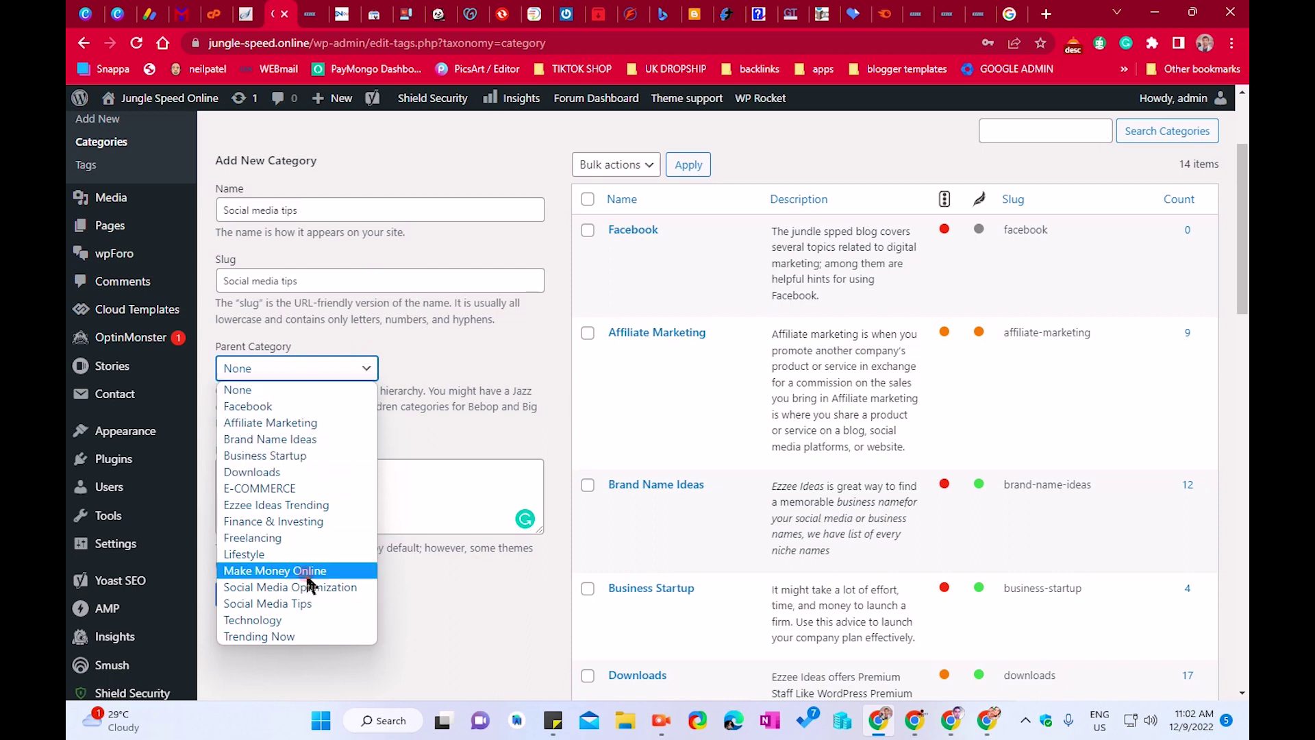
{"action": "left_click", "coordinate": [400, 384]}
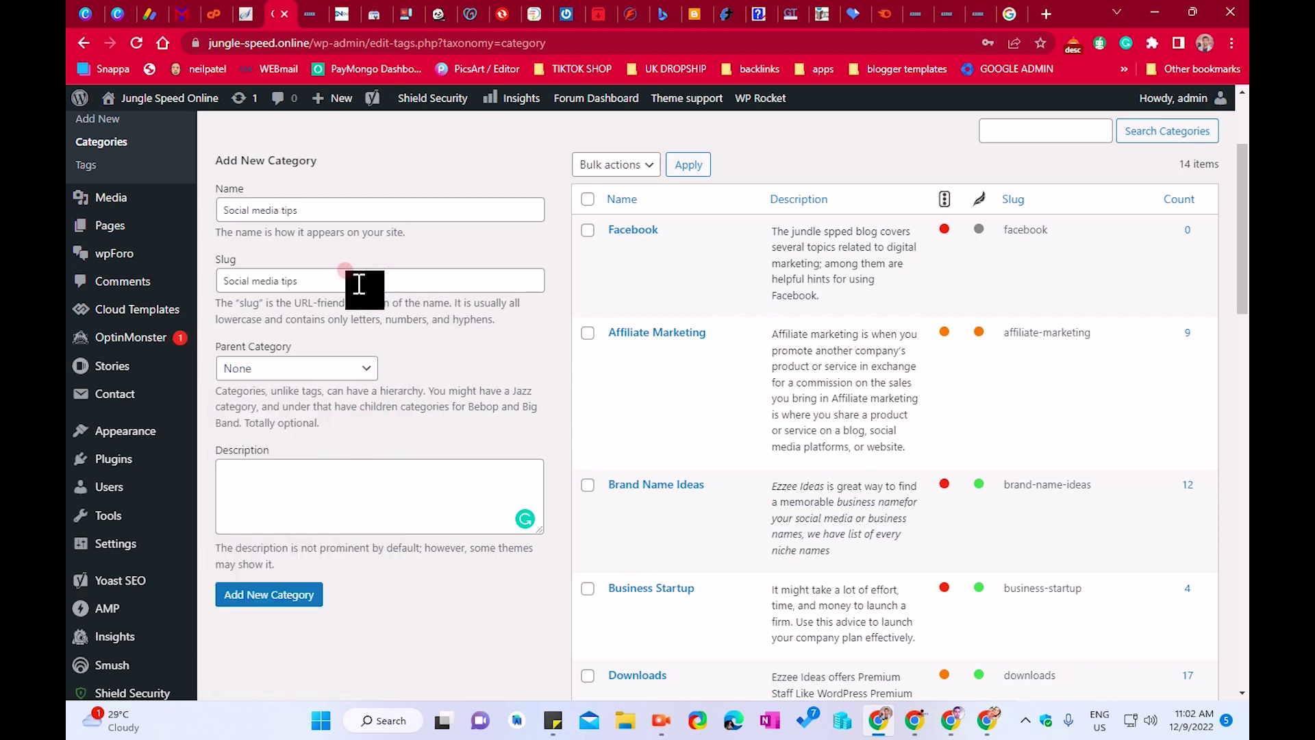
{"action": "left_click", "coordinate": [426, 254]}
{"action": "left_click", "coordinate": [338, 217]}
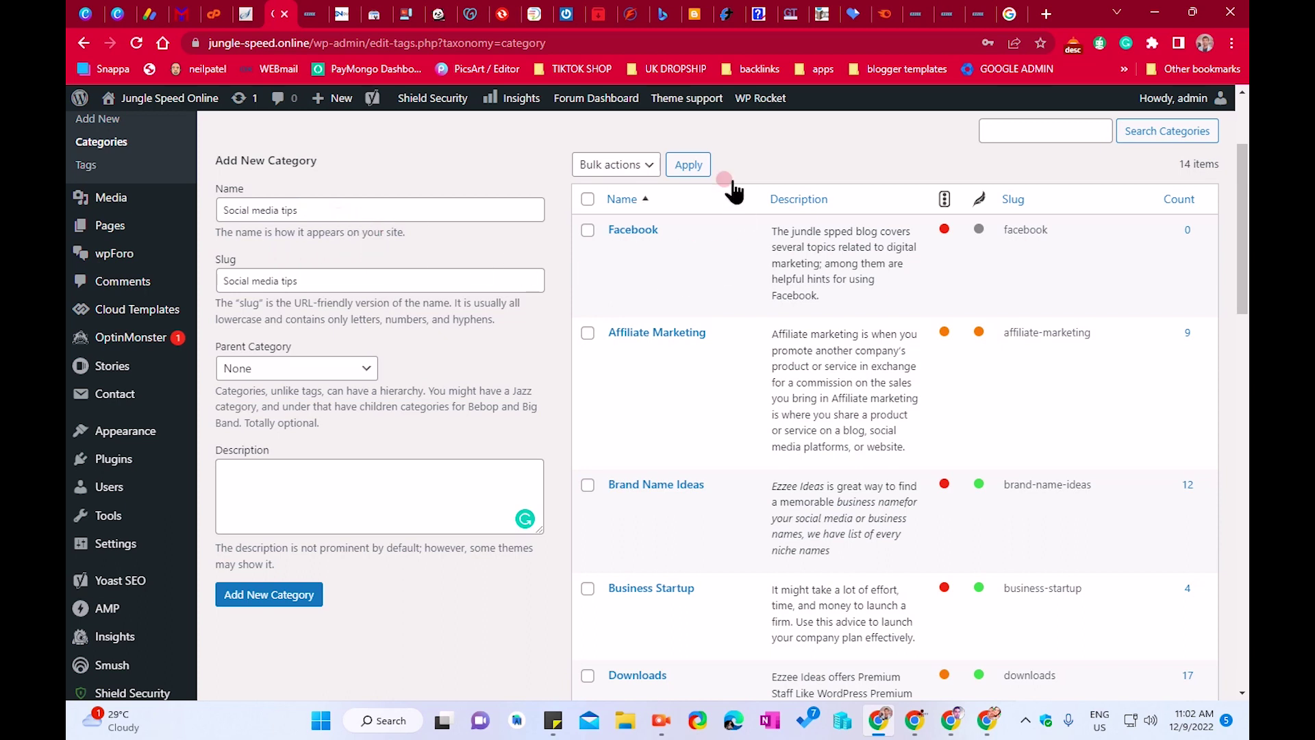
{"action": "left_click", "coordinate": [695, 247]}
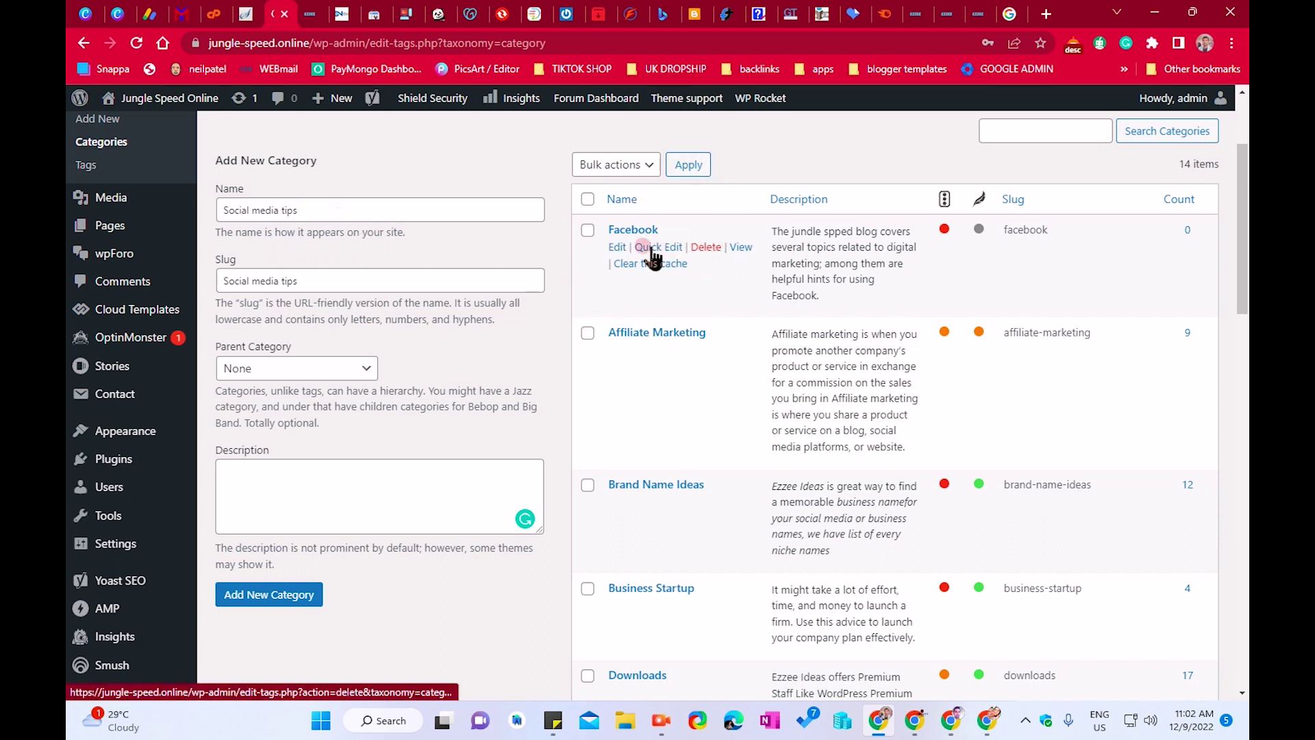
{"action": "left_click", "coordinate": [610, 233]}
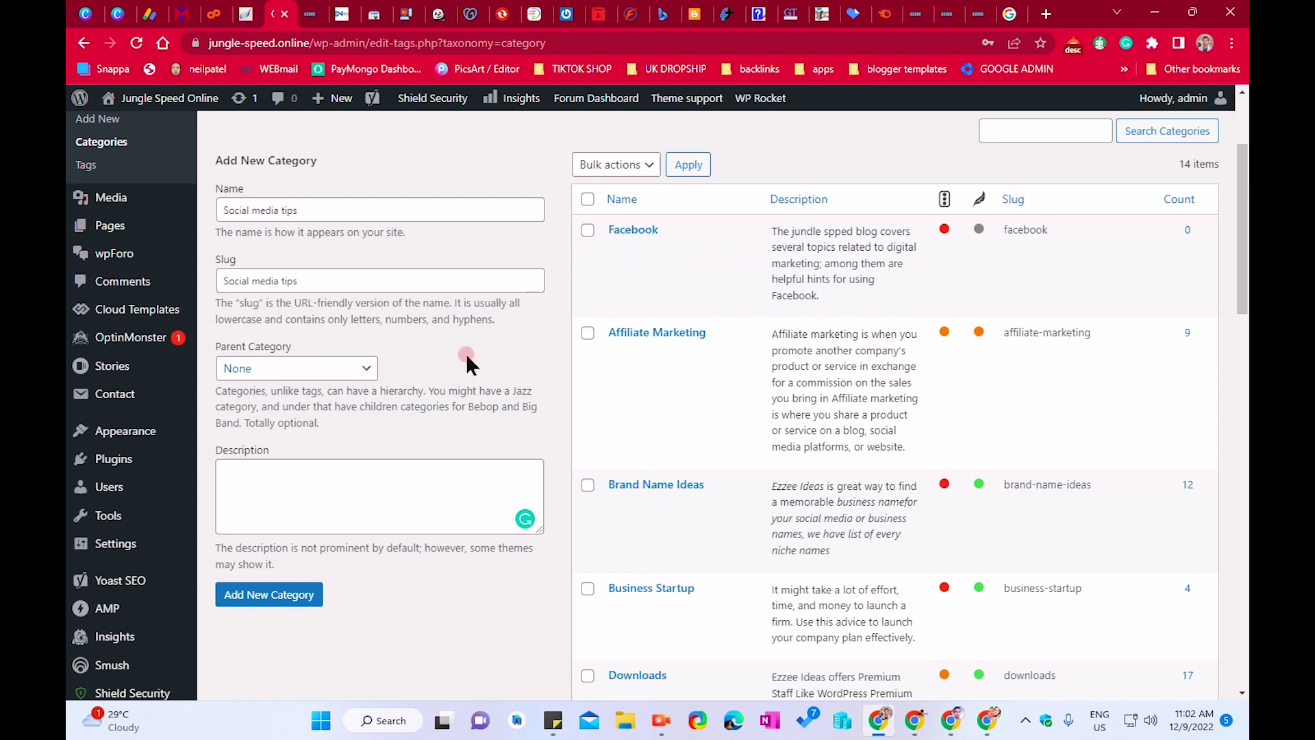
Choose None as the parent category for "Social media tips" and place the cursor in its description
{"action": "left_click", "coordinate": [320, 373]}
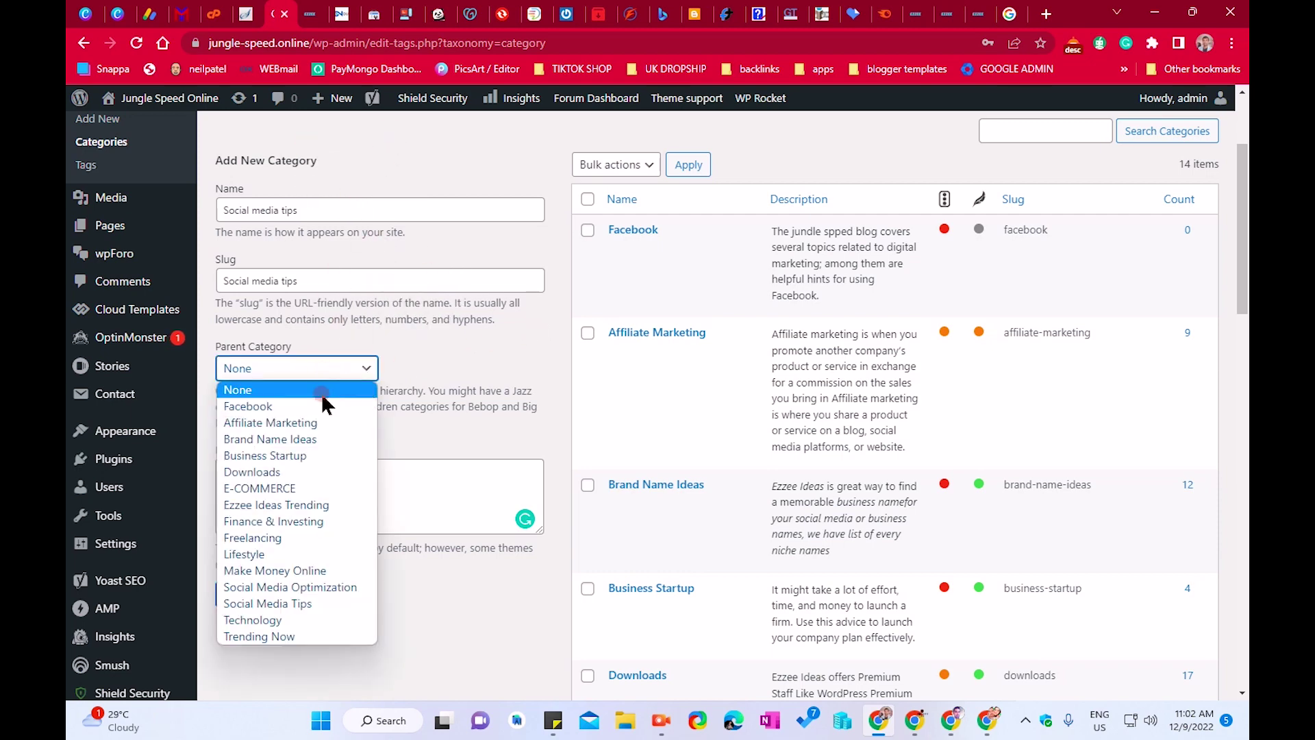
{"action": "left_click", "coordinate": [322, 392]}
{"action": "scroll", "coordinate": [508, 331], "scroll_direction": "down", "scroll_amount": 1}
{"action": "left_click", "coordinate": [401, 420]}
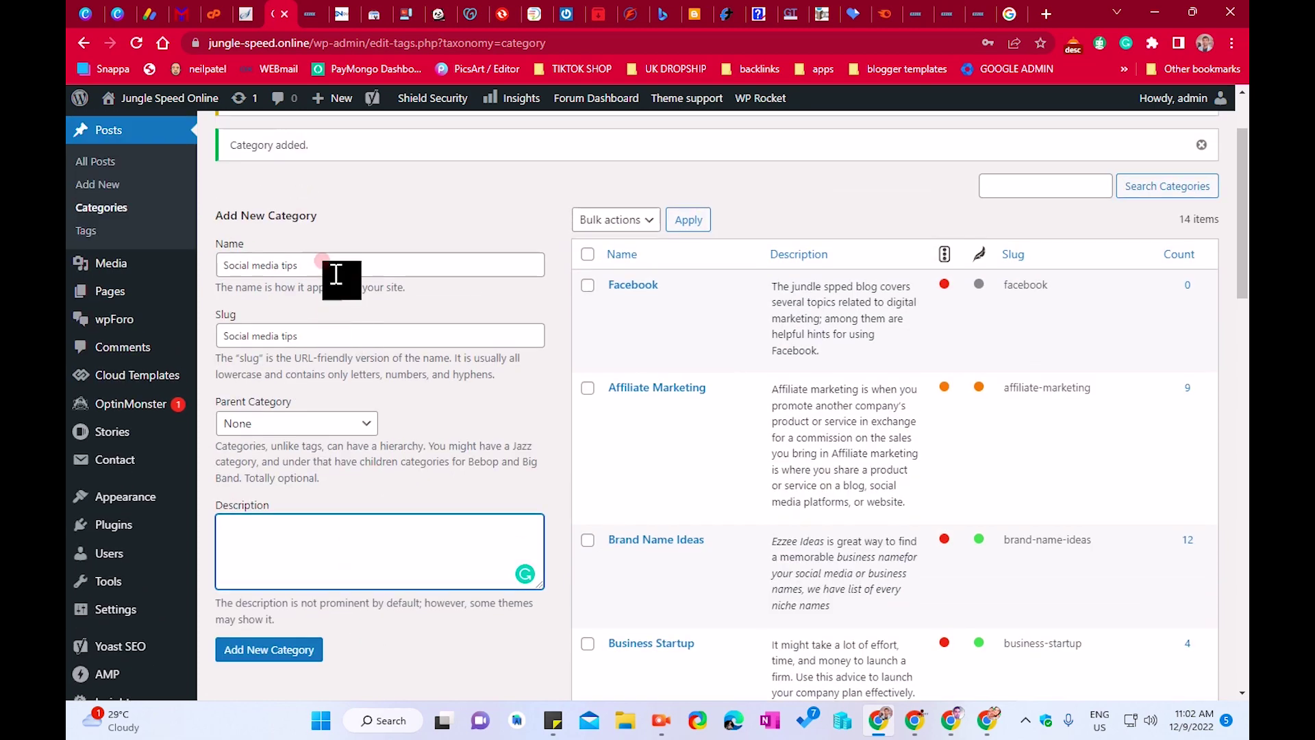
Copy the new category's name, "Social media tips"
{"action": "left_click", "coordinate": [329, 267]}
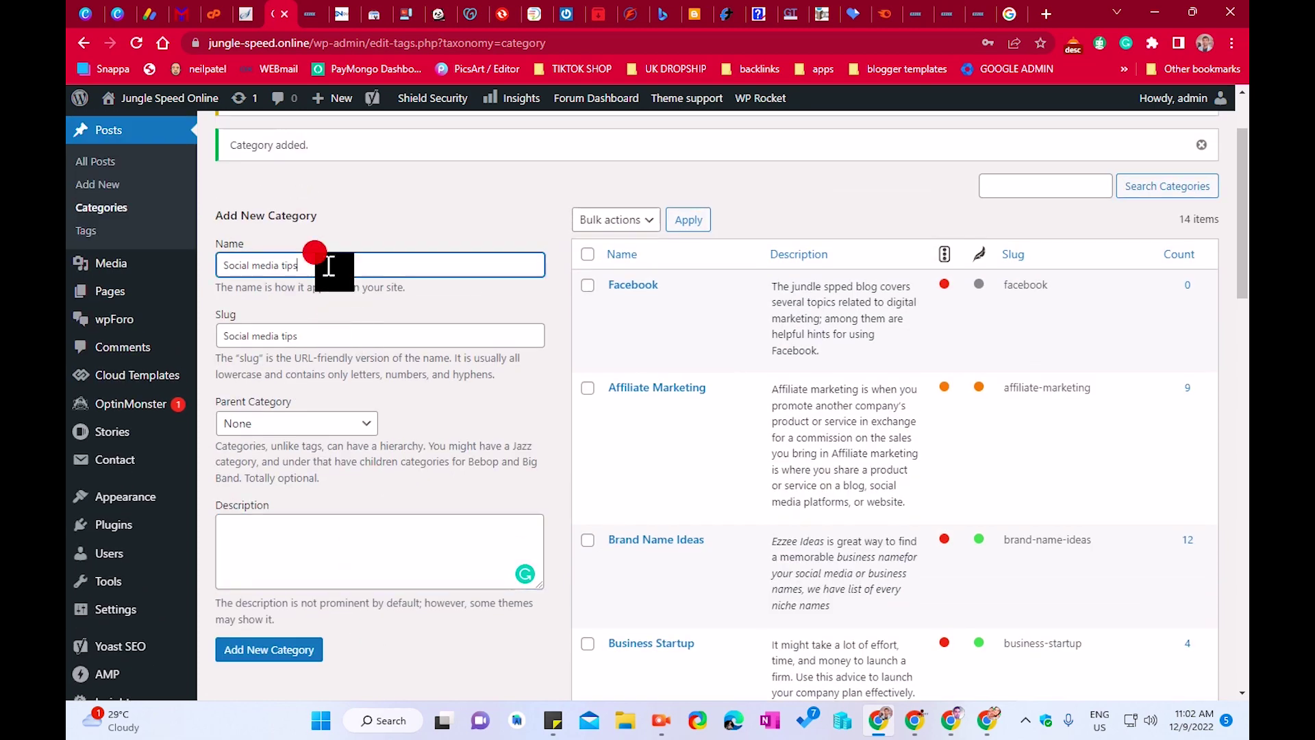
{"action": "left_click_drag", "start_coordinate": [329, 265], "coordinate": [213, 269]}
{"action": "left_click", "coordinate": [293, 266]}
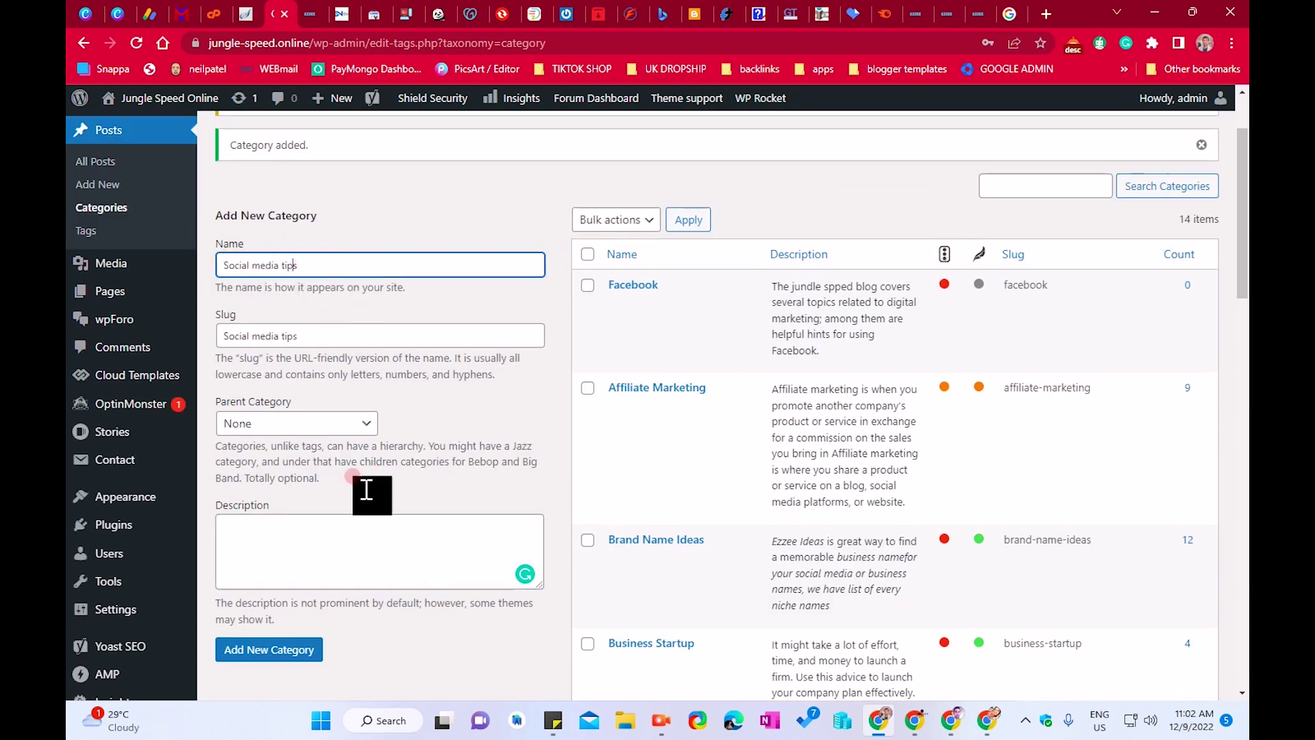
{"action": "left_click", "coordinate": [405, 526]}
{"action": "left_click", "coordinate": [327, 265]}
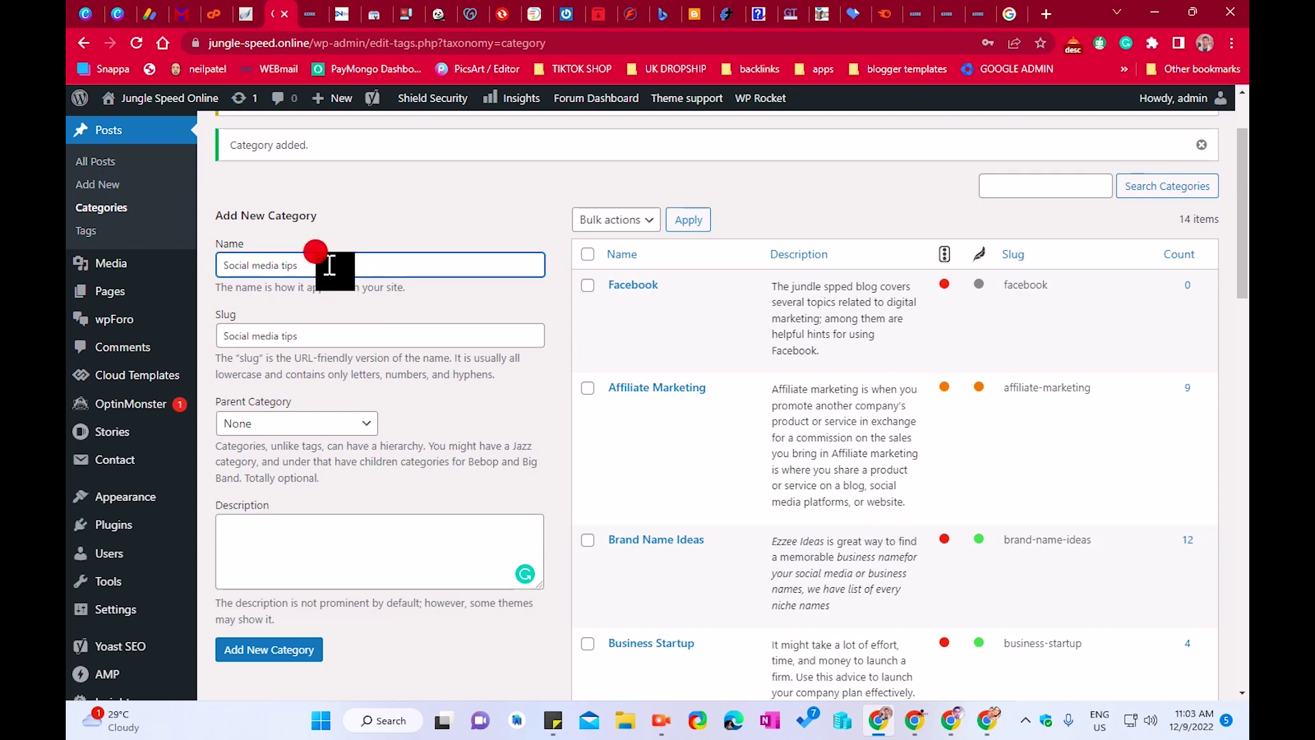
{"action": "left_click_drag", "start_coordinate": [330, 266], "coordinate": [220, 265]}
{"action": "right_click", "coordinate": [259, 269]}
{"action": "left_click", "coordinate": [270, 327]}
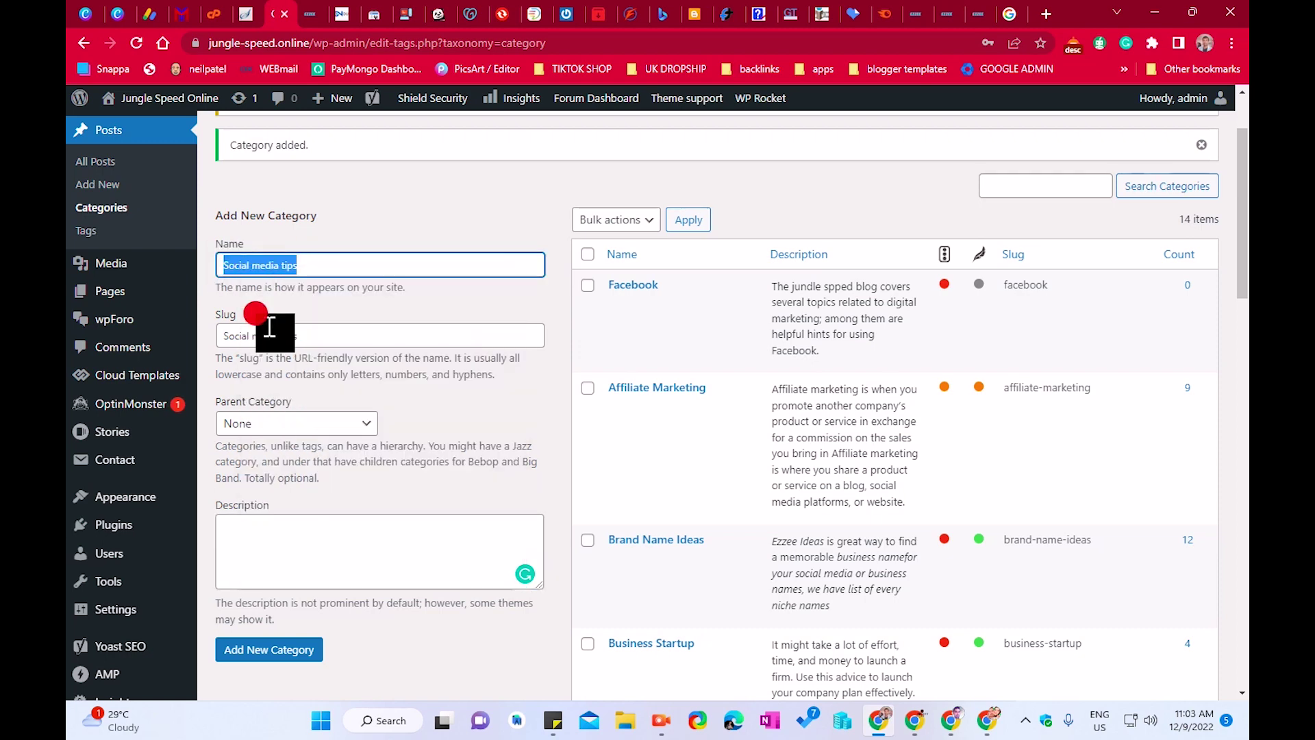
Switch to the Google results tab, search for "Social media tips", and skim the results
{"action": "left_click", "coordinate": [1012, 13]}
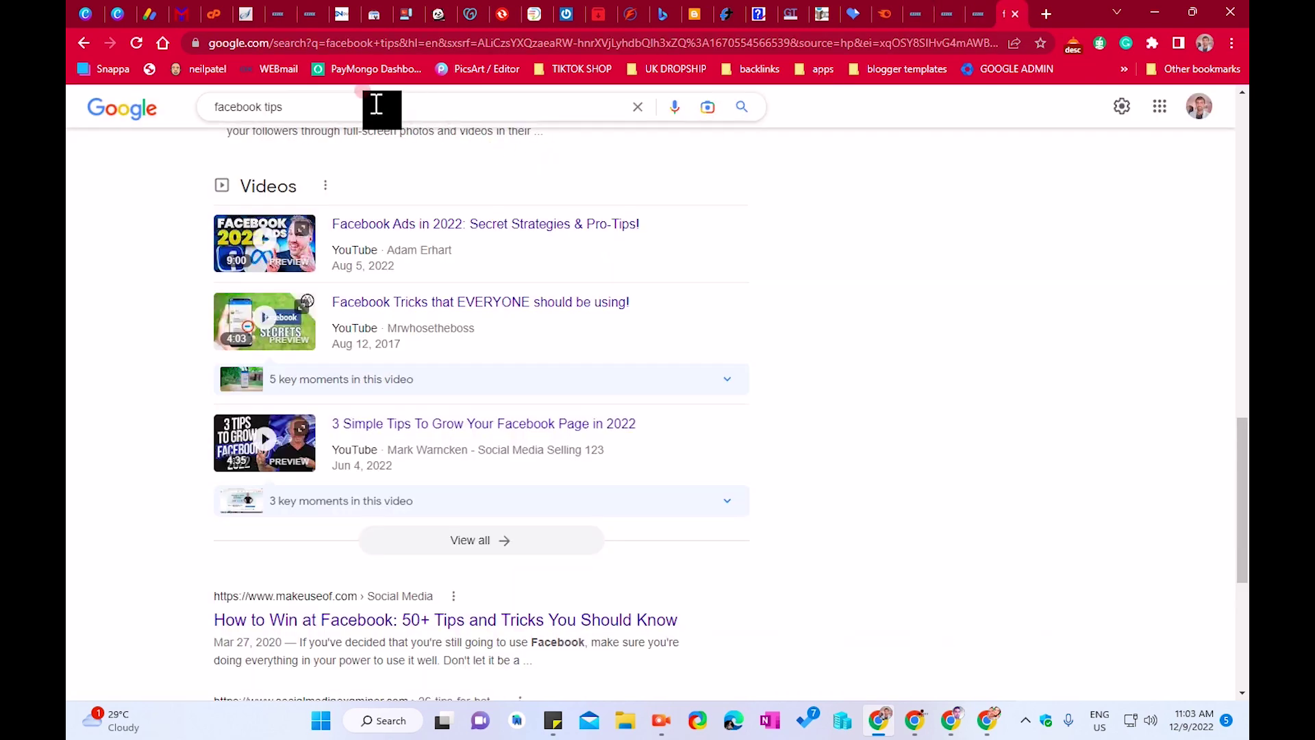
{"action": "left_click_drag", "start_coordinate": [376, 109], "coordinate": [138, 129]}
{"action": "key", "text": "ctrl+v"}
{"action": "key", "text": "Return"}
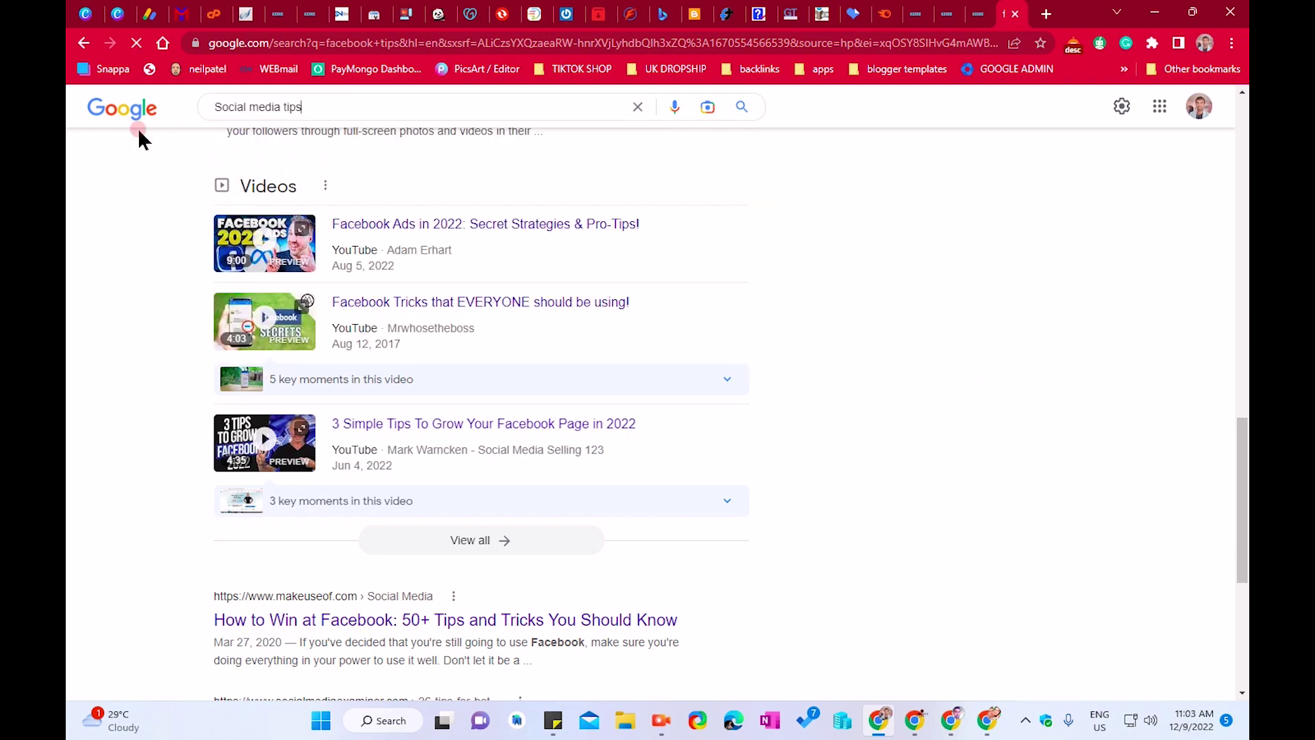
{"action": "scroll", "coordinate": [148, 240], "scroll_direction": "down", "scroll_amount": 2}
{"action": "scroll", "coordinate": [329, 500], "scroll_direction": "down", "scroll_amount": 10}
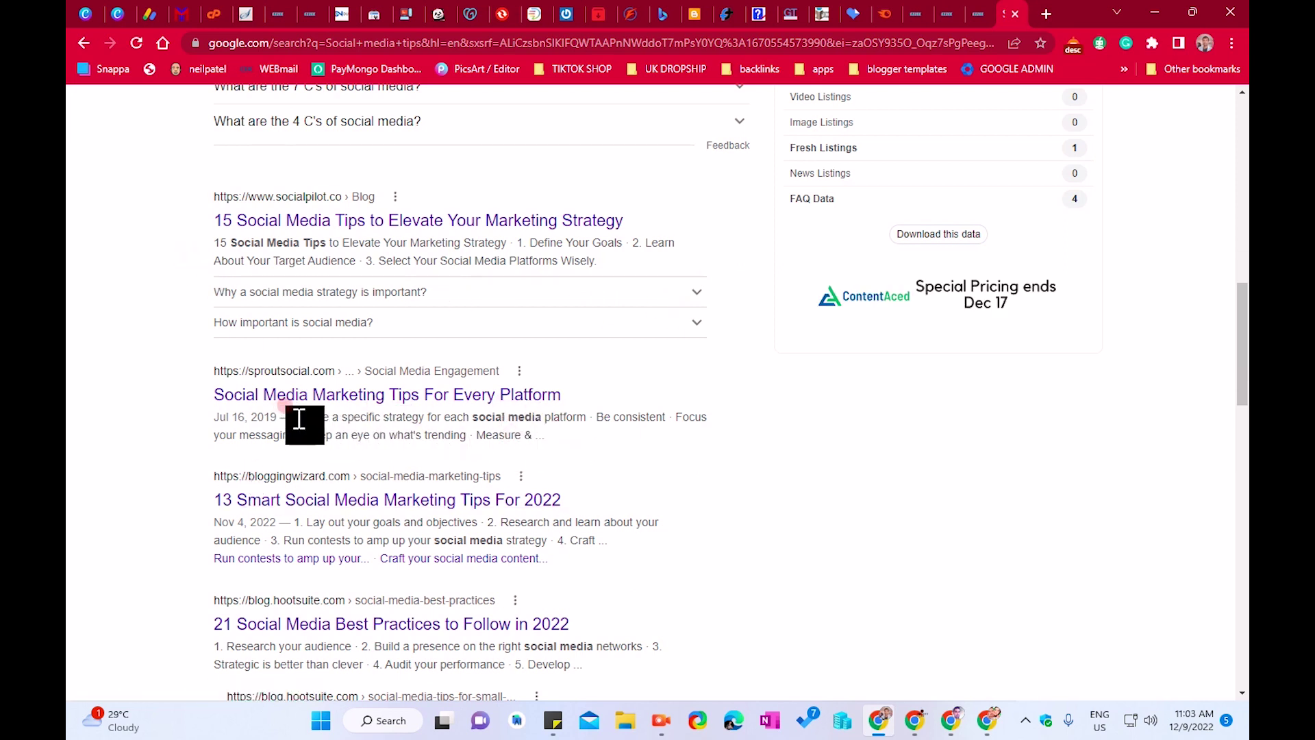
Switch back to QuillBot and copy the Creative paraphrase of the Facebook description
{"action": "left_click", "coordinate": [943, 716]}
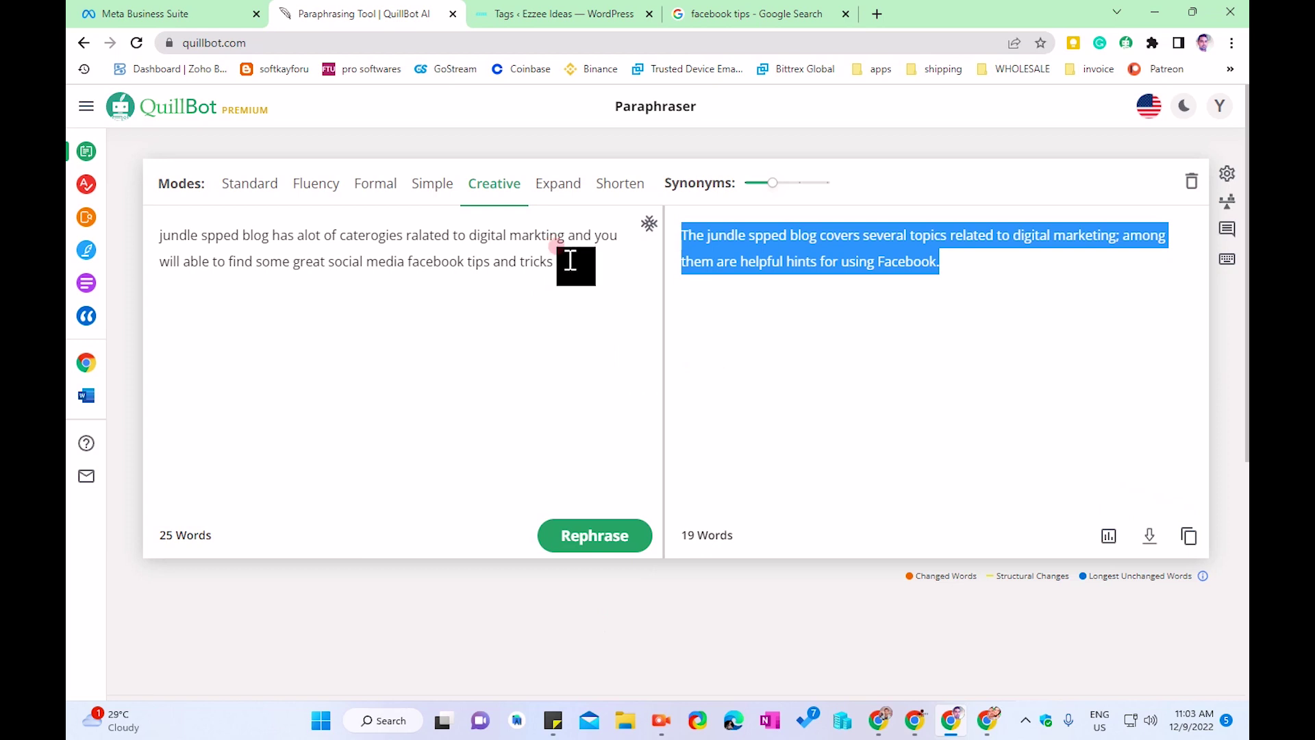
{"action": "right_click", "coordinate": [779, 269]}
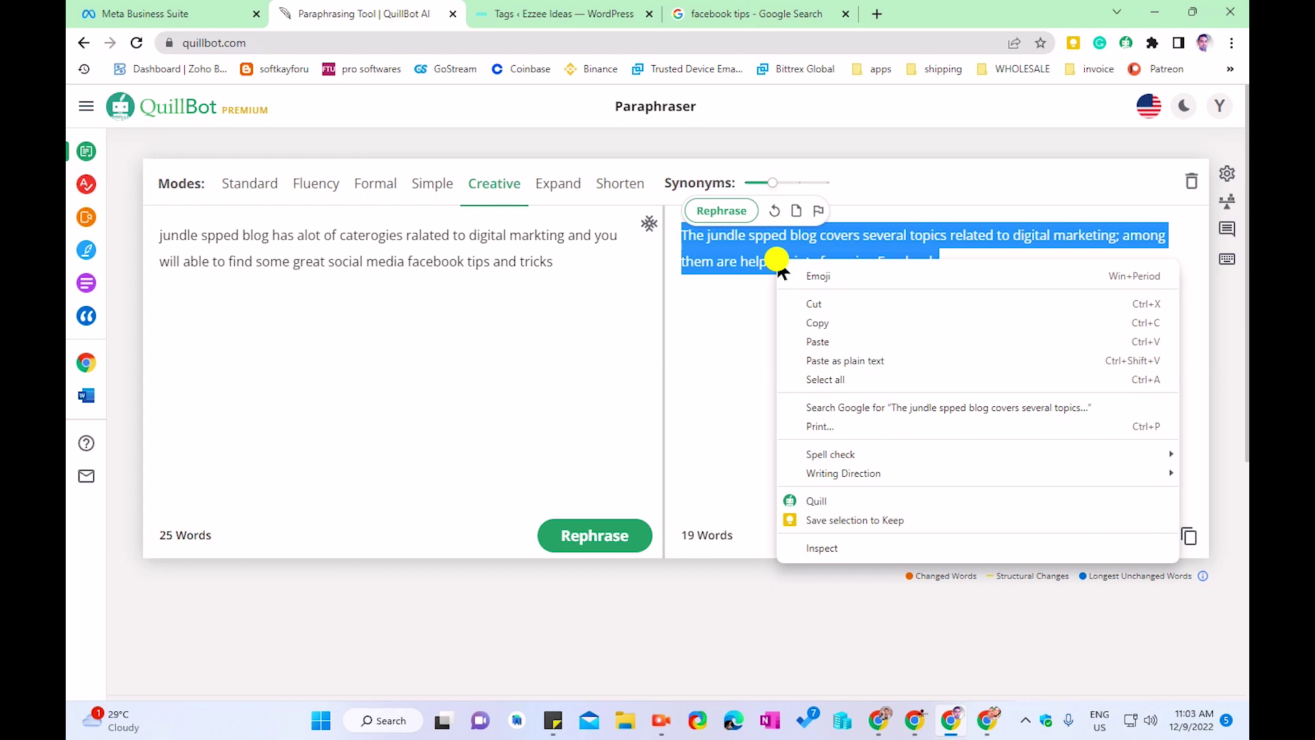
{"action": "left_click", "coordinate": [786, 326]}
{"action": "left_click", "coordinate": [591, 273]}
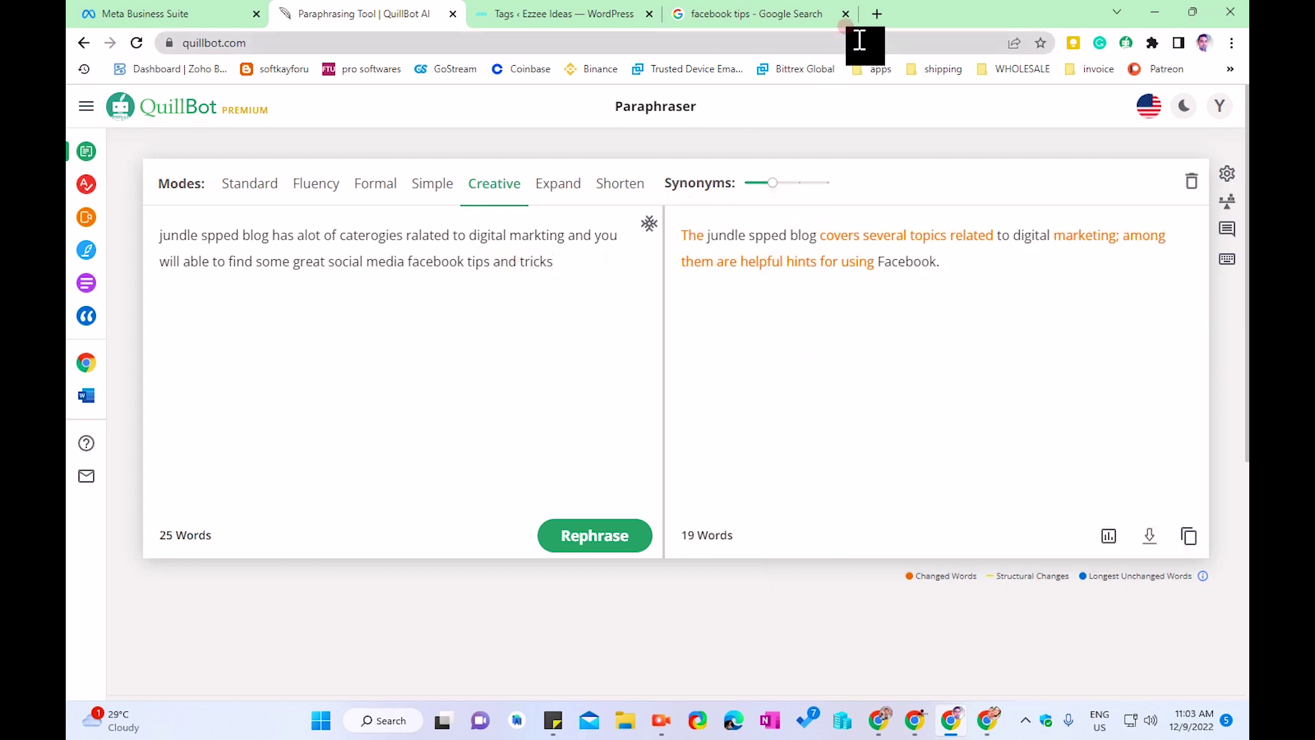
Search Google for "word count" in a new tab, open WordCounter, and paste the copied paraphrase to check its length
{"action": "left_click", "coordinate": [872, 15]}
{"action": "type", "text": "wor"}
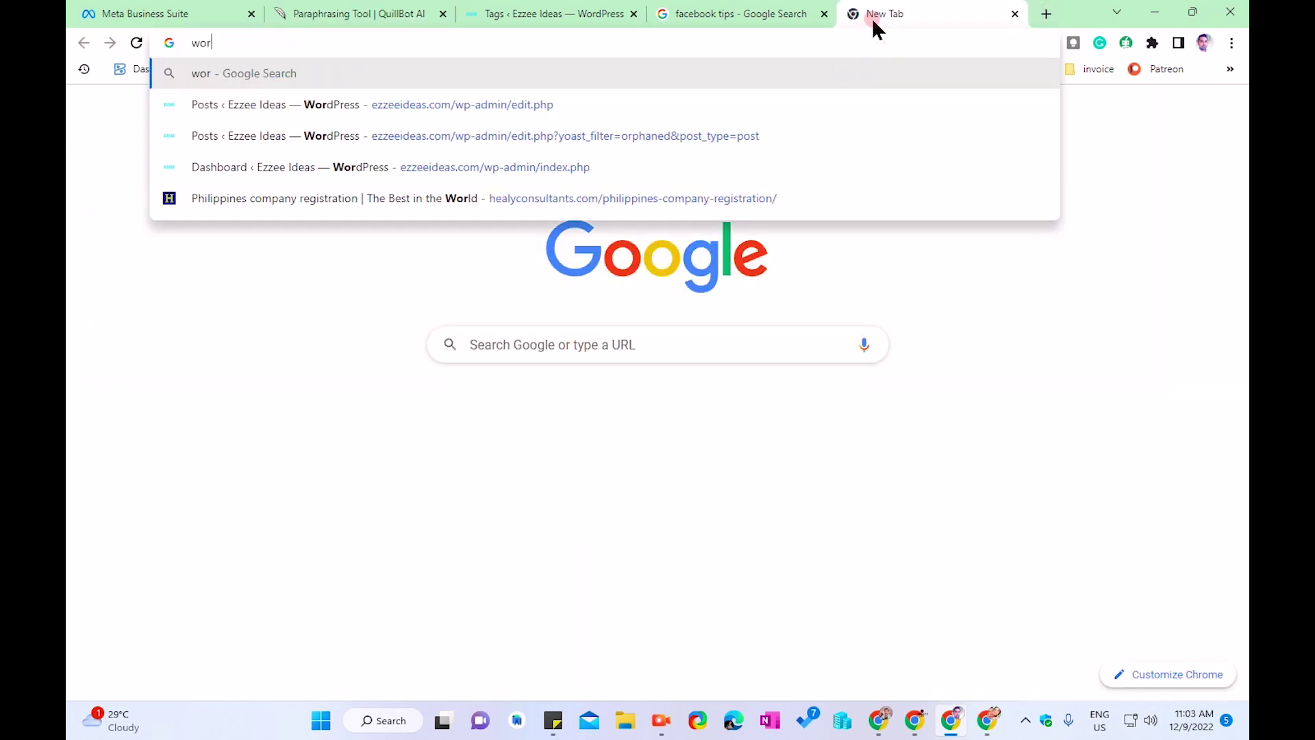
{"action": "type", "text": "d count"}
{"action": "key", "text": "Return"}
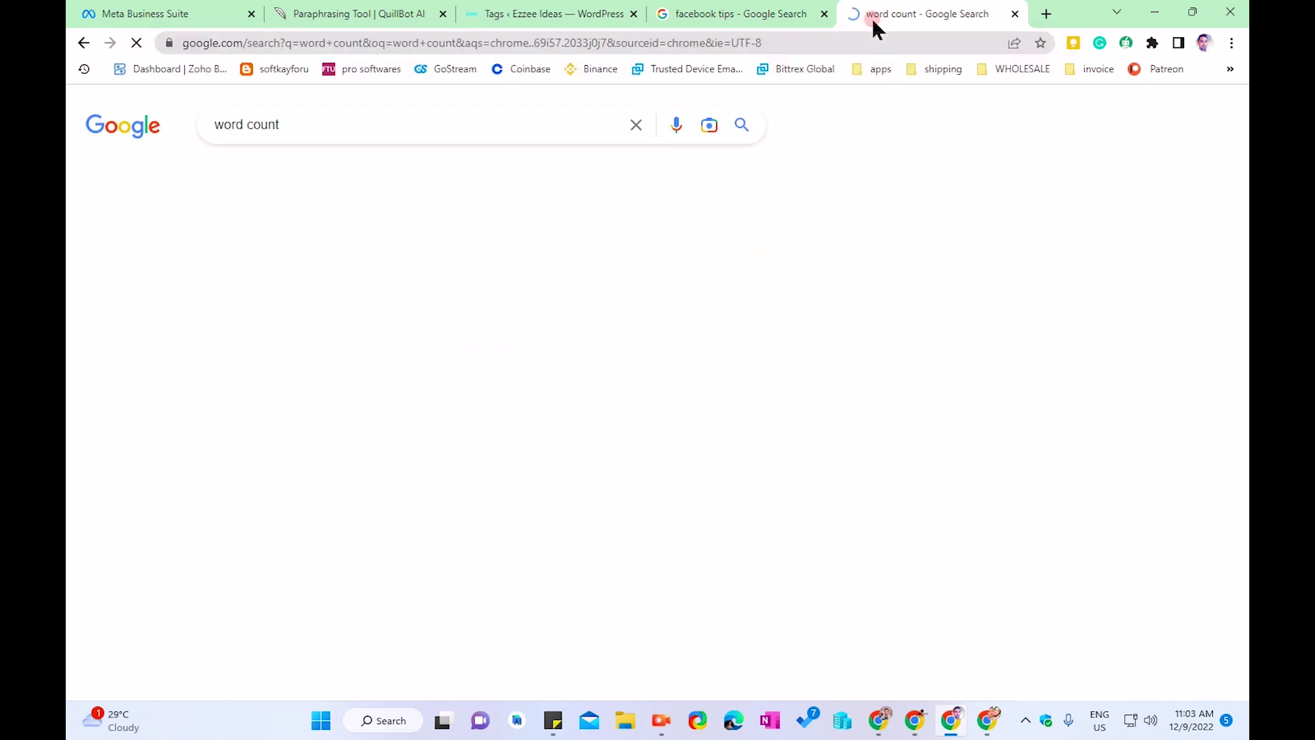
{"action": "left_click", "coordinate": [406, 617]}
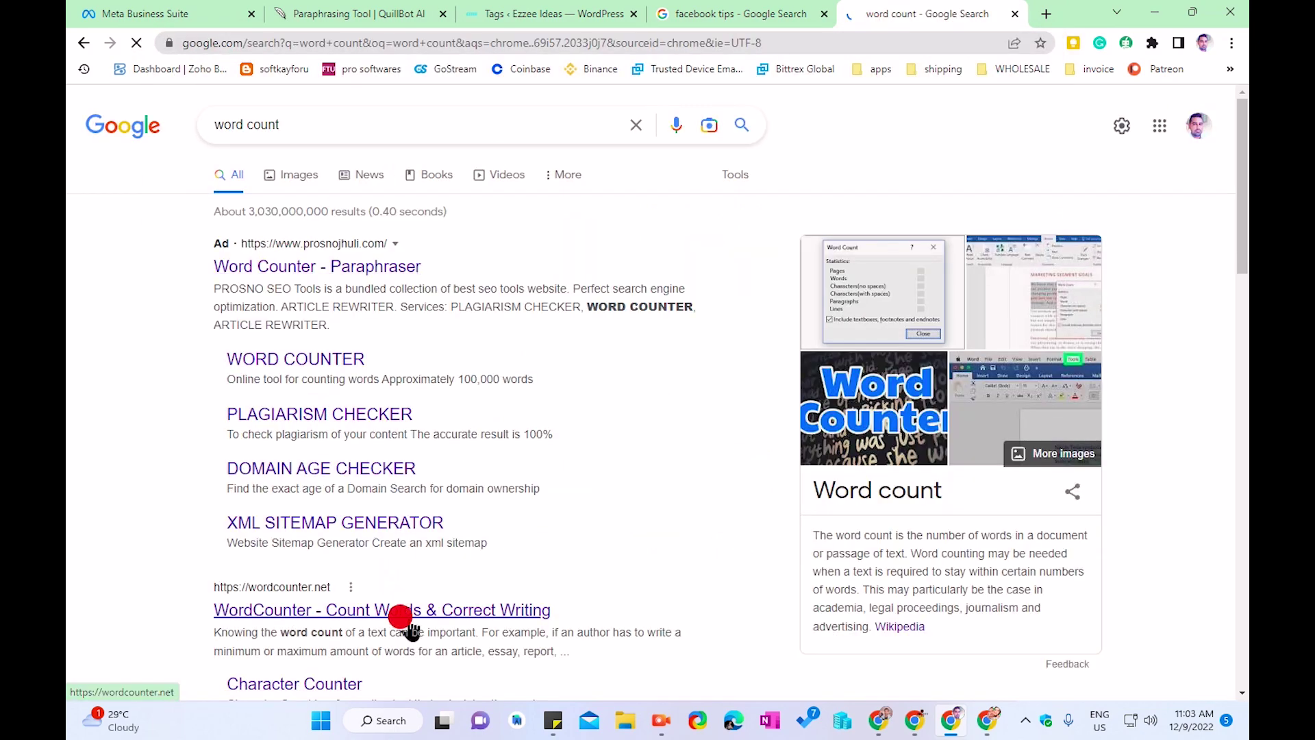
{"action": "left_click", "coordinate": [377, 351]}
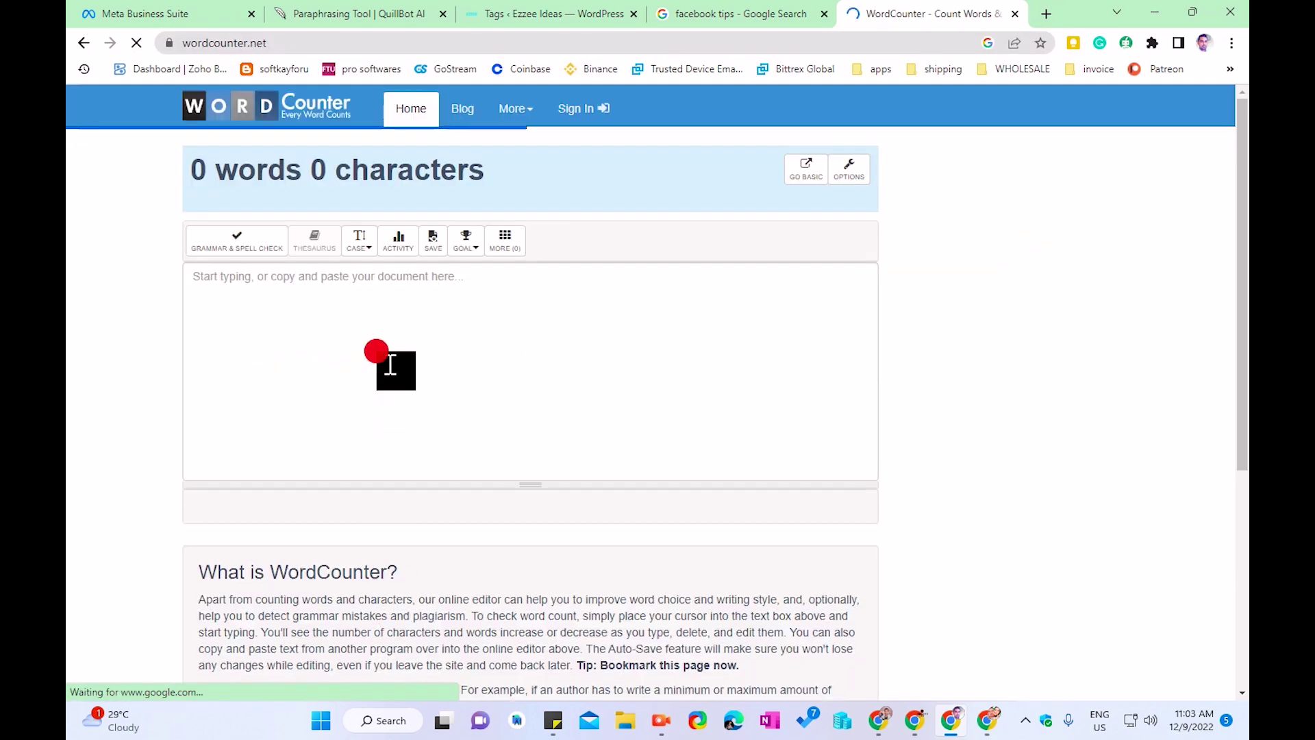
{"action": "key", "text": "ctrl+v"}
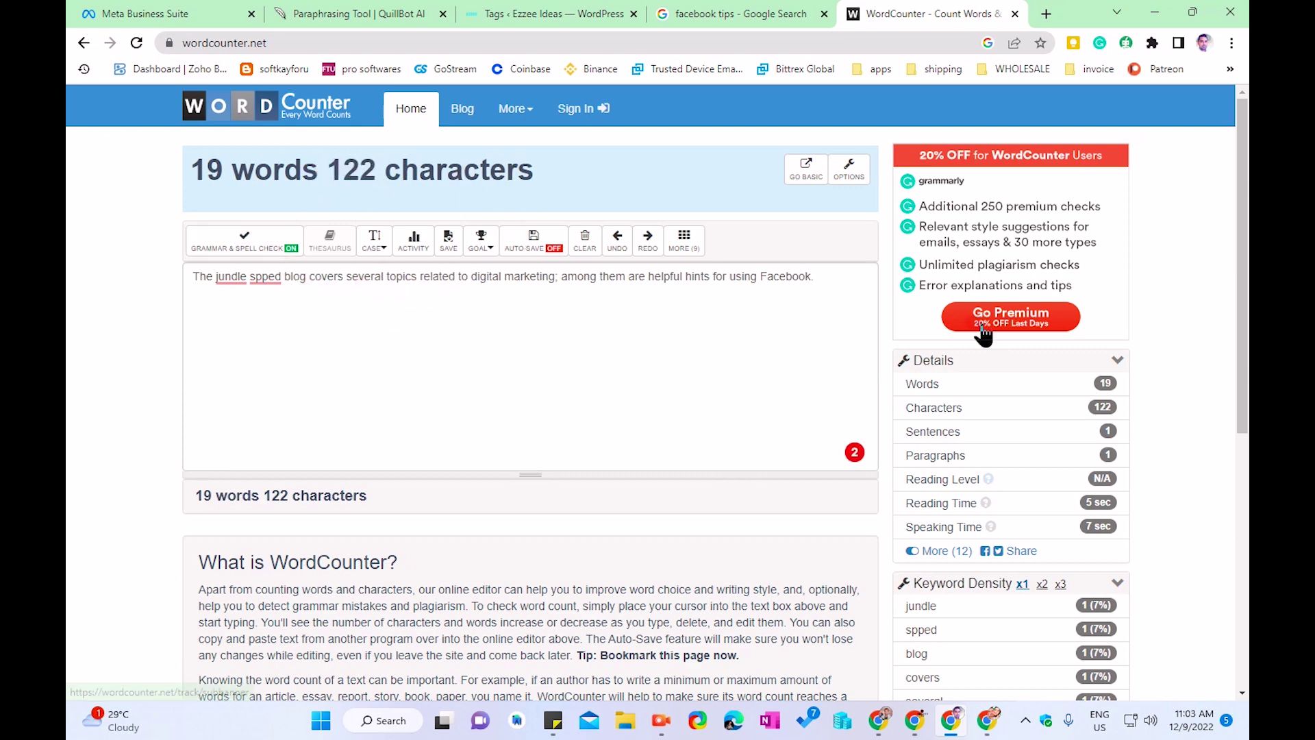
Correct the misspelled "spped" to "speed" in the pasted description and select the whole sentence
{"action": "left_click", "coordinate": [644, 278]}
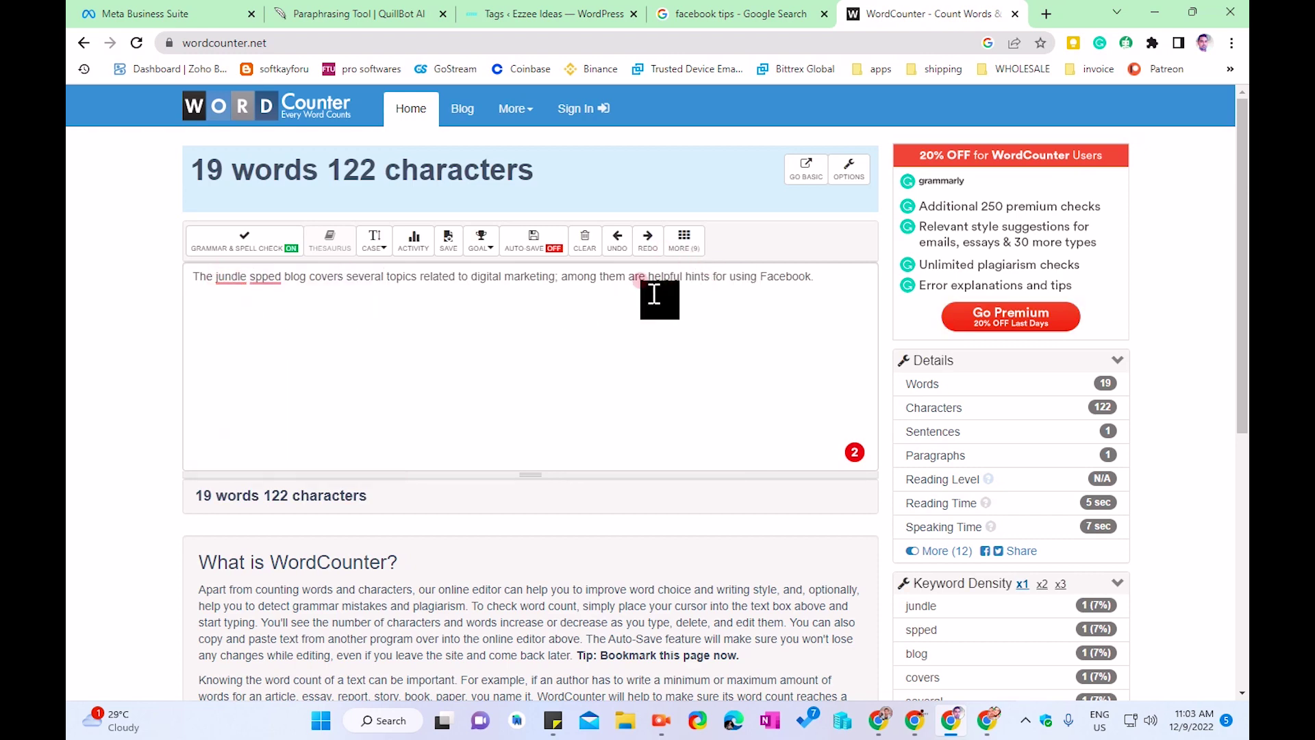
{"action": "left_click", "coordinate": [264, 277]}
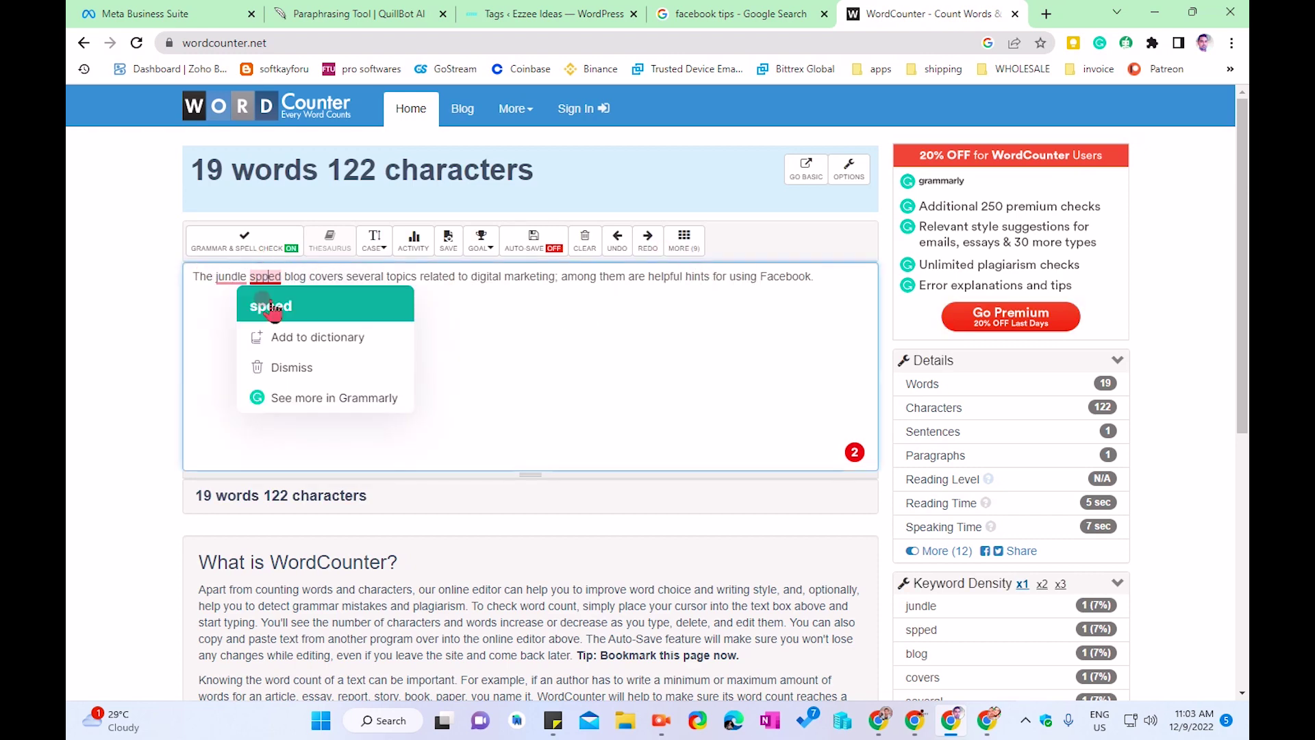
{"action": "left_click", "coordinate": [269, 305]}
{"action": "left_click_drag", "start_coordinate": [822, 281], "coordinate": [75, 341]}
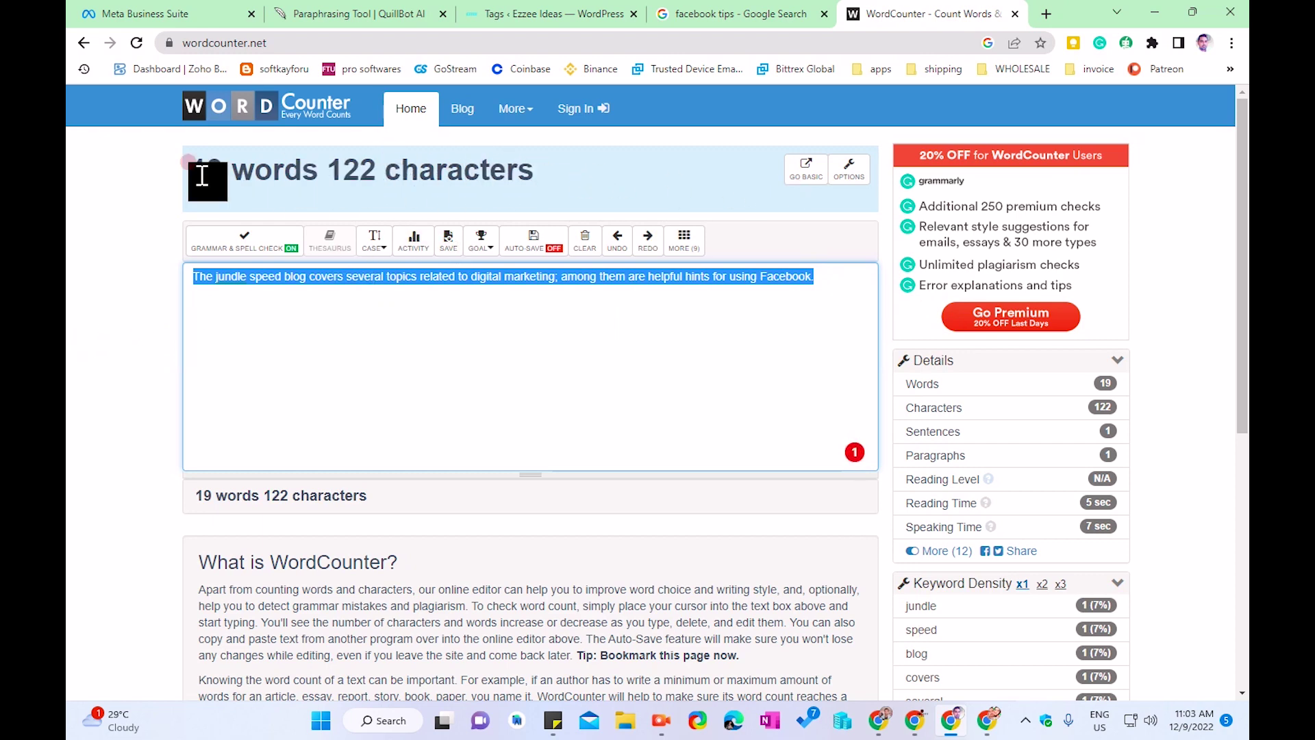
Return to the Jungle Speed Online categories page and try to add the "Social media tips" category with an empty description
{"action": "left_click", "coordinate": [408, 12]}
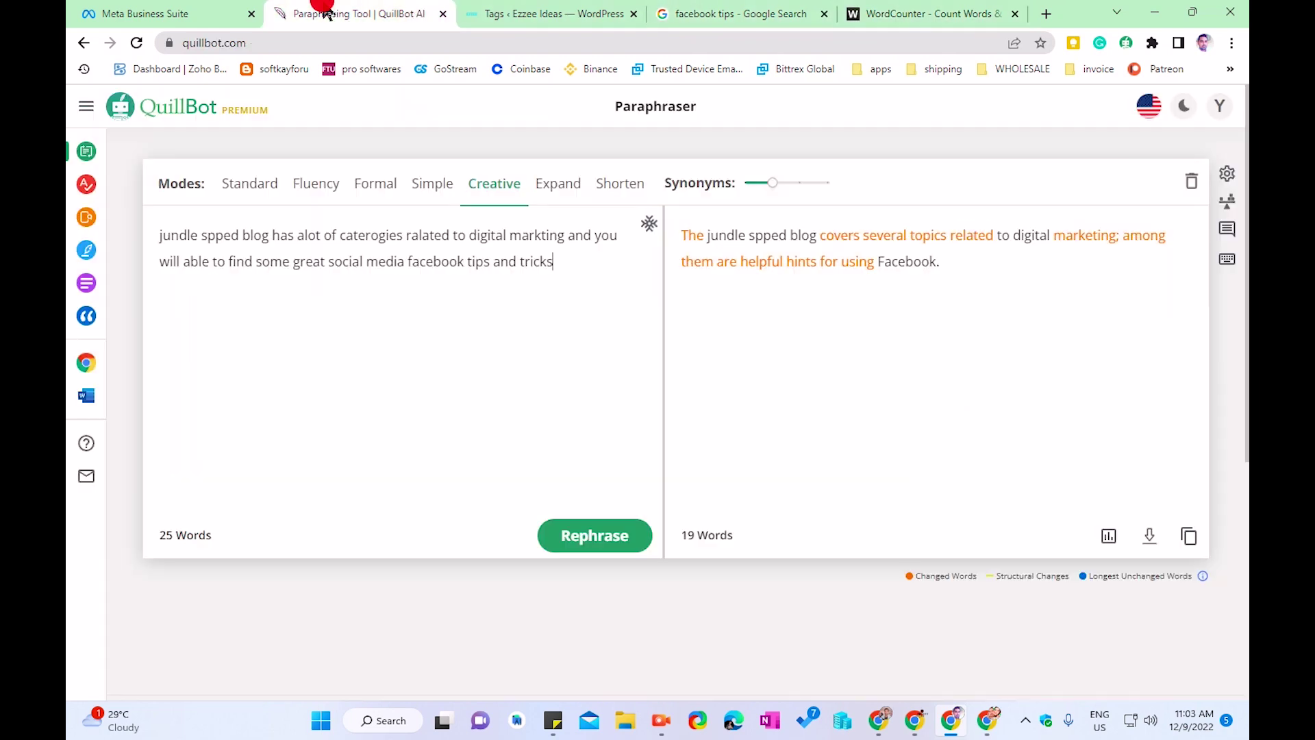
{"action": "left_click", "coordinate": [471, 14]}
{"action": "left_click", "coordinate": [883, 730]}
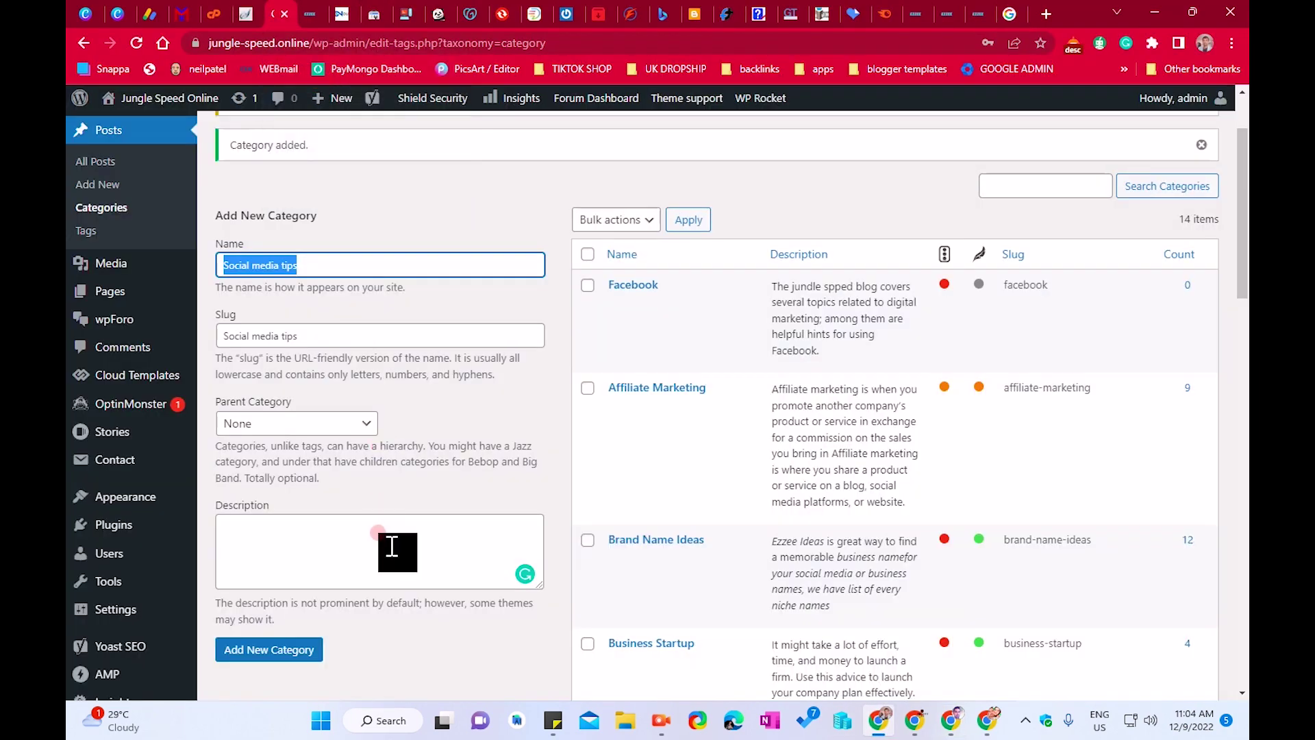
{"action": "left_click", "coordinate": [402, 531]}
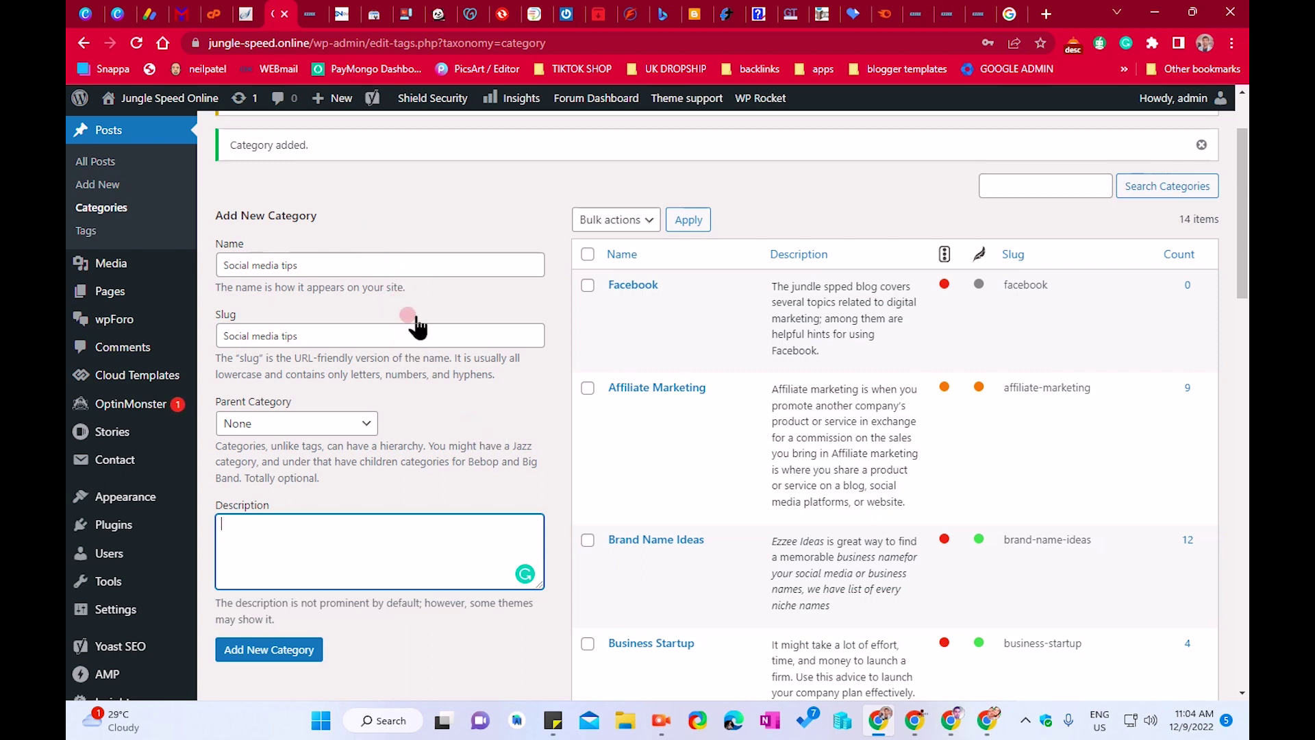
{"action": "mouse_move", "coordinate": [678, 317]}
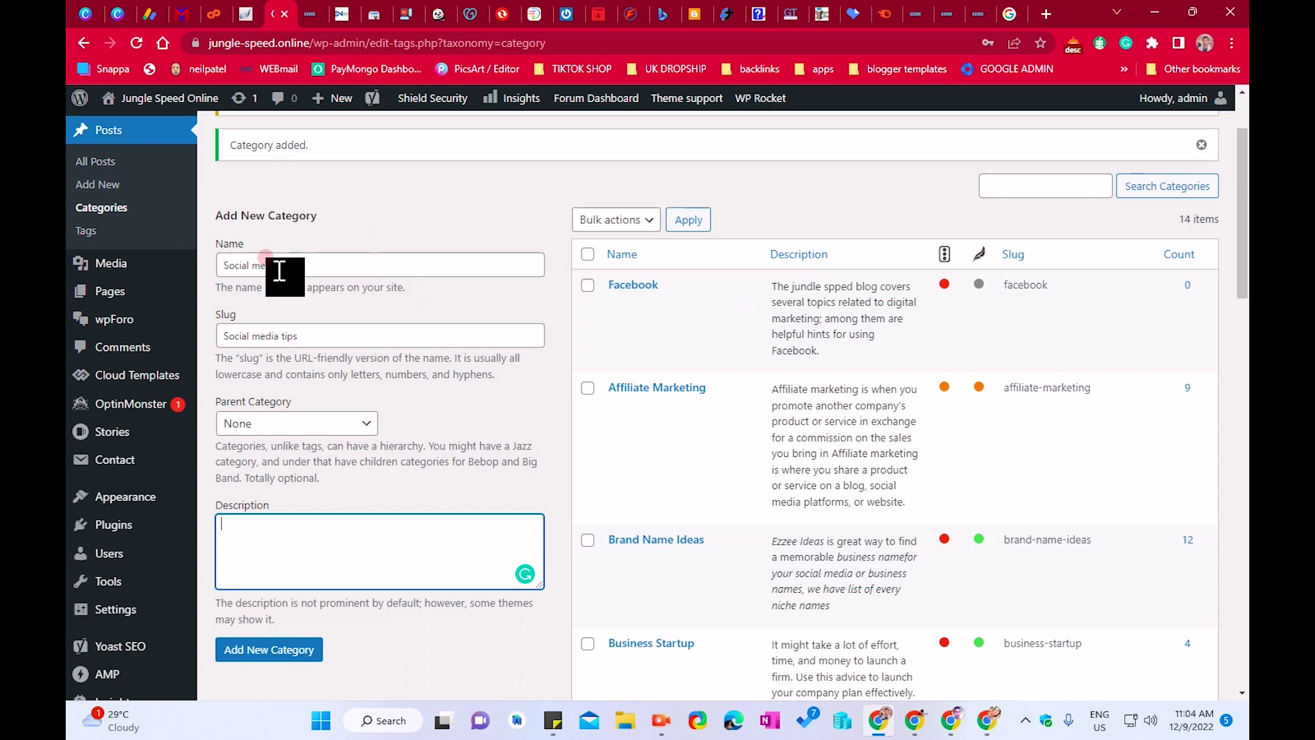
{"action": "left_click", "coordinate": [268, 649]}
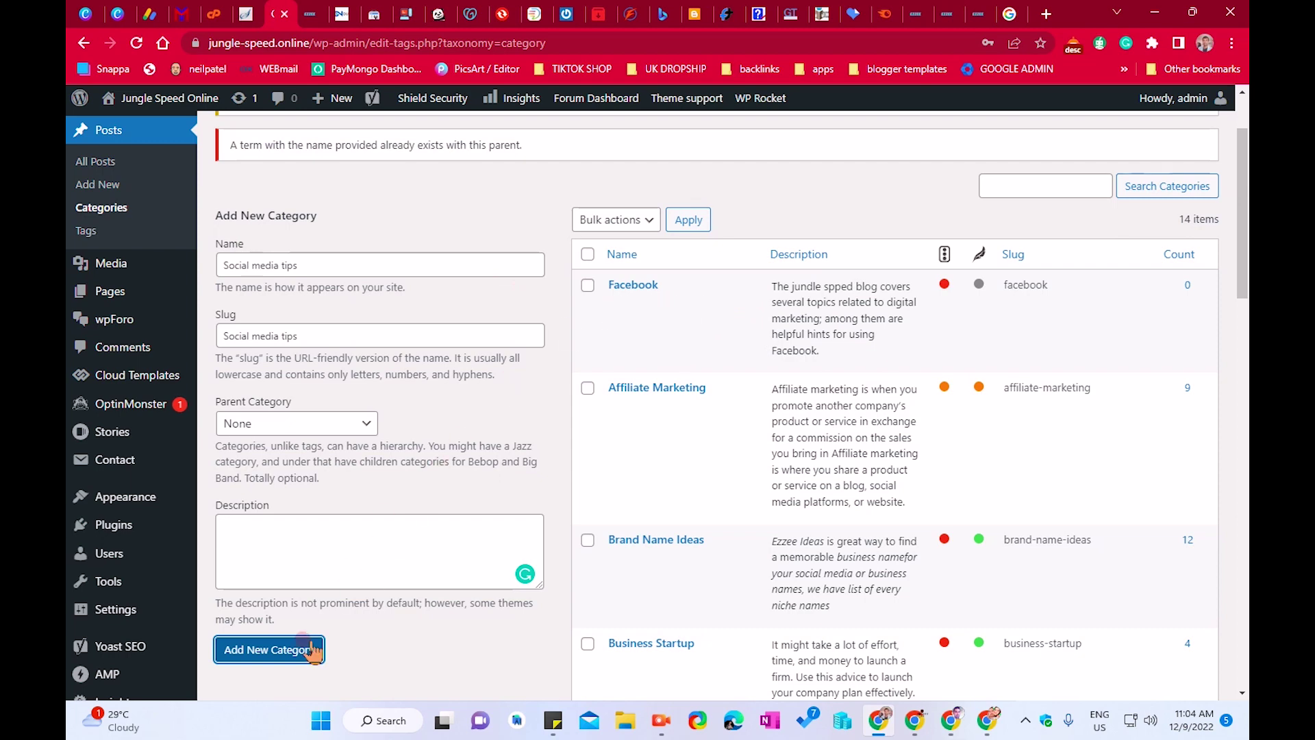
Look through the category list for an existing Social Media Tips entry and glance at the live home page
{"action": "scroll", "coordinate": [324, 636], "scroll_direction": "down", "scroll_amount": 15}
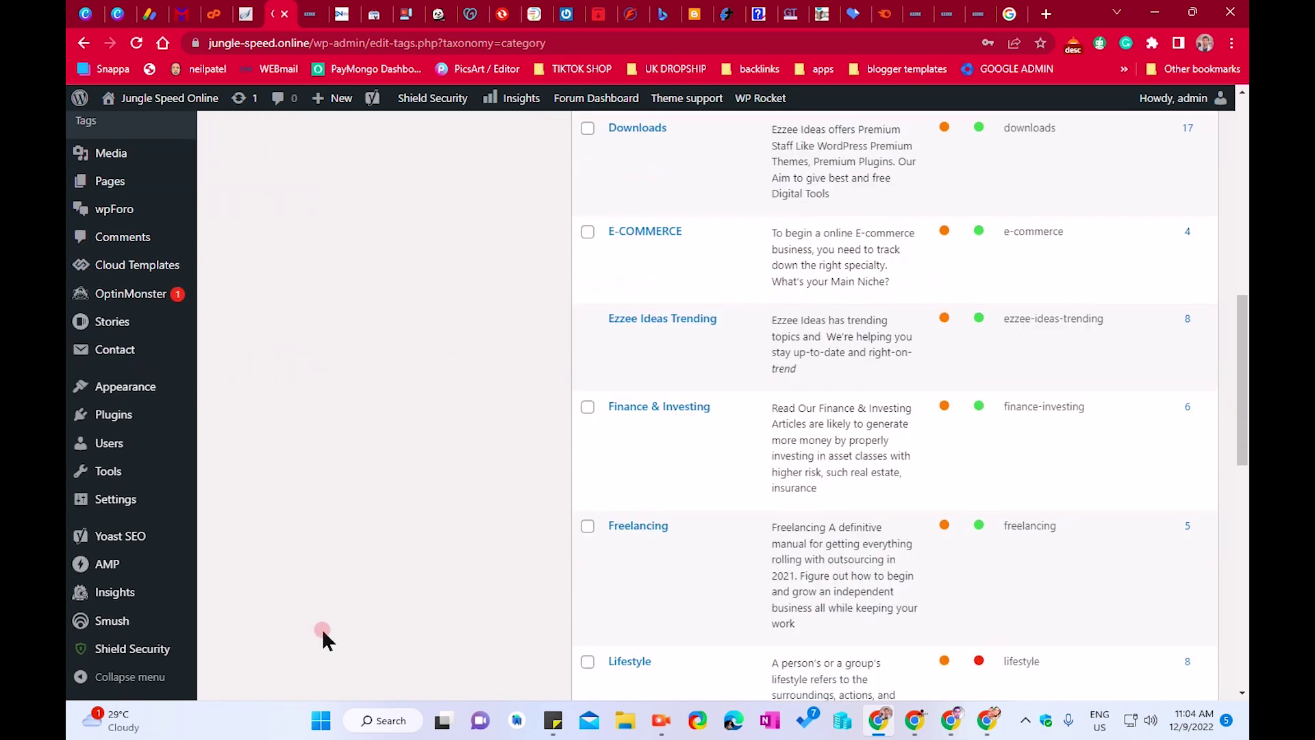
{"action": "mouse_move", "coordinate": [661, 447]}
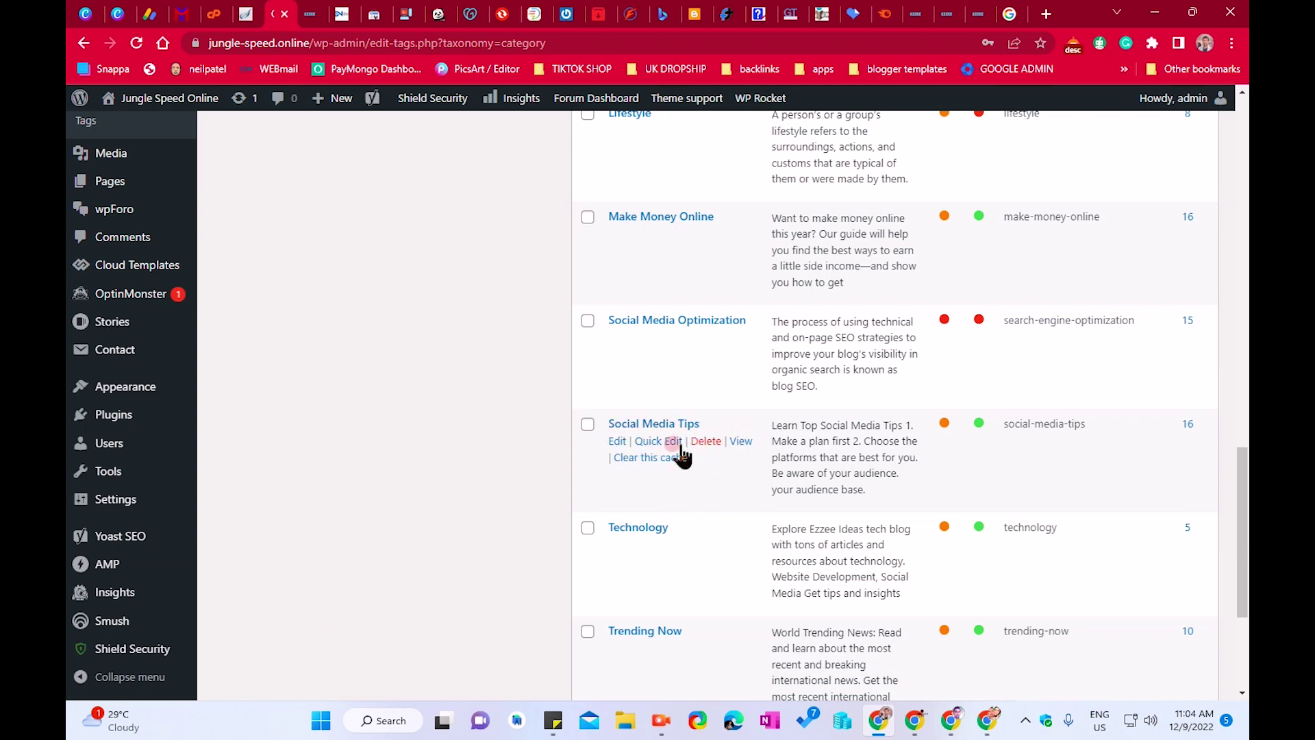
{"action": "scroll", "coordinate": [681, 449], "scroll_direction": "up", "scroll_amount": 10}
{"action": "left_click", "coordinate": [320, 14]}
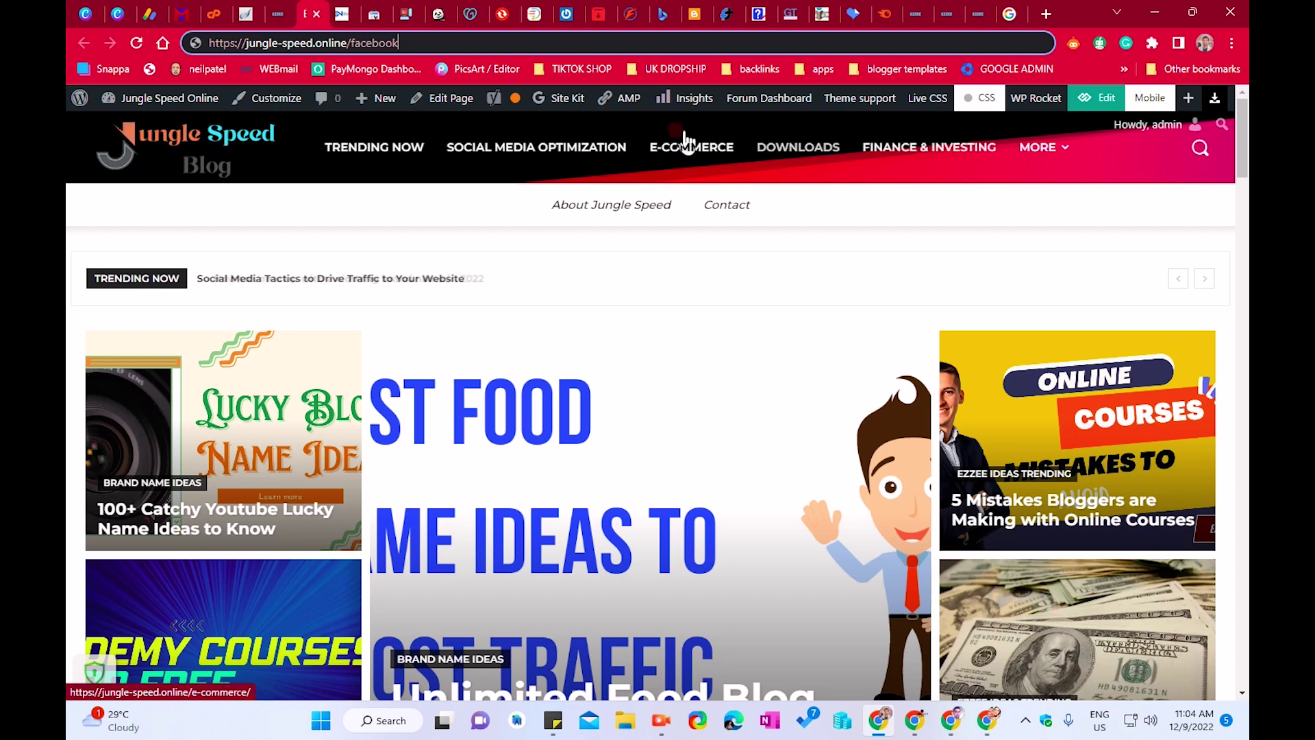
{"action": "left_click", "coordinate": [288, 14]}
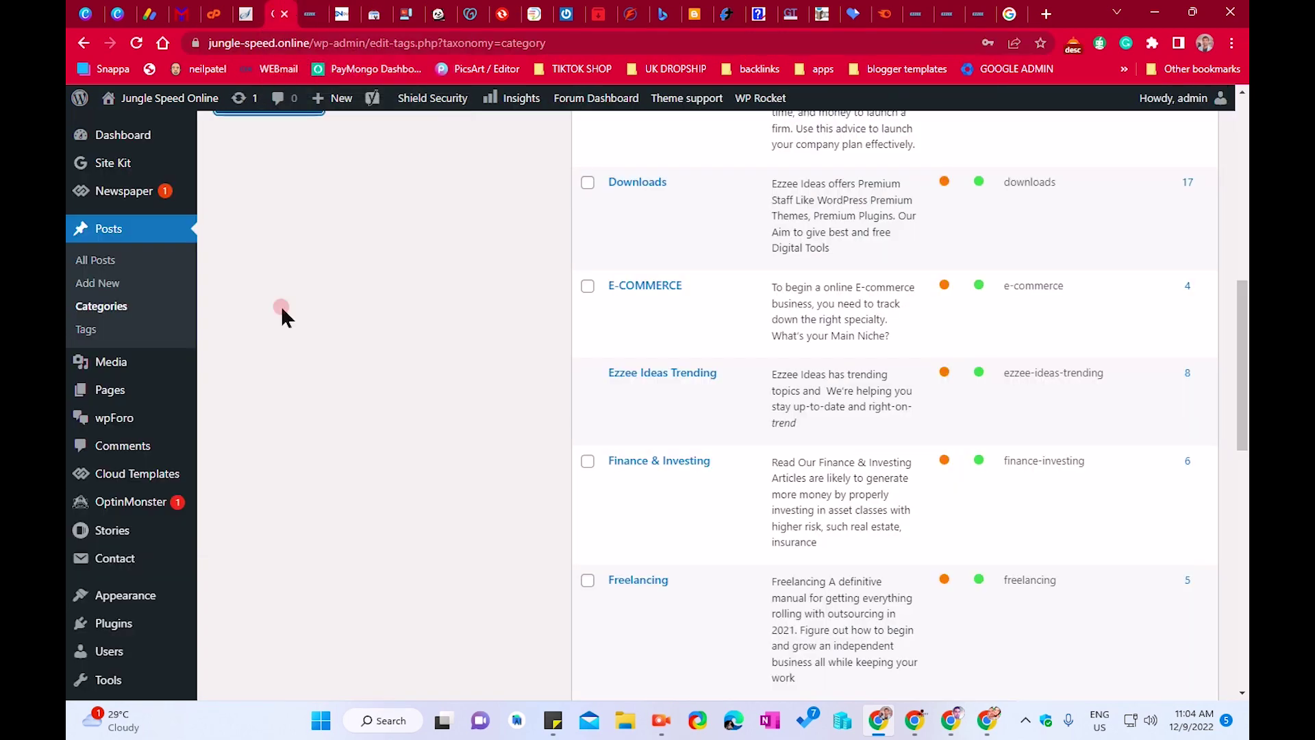
Open the site's navigation menu editor and compare it with the header navigation on the live home page
{"action": "scroll", "coordinate": [291, 434], "scroll_direction": "down", "scroll_amount": 2}
{"action": "mouse_move", "coordinate": [171, 493]}
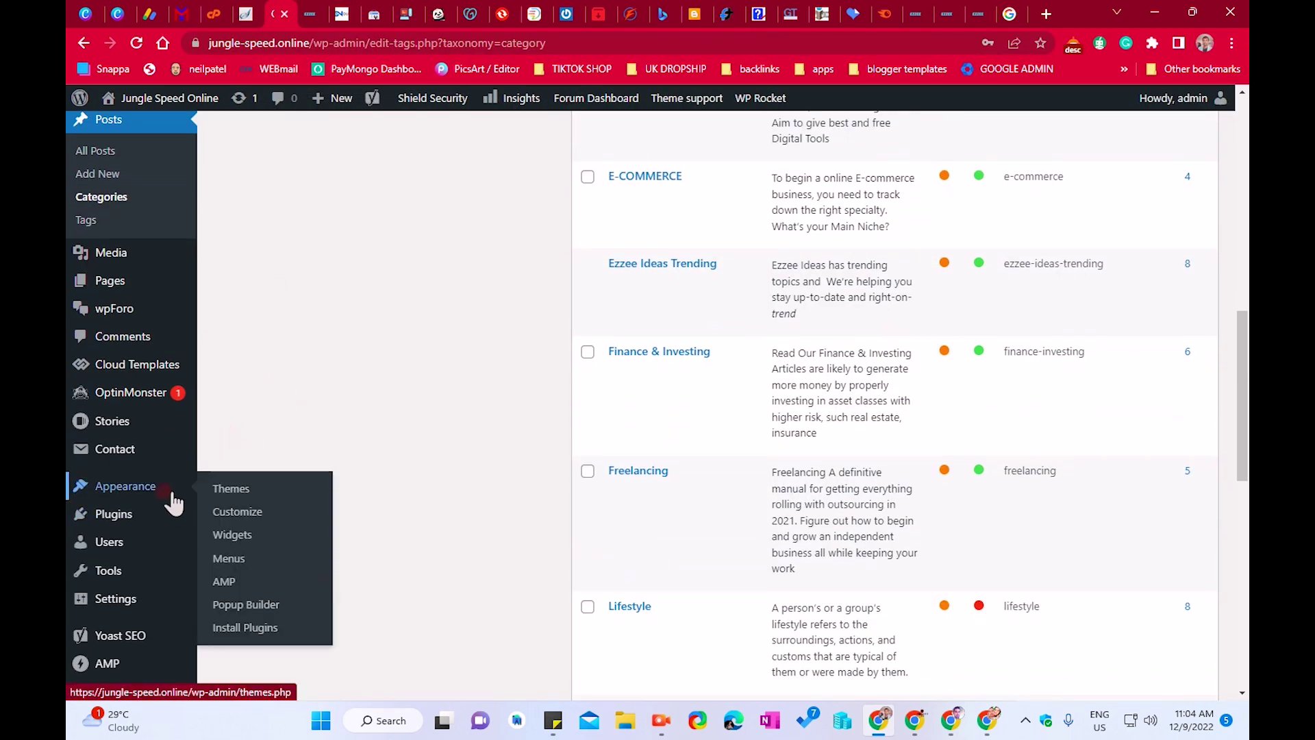
{"action": "left_click", "coordinate": [228, 561]}
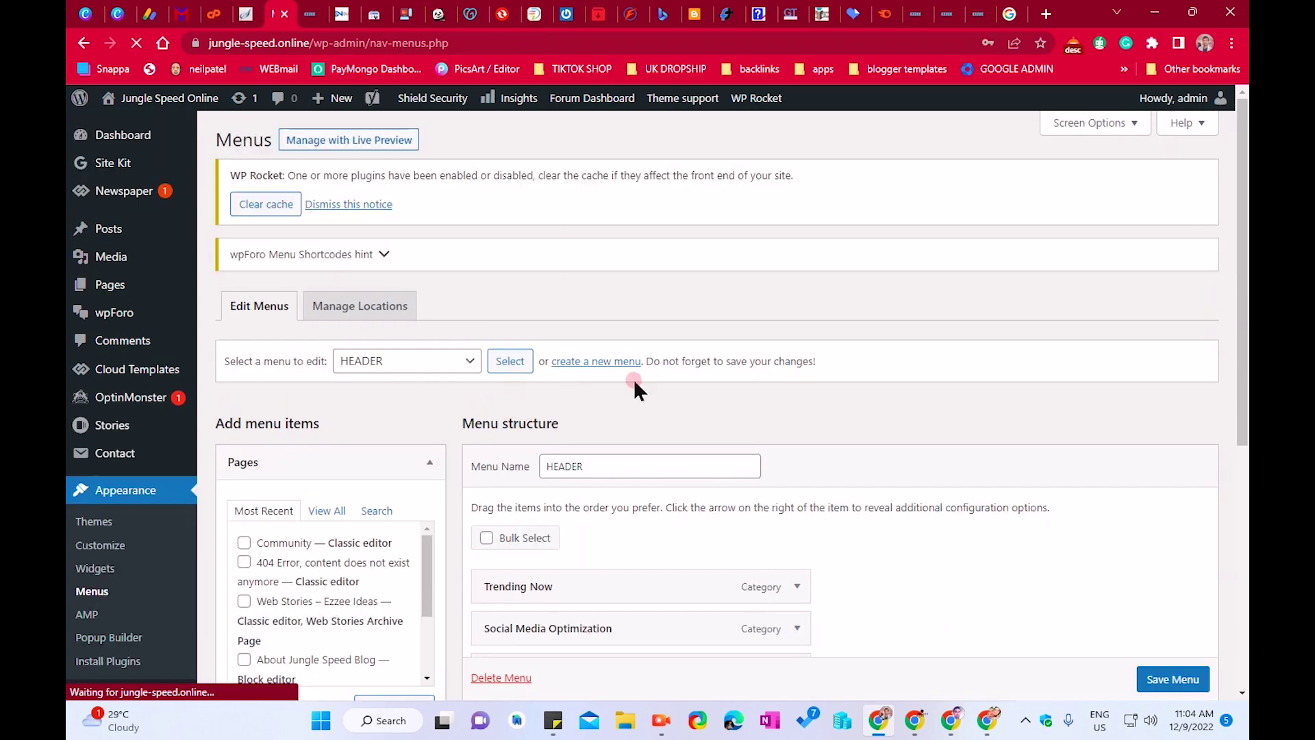
{"action": "left_click", "coordinate": [317, 10]}
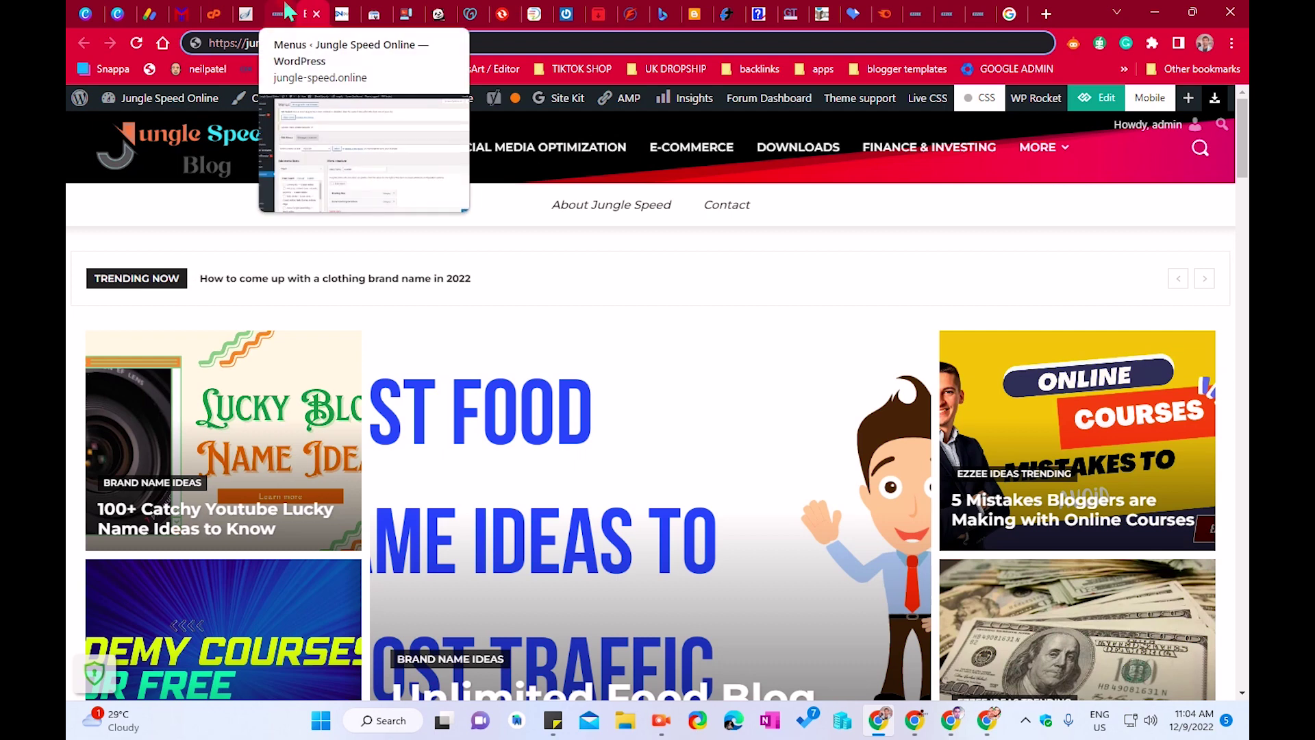
{"action": "left_click", "coordinate": [287, 11]}
Start a new navigation menu and name it "Main Menu -1"
{"action": "scroll", "coordinate": [691, 243], "scroll_direction": "down", "scroll_amount": 3}
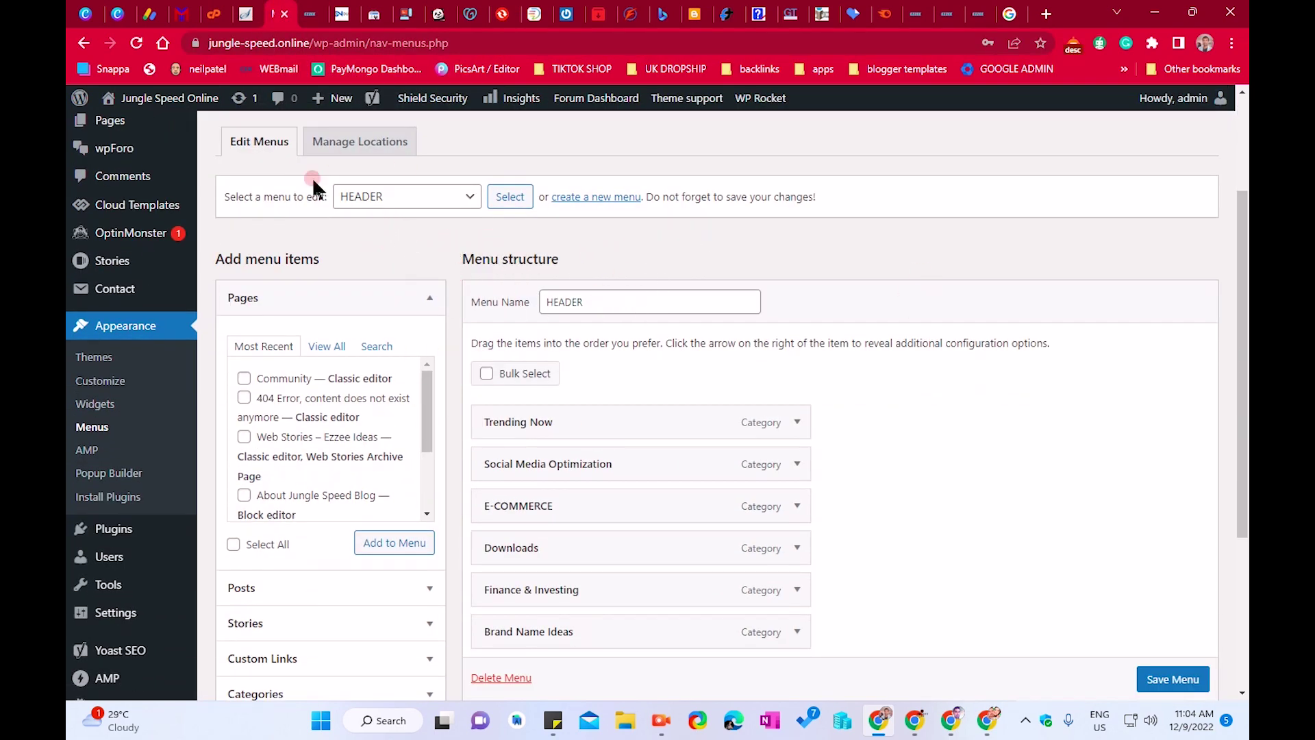
{"action": "scroll", "coordinate": [593, 226], "scroll_direction": "up", "scroll_amount": 3}
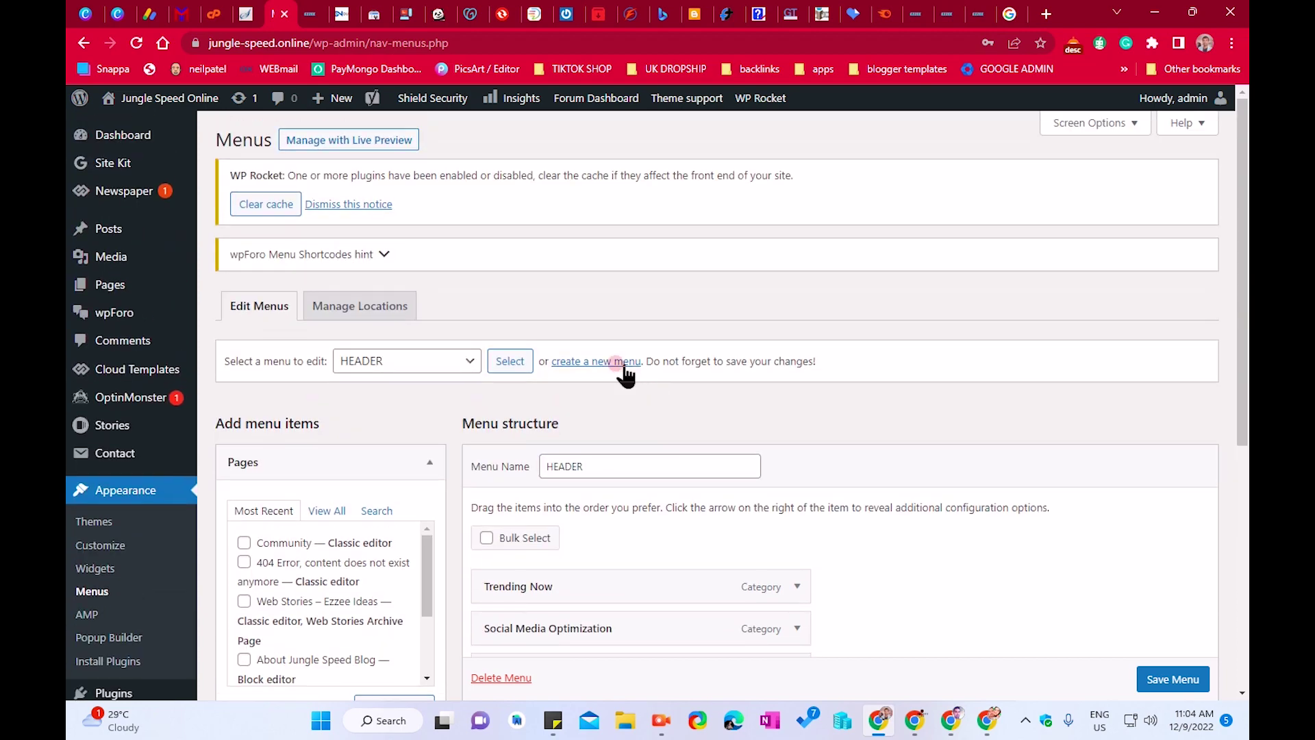
{"action": "left_click", "coordinate": [619, 362]}
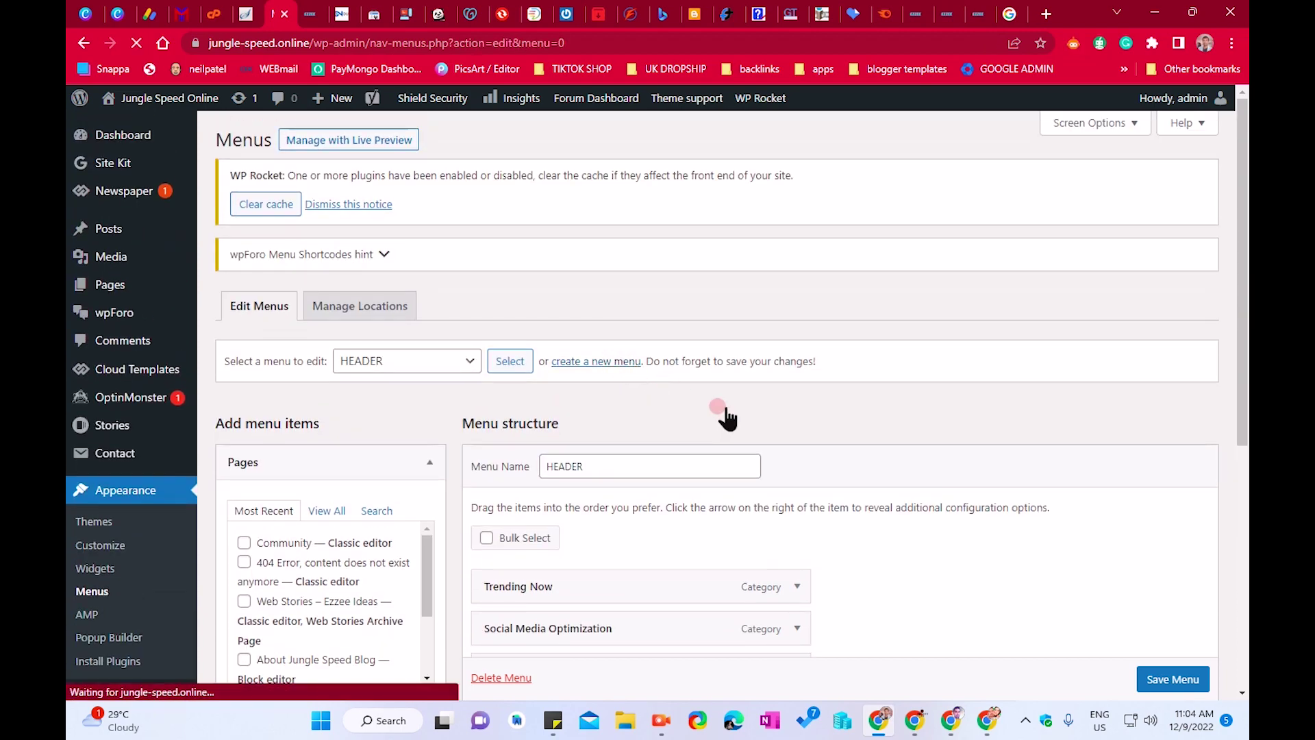
{"action": "scroll", "coordinate": [713, 380], "scroll_direction": "down", "scroll_amount": 1}
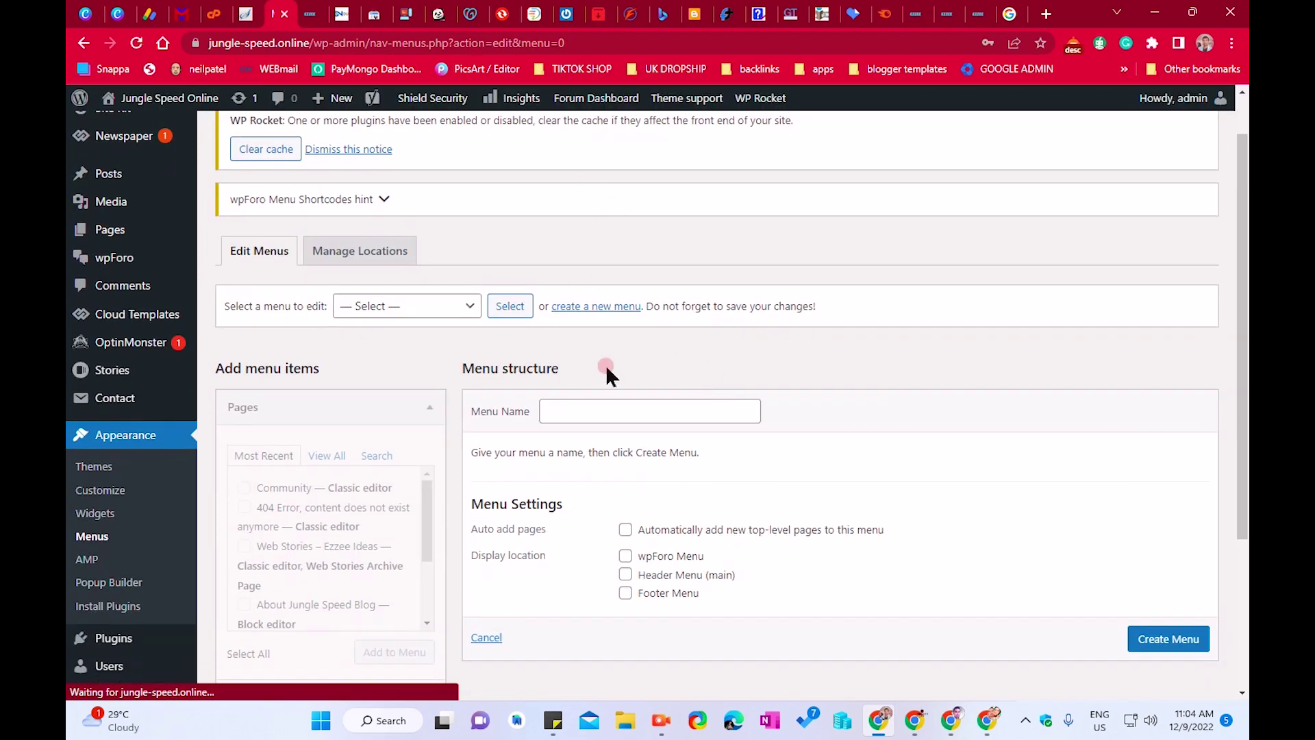
{"action": "left_click", "coordinate": [631, 408]}
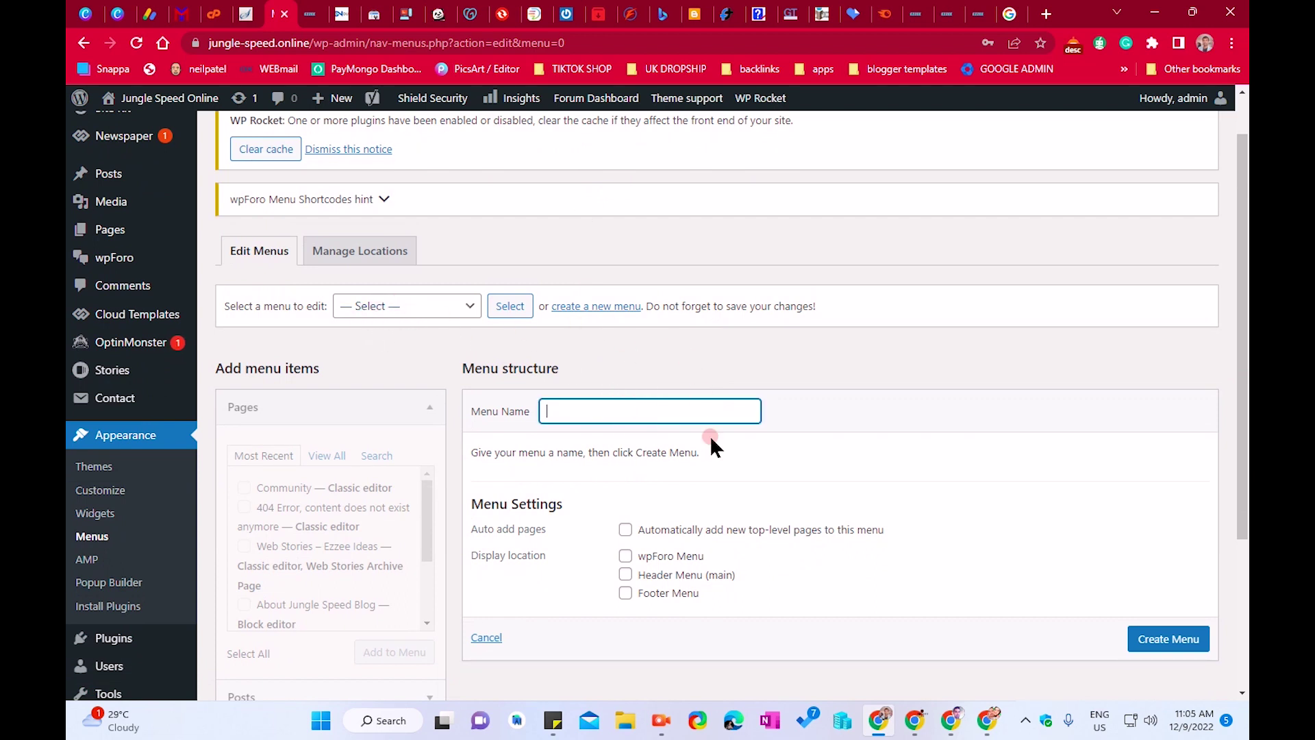
{"action": "type", "text": "Main Menu -1"}
Review the site's existing menus, the display location options, and the live home page's header navigation
{"action": "left_click", "coordinate": [405, 305]}
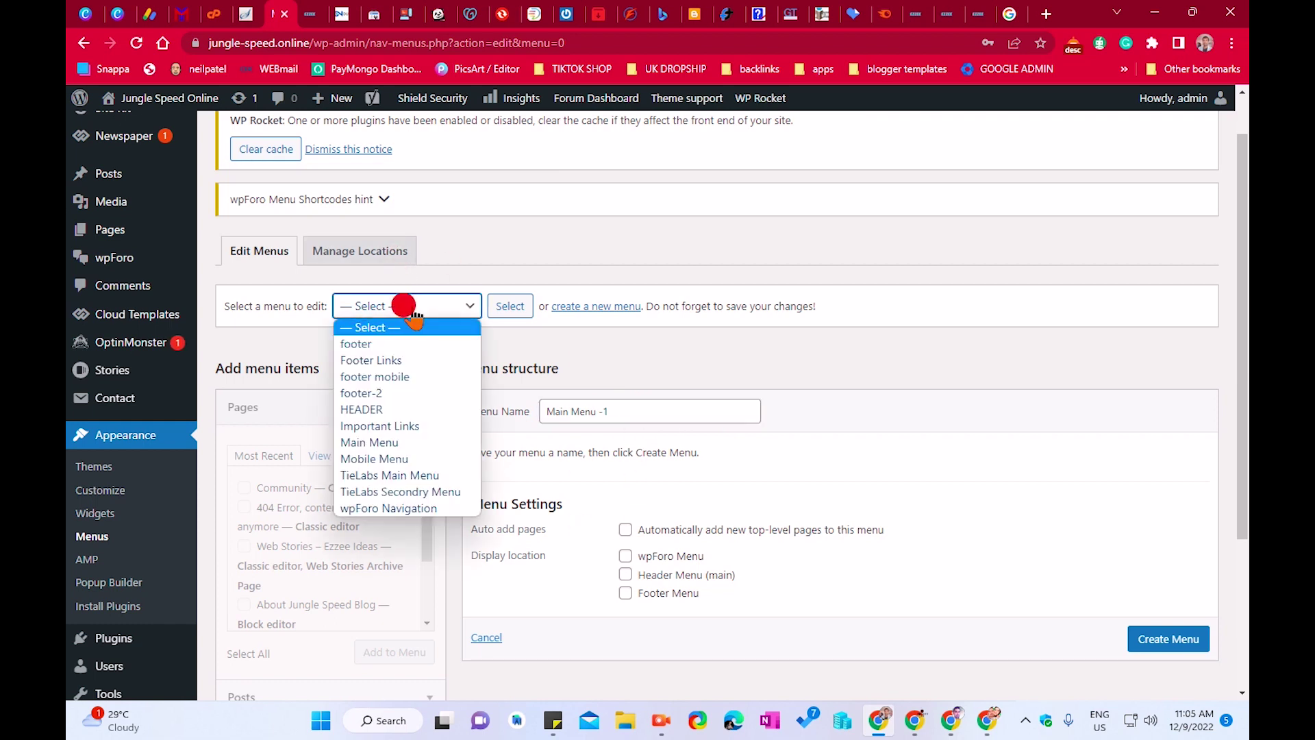
{"action": "left_click", "coordinate": [706, 346]}
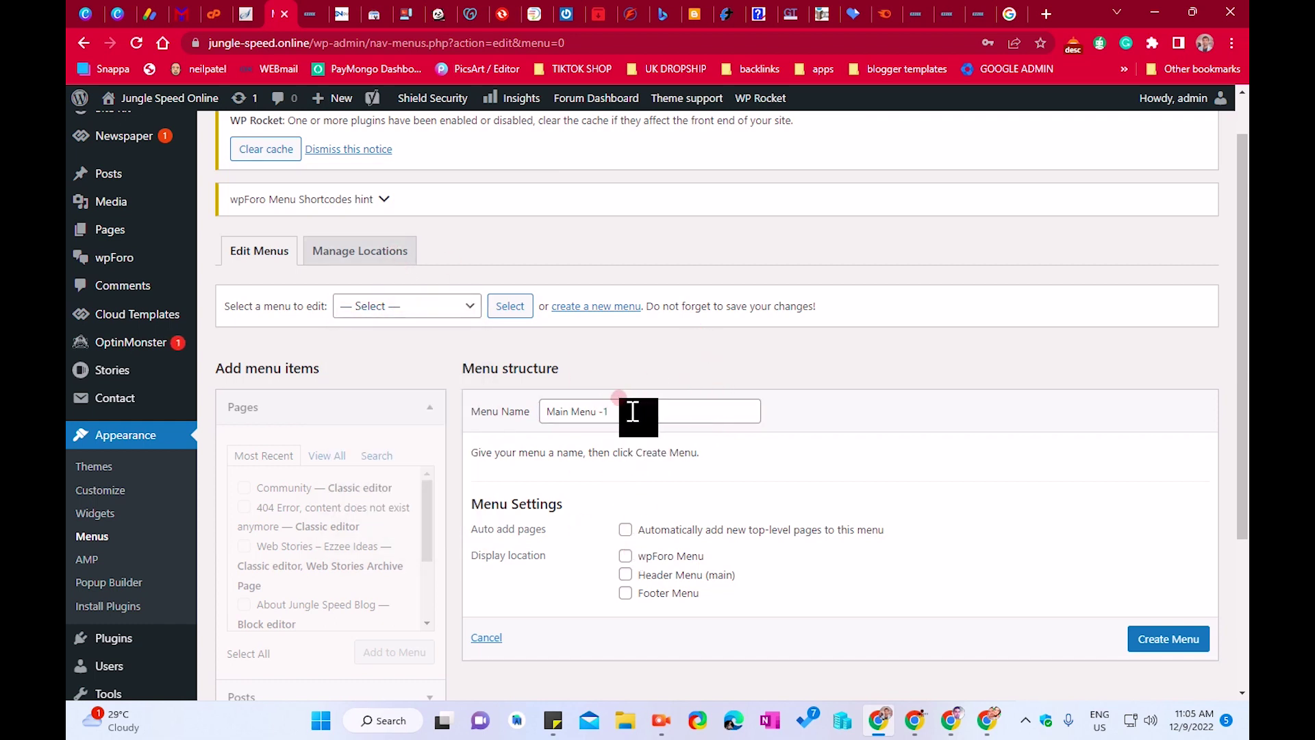
{"action": "scroll", "coordinate": [593, 411], "scroll_direction": "down", "scroll_amount": 2}
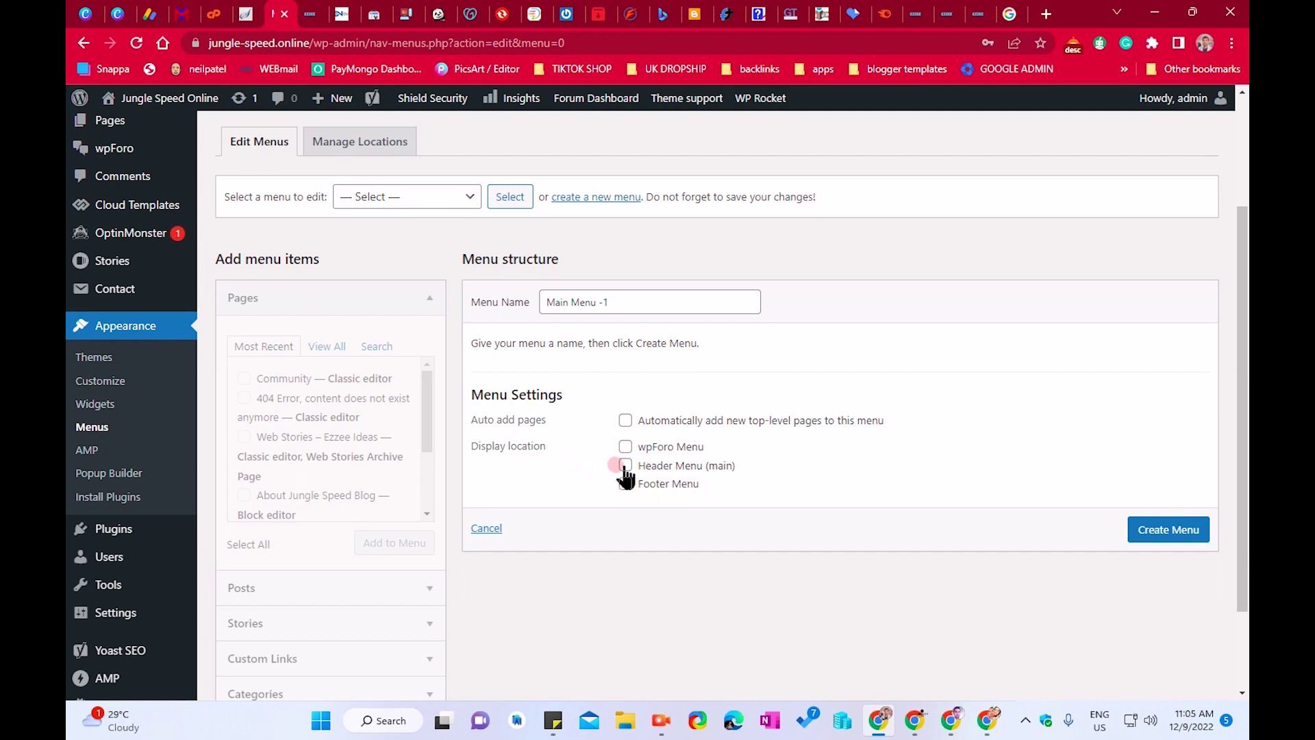
{"action": "left_click", "coordinate": [635, 300]}
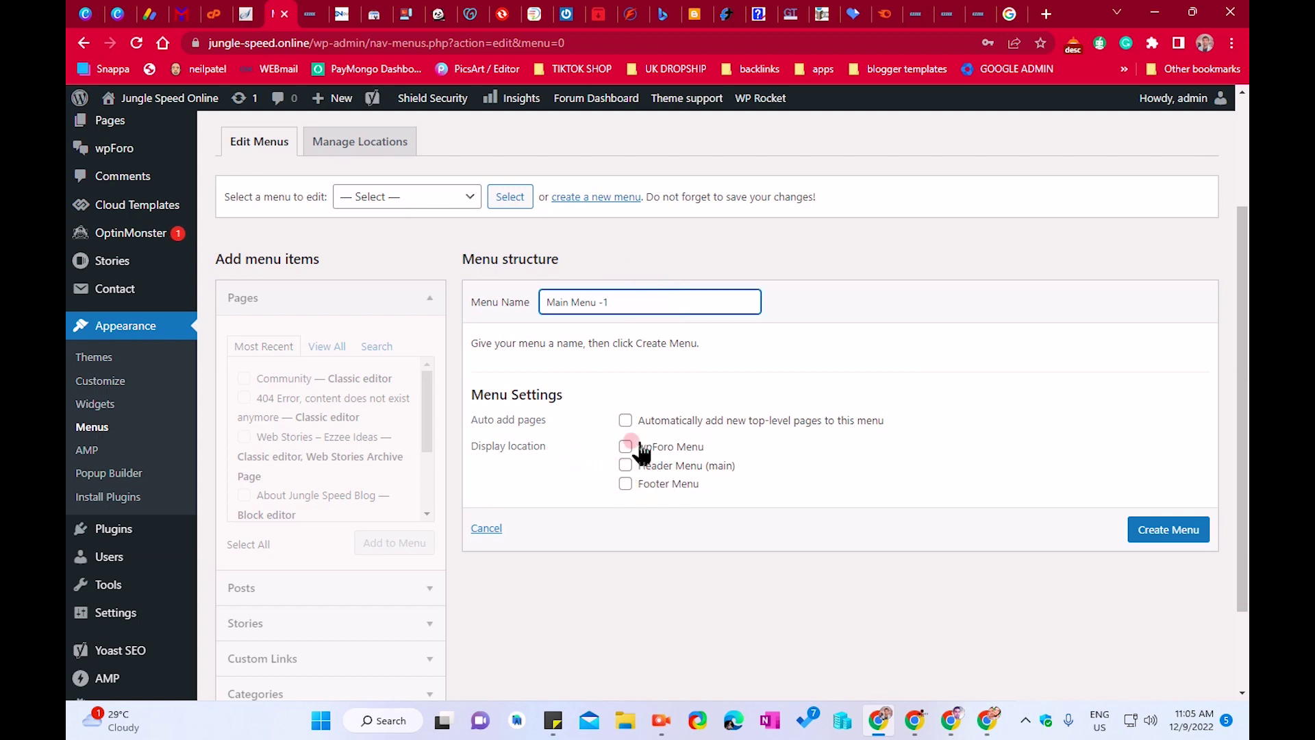
{"action": "left_click", "coordinate": [314, 9]}
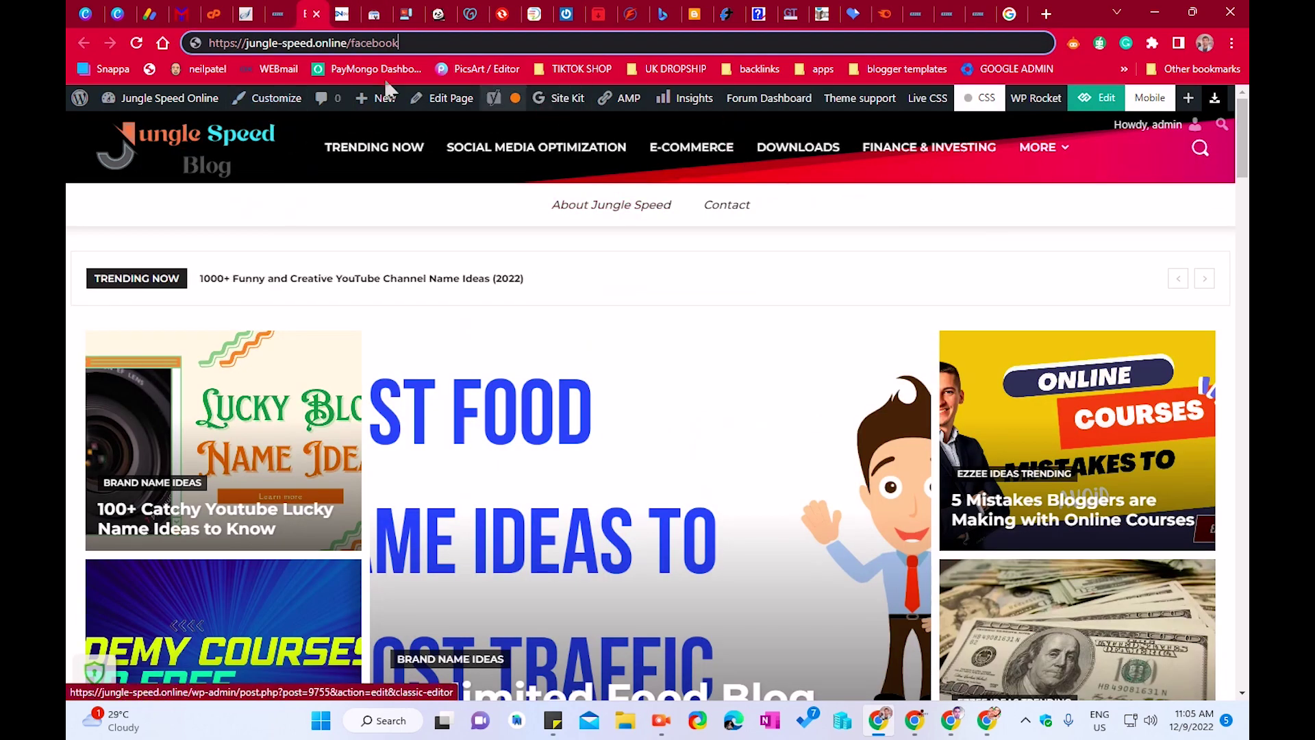
{"action": "left_click", "coordinate": [278, 12]}
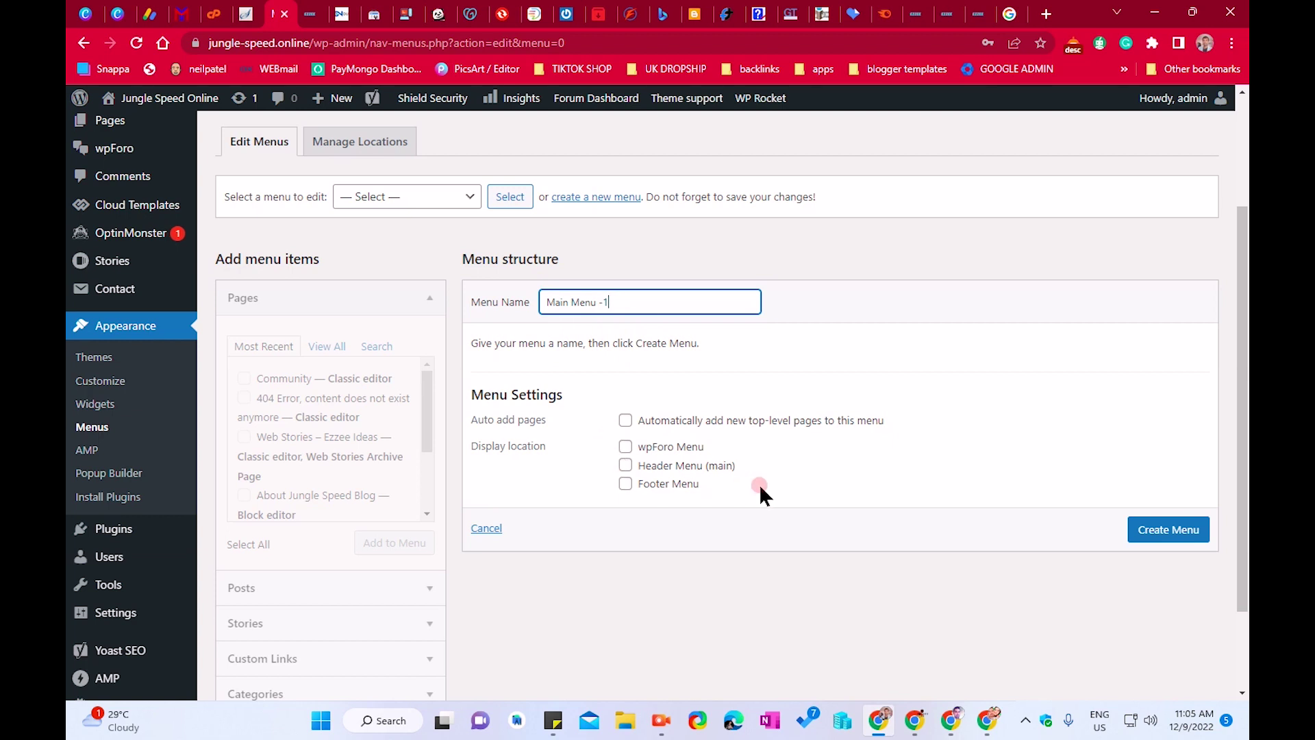
Assign the new menu to the Header Menu (main) display location and create it
{"action": "left_click", "coordinate": [625, 465]}
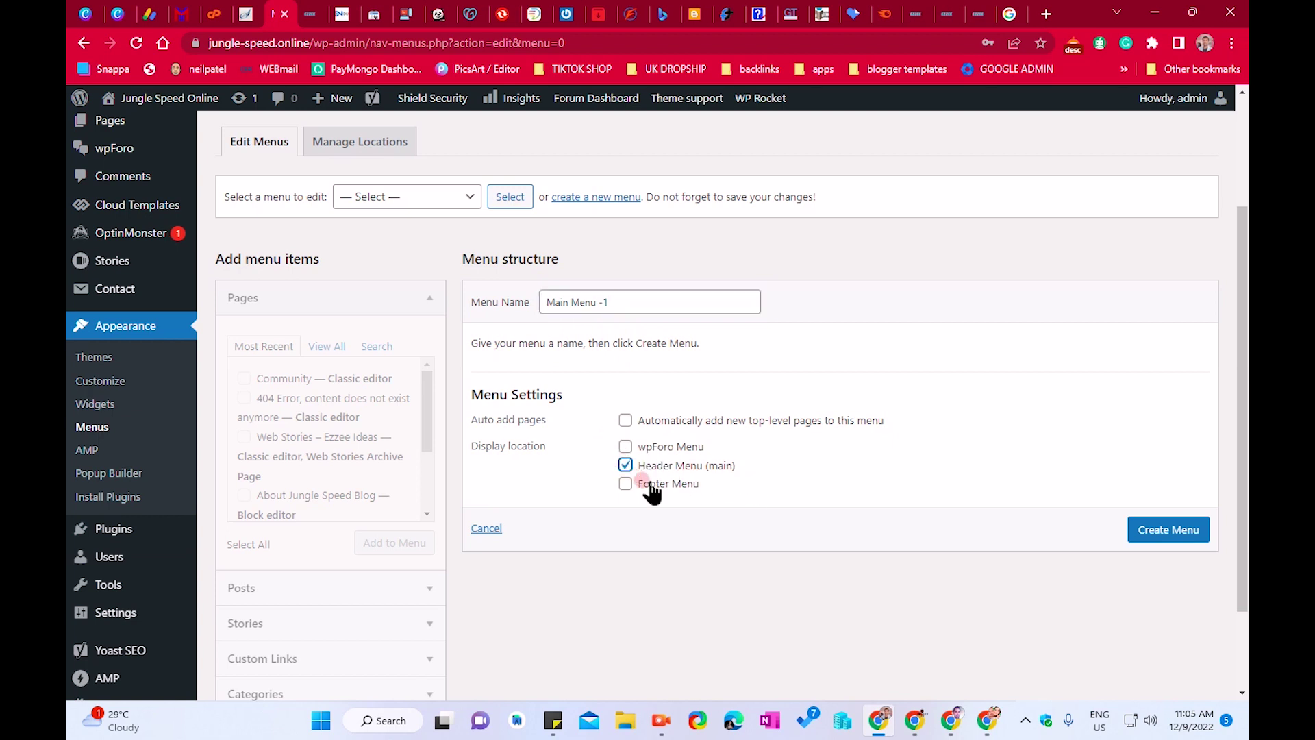
{"action": "left_click", "coordinate": [1155, 529]}
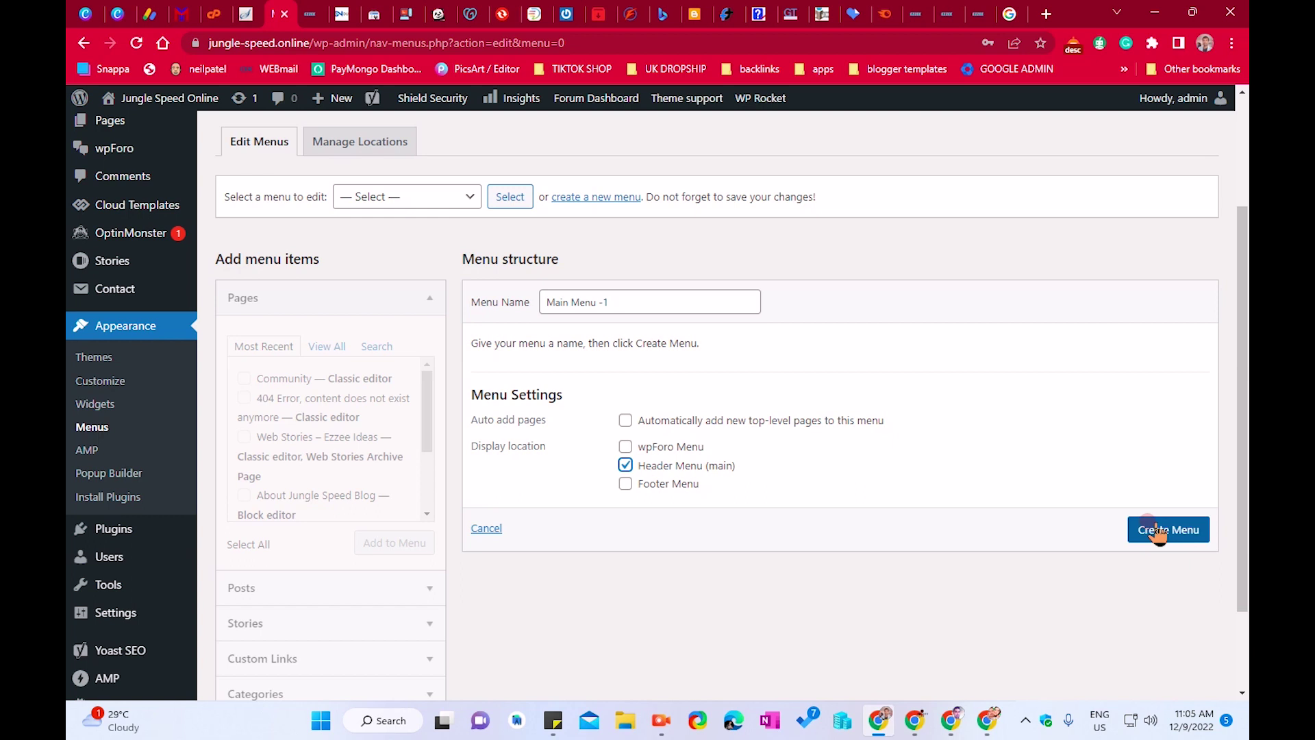
{"action": "left_click", "coordinate": [1127, 396]}
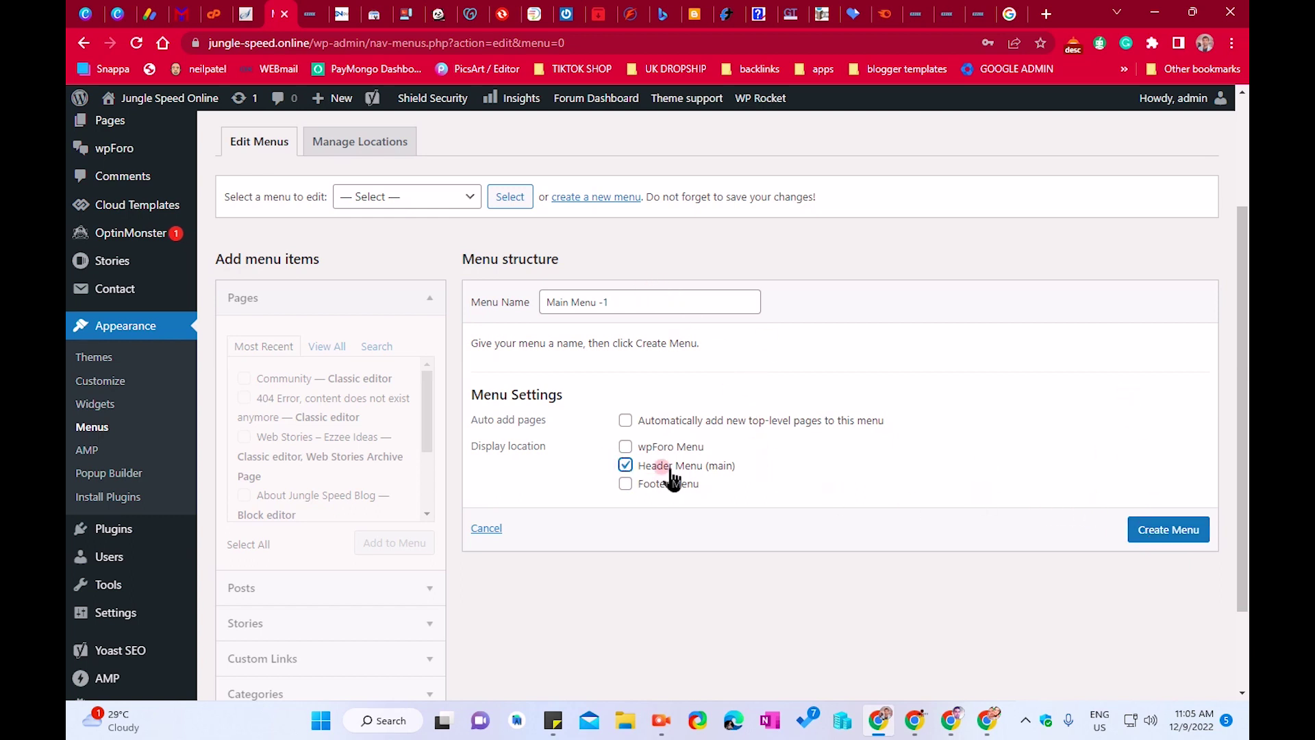
{"action": "left_click", "coordinate": [1142, 531]}
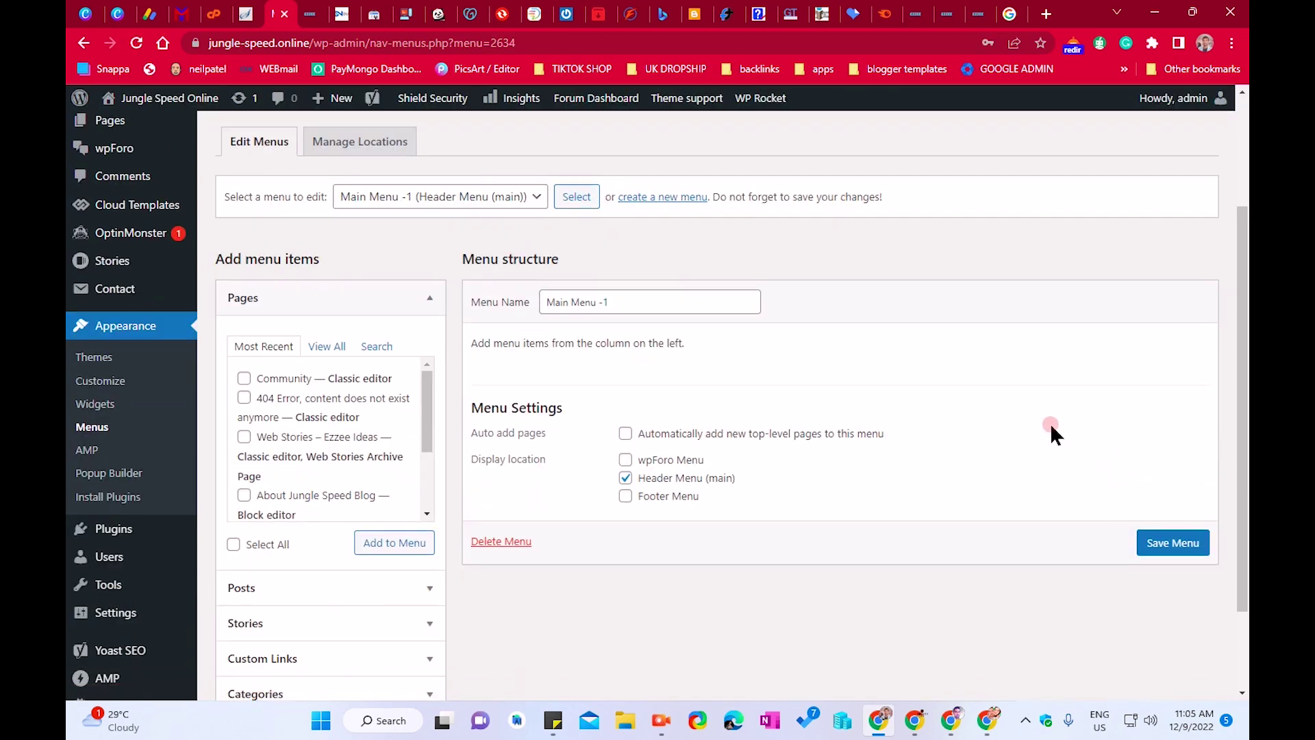
Add the Facebook and Social Media Tips categories from the full category list to Main Menu -1
{"action": "scroll", "coordinate": [410, 196], "scroll_direction": "down", "scroll_amount": 1}
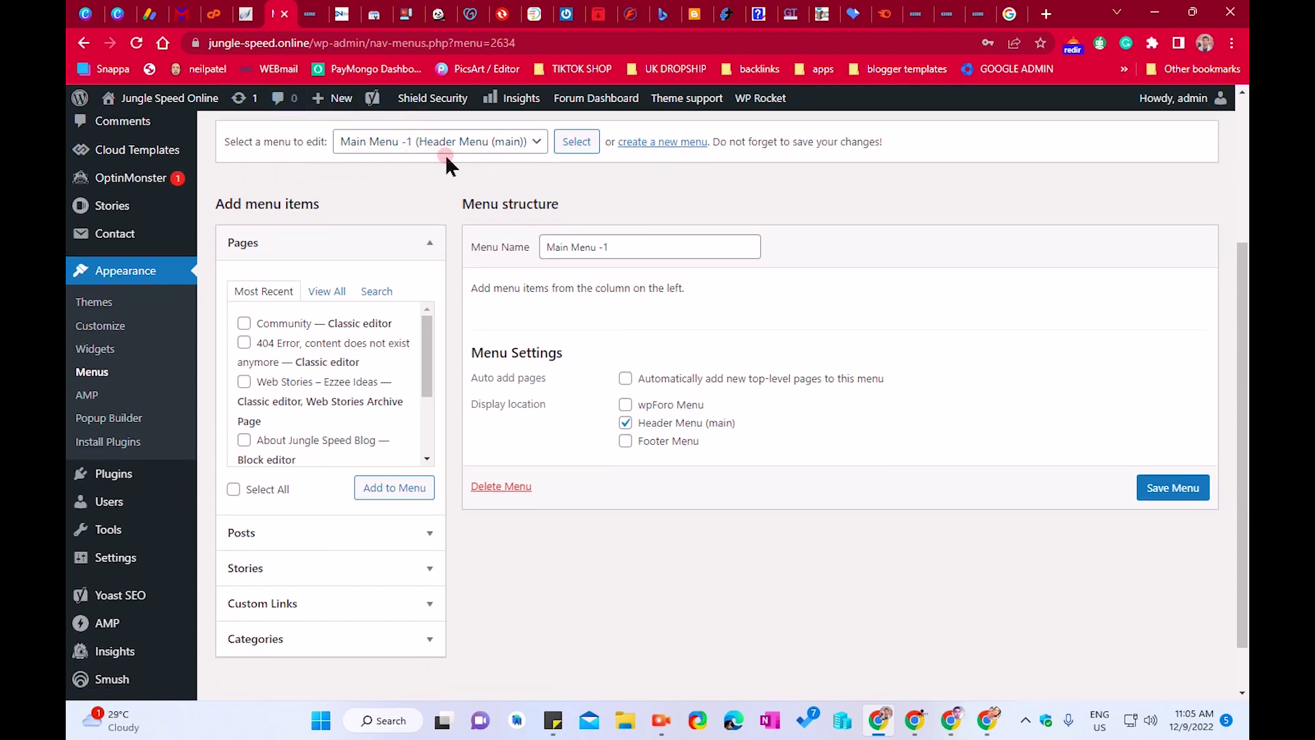
{"action": "scroll", "coordinate": [514, 271], "scroll_direction": "down", "scroll_amount": 1}
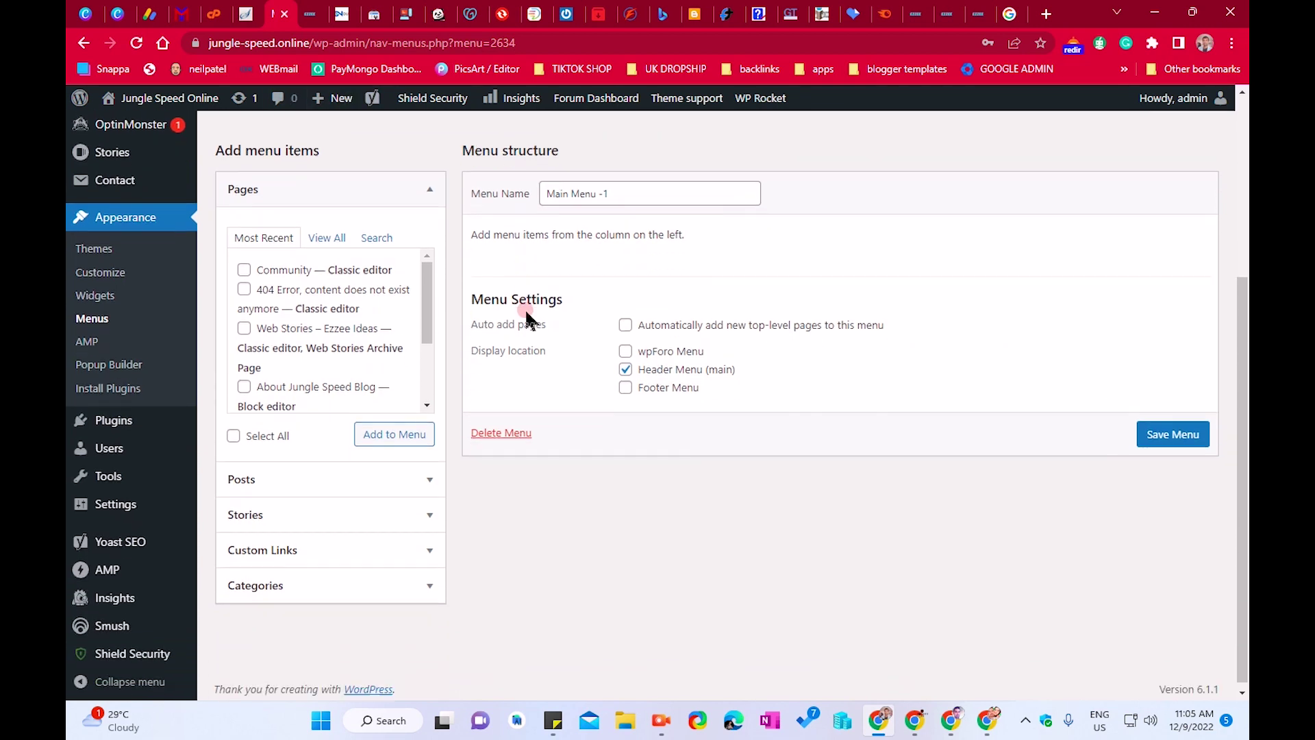
{"action": "left_click", "coordinate": [361, 588]}
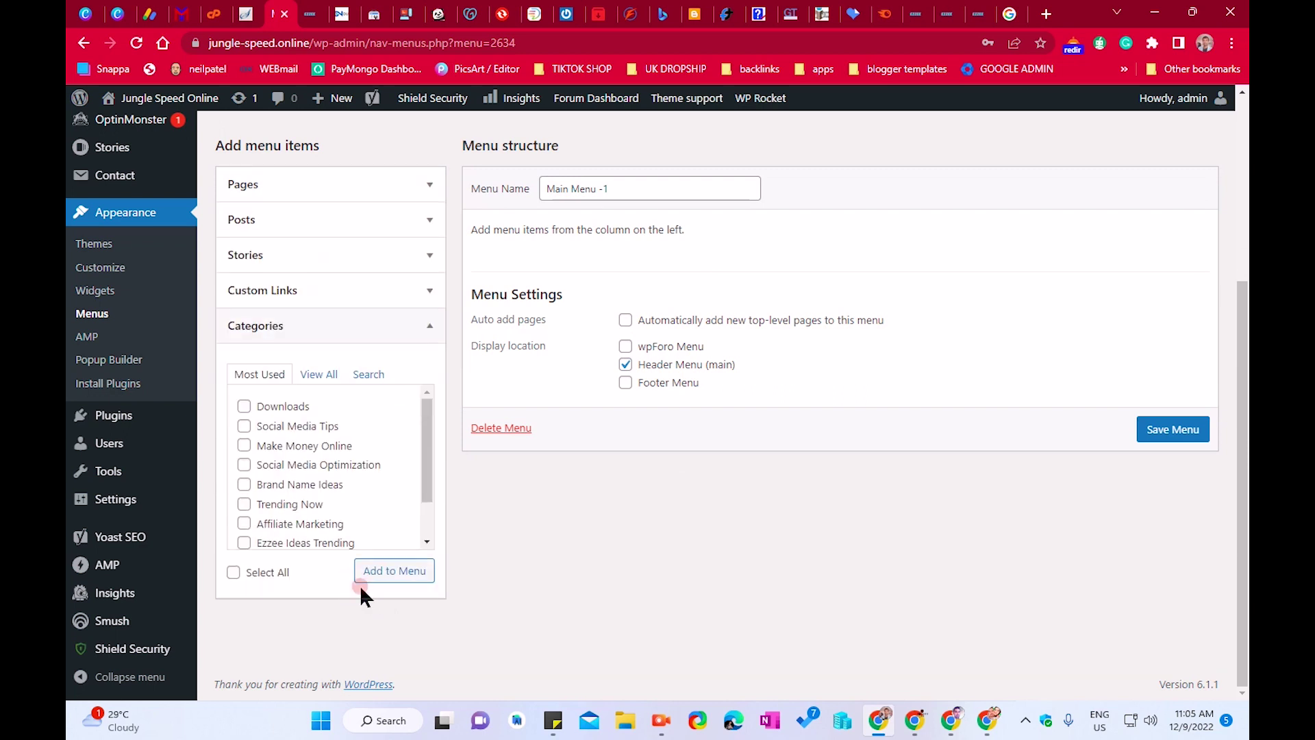
{"action": "left_click", "coordinate": [311, 376]}
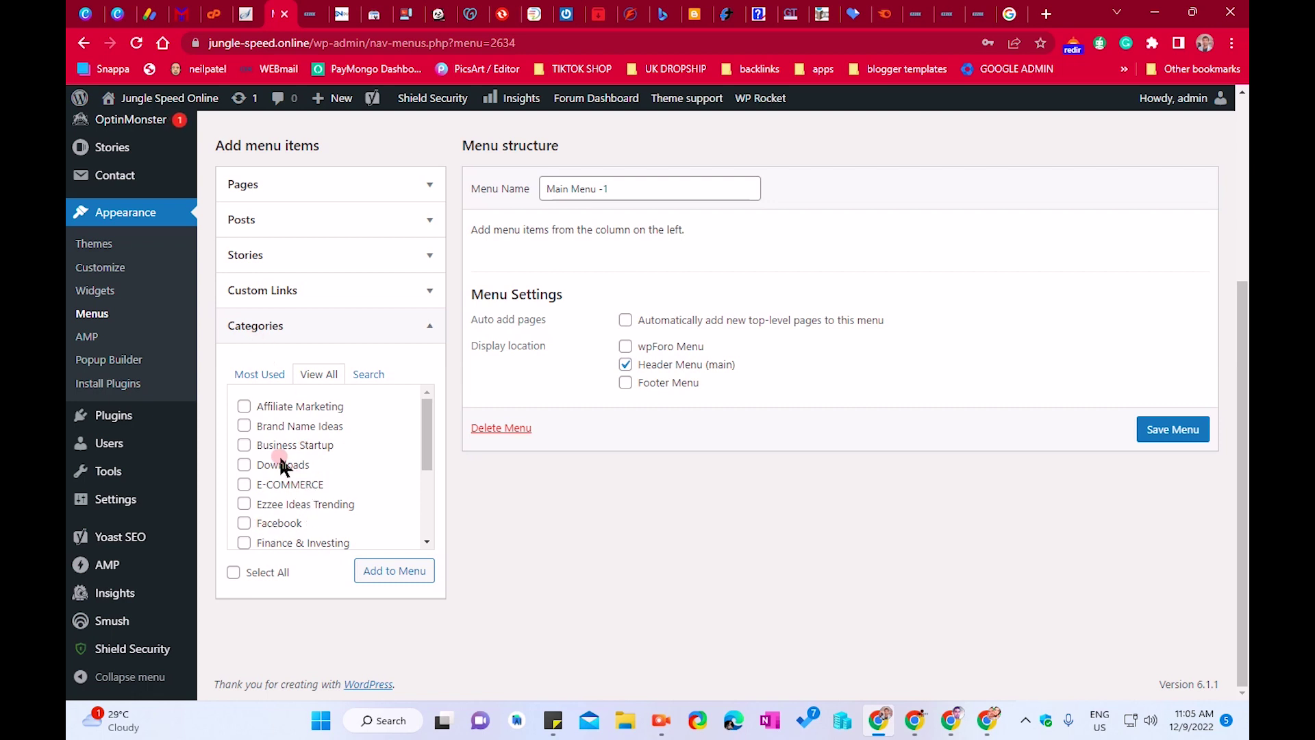
{"action": "scroll", "coordinate": [287, 480], "scroll_direction": "down", "scroll_amount": 2}
{"action": "scroll", "coordinate": [293, 494], "scroll_direction": "up", "scroll_amount": 2}
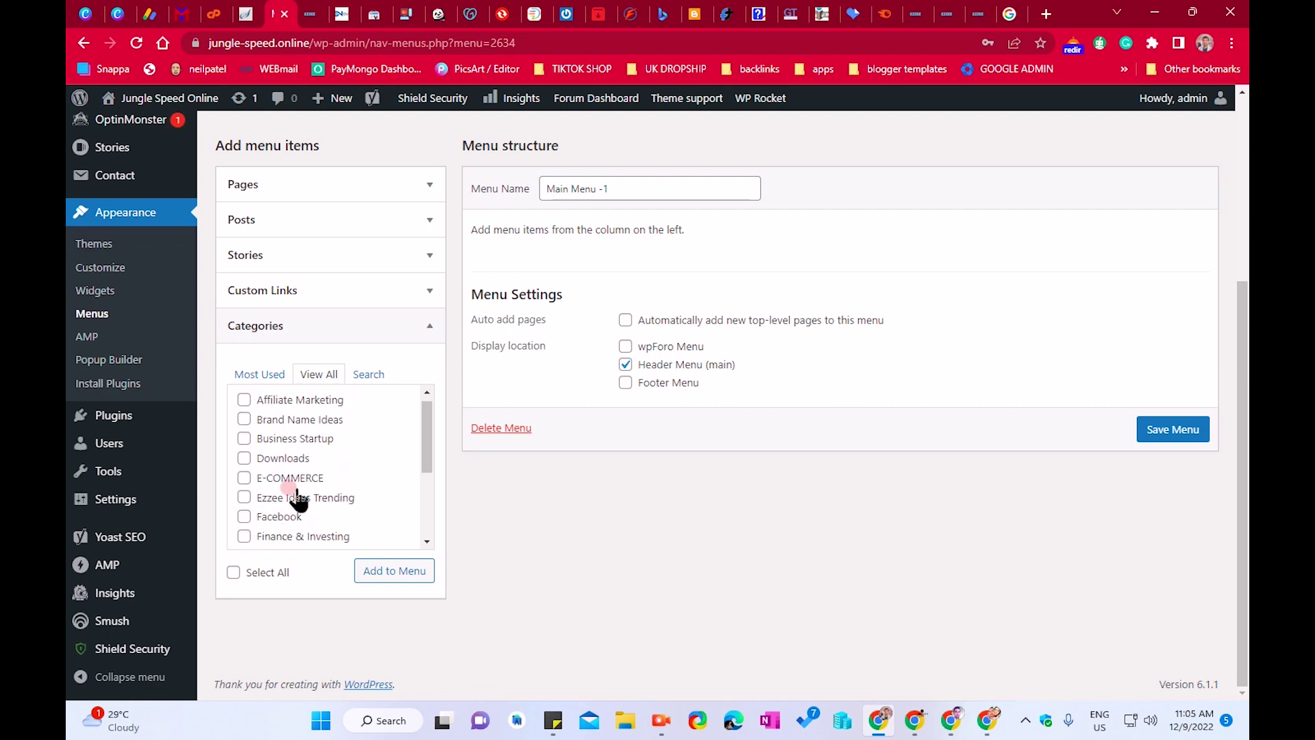
{"action": "scroll", "coordinate": [298, 496], "scroll_direction": "down", "scroll_amount": 3}
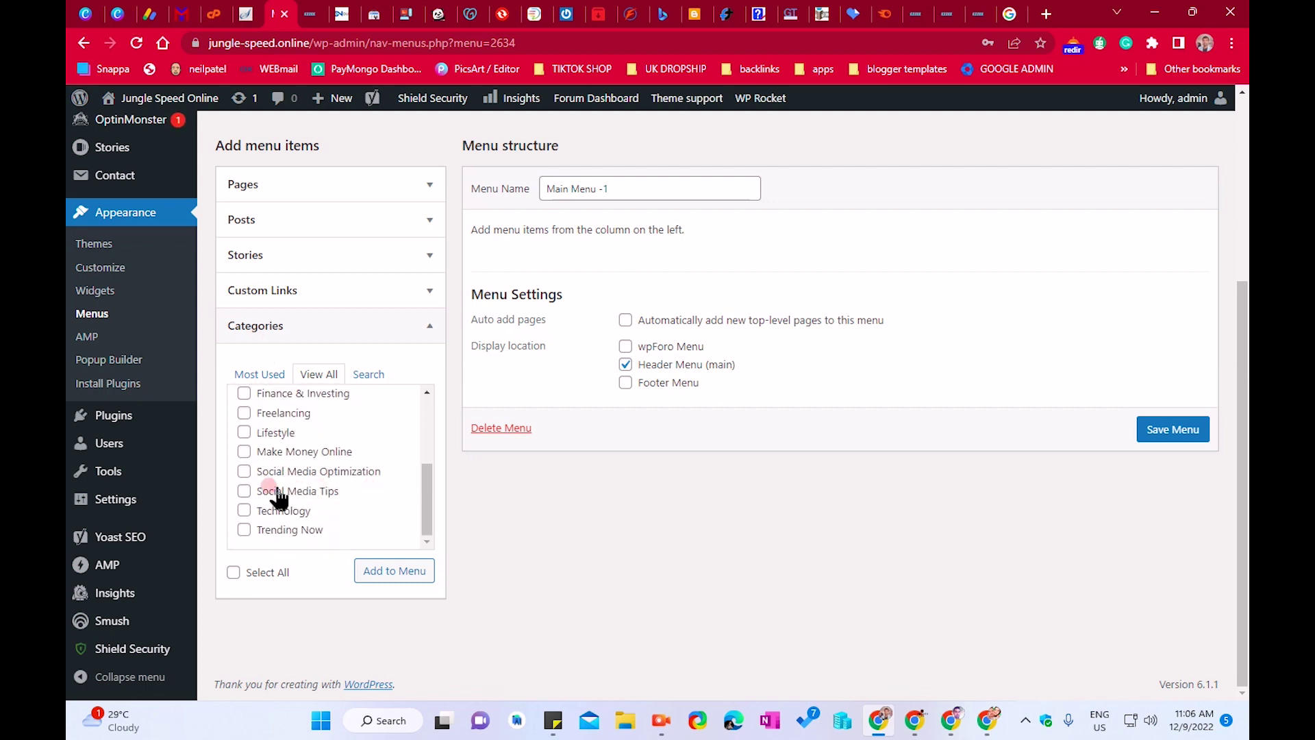
{"action": "scroll", "coordinate": [295, 505], "scroll_direction": "up", "scroll_amount": 3}
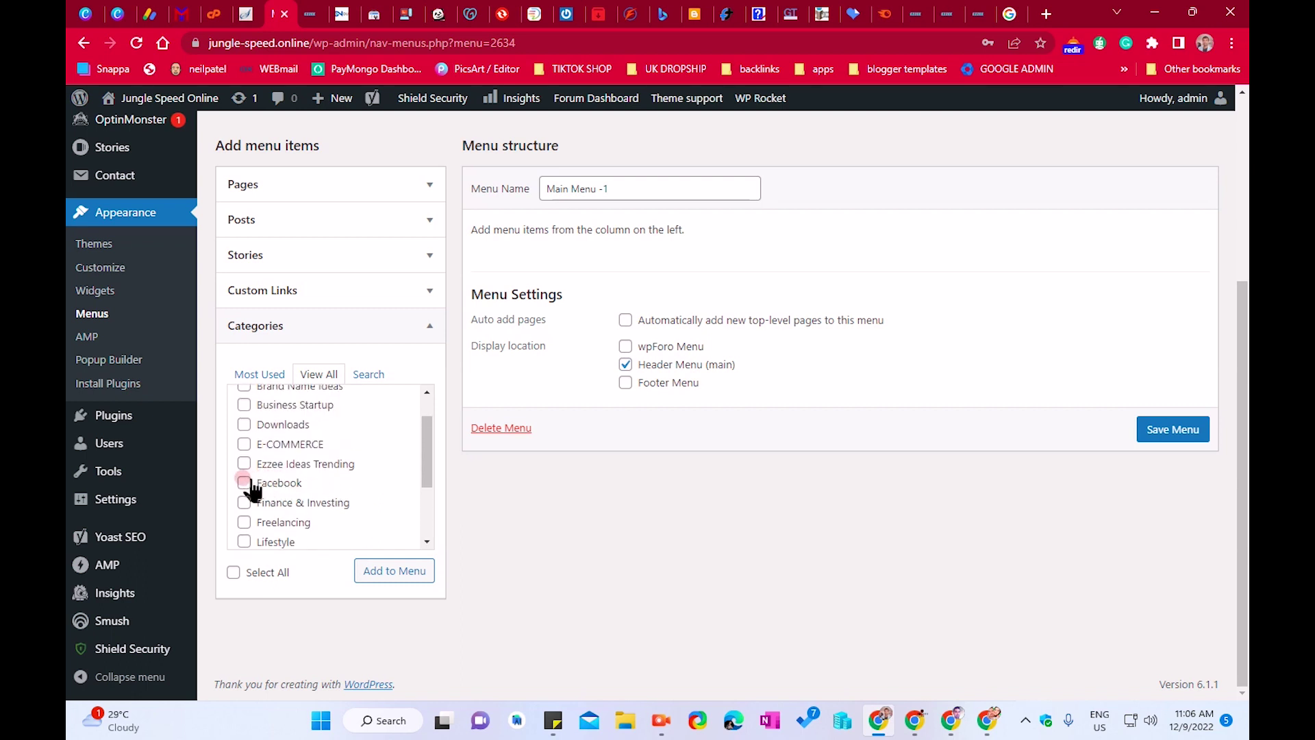
{"action": "left_click", "coordinate": [245, 482]}
{"action": "scroll", "coordinate": [250, 487], "scroll_direction": "down", "scroll_amount": 1}
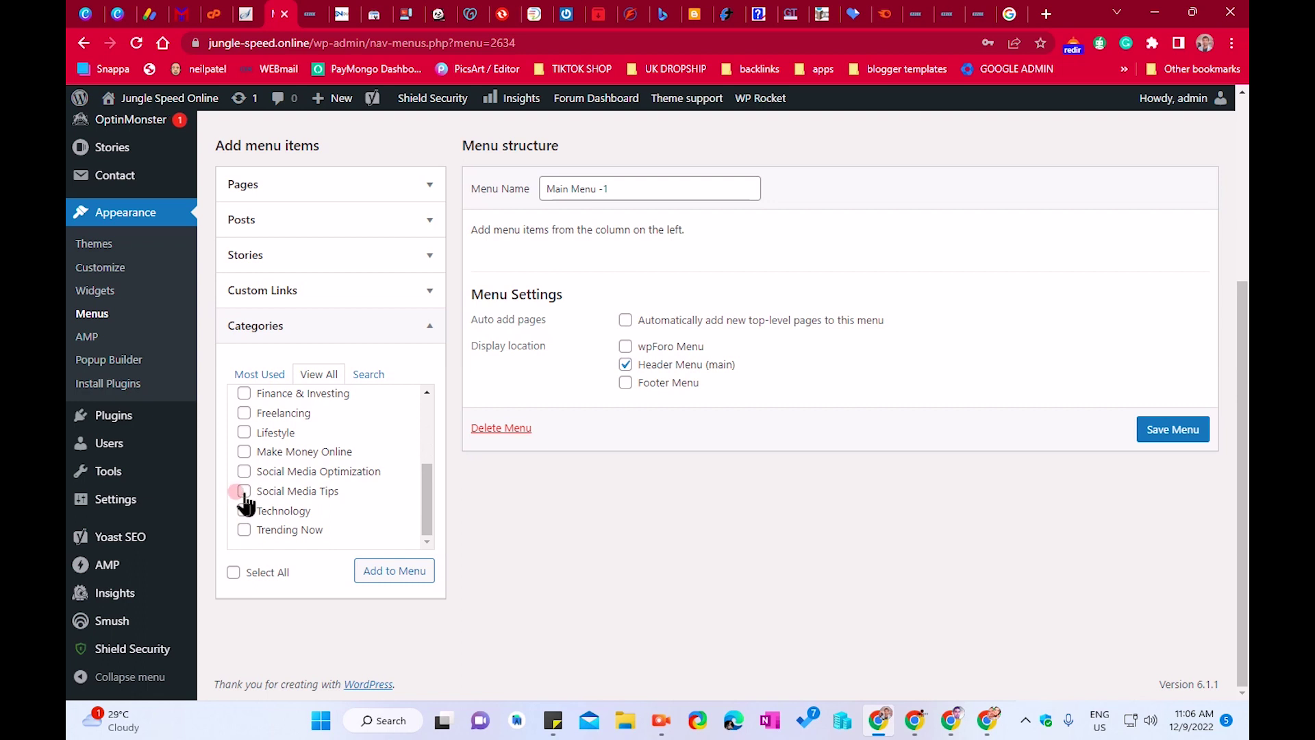
{"action": "left_click", "coordinate": [404, 580]}
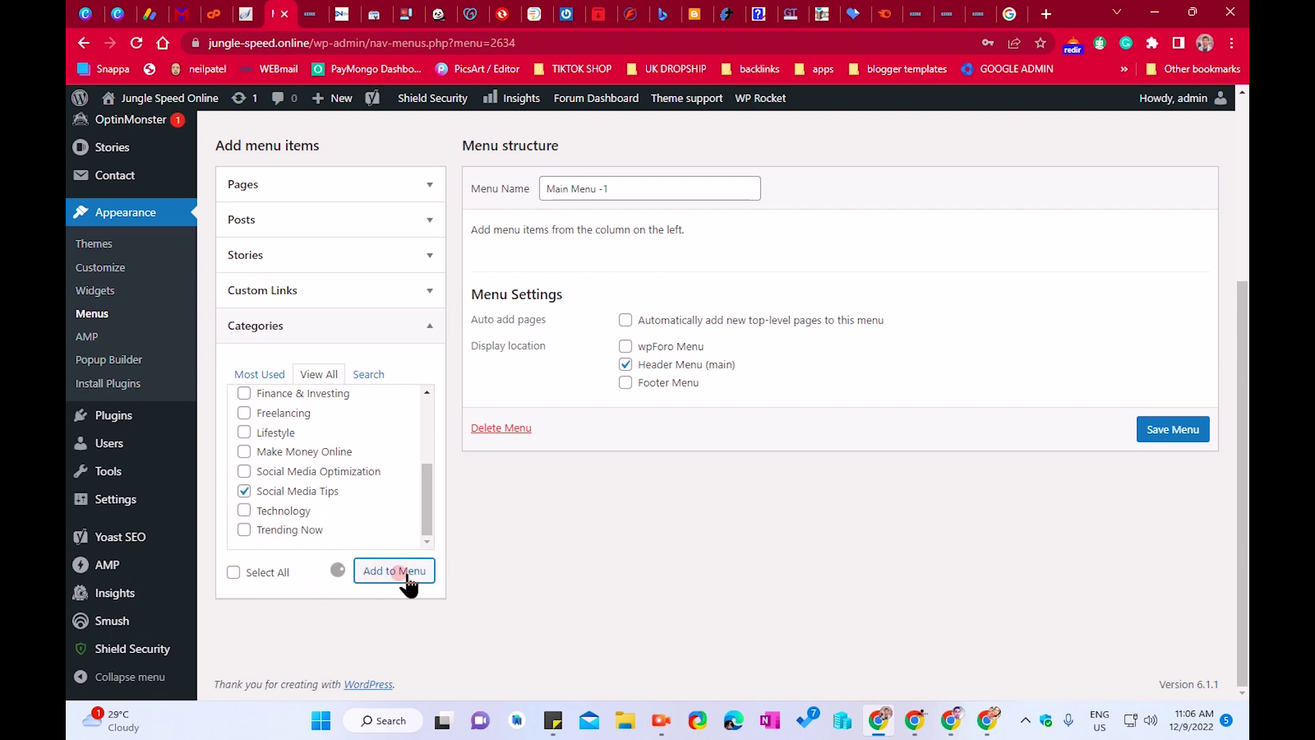
Save the changes to Main Menu -1
{"action": "scroll", "coordinate": [517, 574], "scroll_direction": "up", "scroll_amount": 2}
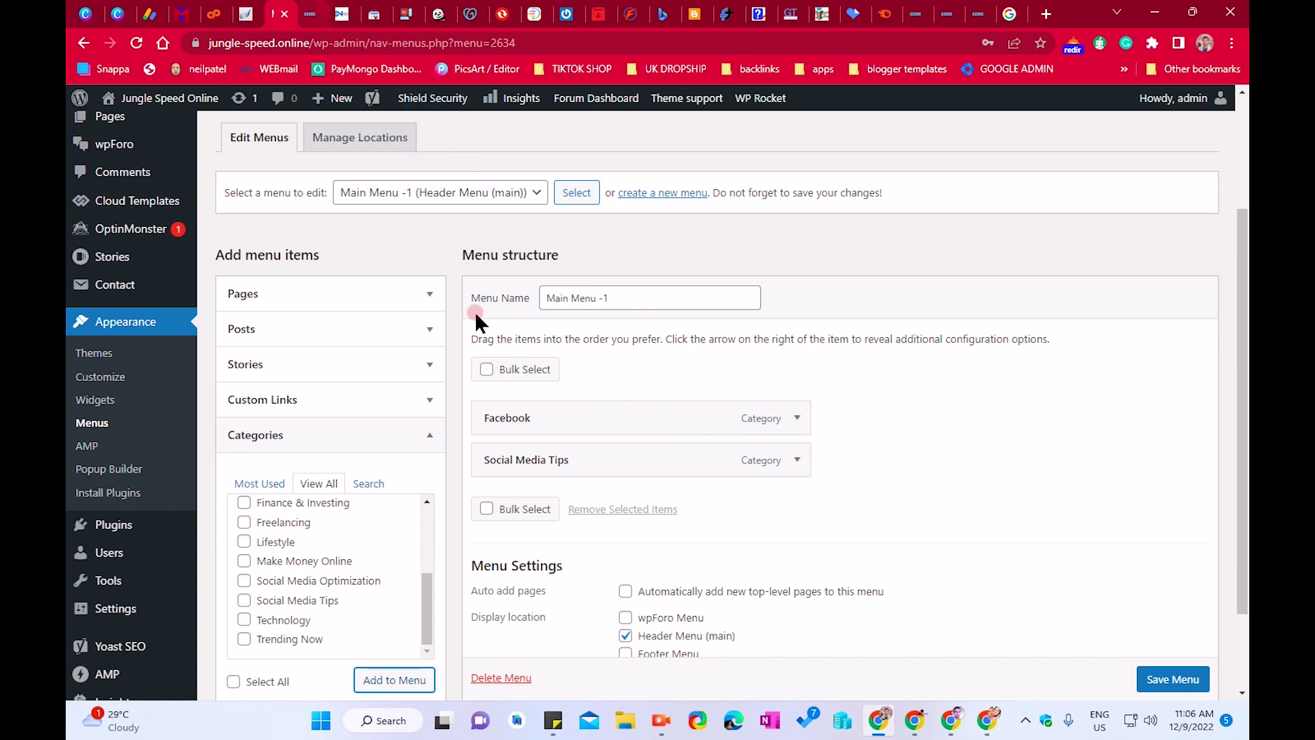
{"action": "scroll", "coordinate": [1096, 603], "scroll_direction": "down", "scroll_amount": 1}
{"action": "left_click", "coordinate": [1154, 643]}
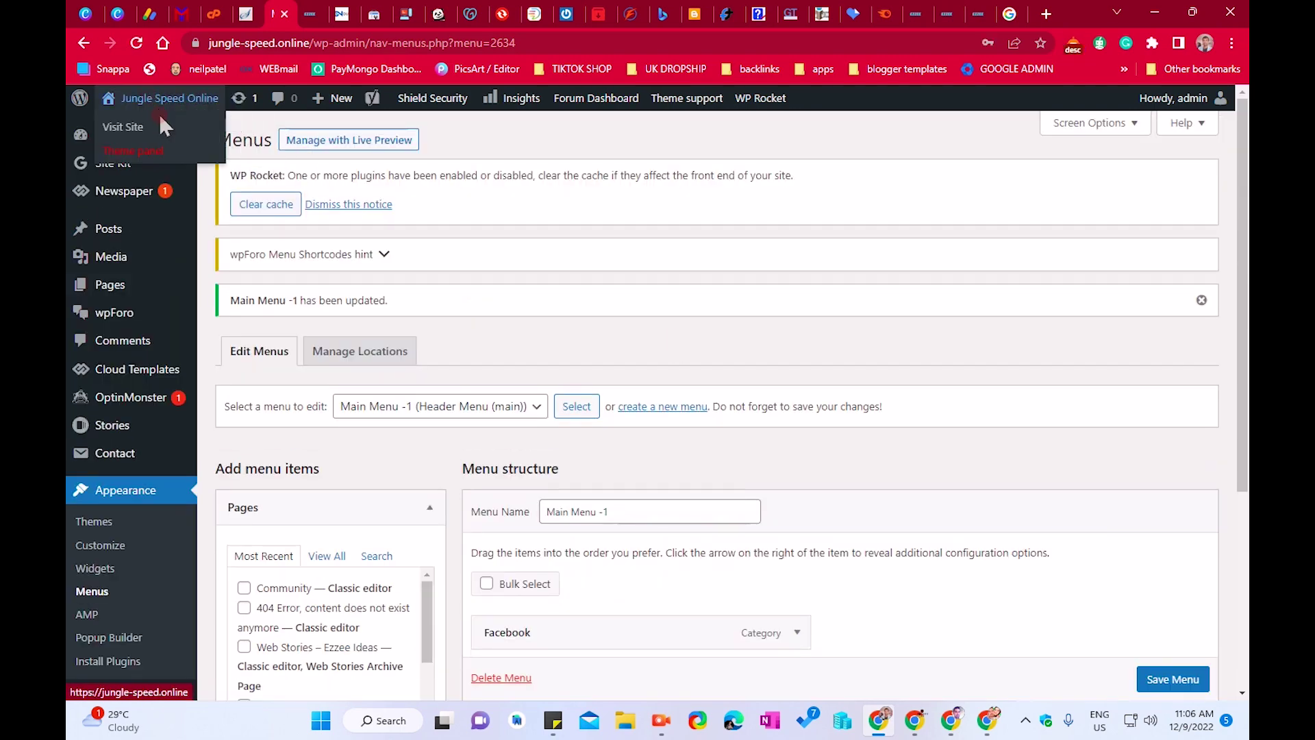
Visit the live home page in a new tab and open it for editing in tagDiv Composer
{"action": "right_click", "coordinate": [160, 118]}
{"action": "right_click", "coordinate": [138, 127]}
{"action": "left_click", "coordinate": [174, 148]}
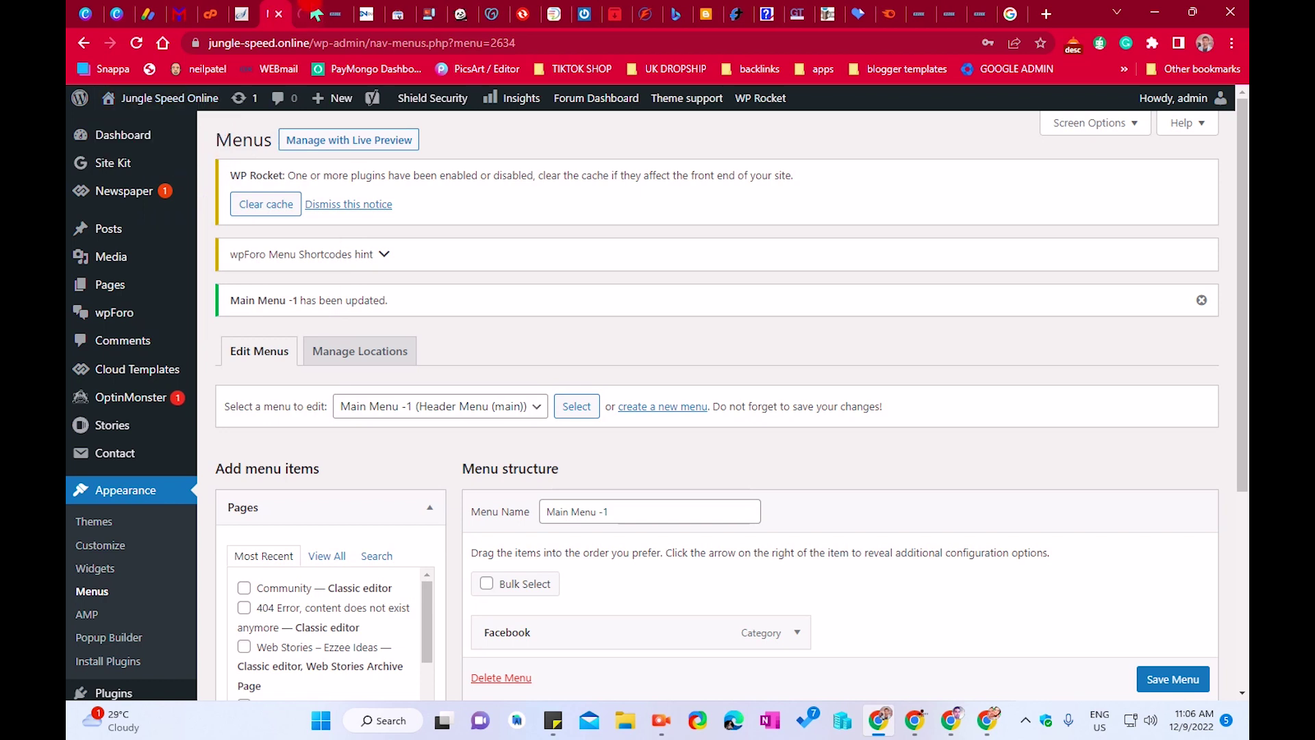
{"action": "left_click", "coordinate": [308, 15]}
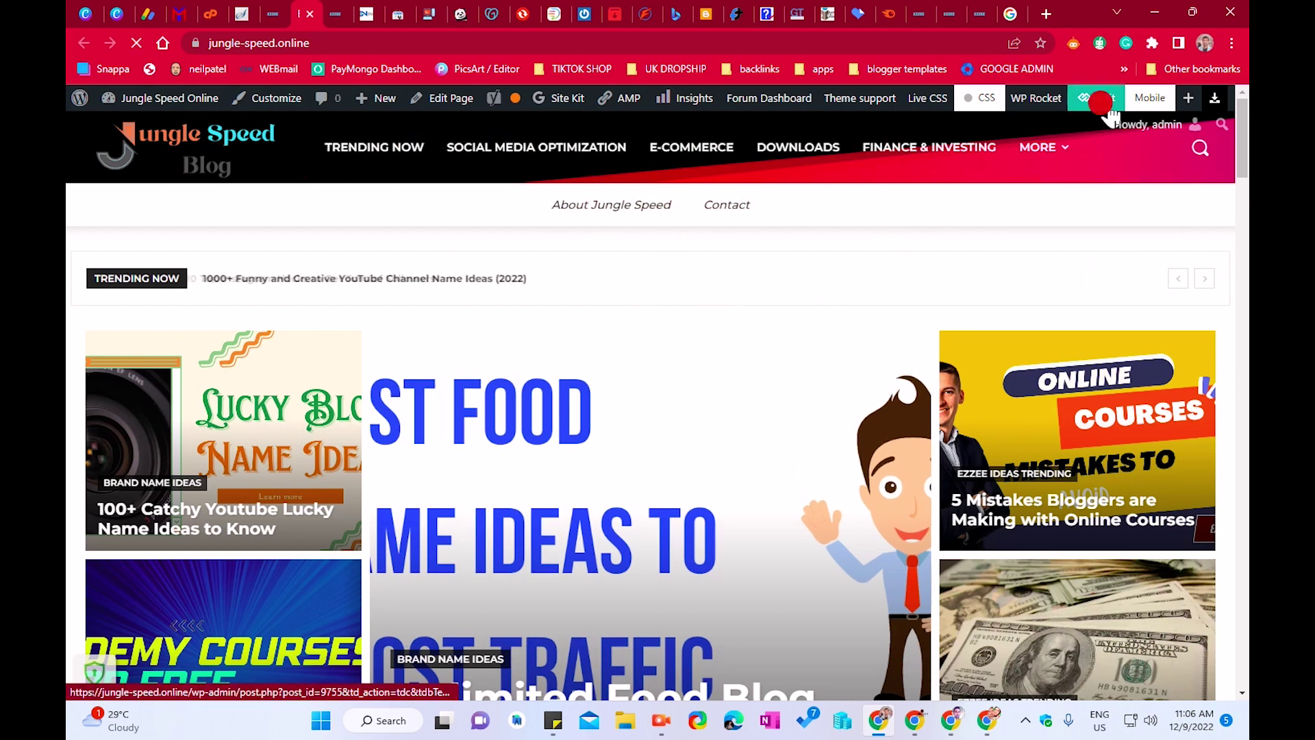
{"action": "left_click", "coordinate": [1098, 99]}
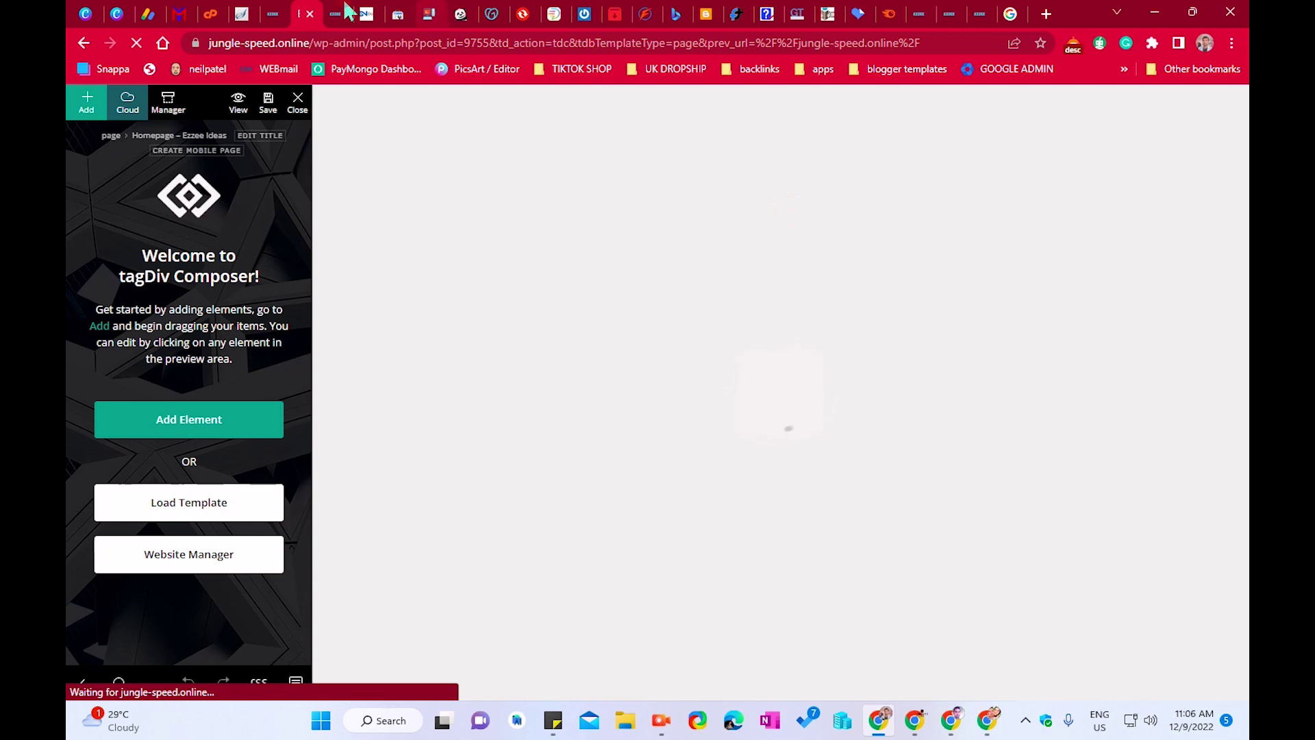
{"action": "left_click", "coordinate": [272, 14]}
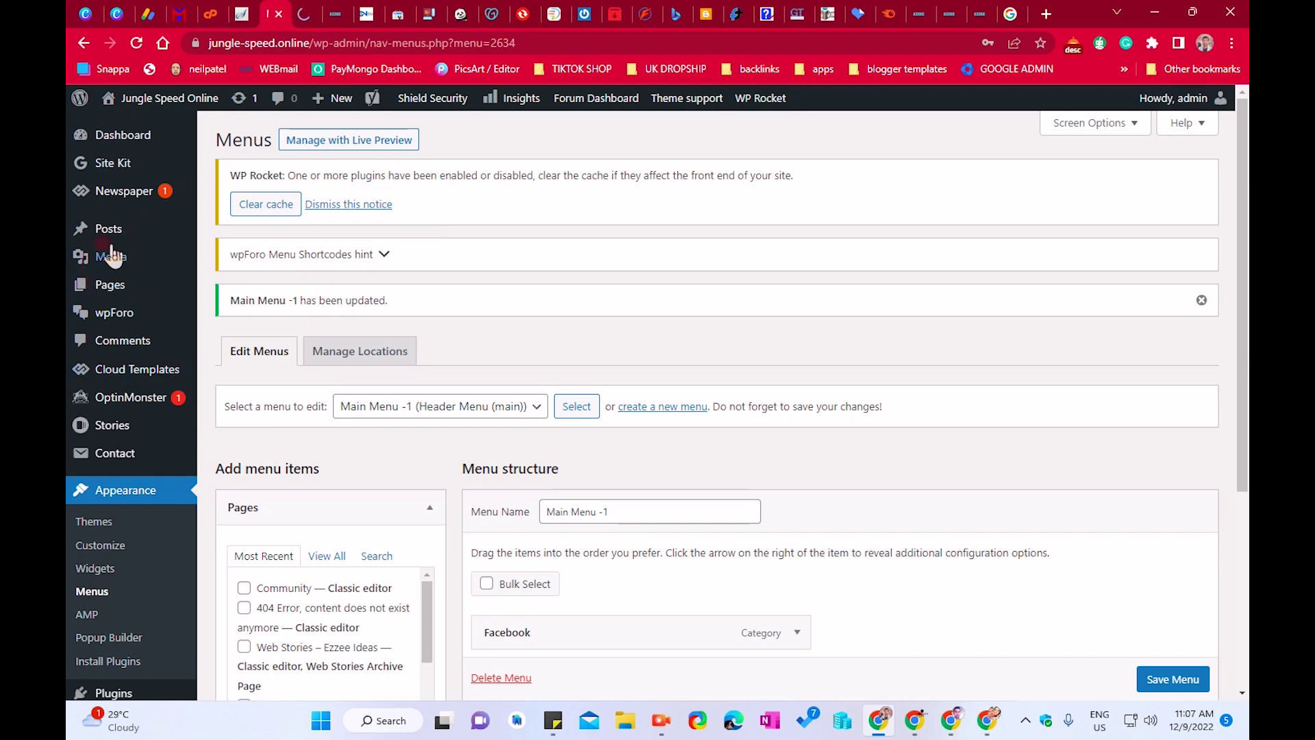
{"action": "left_click", "coordinate": [301, 12]}
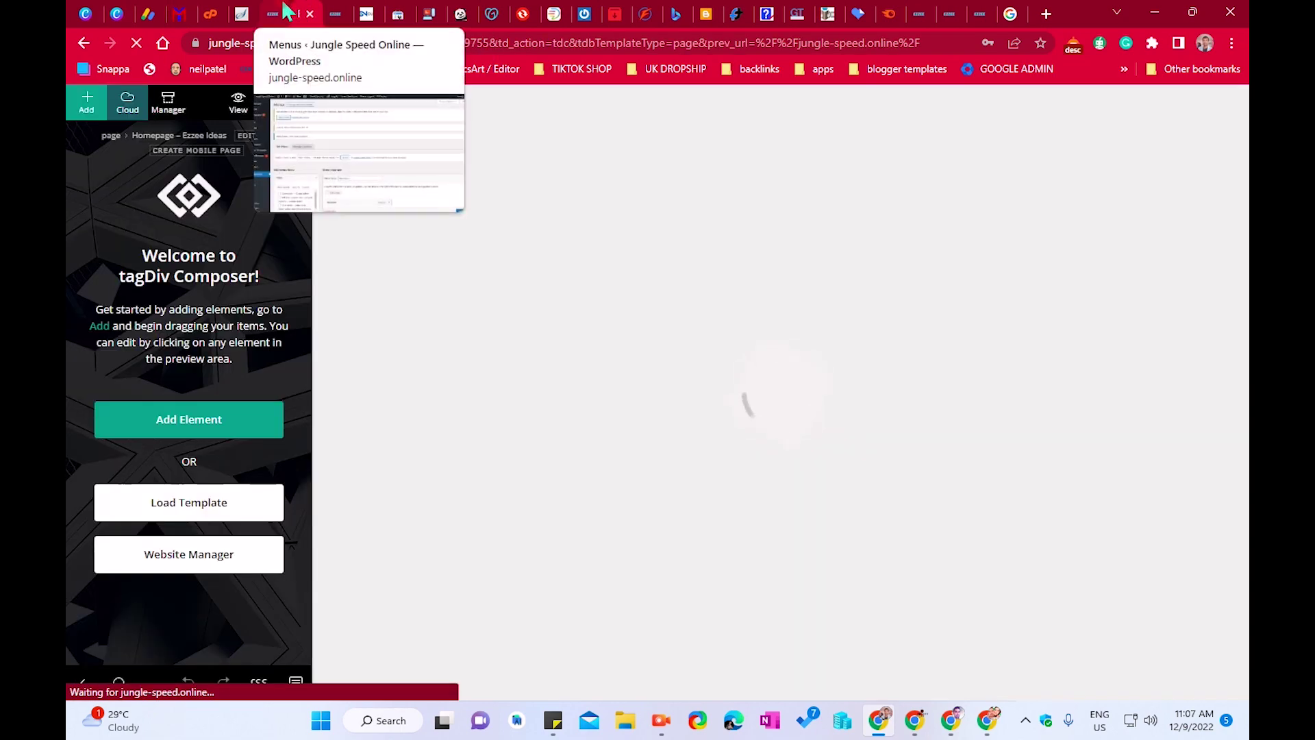
{"action": "left_click", "coordinate": [288, 13]}
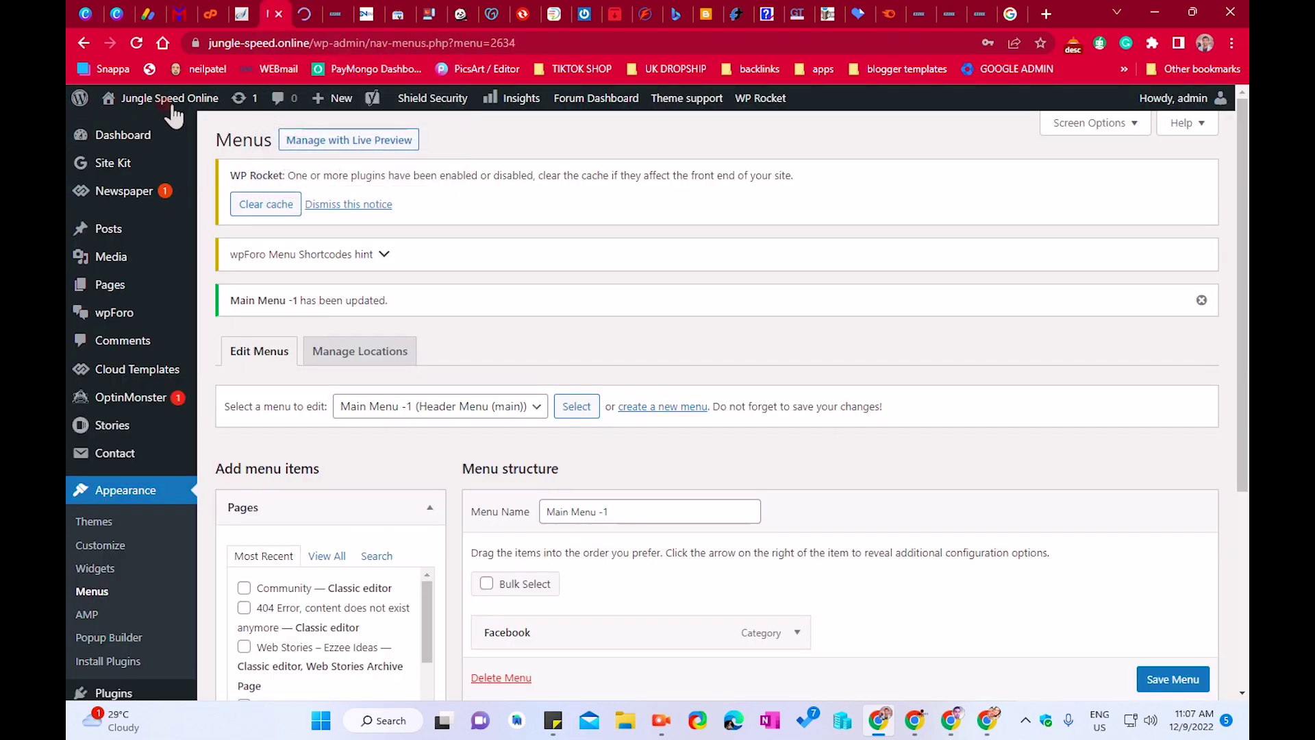
Set the home page's header main menu element to use Main Menu -1 in tagDiv Composer
{"action": "left_click", "coordinate": [302, 13]}
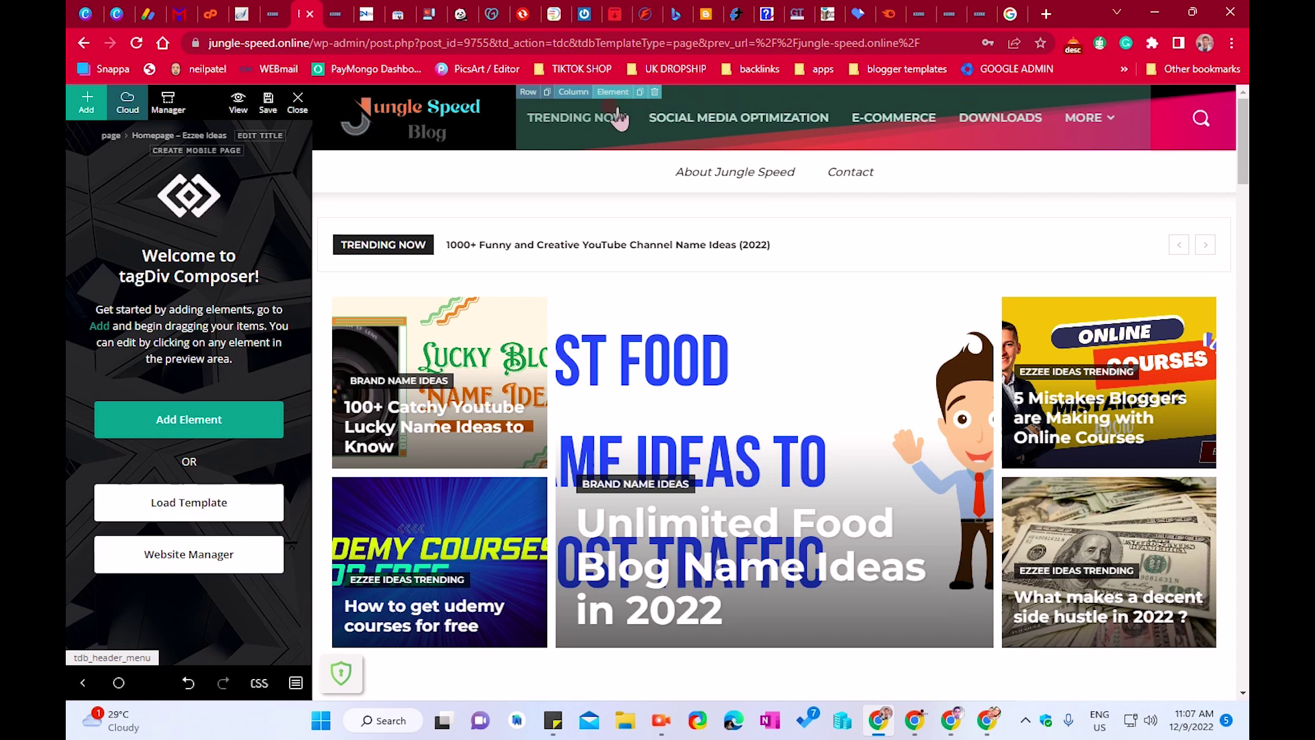
{"action": "left_click", "coordinate": [648, 133]}
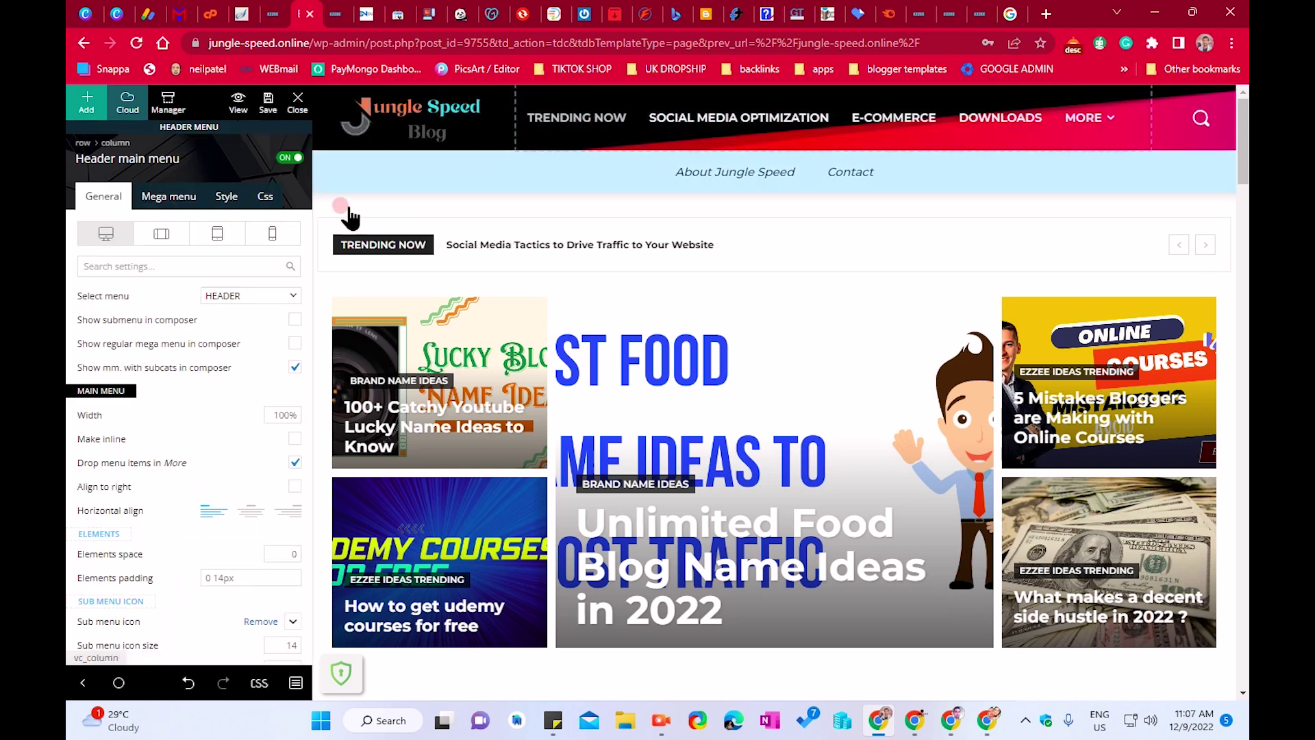
{"action": "left_click", "coordinate": [213, 295]}
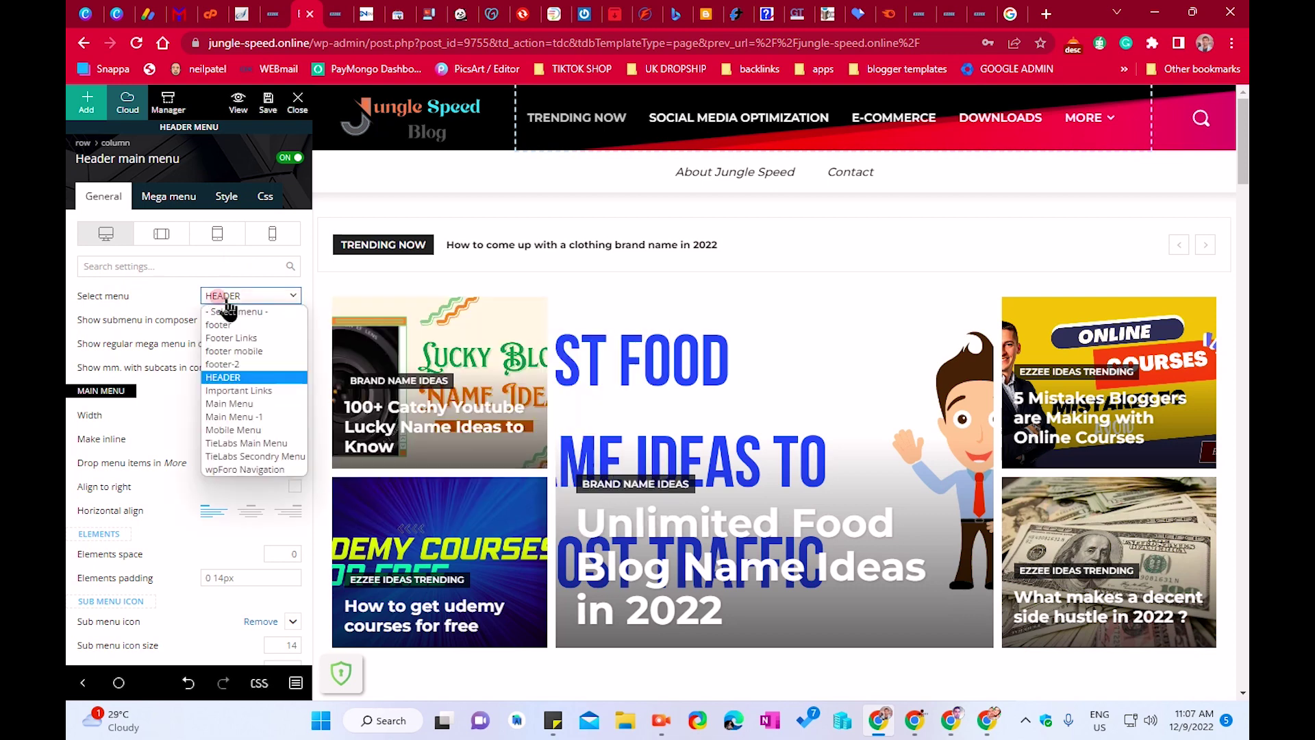
{"action": "left_click", "coordinate": [244, 418]}
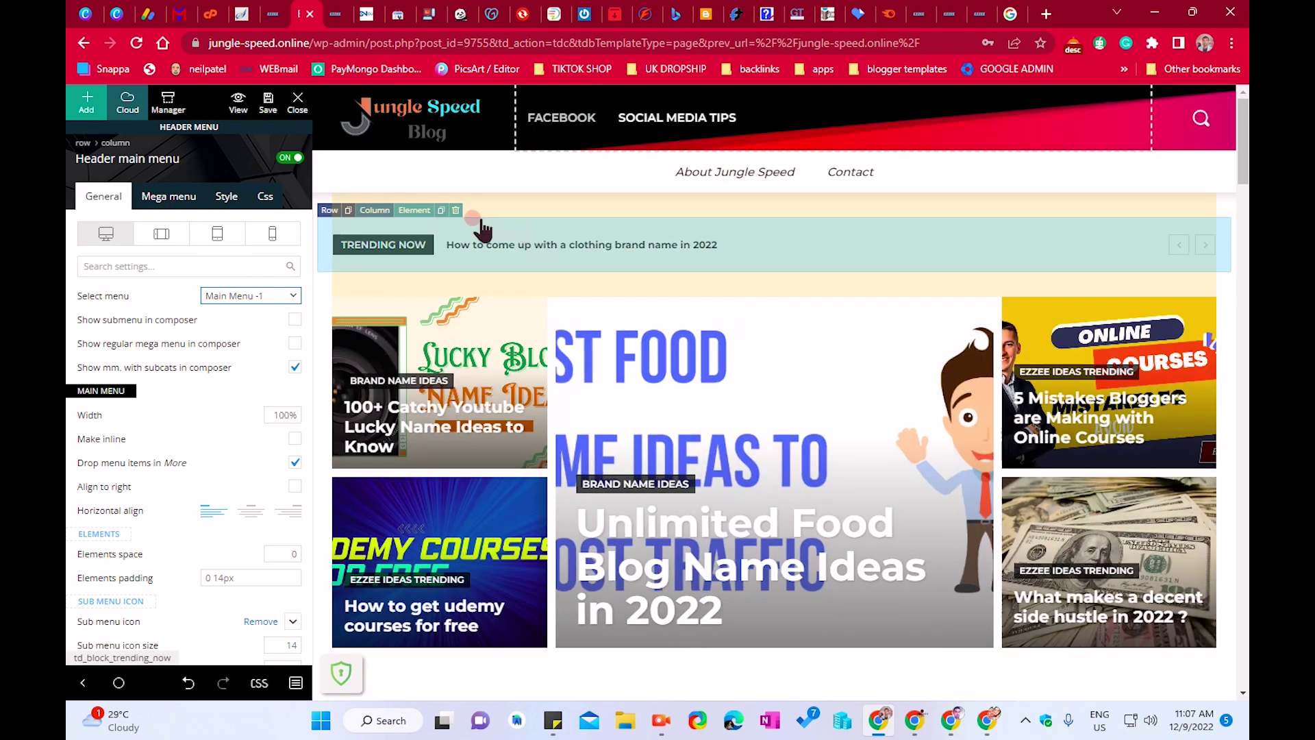
Open the live home page in another new tab and examine its header navigation and composer edit link
{"action": "left_click", "coordinate": [273, 13]}
{"action": "mouse_move", "coordinate": [167, 109]}
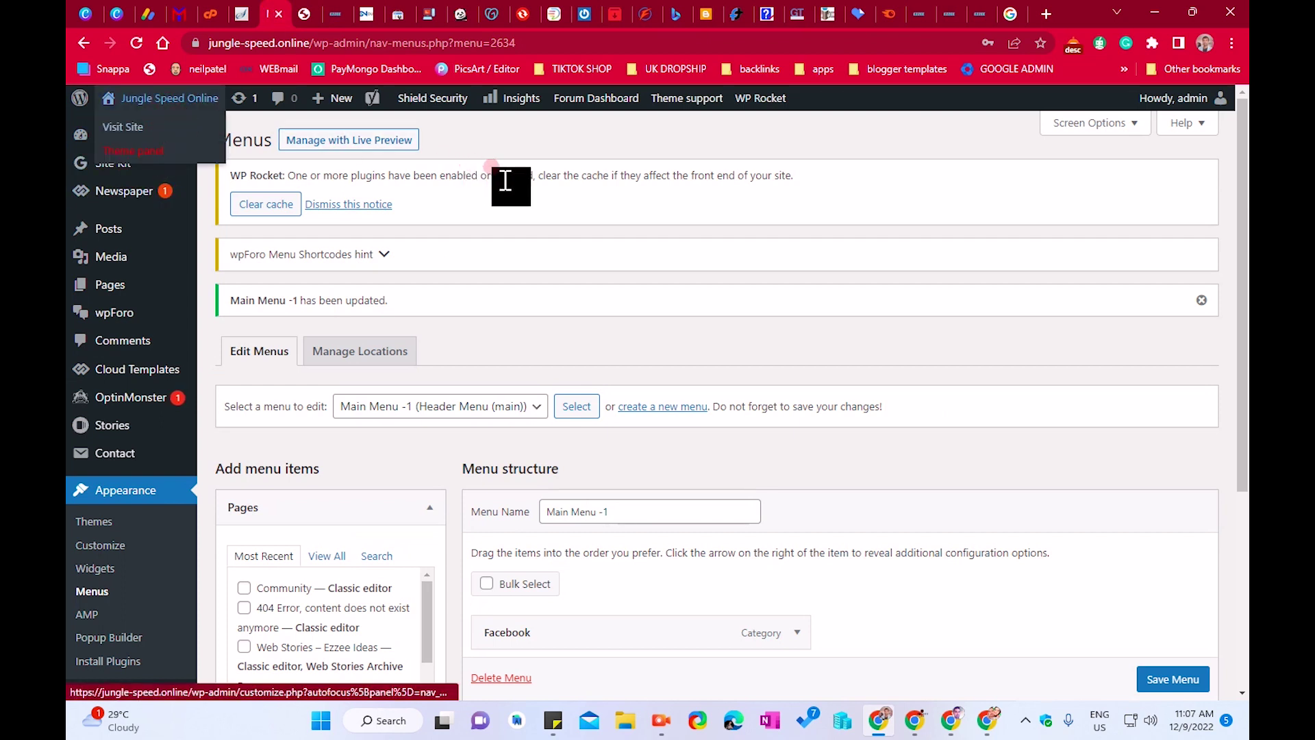
{"action": "right_click", "coordinate": [133, 129]}
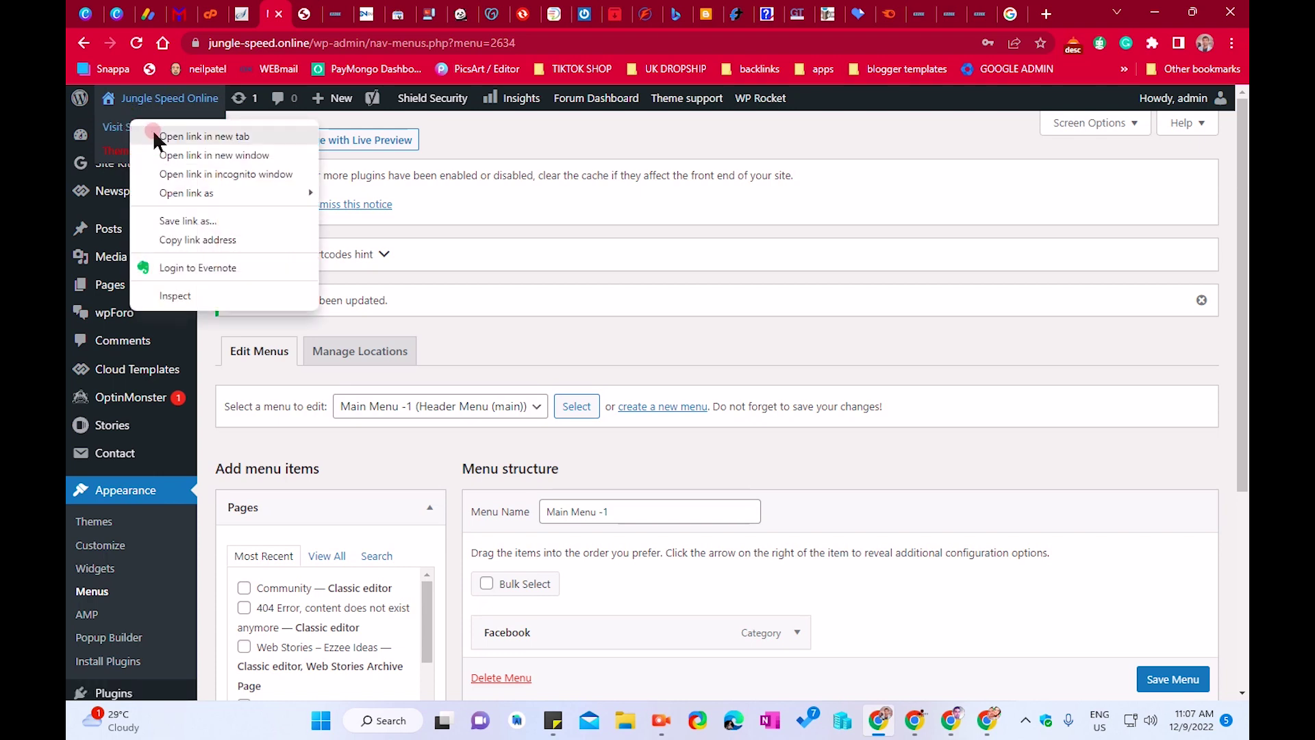
{"action": "left_click", "coordinate": [153, 133]}
{"action": "left_click", "coordinate": [338, 14]}
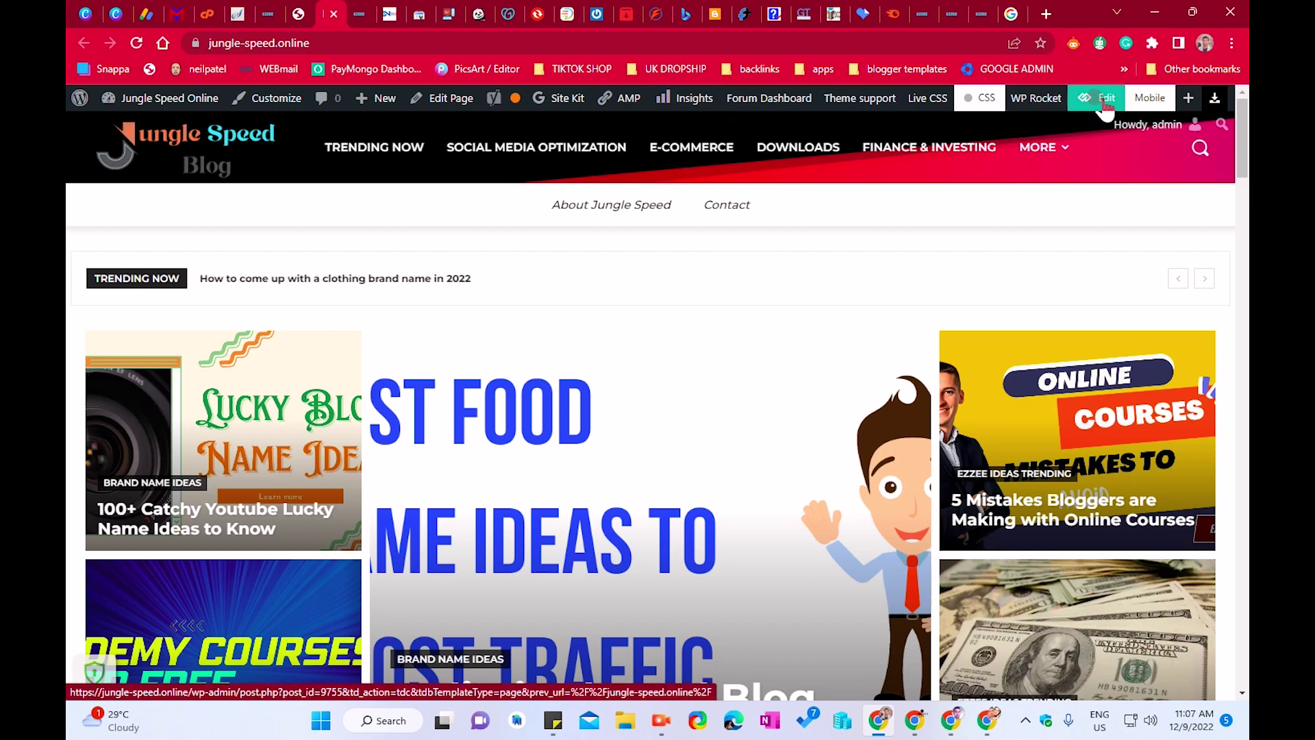
{"action": "left_click", "coordinate": [1104, 103]}
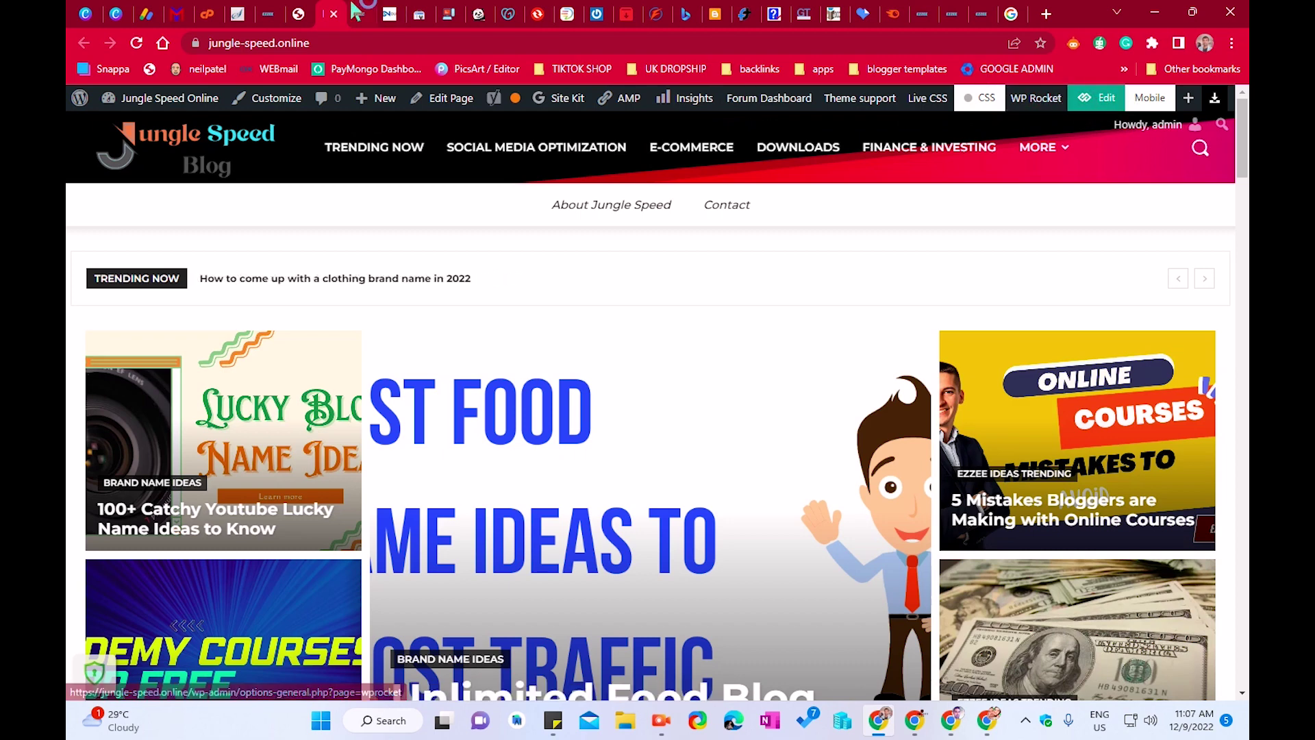
{"action": "left_click", "coordinate": [1098, 103]}
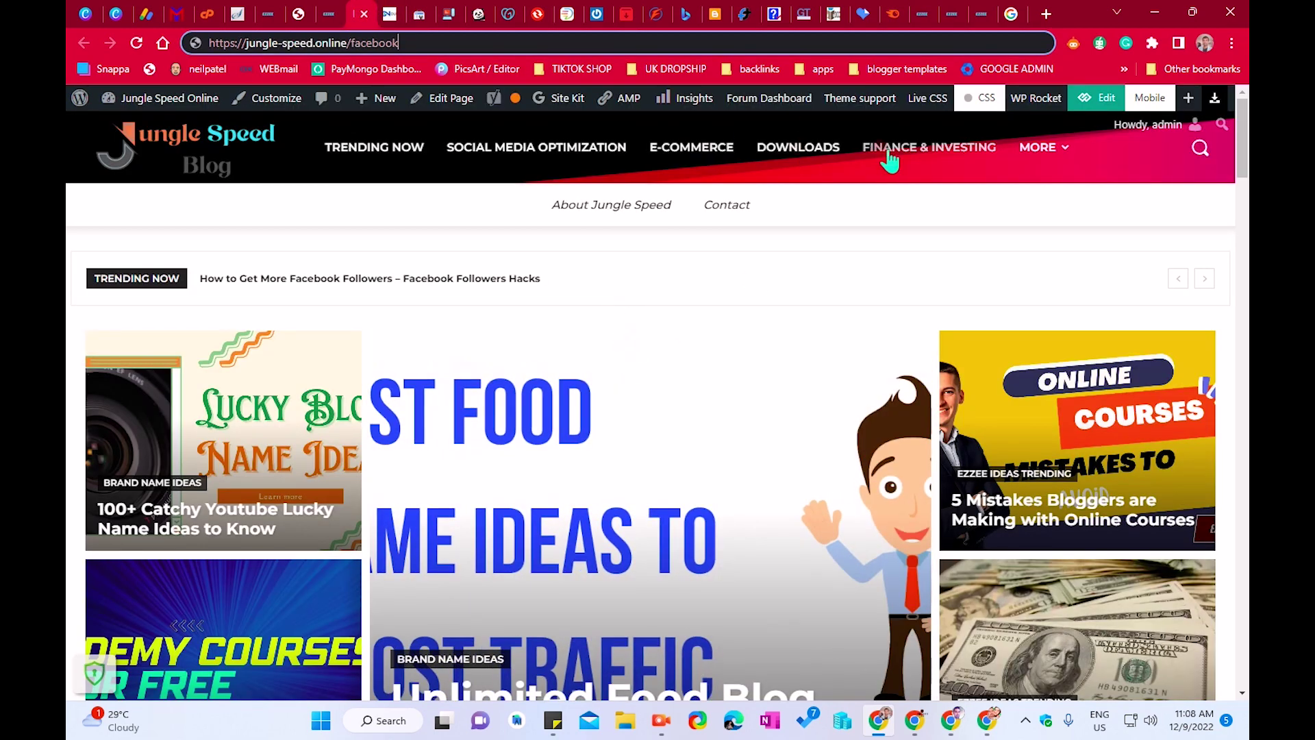
Switch the header main menu element in tagDiv Composer back to the HEADER menu
{"action": "left_click", "coordinate": [285, 9]}
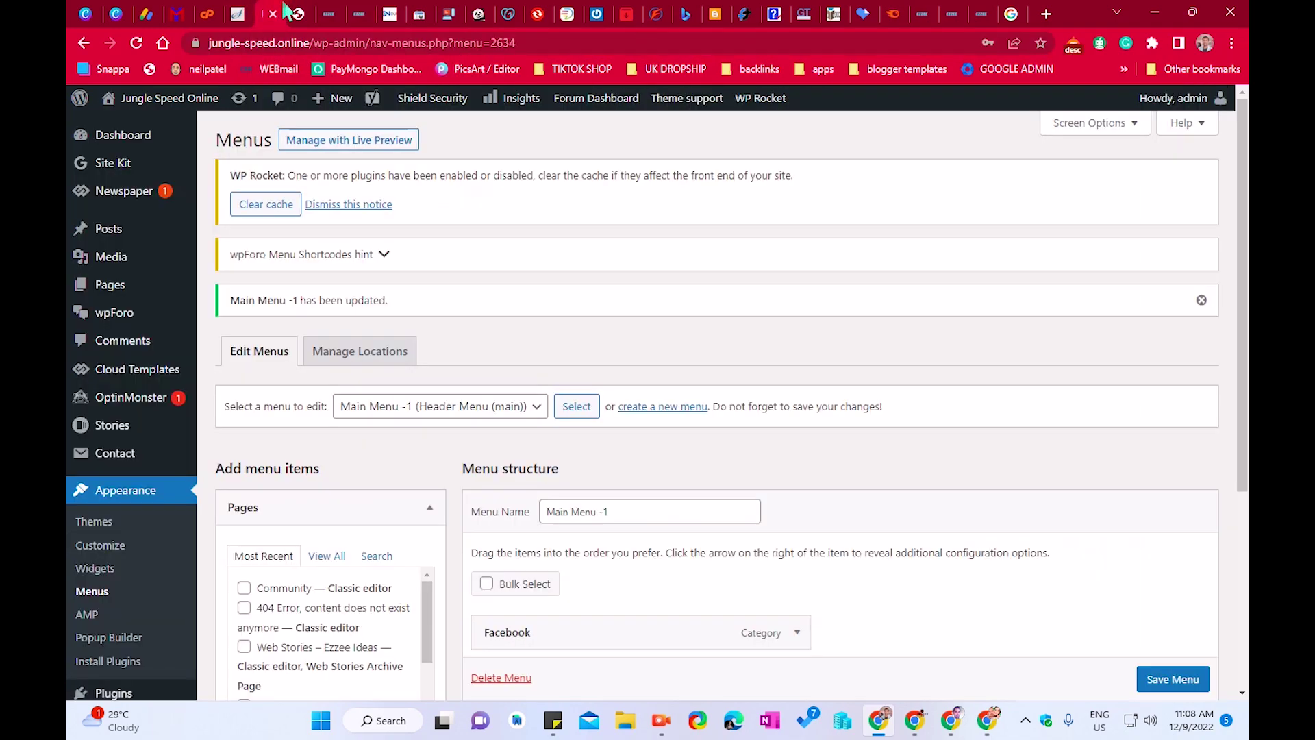
{"action": "left_click", "coordinate": [306, 9]}
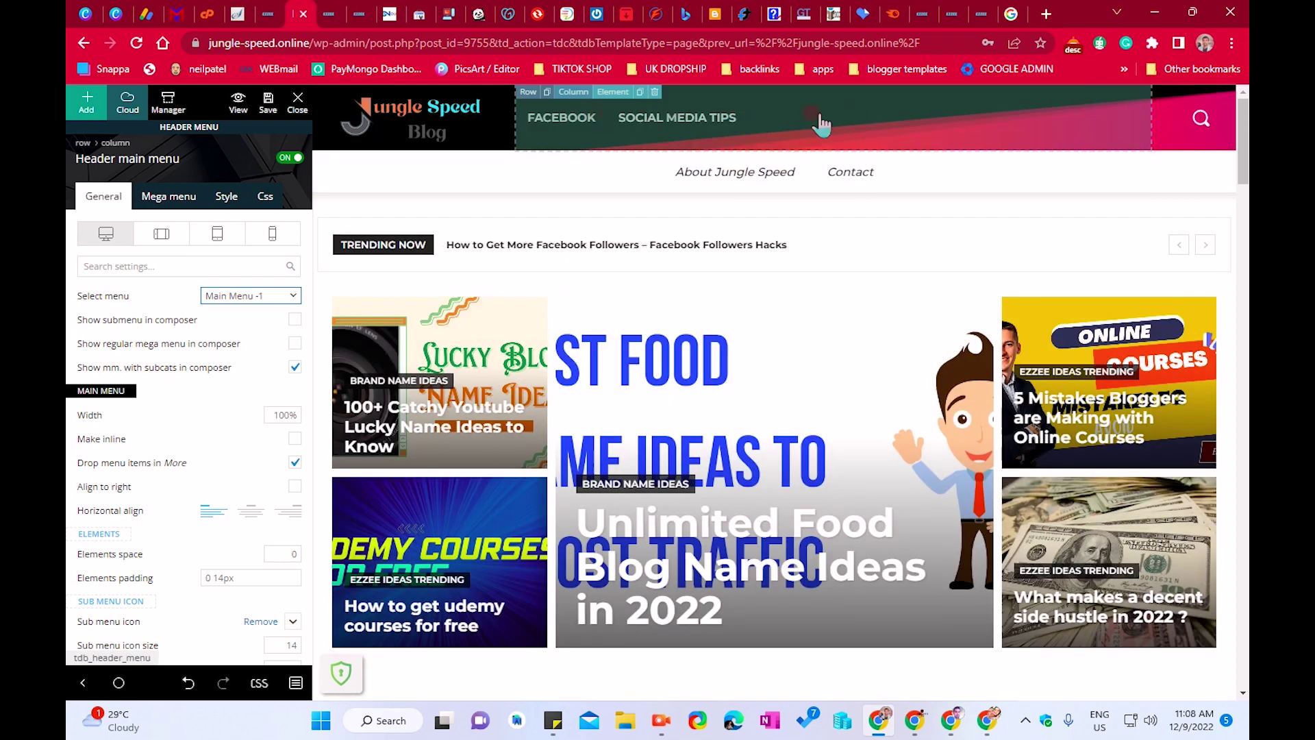
{"action": "left_click", "coordinate": [204, 295]}
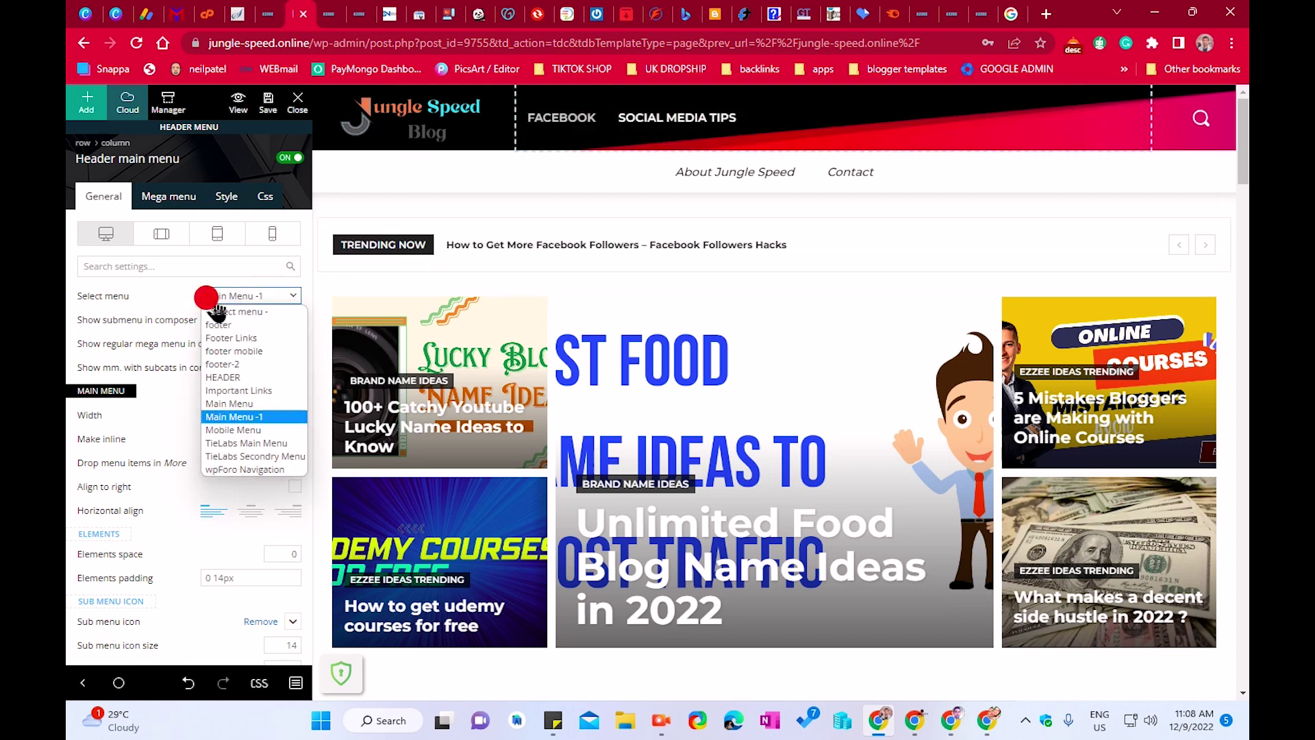
{"action": "left_click", "coordinate": [180, 293]}
{"action": "left_click", "coordinate": [211, 297]}
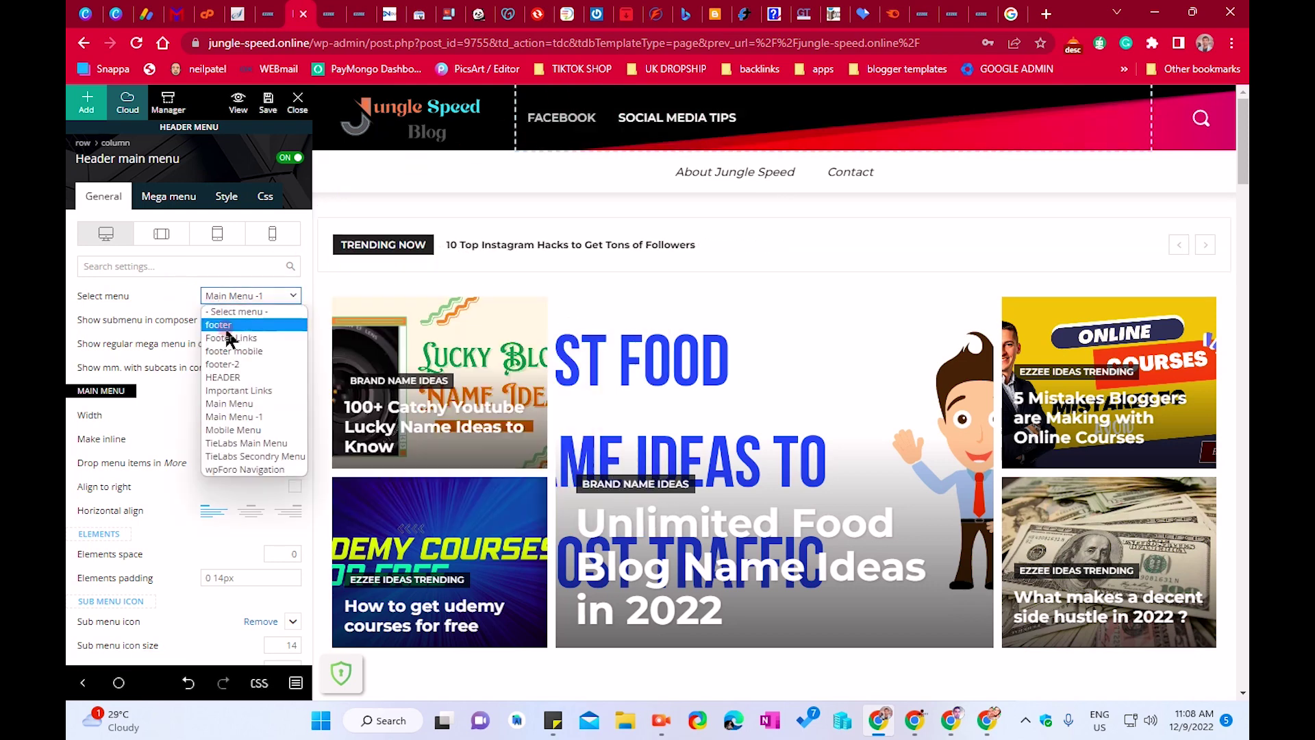
{"action": "left_click", "coordinate": [237, 381]}
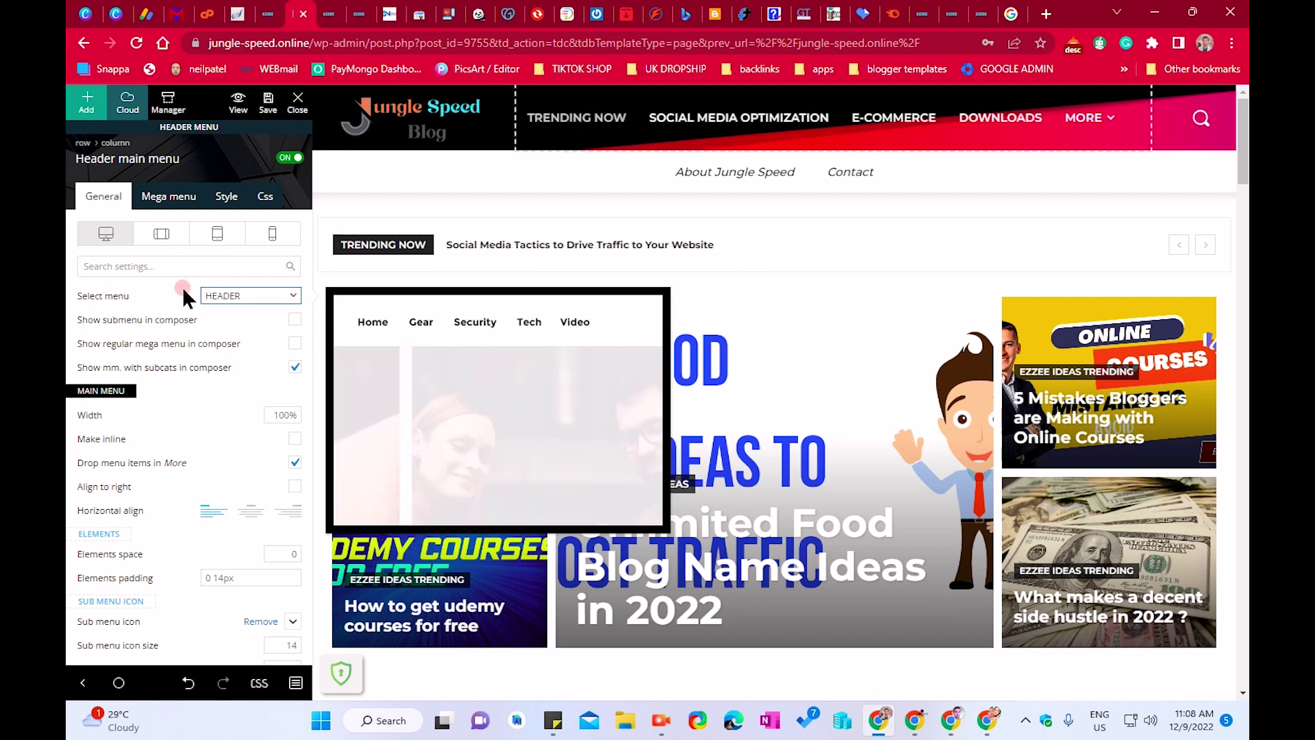
Recheck the menu editor and the live home page, and switch to the Duntongreen site's WordPress dashboard
{"action": "left_click", "coordinate": [268, 14]}
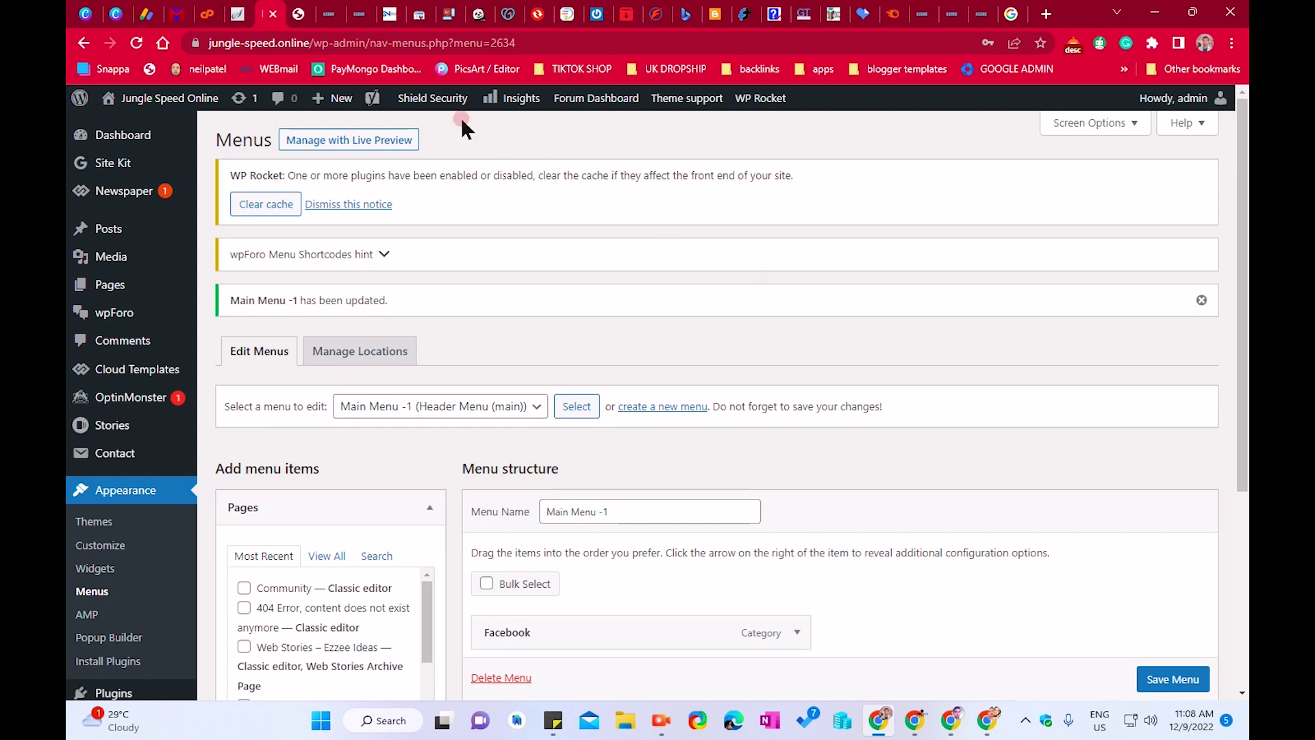
{"action": "left_click", "coordinate": [337, 14]}
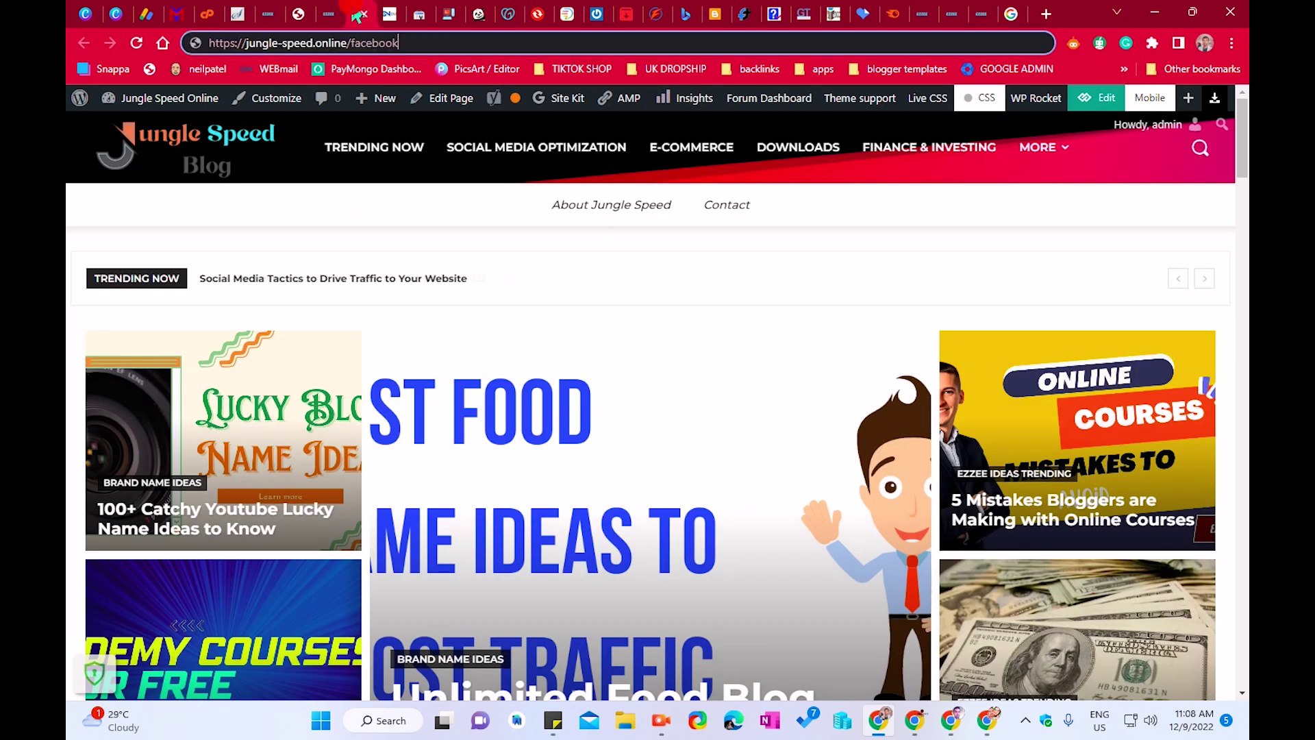
{"action": "left_click", "coordinate": [270, 14]}
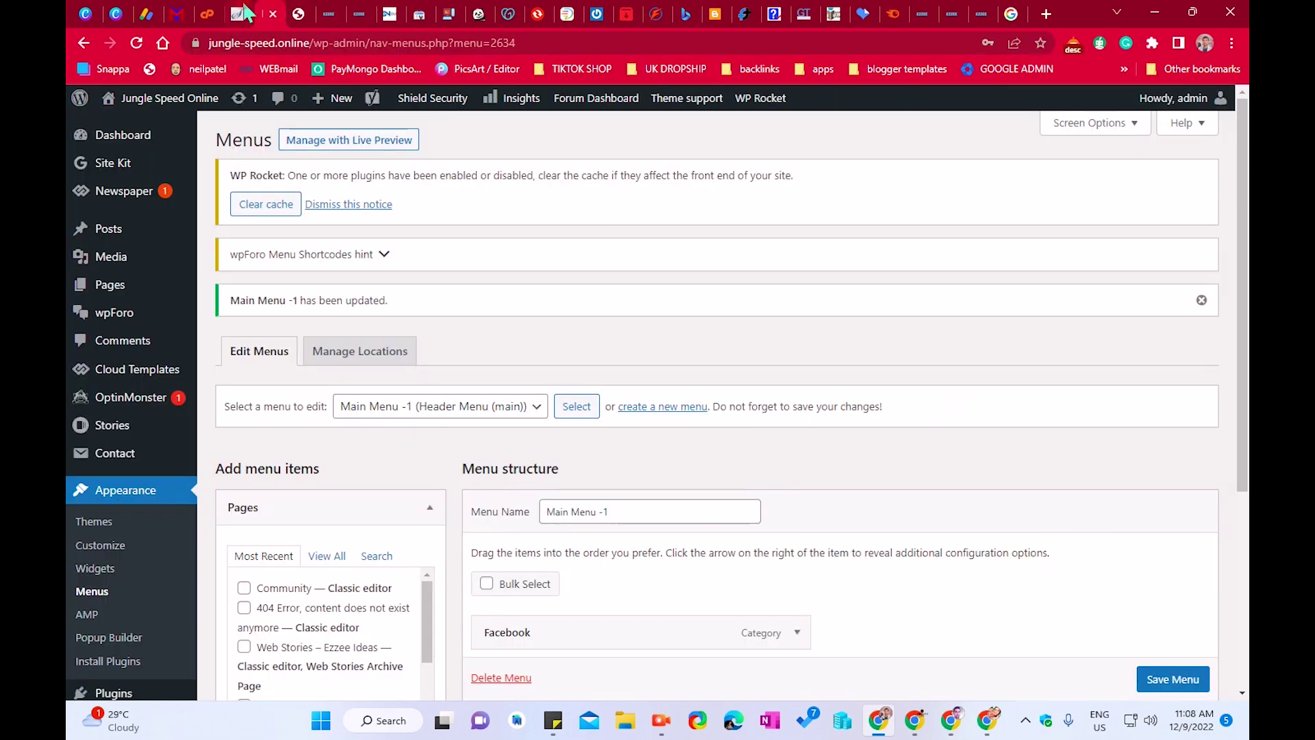
{"action": "left_click", "coordinate": [418, 14]}
{"action": "left_click", "coordinate": [396, 15]}
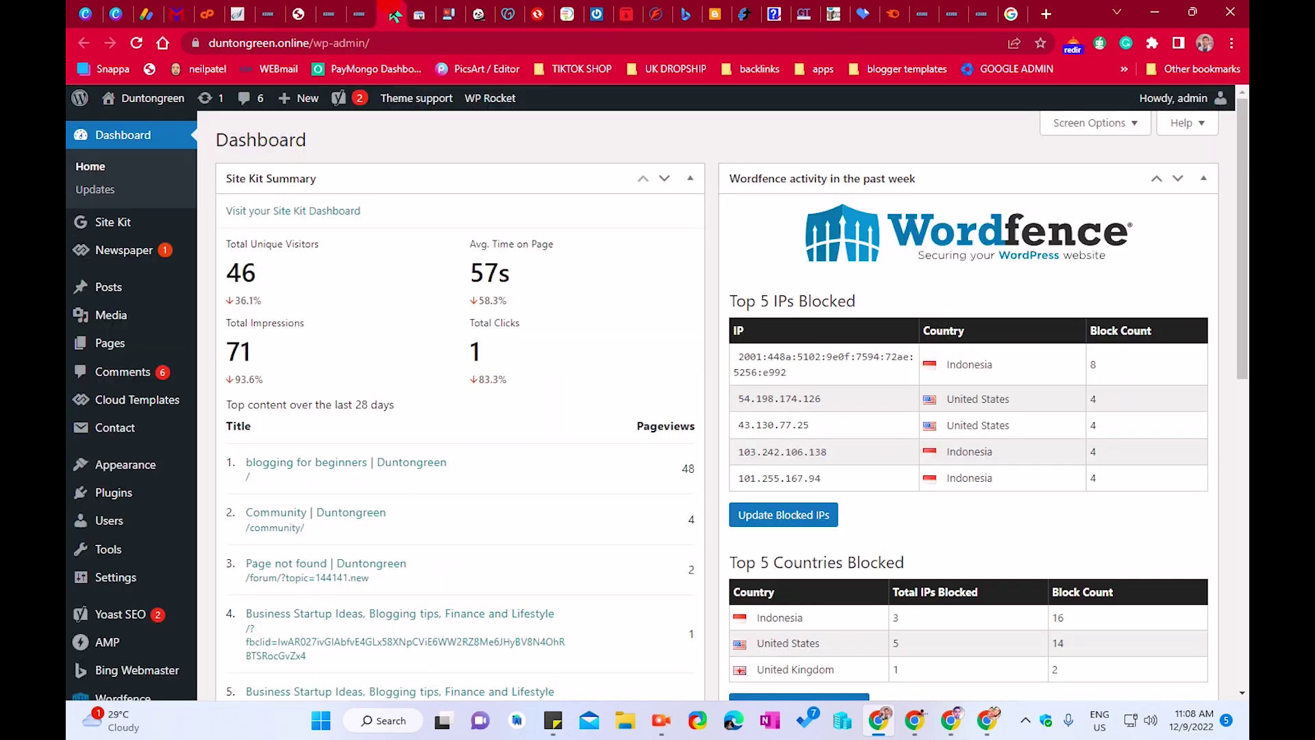
Open the ezzeeideas.com home page in a new browser tab to view its category-based header menu
{"action": "left_click", "coordinate": [281, 6]}
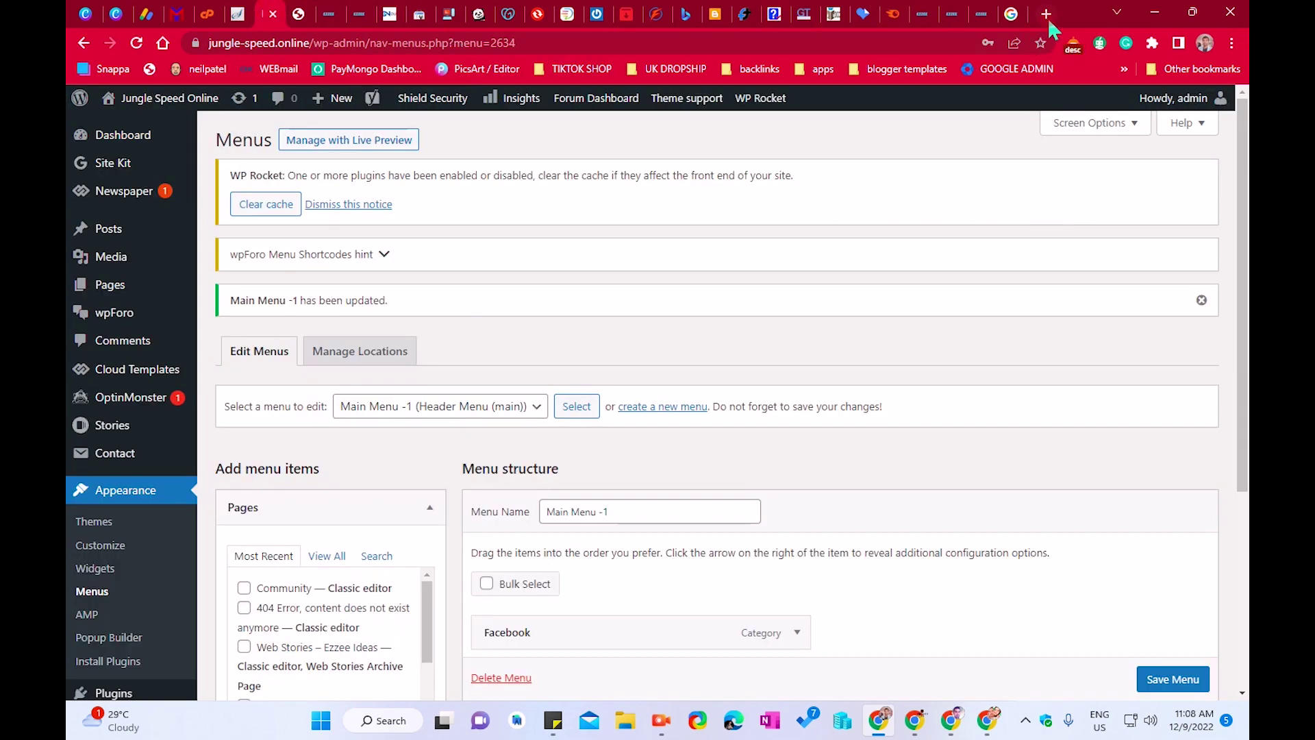
{"action": "left_click", "coordinate": [1047, 14]}
{"action": "type", "text": "ez"}
{"action": "key", "text": "Return"}
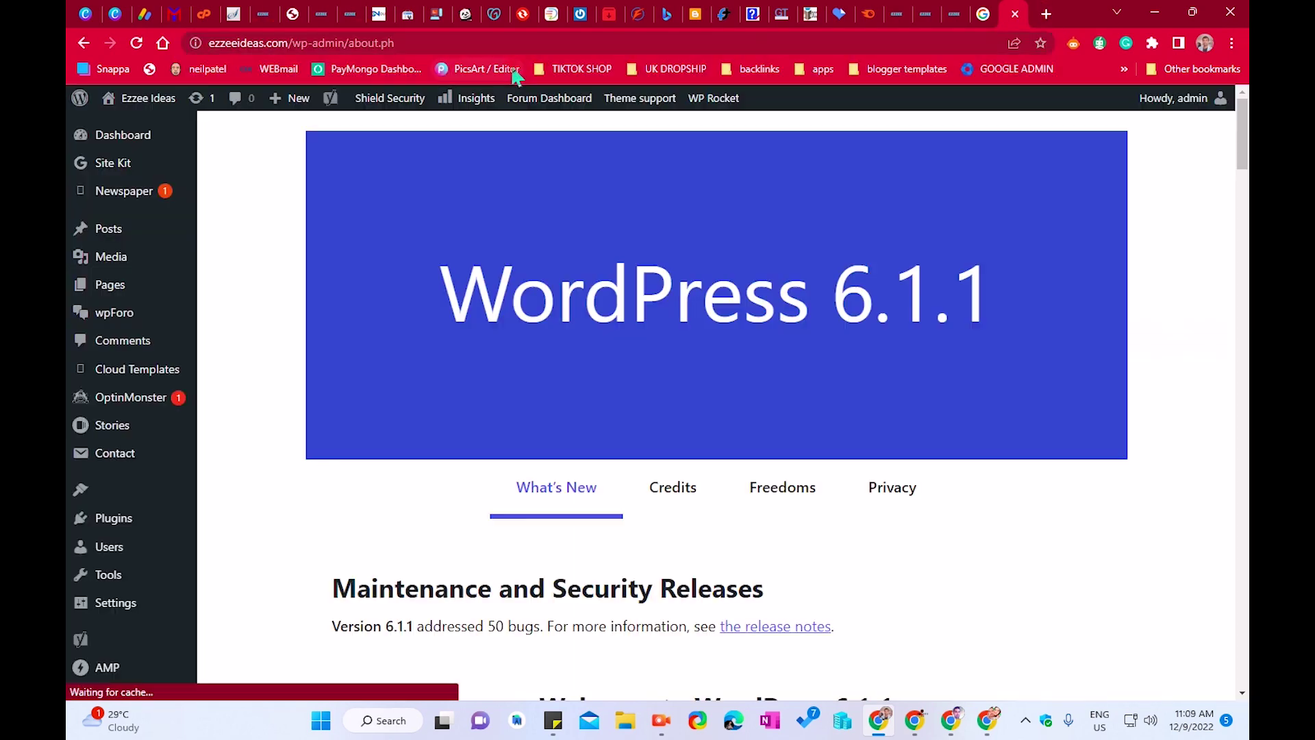
{"action": "left_click", "coordinate": [435, 41]}
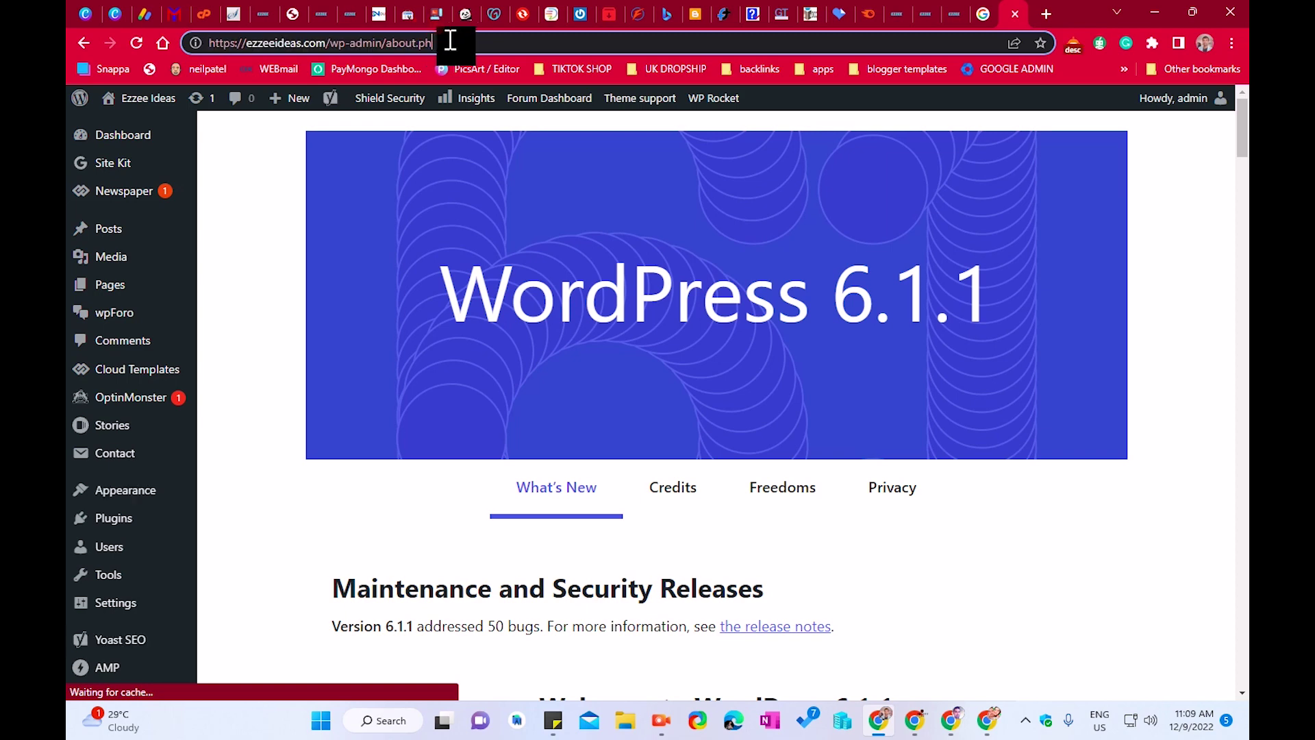
{"action": "mouse_move", "coordinate": [450, 41]}
{"action": "left_mouse_down"}
{"action": "mouse_move", "coordinate": [335, 42]}
{"action": "mouse_move", "coordinate": [449, 41]}
{"action": "left_mouse_up"}
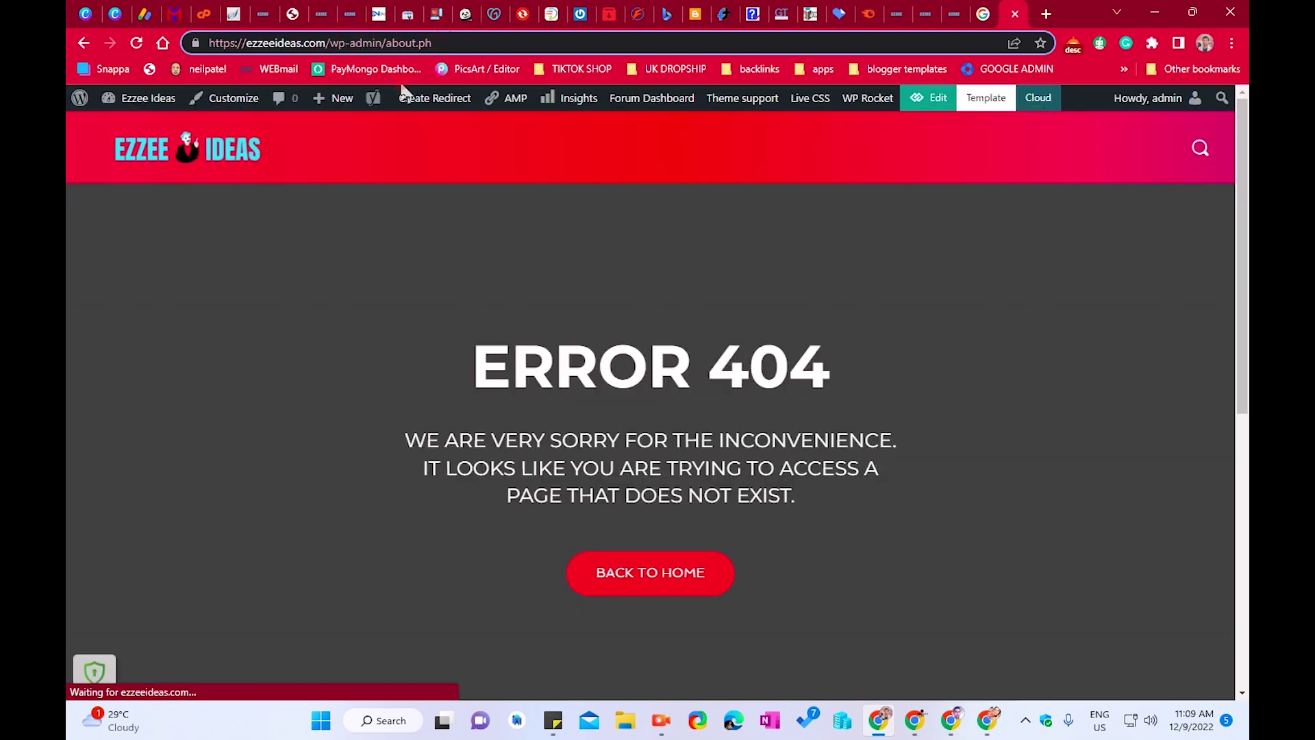
{"action": "key", "text": "Return"}
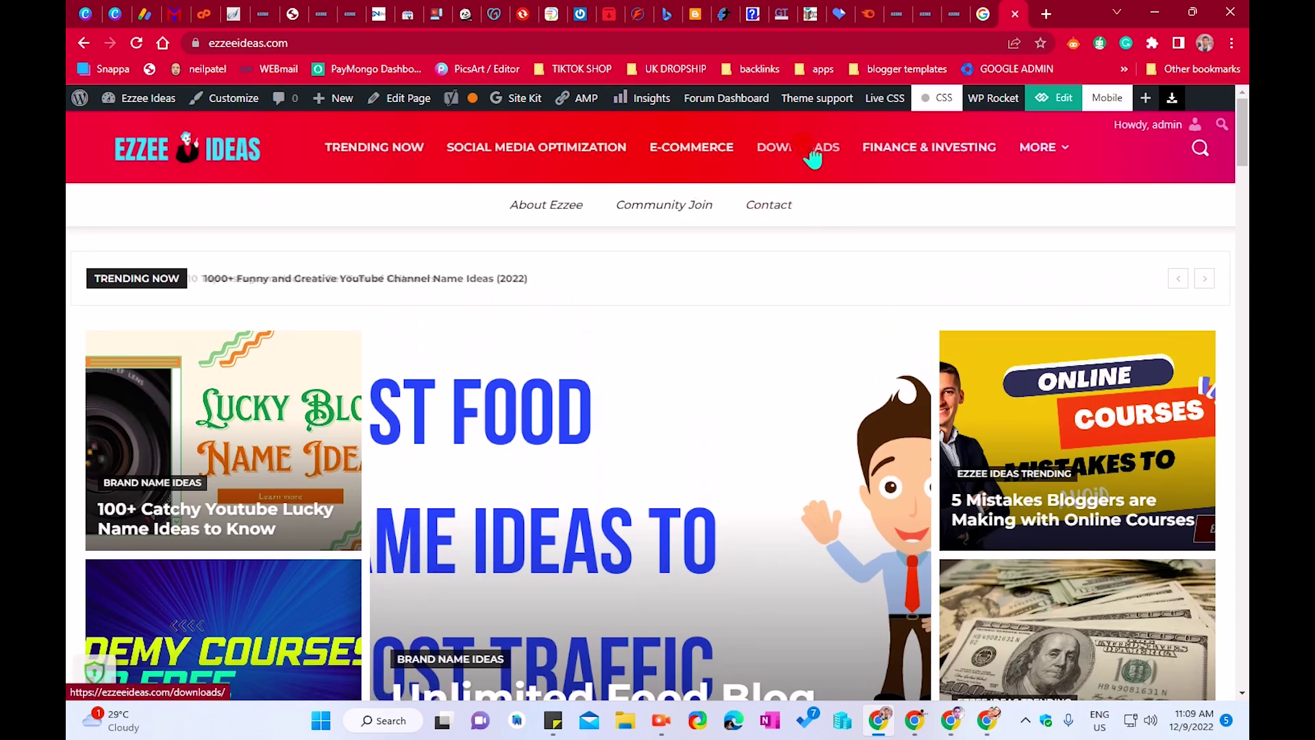
Open the Downloads category from the Ezzee Ideas header menu, dismissing the ad, and examine the posts listed there
{"action": "left_click", "coordinate": [810, 152]}
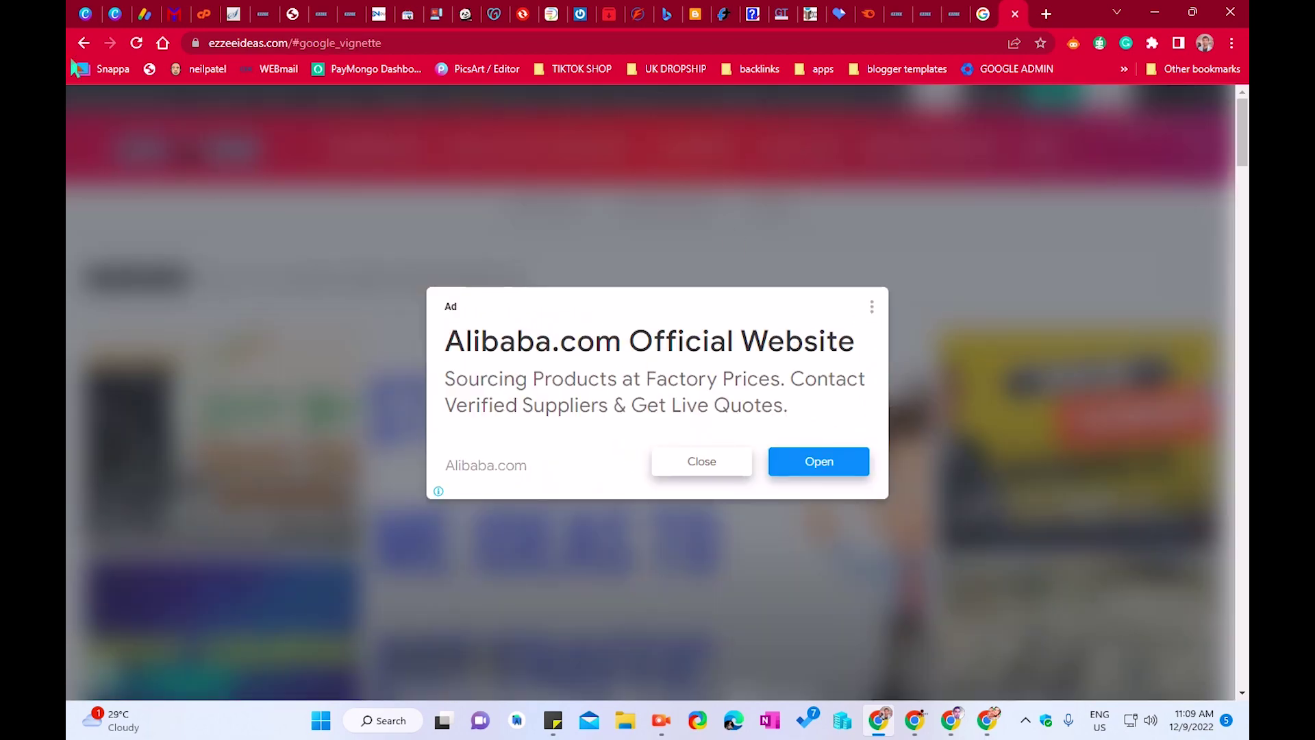
{"action": "left_click", "coordinate": [83, 42]}
{"action": "left_click", "coordinate": [798, 148]}
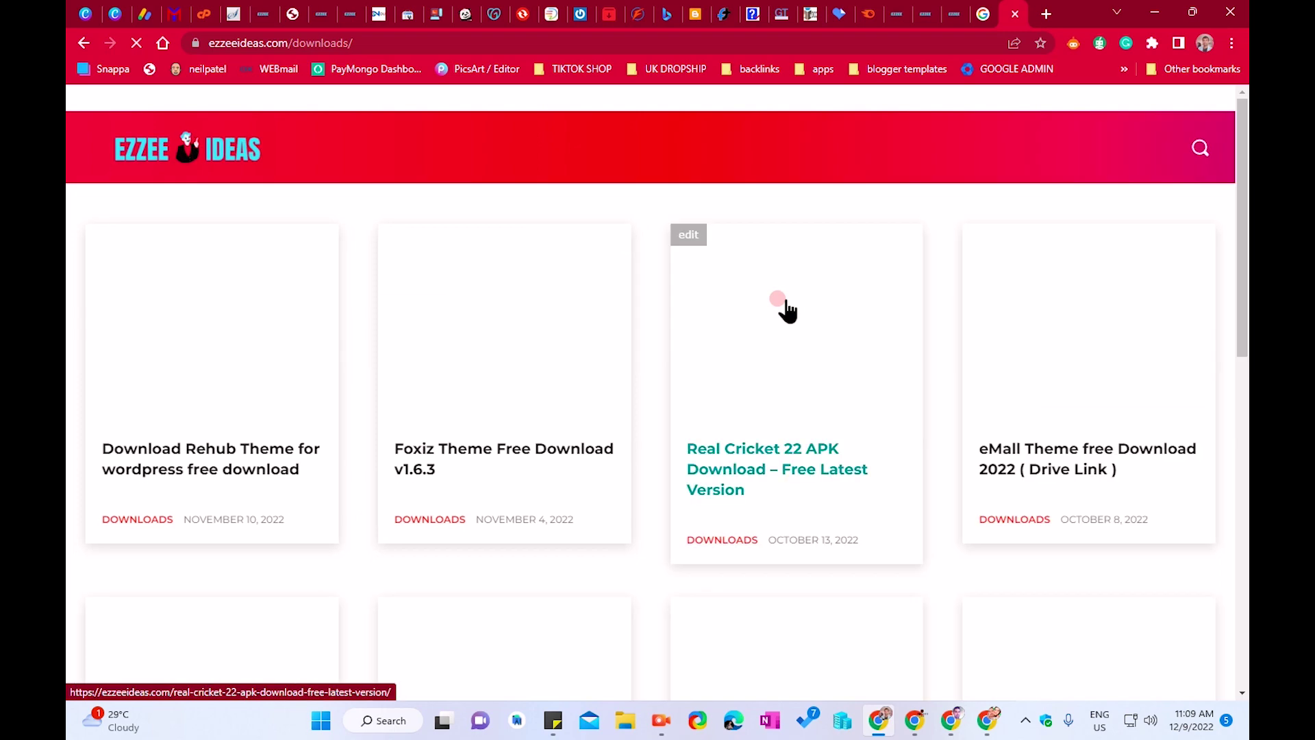
{"action": "scroll", "coordinate": [781, 302], "scroll_direction": "down", "scroll_amount": 2}
{"action": "scroll", "coordinate": [384, 411], "scroll_direction": "down", "scroll_amount": 1}
{"action": "scroll", "coordinate": [521, 493], "scroll_direction": "up", "scroll_amount": 3}
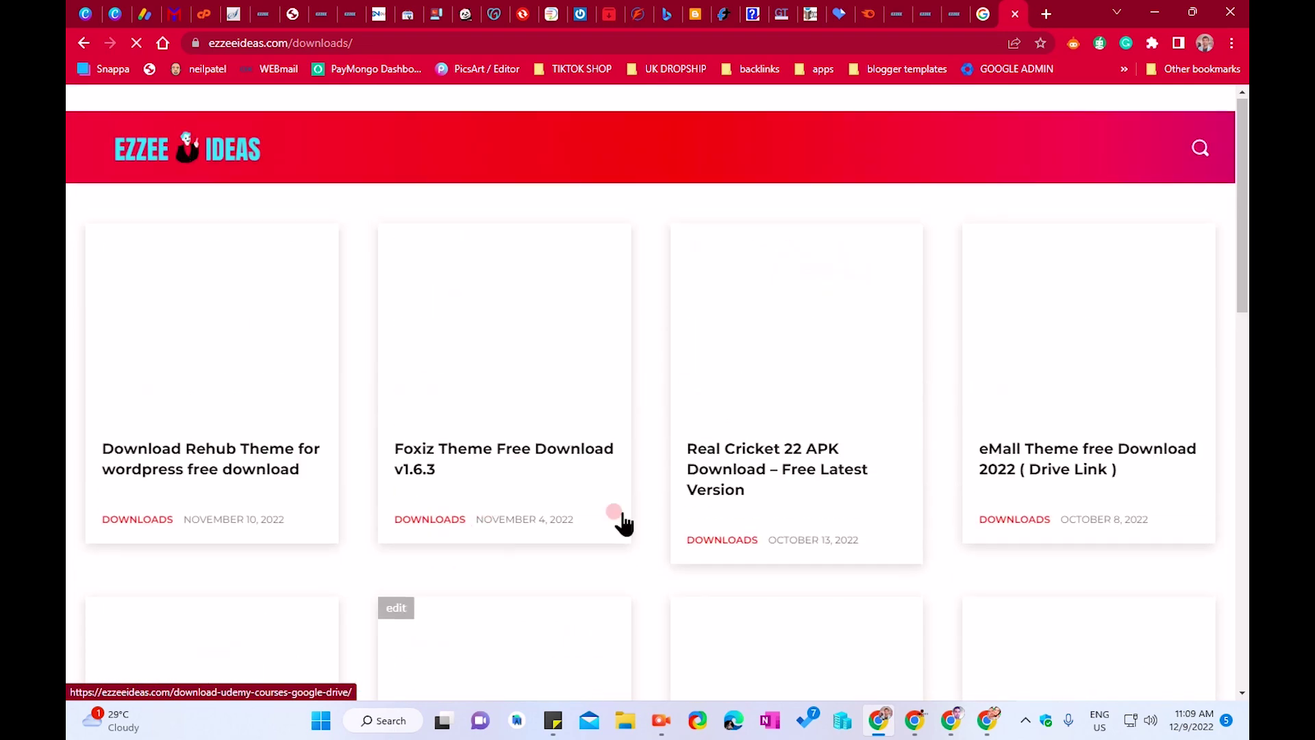
{"action": "left_click", "coordinate": [986, 13]}
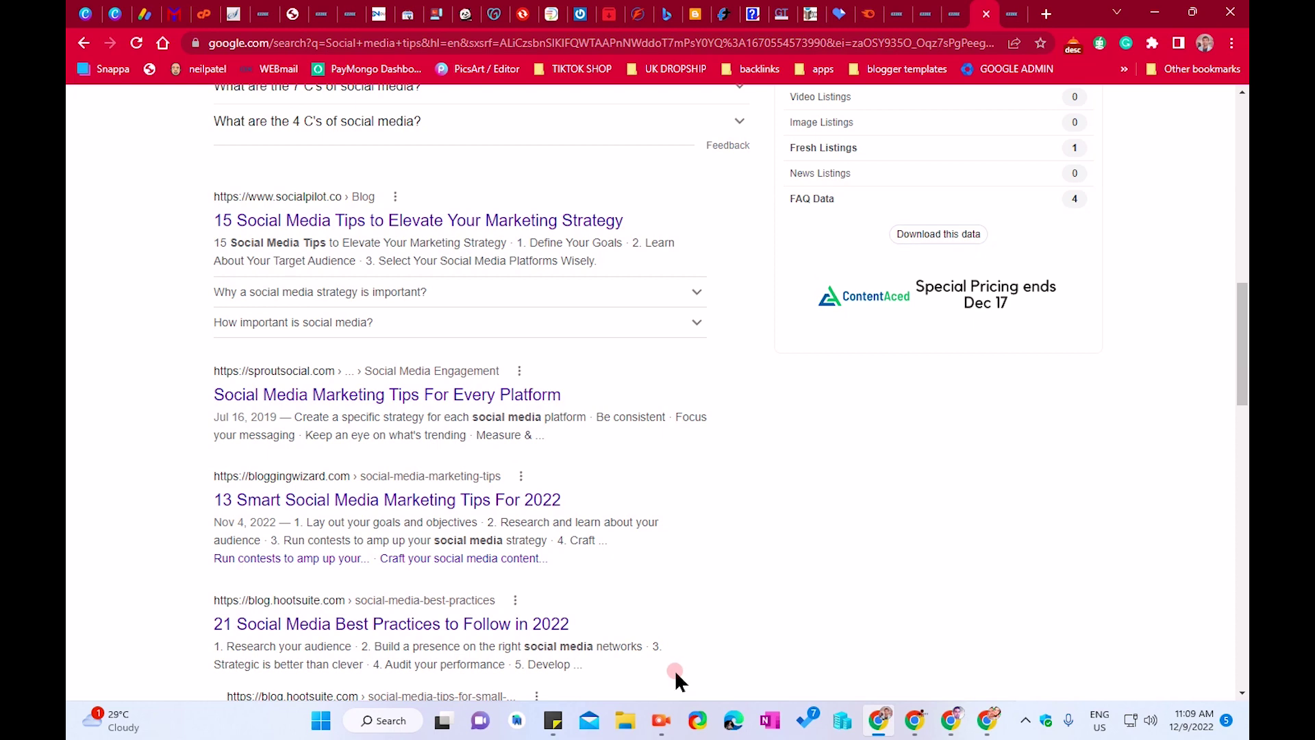
{"action": "left_click", "coordinate": [661, 721]}
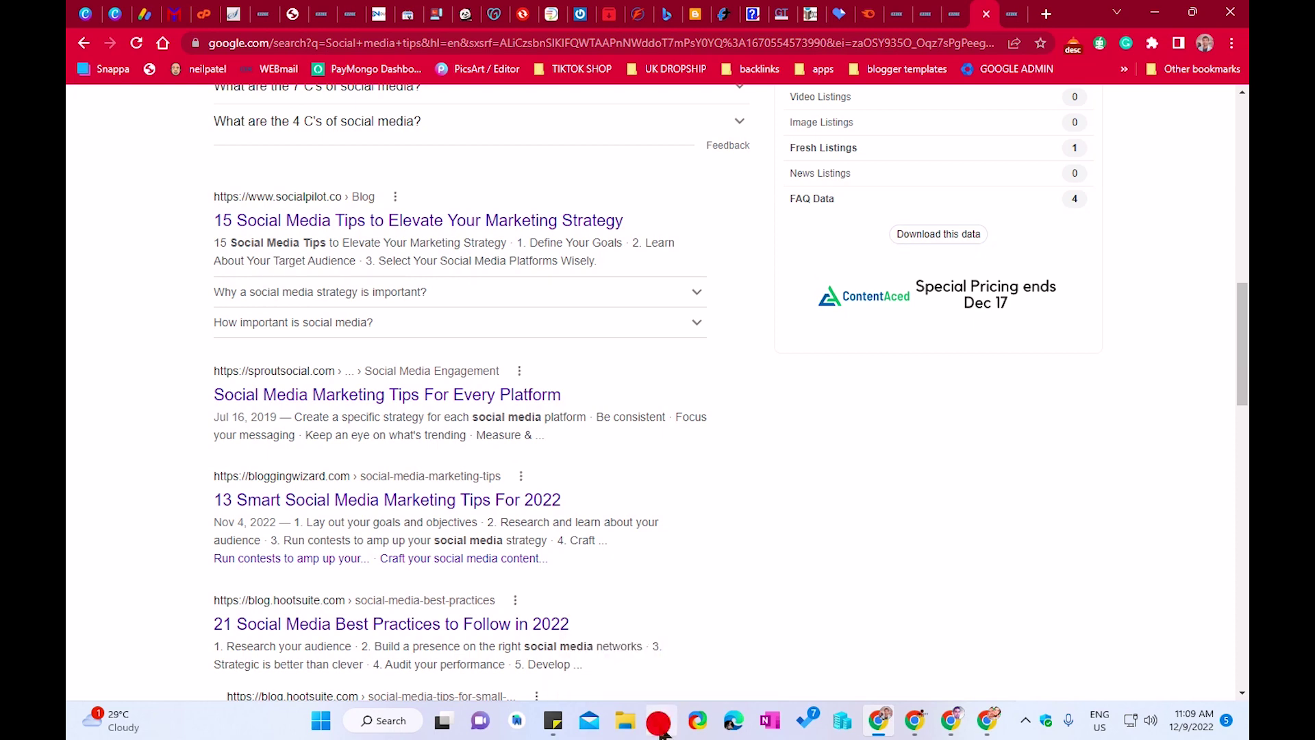